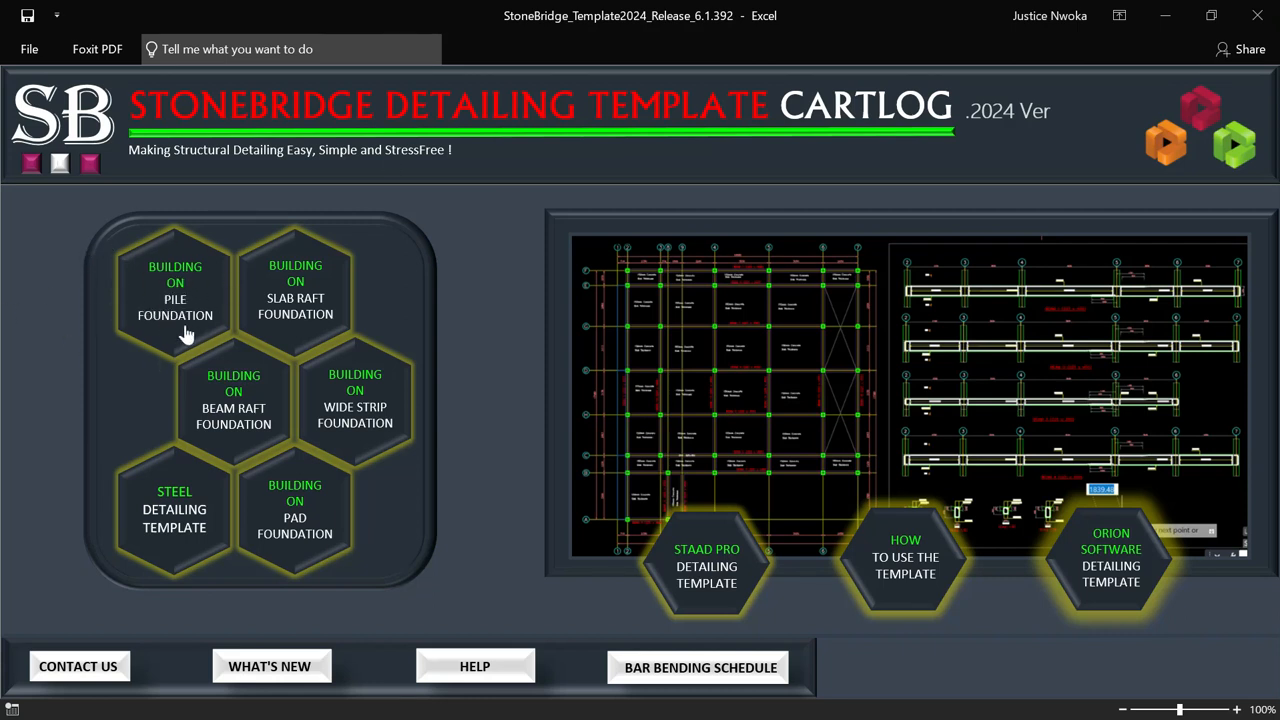
Step: Launch the BUILDING ON PILE FOUNDATION drawing in AutoCAD and maximise its window
left_click(170, 279)
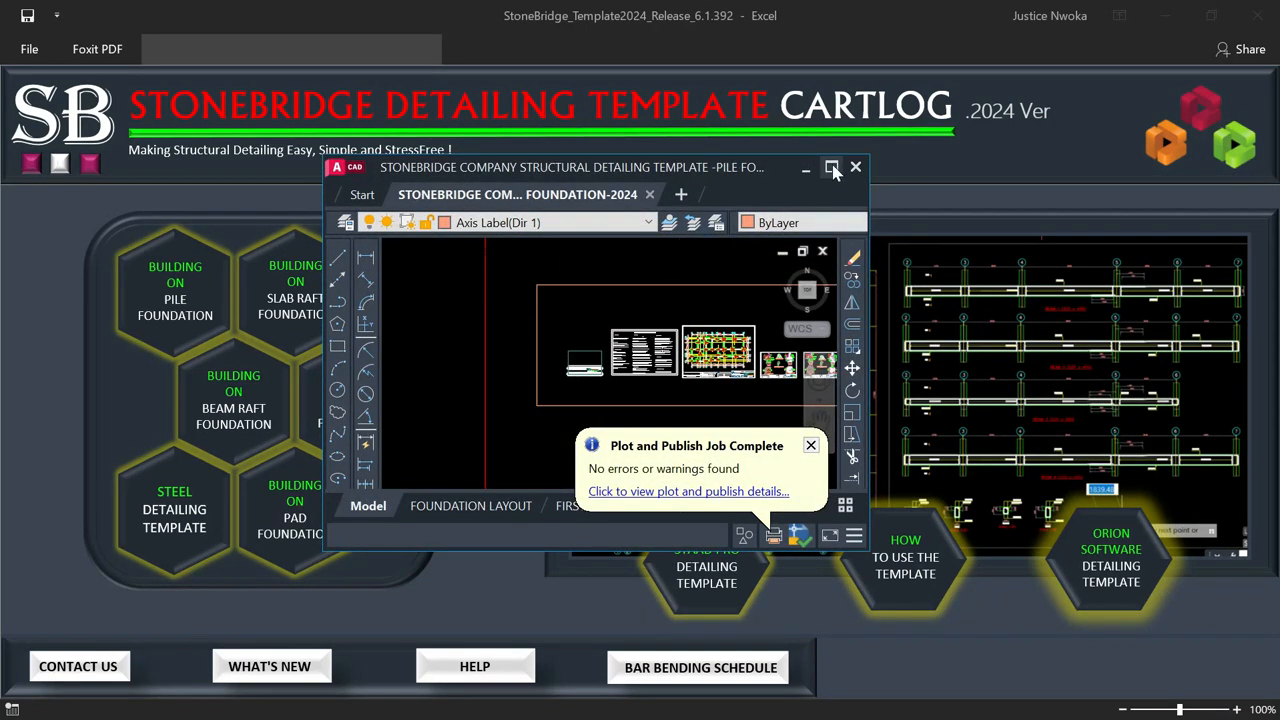
left_click(832, 168)
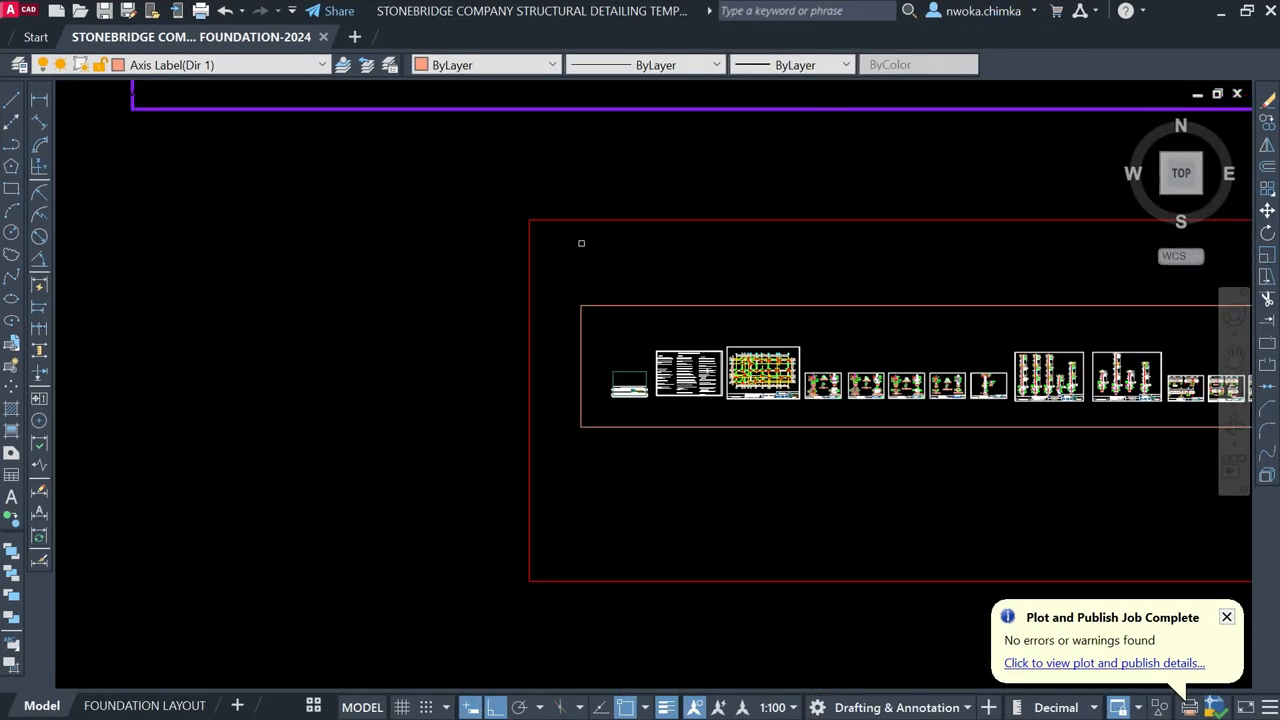
Step: Zoom and pan down to locate the row of foundation drawing sheets
scroll(403, 286, "down", 3)
middle_click_drag(566, 209, 441, 356)
scroll(441, 356, "down", 2)
mouse_move(443, 310)
middle_mouse_down()
mouse_move(443, 486)
mouse_move(423, 475)
middle_mouse_up()
mouse_move(483, 321)
middle_mouse_down()
mouse_move(494, 358)
mouse_move(507, 347)
middle_mouse_up()
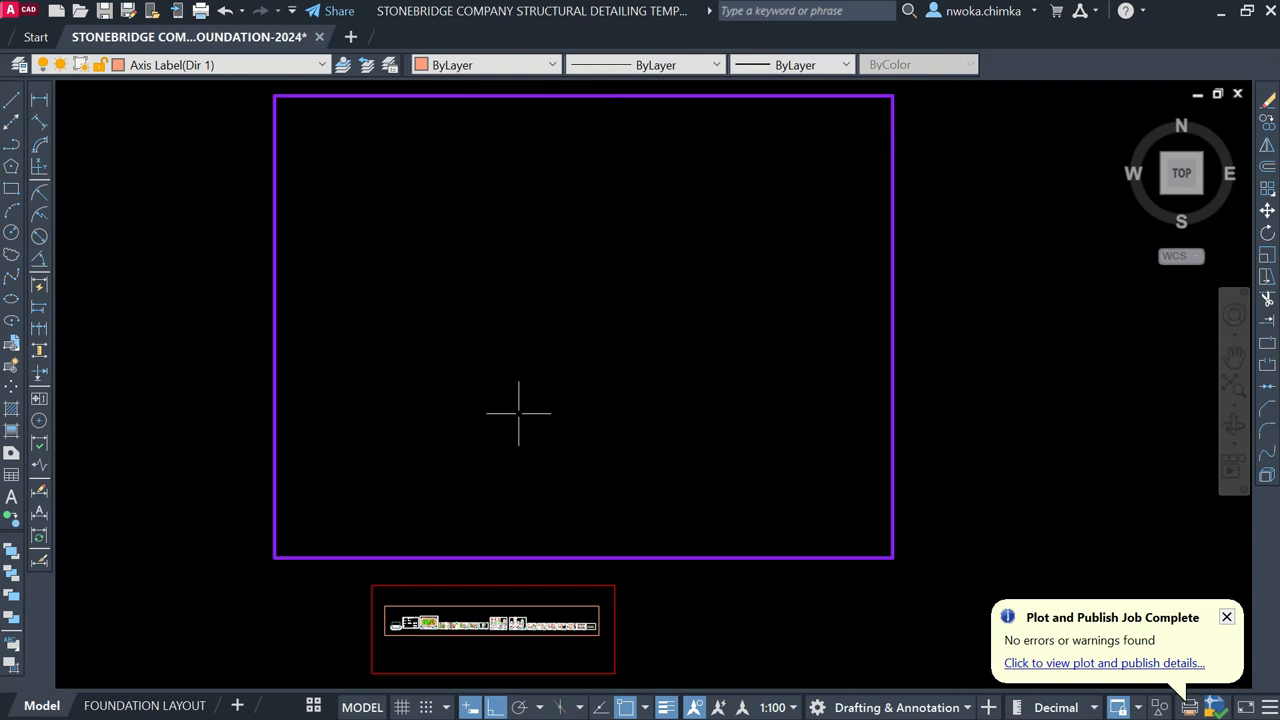
middle_click_drag(547, 482, 591, 316)
scroll(491, 457, "up", 10)
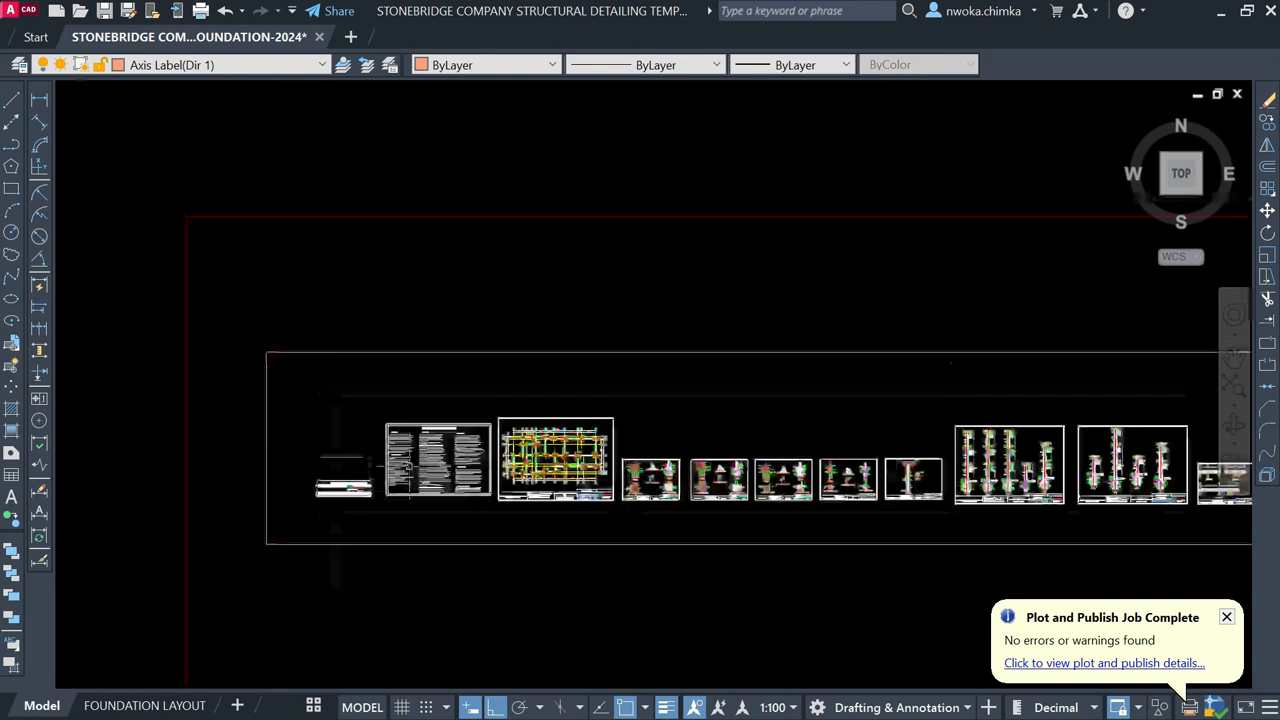
scroll(388, 492, "up", 2)
mouse_move(278, 508)
middle_mouse_down()
mouse_move(264, 383)
mouse_move(321, 298)
middle_mouse_up()
scroll(319, 282, "up", 8)
scroll(388, 368, "down", 7)
Step: Review the foundation plan until the complete foundation grid is in view
middle_click_drag(820, 334, 241, 391)
scroll(654, 339, "up", 4)
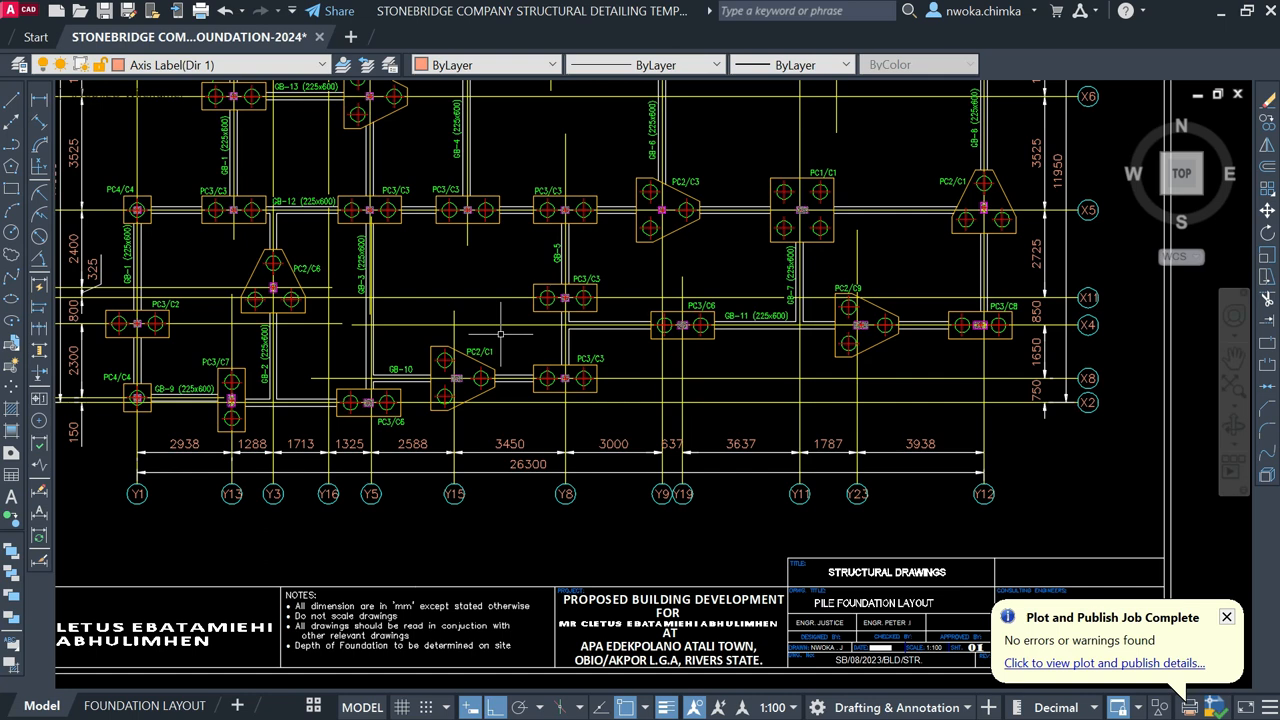
scroll(545, 340, "down", 3)
scroll(530, 340, "up", 3)
middle_click_drag(490, 327, 447, 502)
scroll(397, 195, "down", 2)
middle_click_drag(659, 393, 554, 235)
scroll(627, 420, "up", 5)
scroll(490, 350, "down", 2)
scroll(700, 480, "down", 2)
middle_click_drag(700, 480, 872, 626)
middle_click_drag(603, 243, 481, 370)
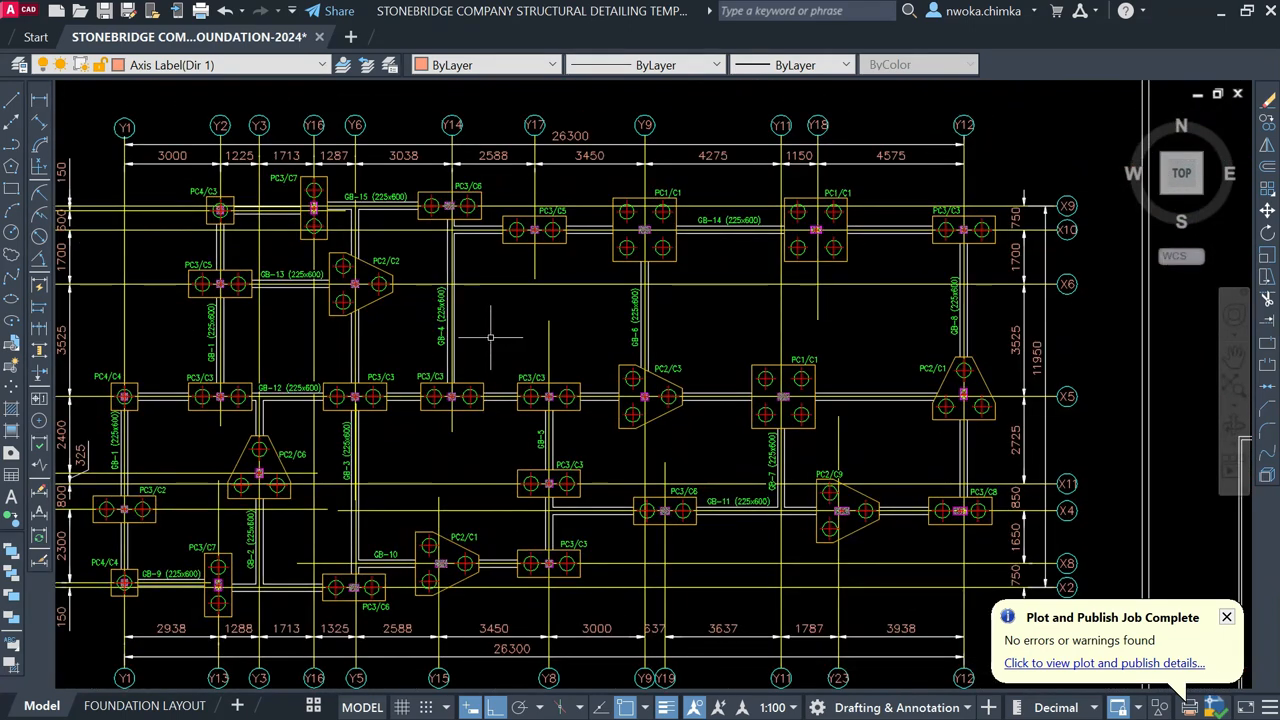
scroll(630, 265, "down", 3)
Step: Inspect the pile-cap sections, including Section X-X, and the PC1 pile cap plan
middle_click_drag(905, 330, 432, 261)
scroll(868, 388, "up", 4)
middle_click_drag(671, 355, 628, 430)
scroll(865, 285, "up", 4)
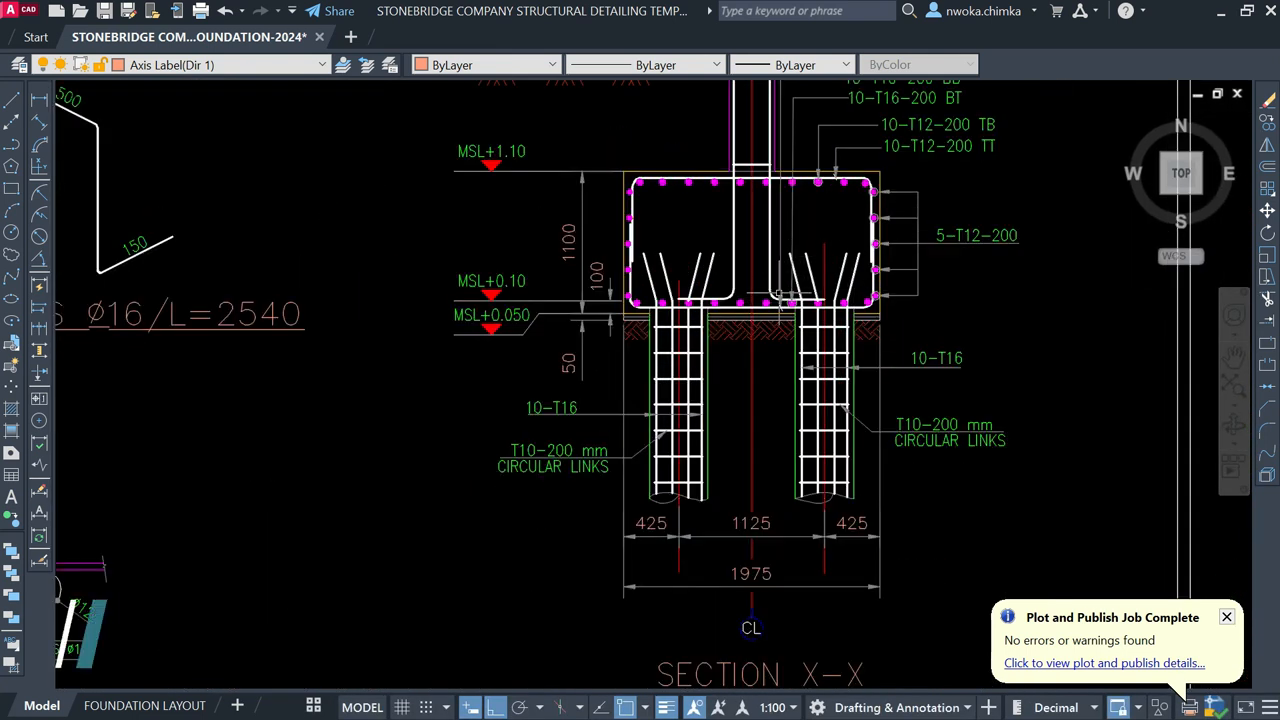
scroll(807, 294, "down", 4)
mouse_move(262, 307)
middle_mouse_down()
mouse_move(374, 283)
mouse_move(382, 268)
middle_mouse_up()
middle_click_drag(423, 492, 404, 433)
scroll(312, 356, "up", 2)
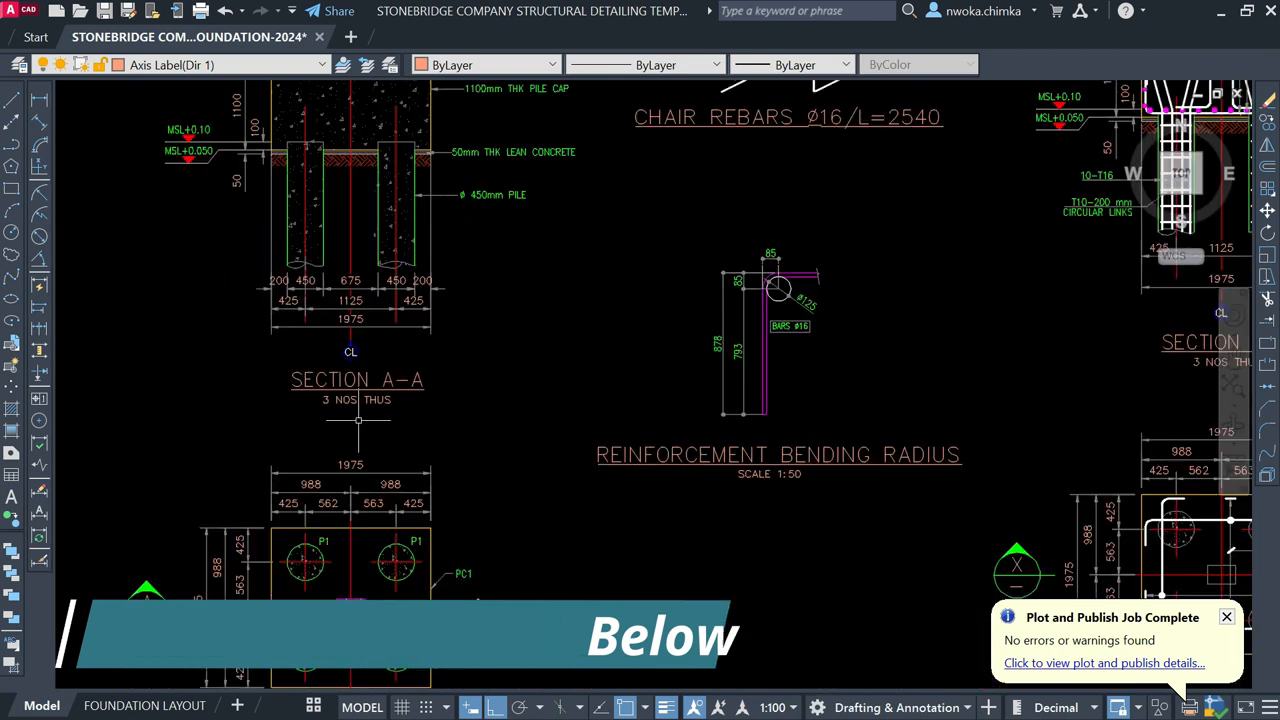
middle_click_drag(341, 598, 357, 409)
scroll(301, 570, "up", 2)
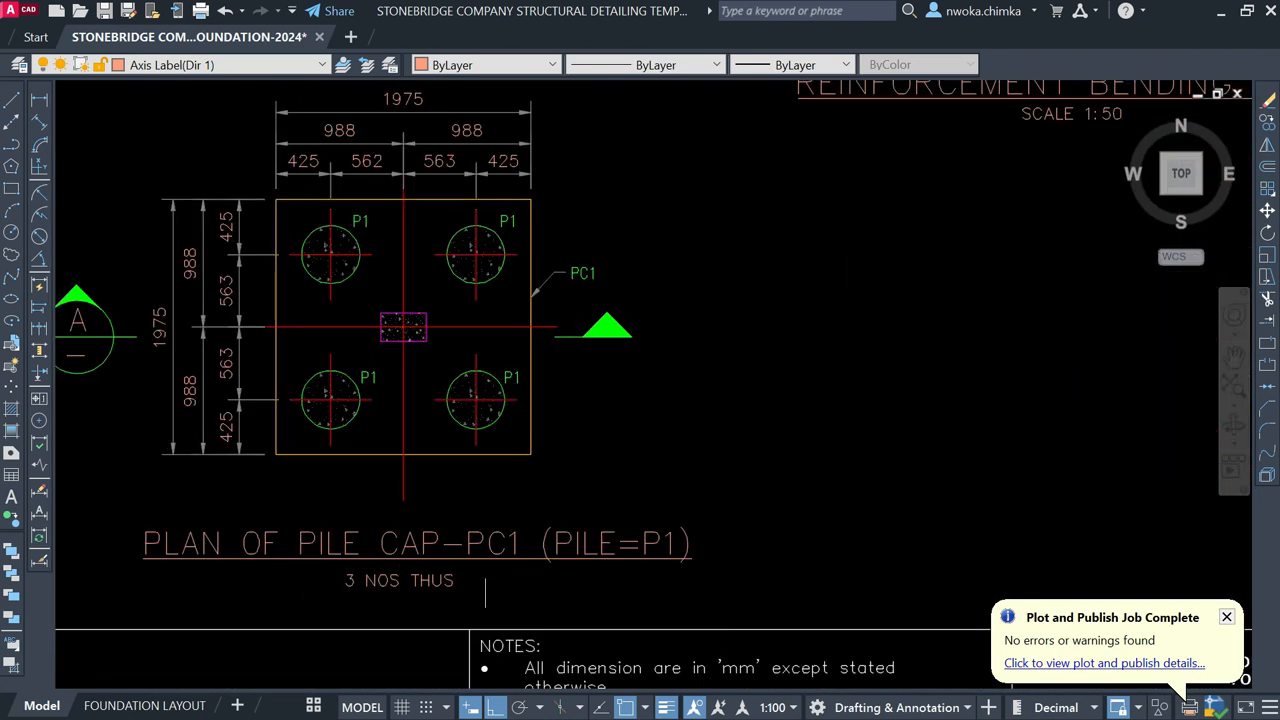
scroll(622, 502, "down", 10)
middle_click_drag(259, 308, 550, 351)
scroll(692, 293, "up", 4)
scroll(520, 362, "up", 6)
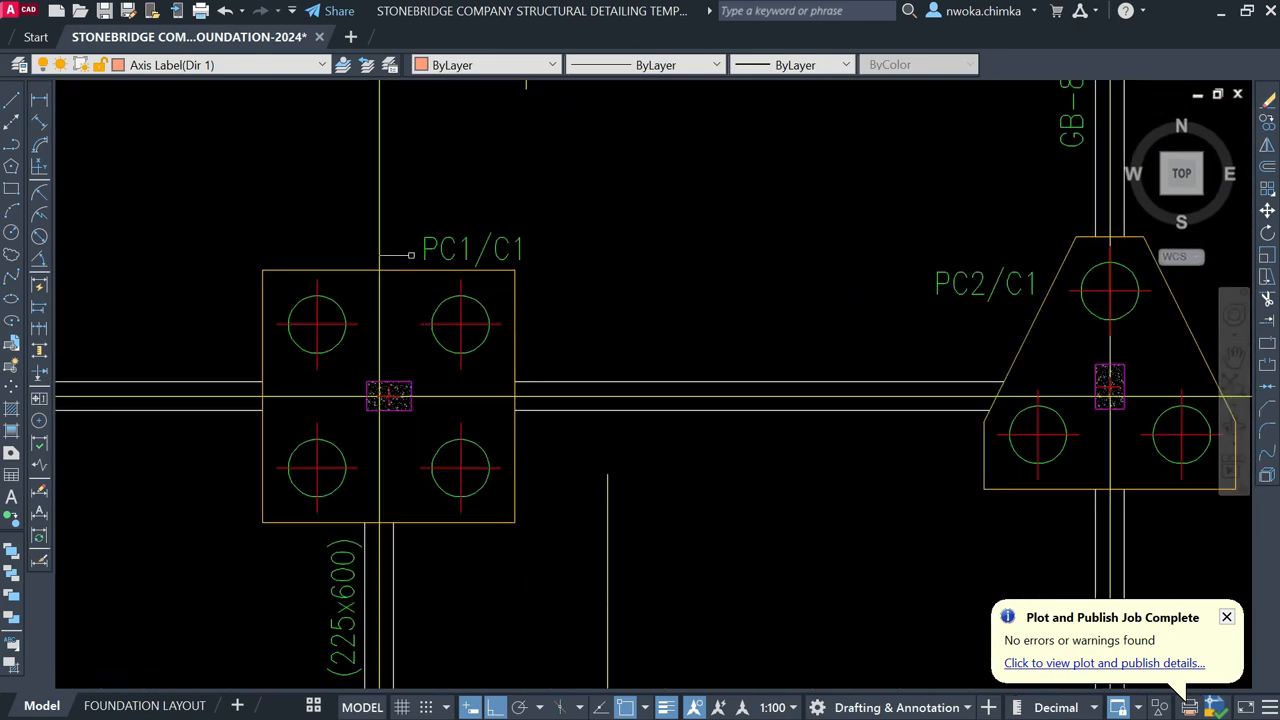
scroll(337, 297, "down", 6)
Step: Zoom into Section A-A and window-select the bending radius detail with its dimensions
middle_click_drag(752, 455, 368, 193)
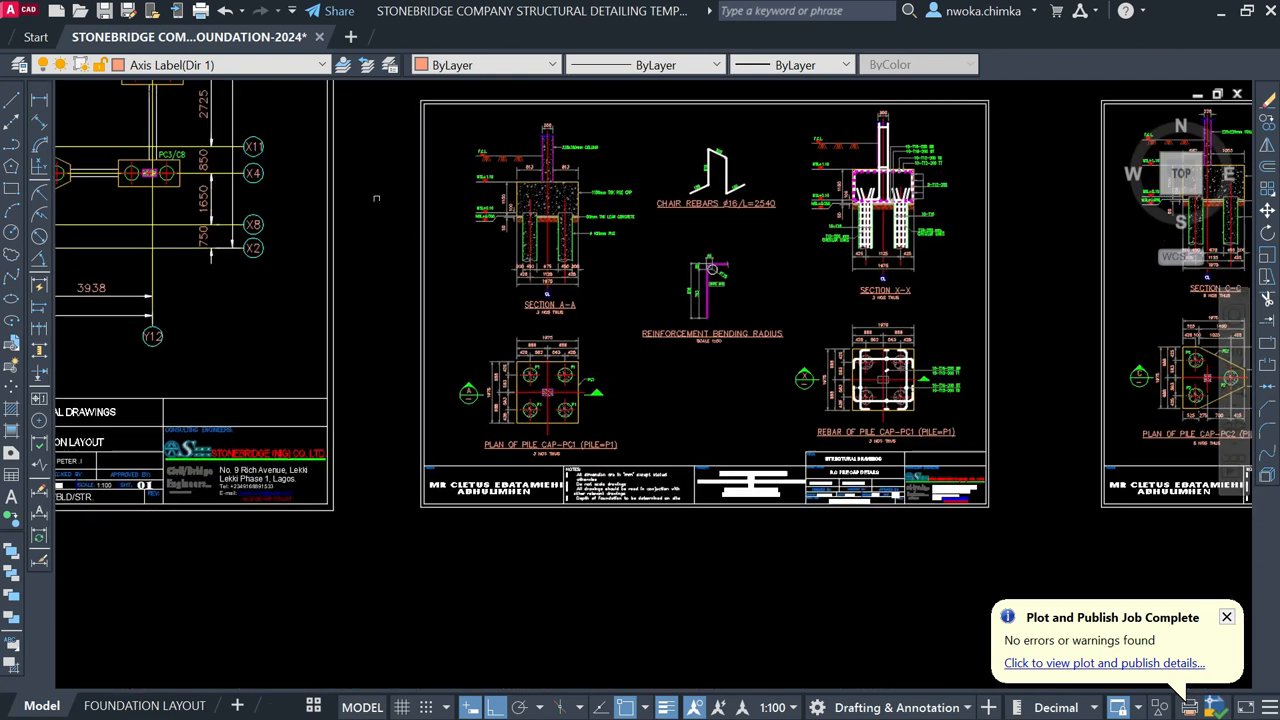
scroll(546, 437, "up", 4)
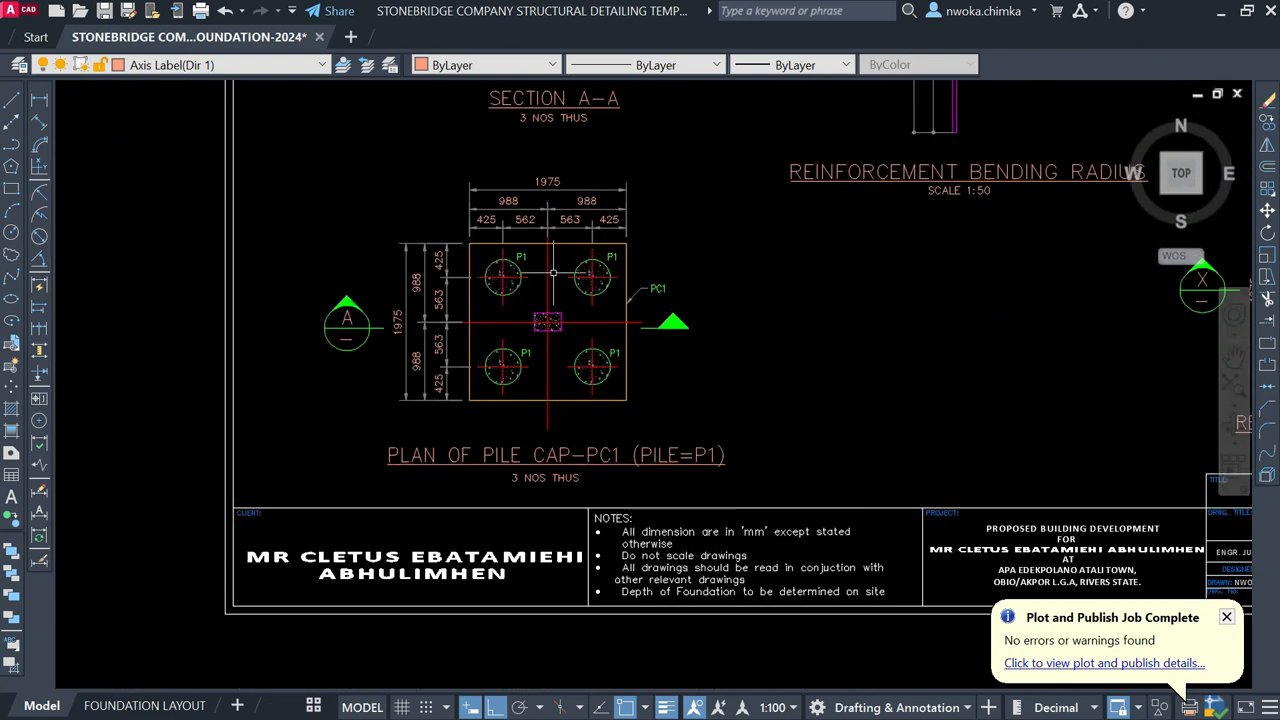
mouse_move(596, 277)
middle_mouse_down()
mouse_move(583, 551)
mouse_move(560, 700)
middle_mouse_up()
scroll(443, 236, "down", 2)
mouse_move(652, 285)
middle_mouse_down()
mouse_move(625, 291)
mouse_move(453, 251)
middle_mouse_up()
scroll(568, 169, "up", 4)
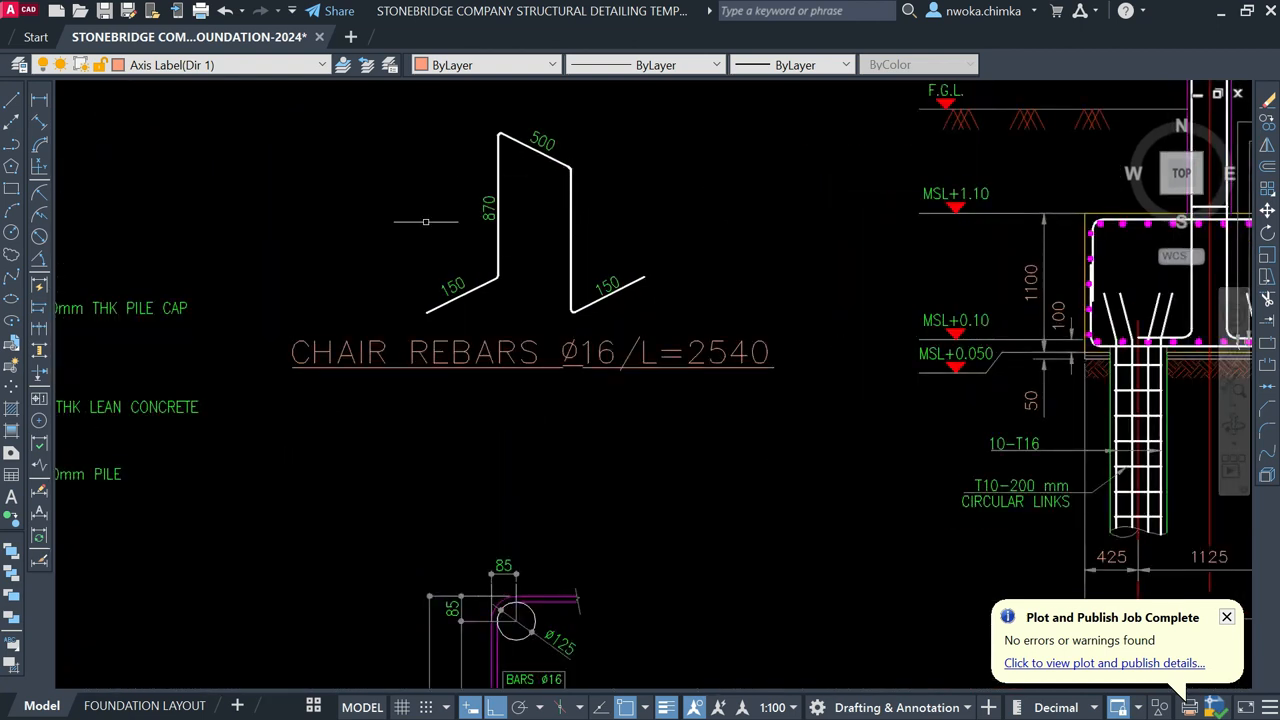
scroll(540, 150, "down", 4)
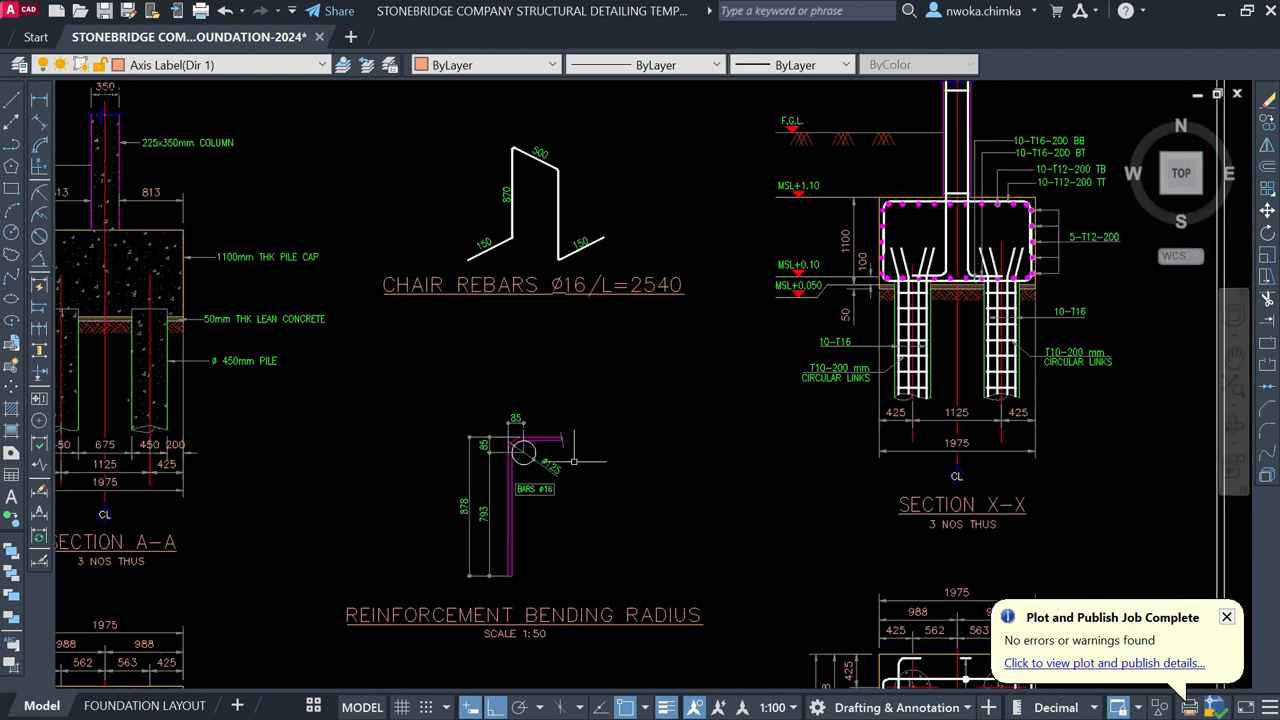
scroll(556, 298, "up", 2)
scroll(500, 385, "up", 2)
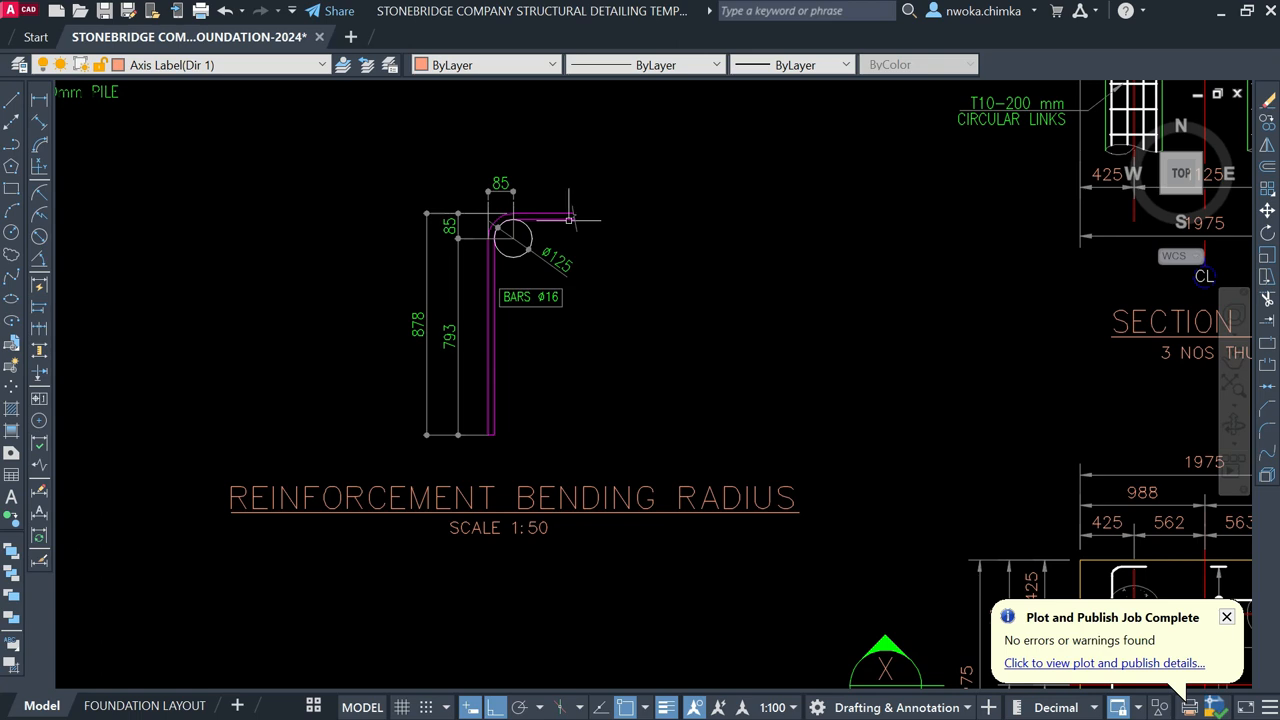
scroll(503, 318, "up", 2)
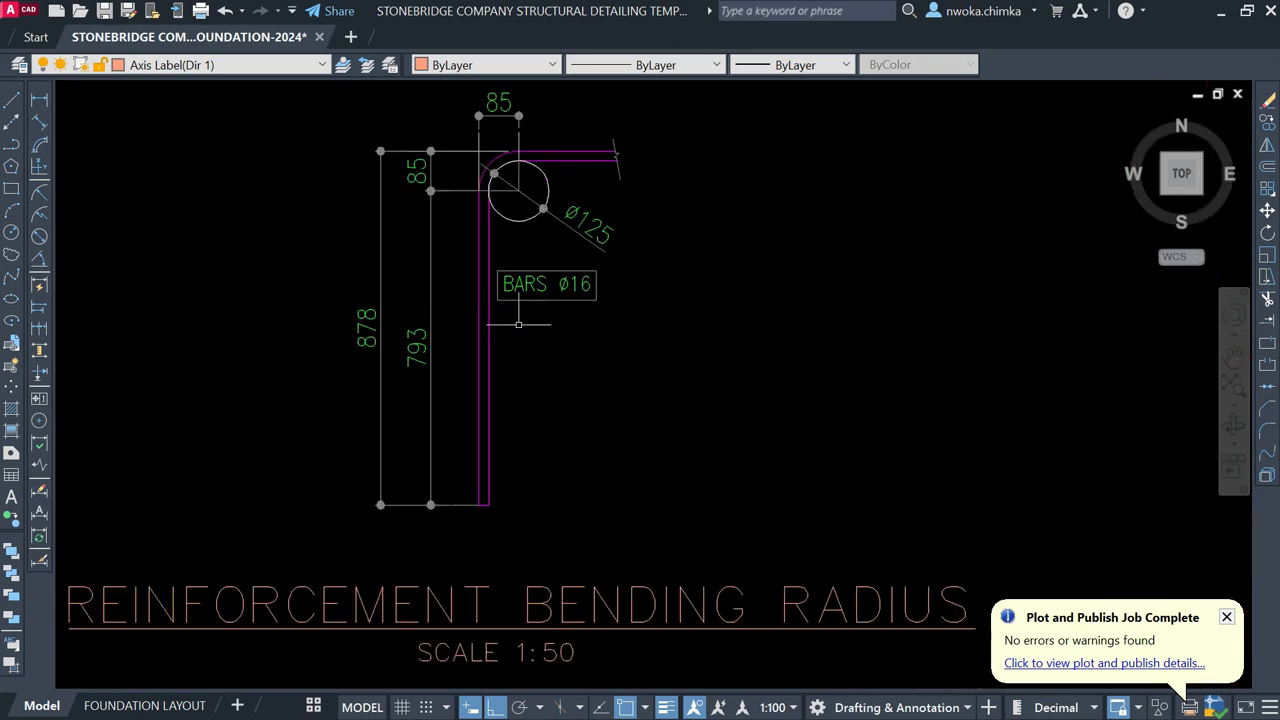
left_click(666, 109)
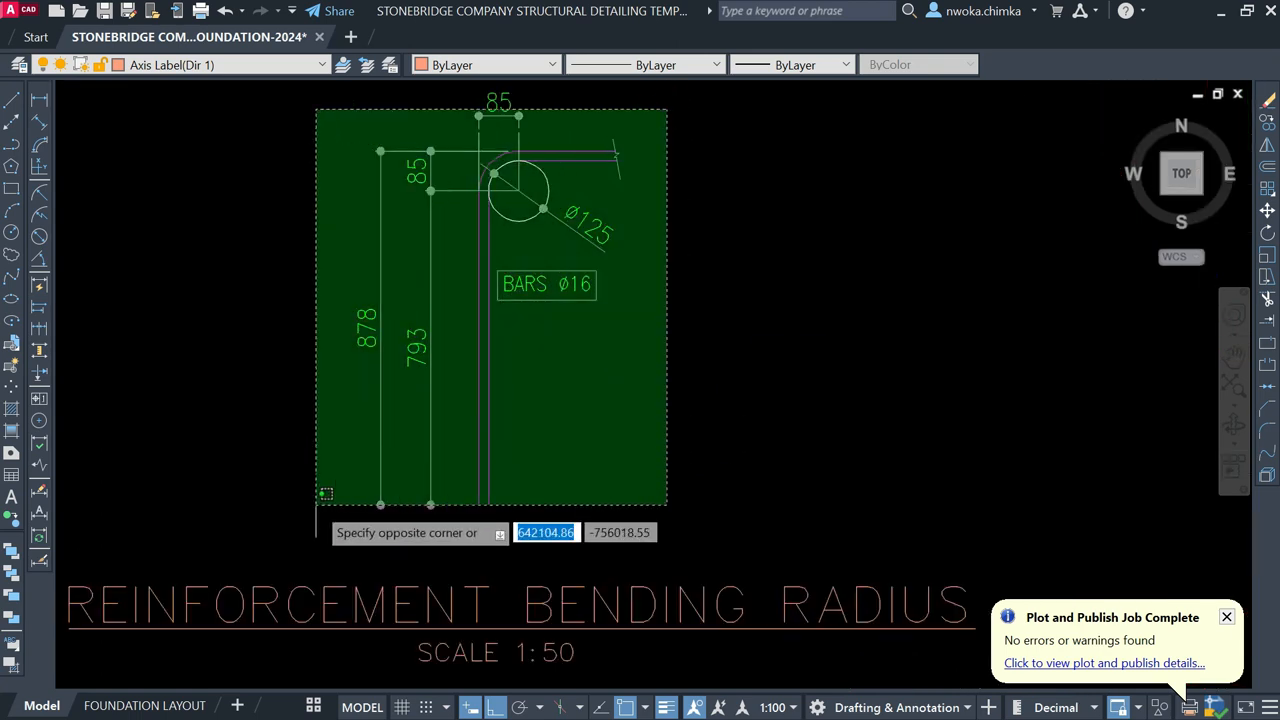
left_click(331, 500)
middle_click_drag(623, 286, 617, 344)
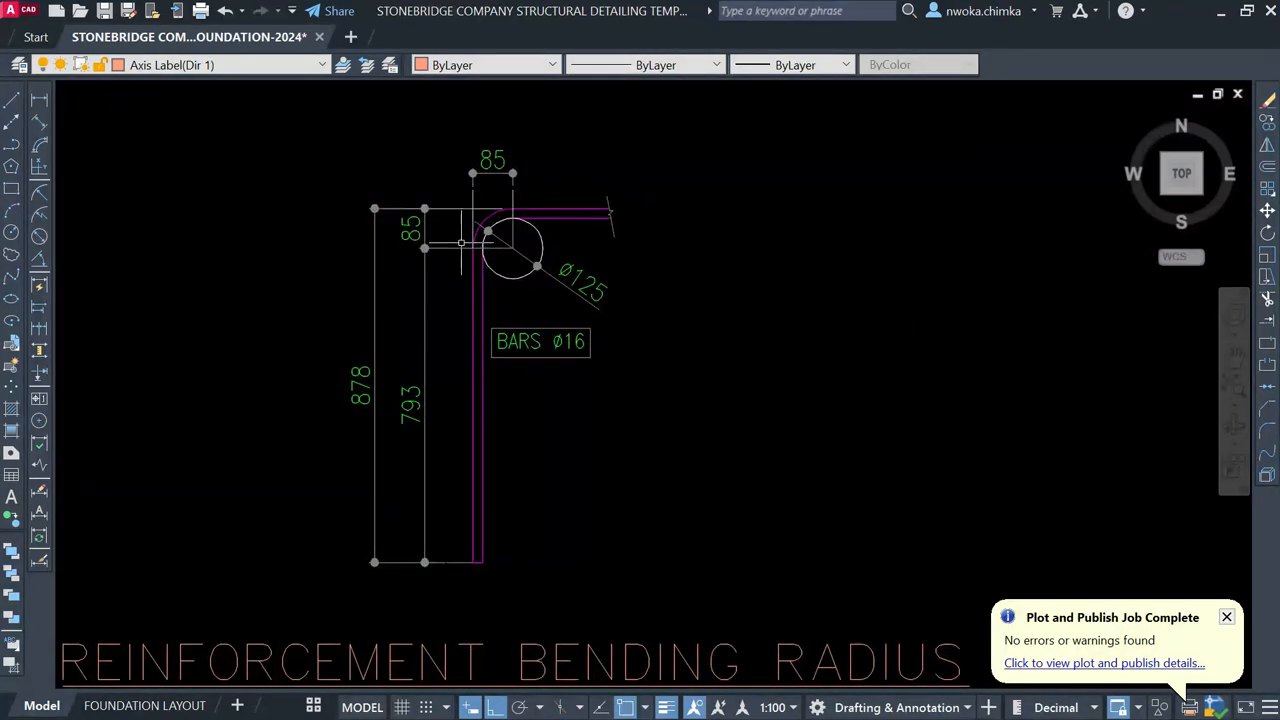
scroll(531, 261, "down", 2)
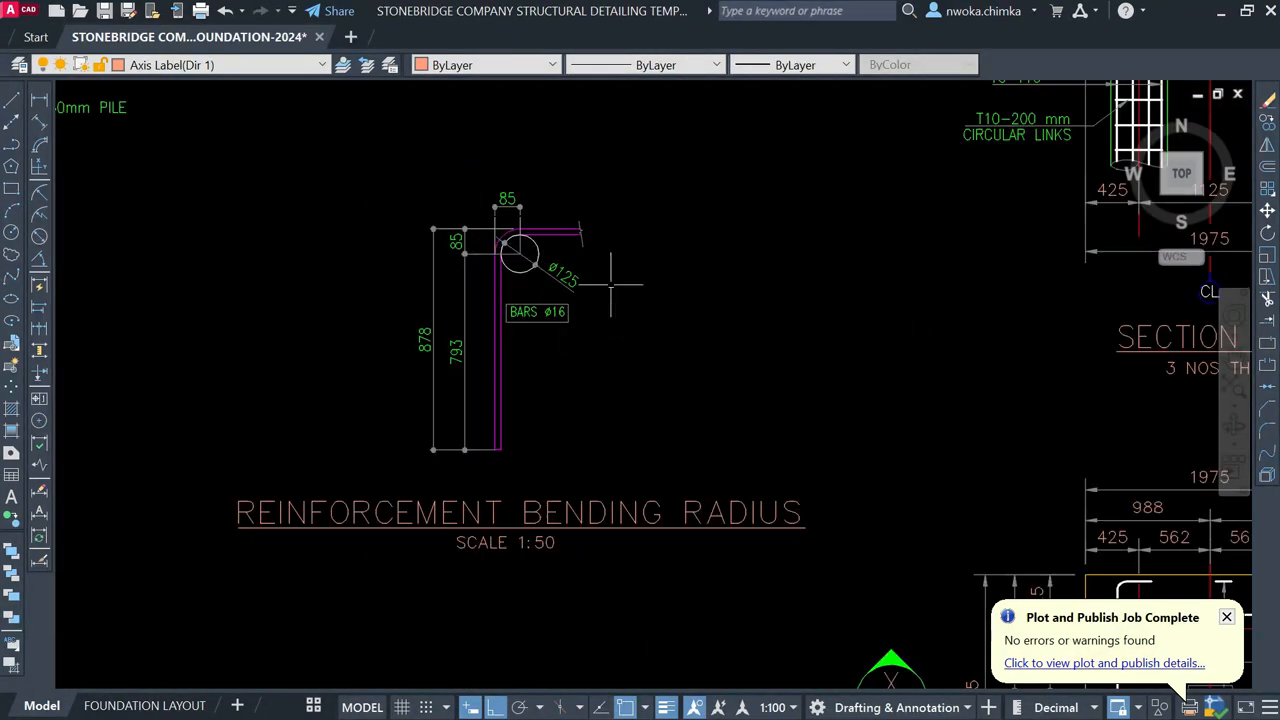
Step: Examine the Section X-X pile cap and the pile cap rebar plan
middle_click_drag(759, 383, 483, 396)
scroll(486, 396, "down", 2)
middle_click_drag(648, 375, 526, 544)
scroll(600, 282, "up", 4)
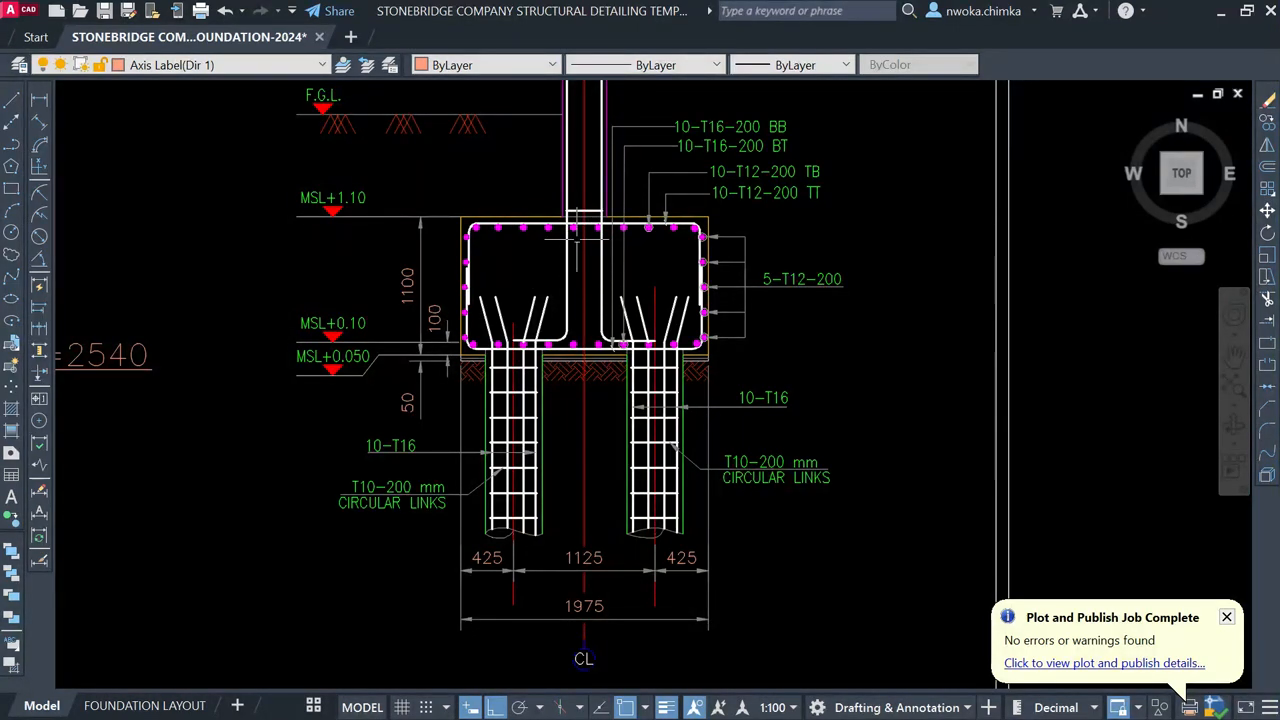
scroll(642, 228, "down", 2)
middle_click_drag(673, 390, 650, 262)
middle_click_drag(615, 448, 599, 234)
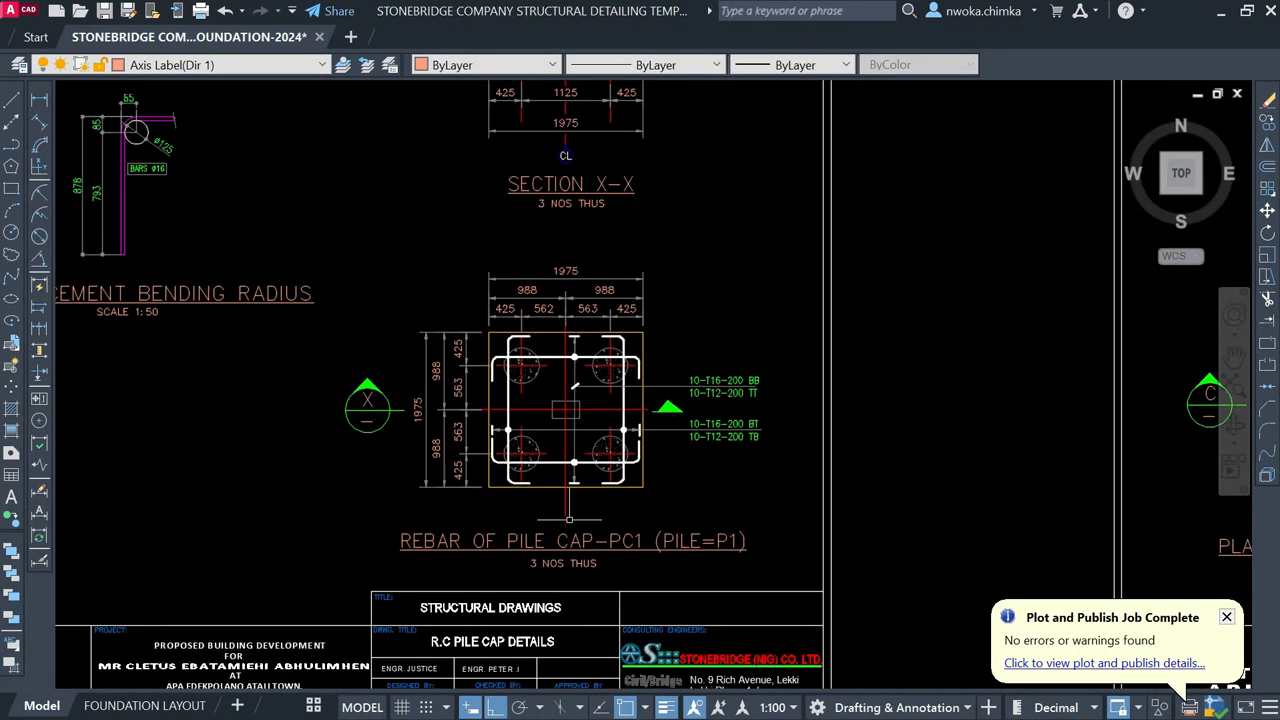
scroll(568, 531, "up", 2)
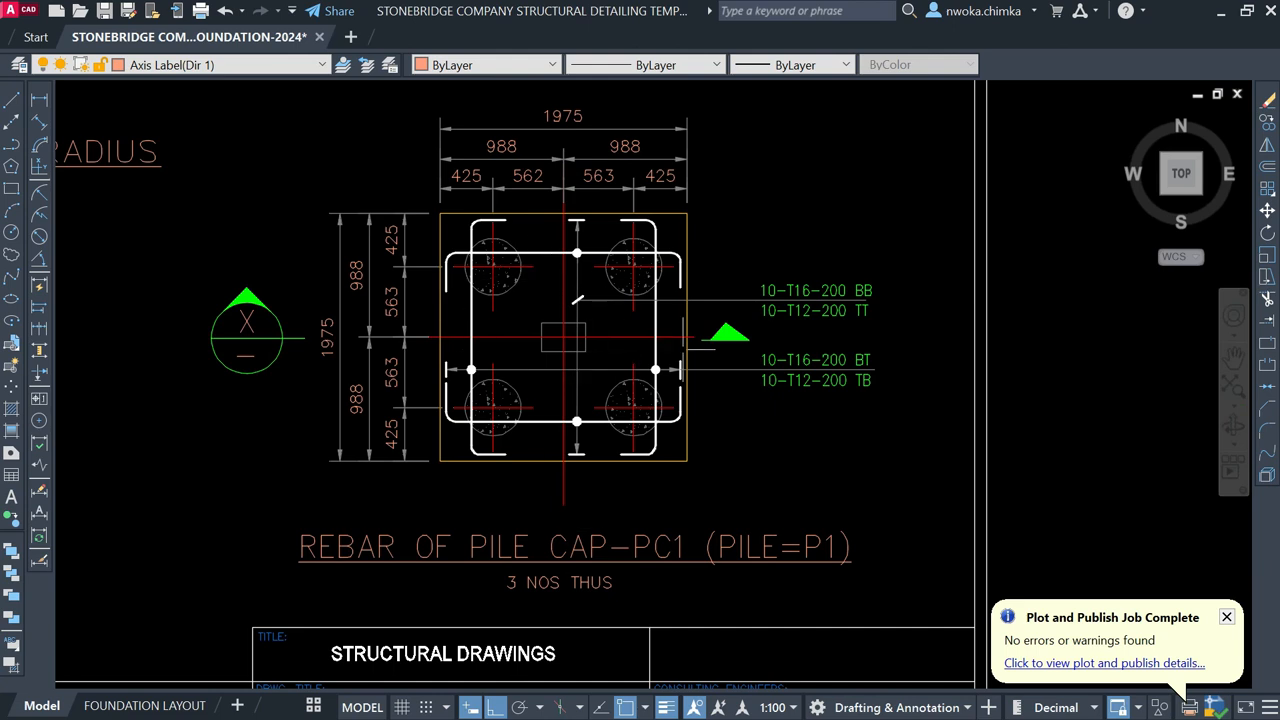
scroll(430, 360, "down", 3)
Step: Pan across the neighbouring sheets to the PC3 pile cap detail sheet
mouse_move(494, 300)
middle_mouse_down()
mouse_move(344, 360)
mouse_move(230, 361)
middle_mouse_up()
scroll(486, 392, "up", 3)
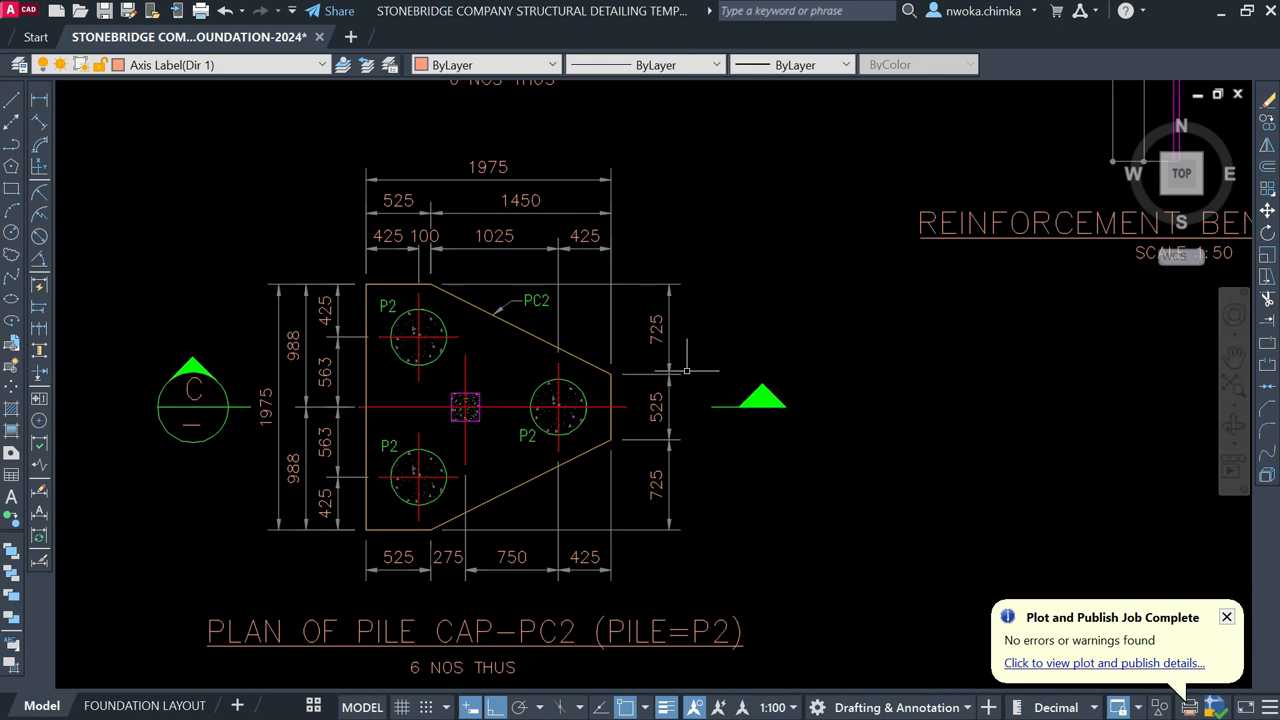
scroll(411, 352, "down", 6)
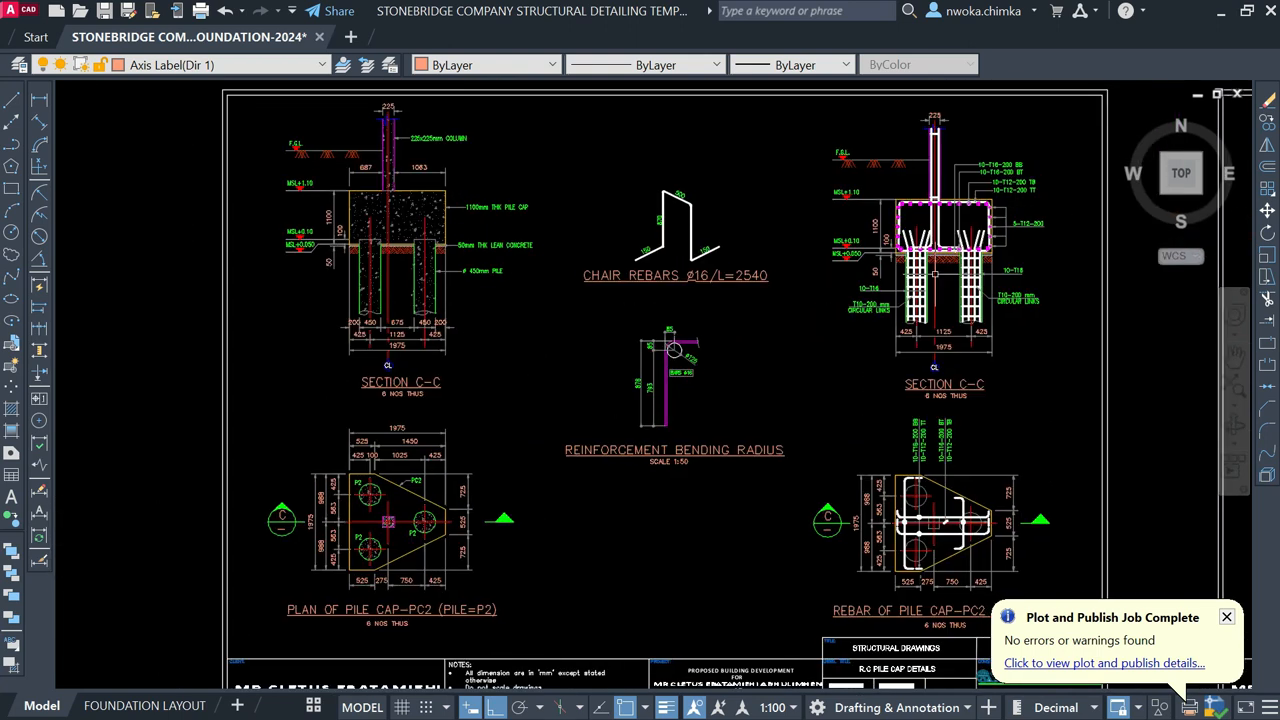
middle_click_drag(745, 315, 313, 322)
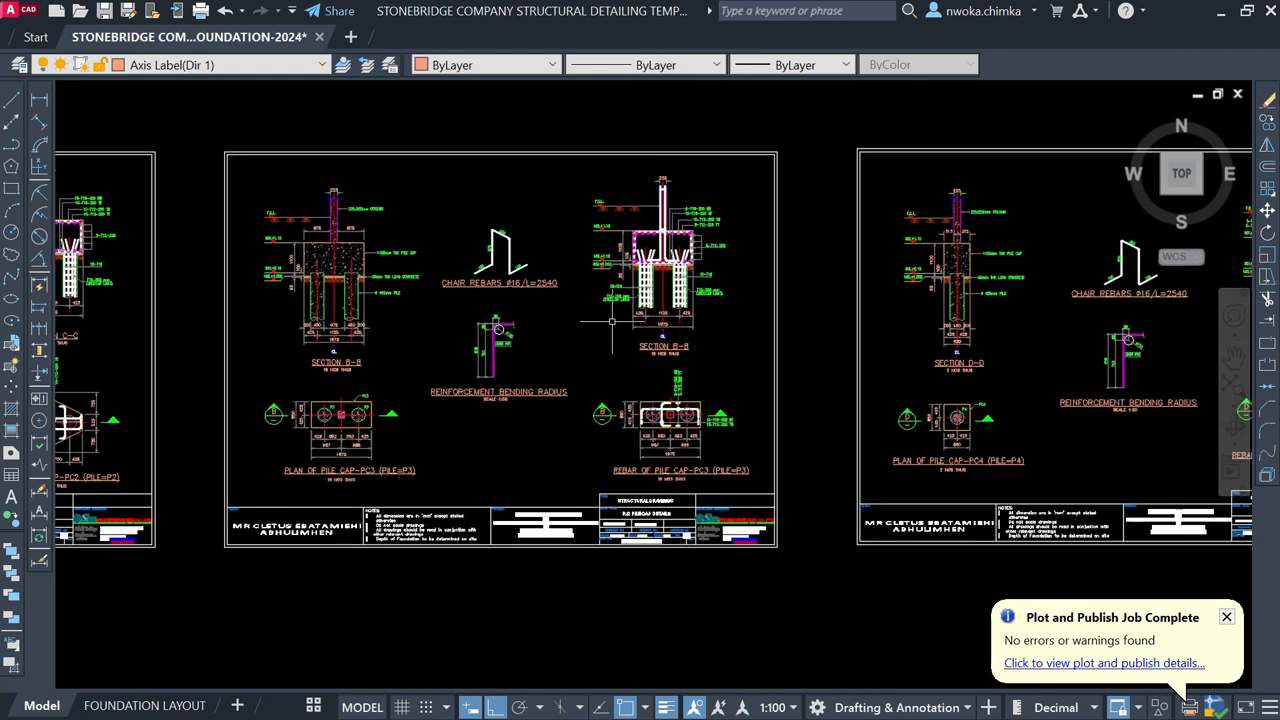
scroll(612, 323, "up", 3)
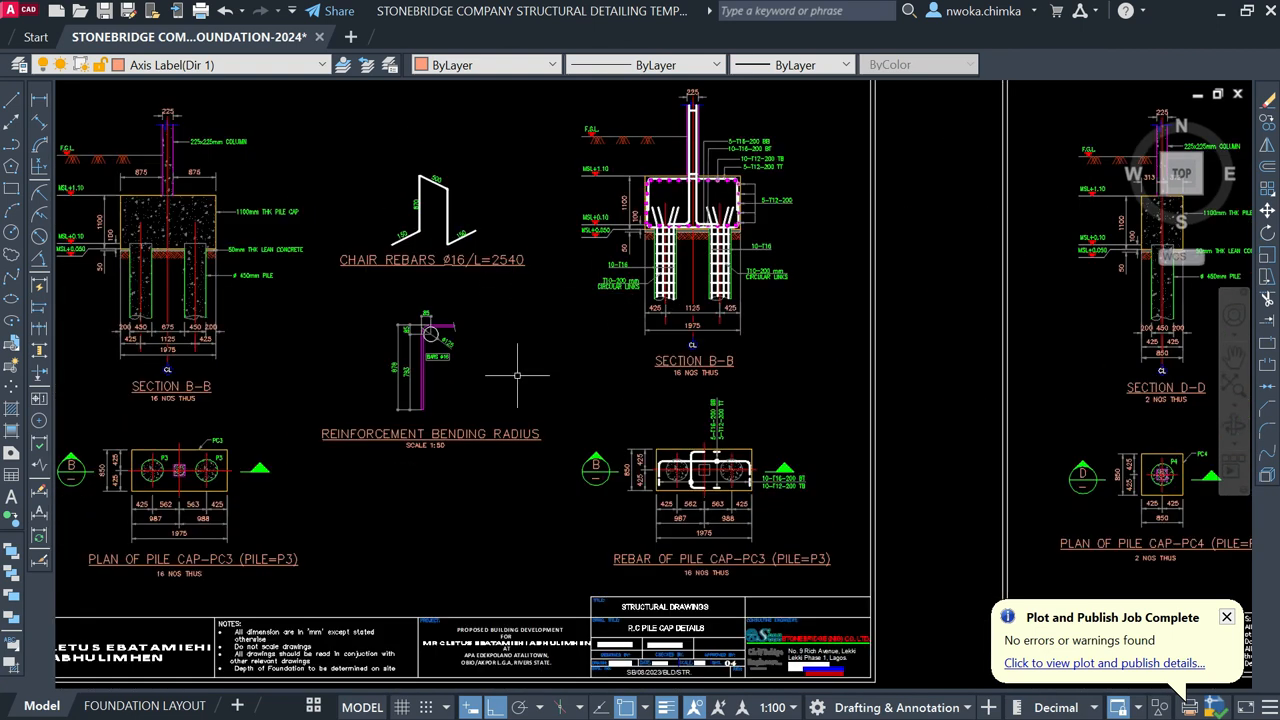
scroll(424, 256, "up", 2)
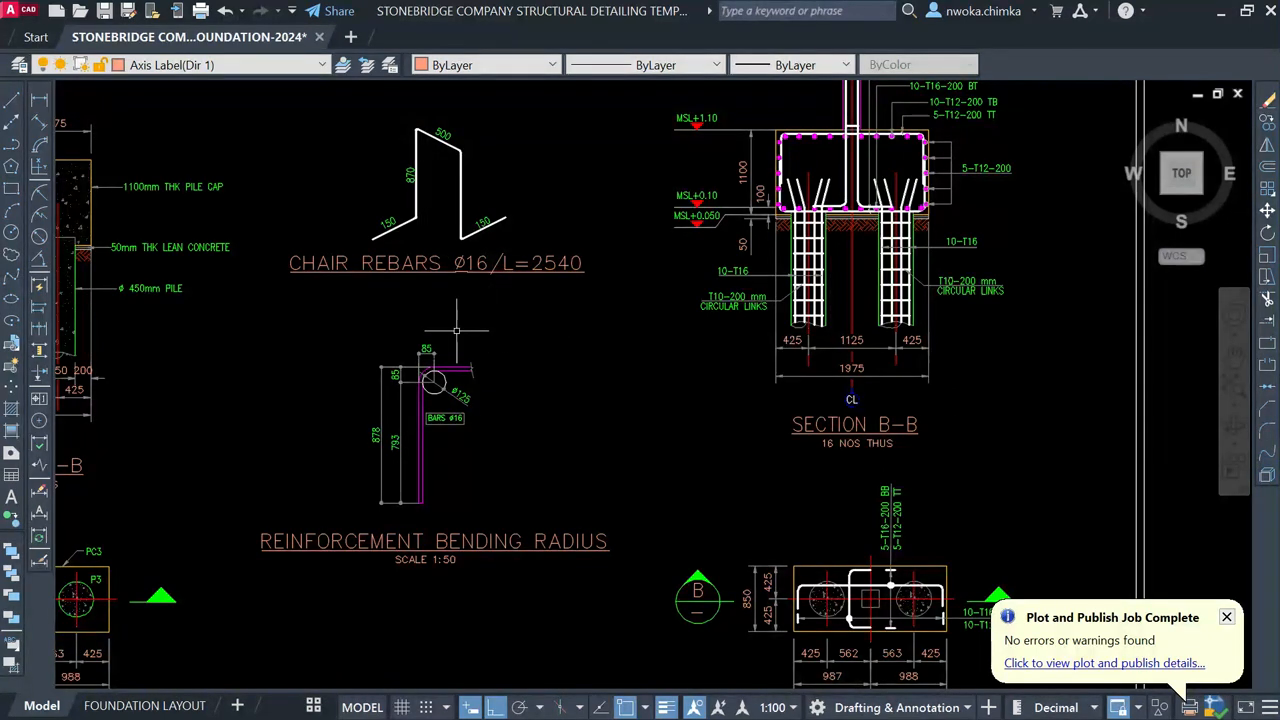
scroll(450, 334, "down", 4)
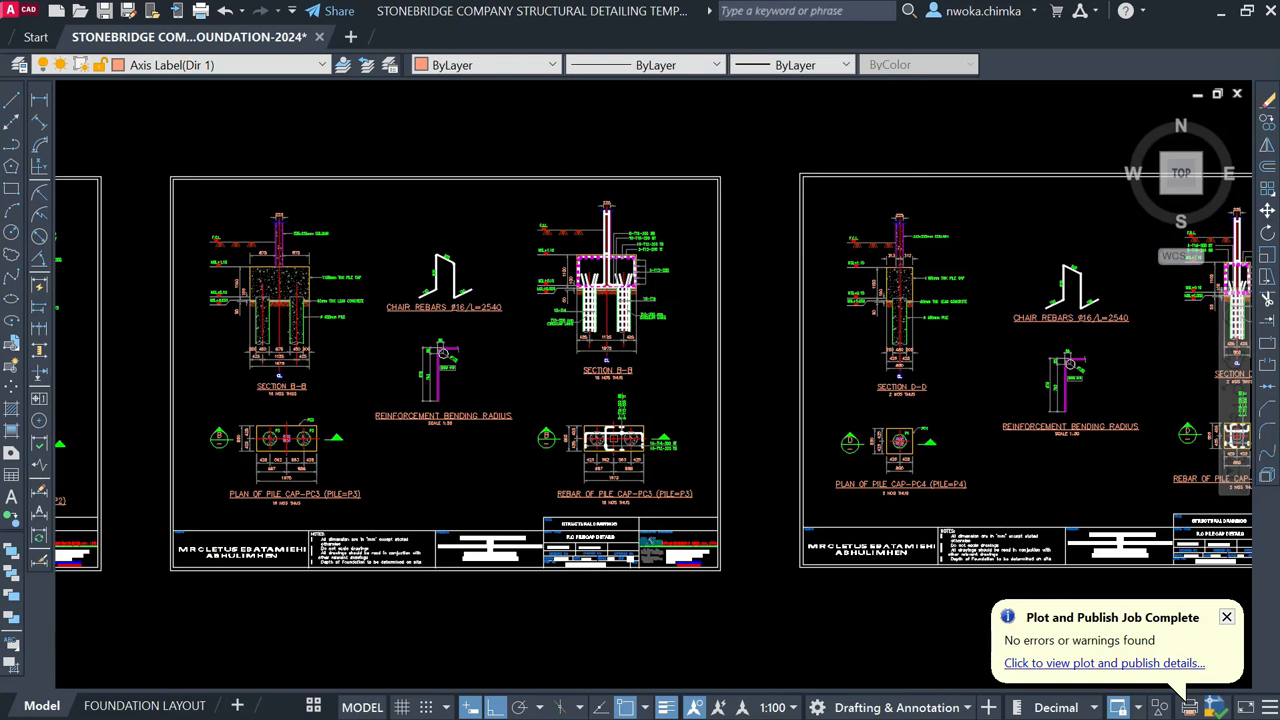
Step: Inspect the pile sheet's Section F-F and the PILE REBAR DETAIL
middle_click_drag(714, 288, 556, 283)
scroll(935, 318, "up", 2)
middle_click_drag(937, 317, 402, 288)
scroll(464, 245, "down", 4)
middle_click_drag(830, 279, 473, 282)
scroll(473, 283, "up", 5)
mouse_move(397, 259)
middle_mouse_down()
mouse_move(555, 498)
mouse_move(565, 578)
middle_mouse_up()
scroll(670, 565, "up", 2)
middle_click_drag(670, 565, 679, 247)
scroll(677, 244, "down", 4)
scroll(528, 543, "up", 4)
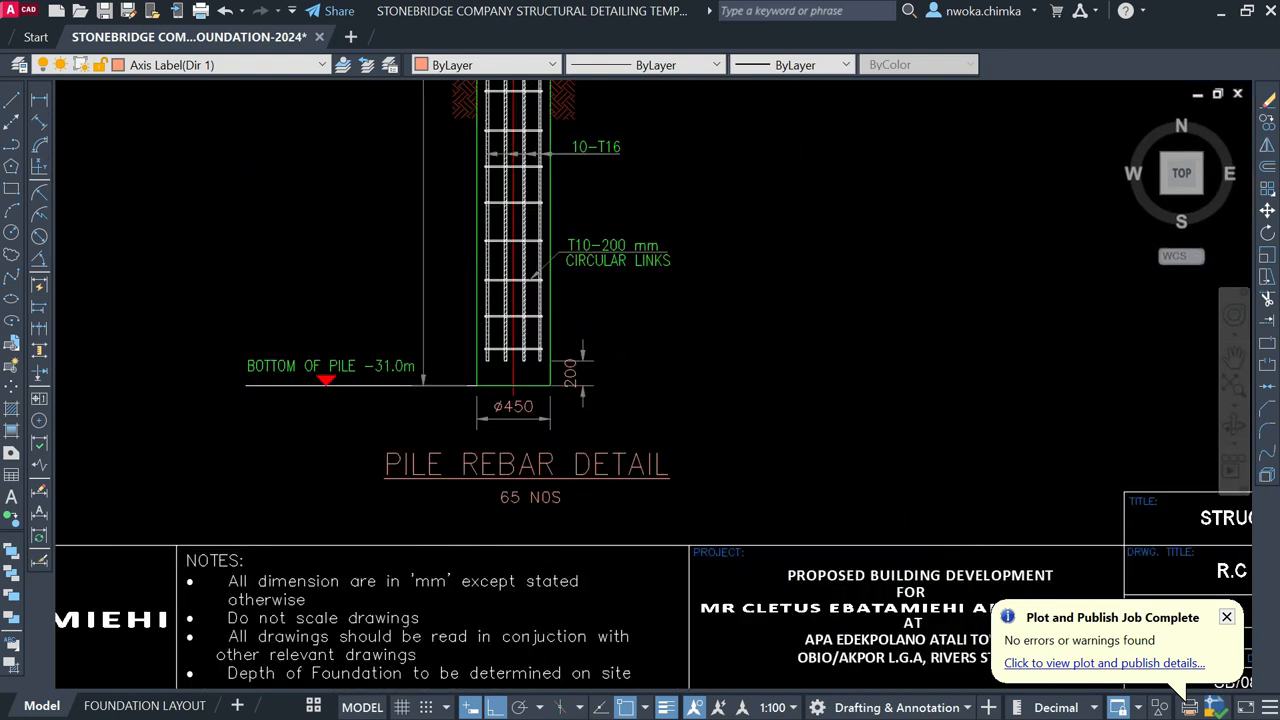
scroll(476, 413, "down", 4)
scroll(440, 308, "up", 3)
scroll(440, 308, "down", 3)
scroll(577, 321, "down", 4)
Step: Review the column pile-cap and GB-1 ground-beam details, then minimise AutoCAD
middle_click_drag(1031, 342, 495, 345)
scroll(498, 435, "up", 2)
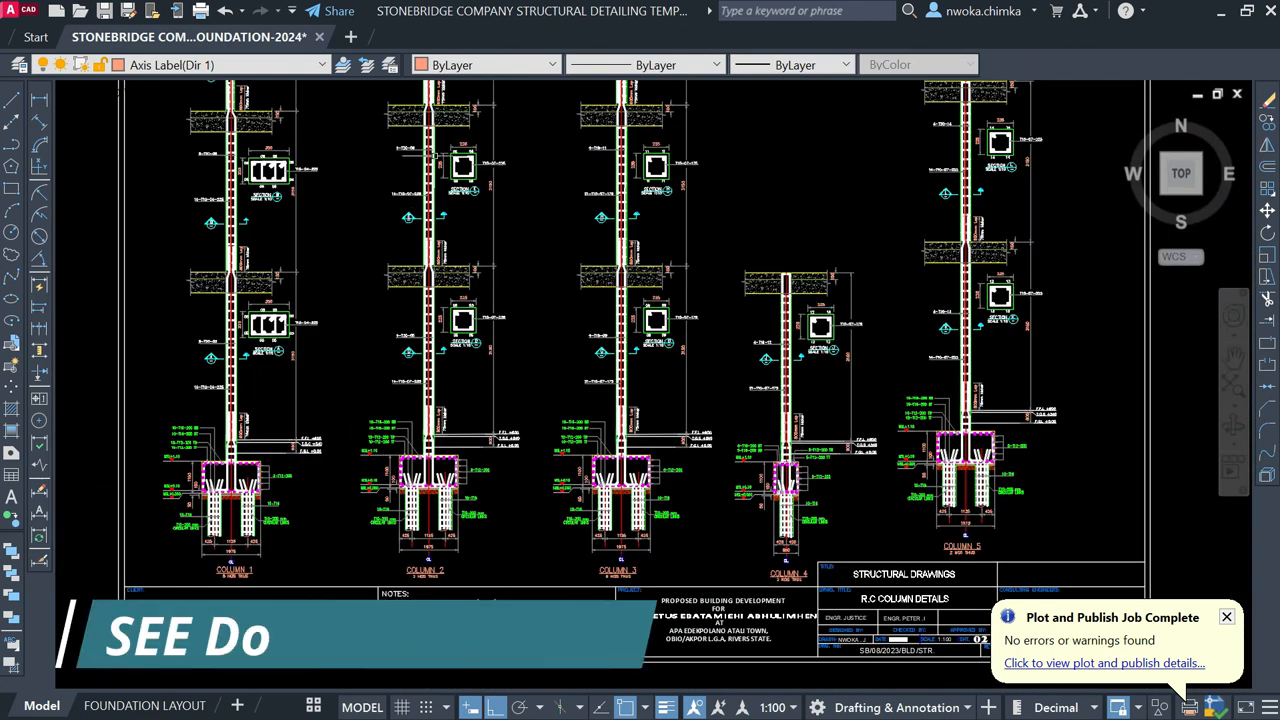
scroll(443, 472, "up", 4)
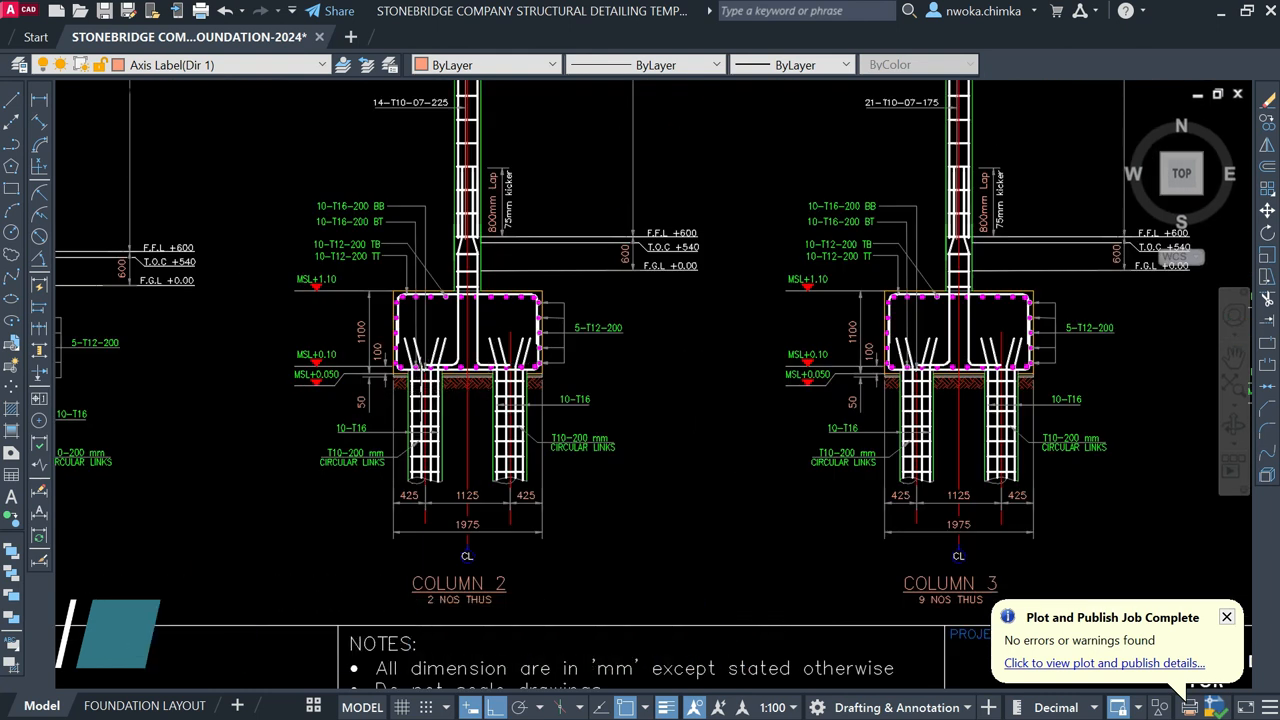
scroll(434, 367, "up", 2)
scroll(450, 346, "down", 2)
scroll(450, 346, "down", 4)
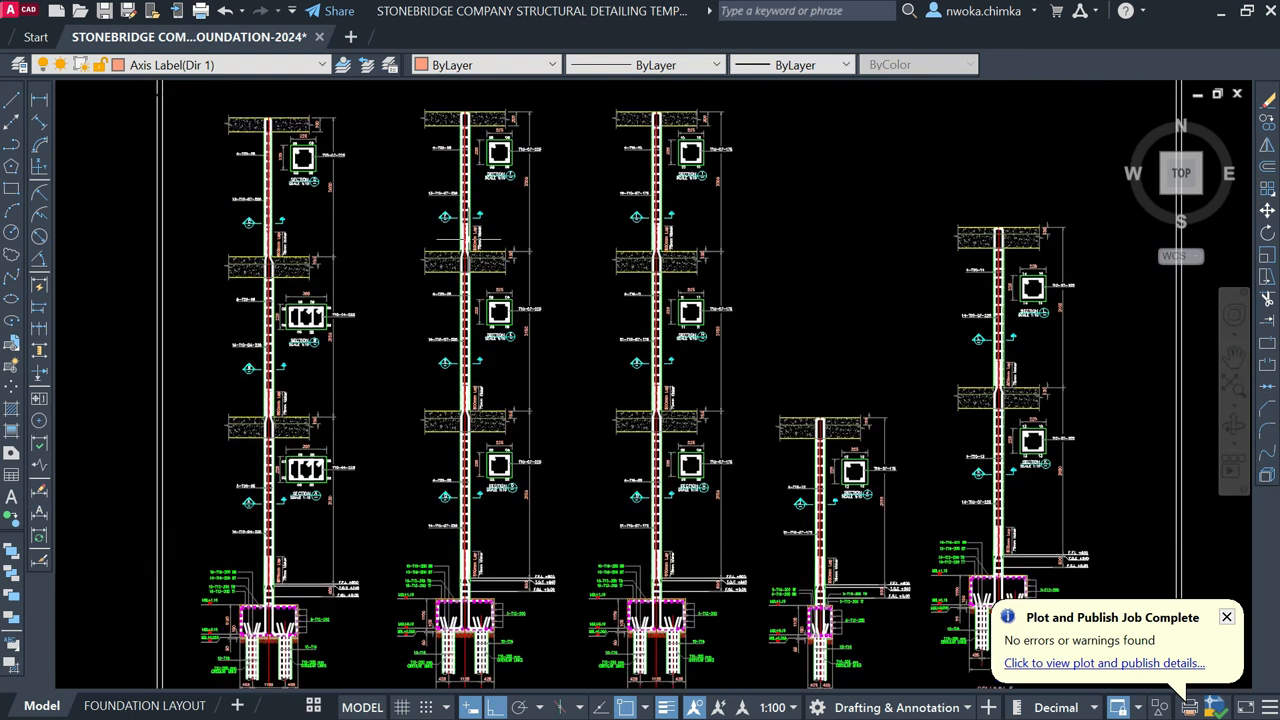
scroll(470, 330, "up", 4)
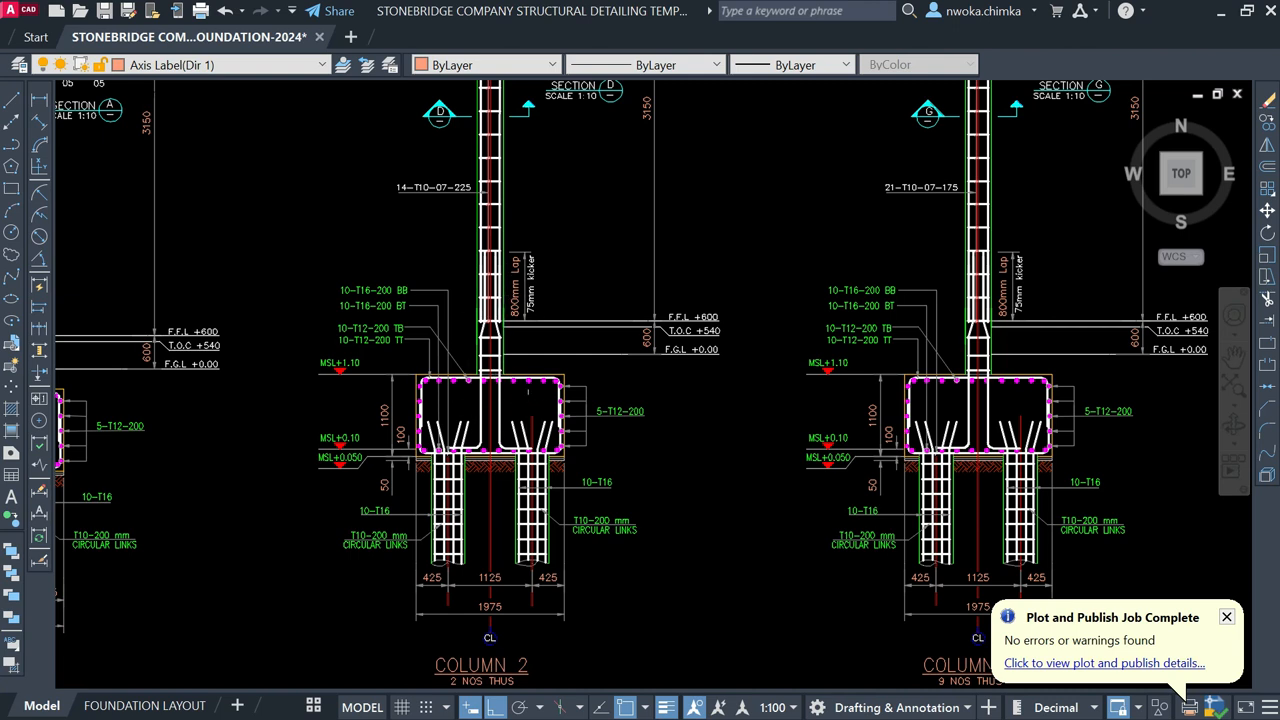
scroll(458, 378, "down", 8)
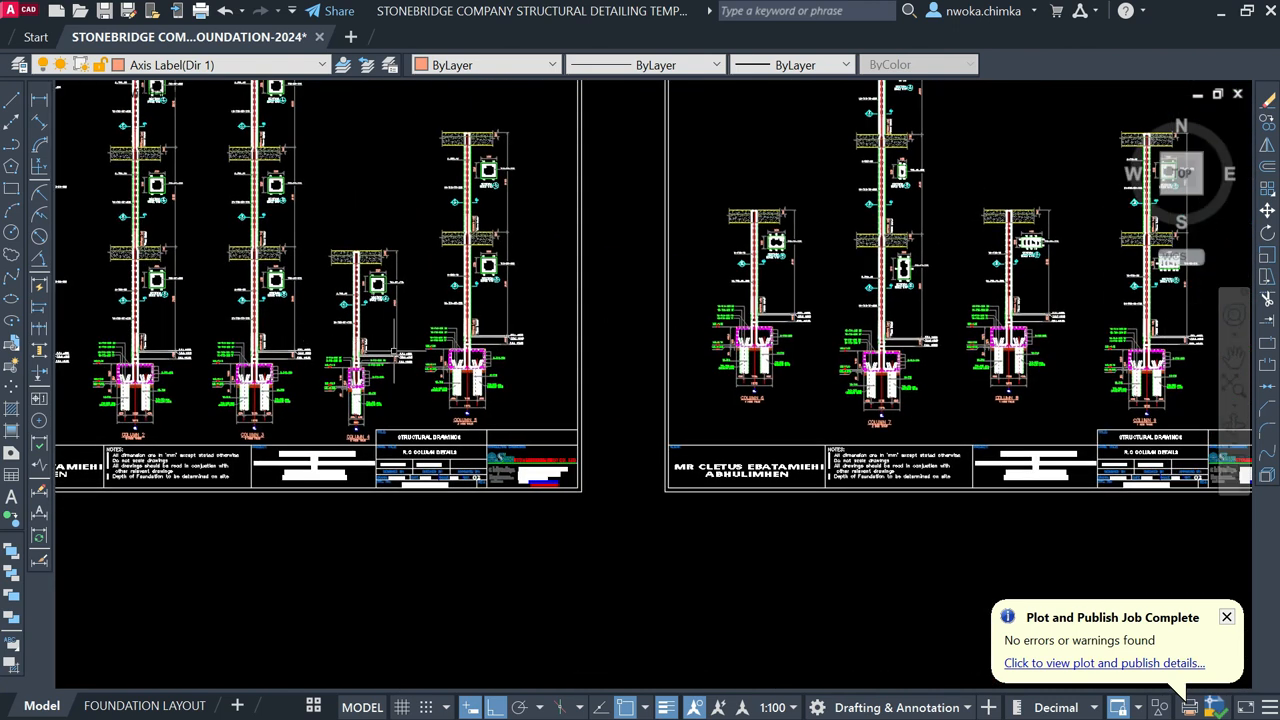
middle_click_drag(1000, 362, 748, 348)
scroll(860, 313, "up", 4)
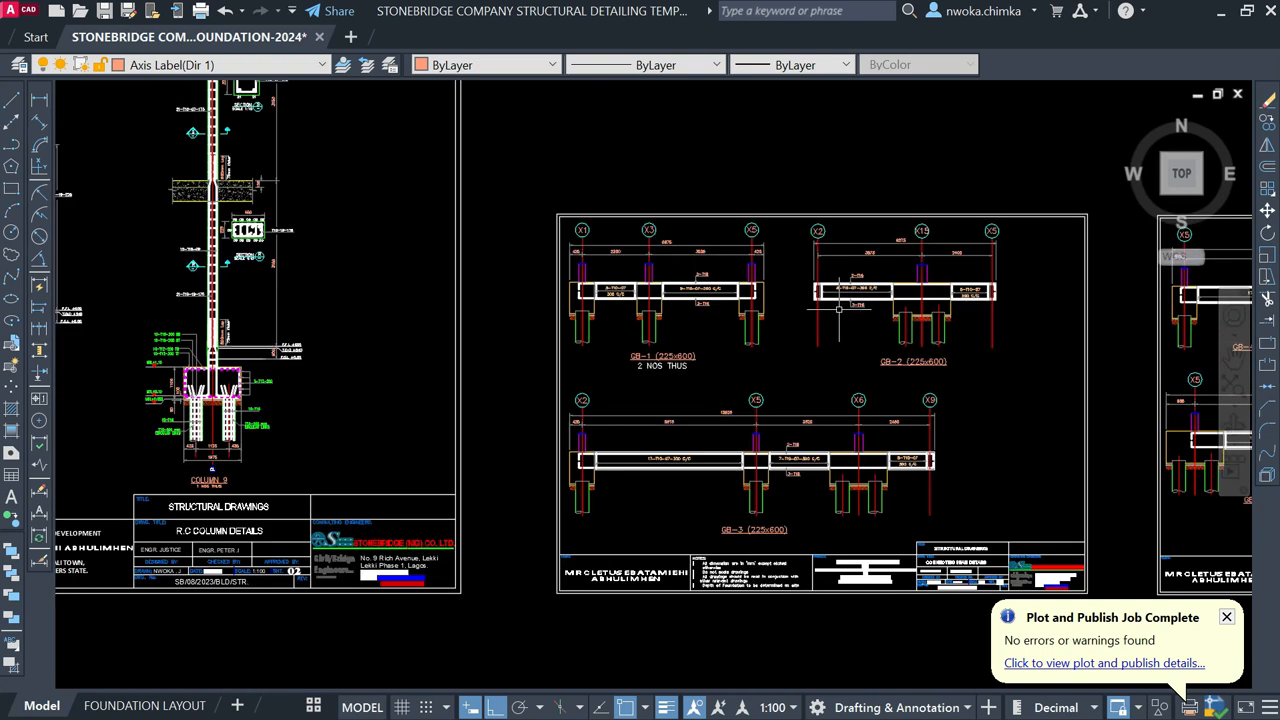
scroll(690, 294, "up", 4)
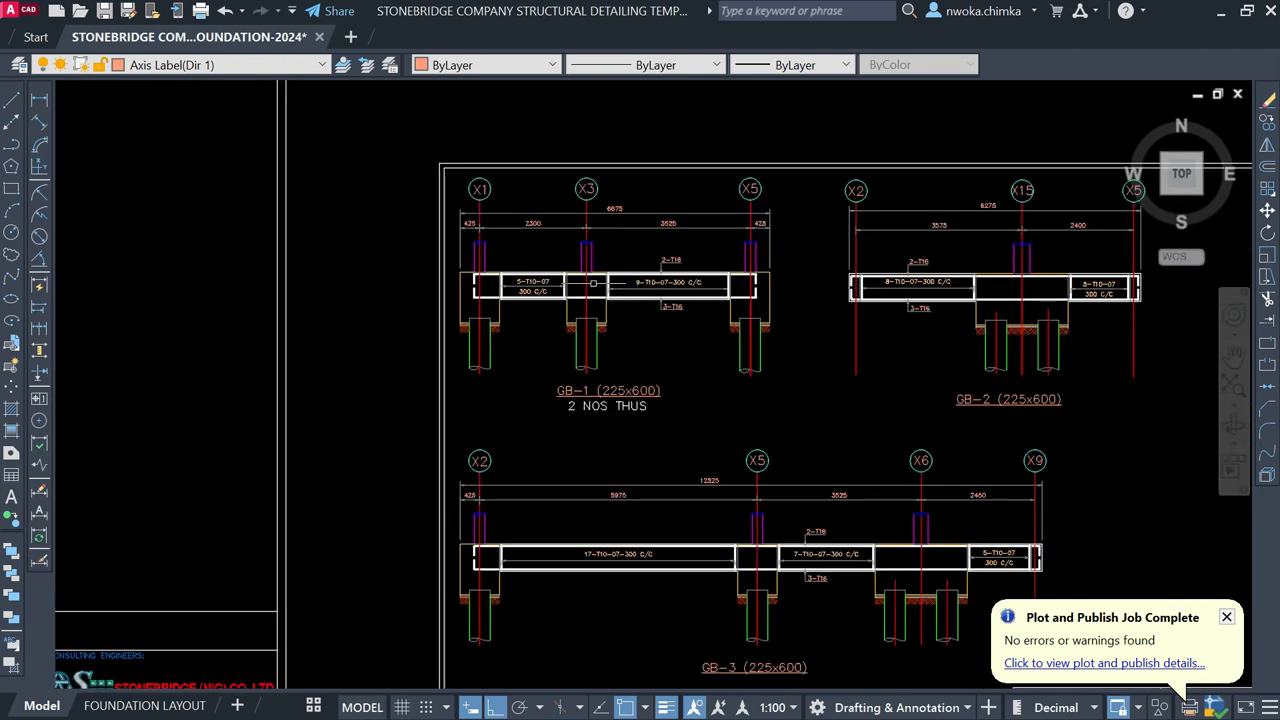
scroll(626, 285, "up", 2)
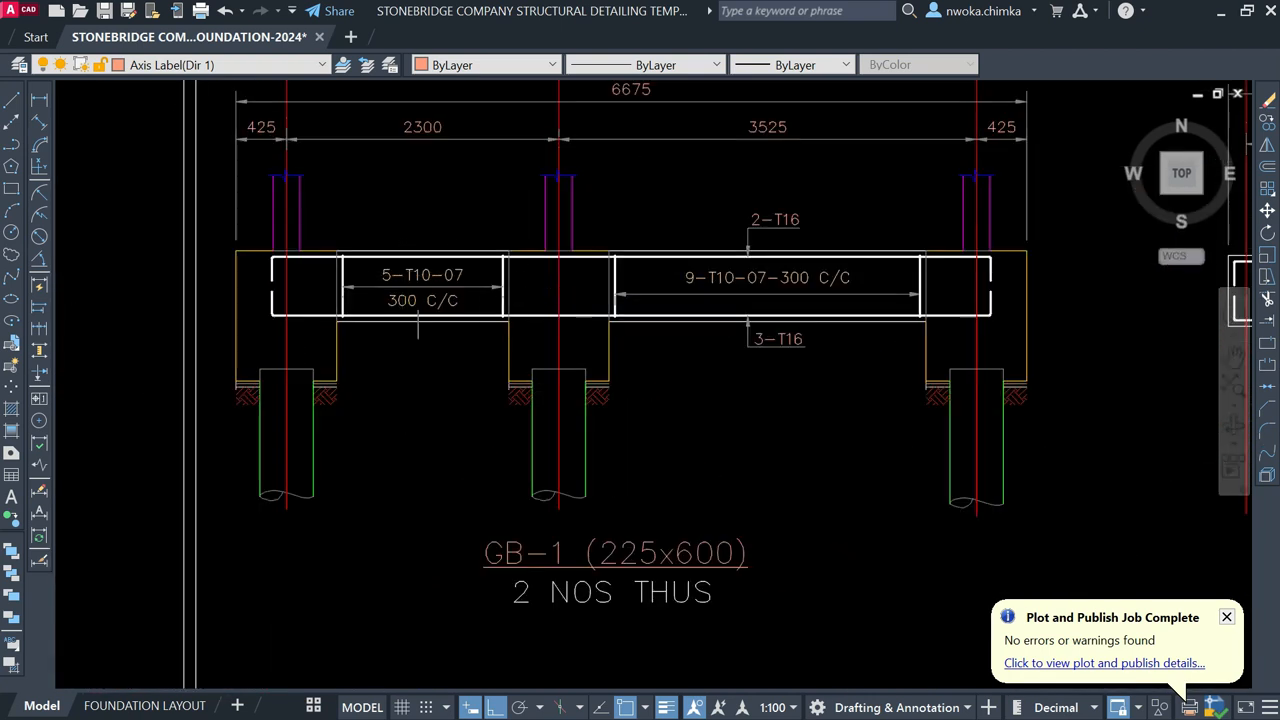
scroll(786, 283, "up", 2)
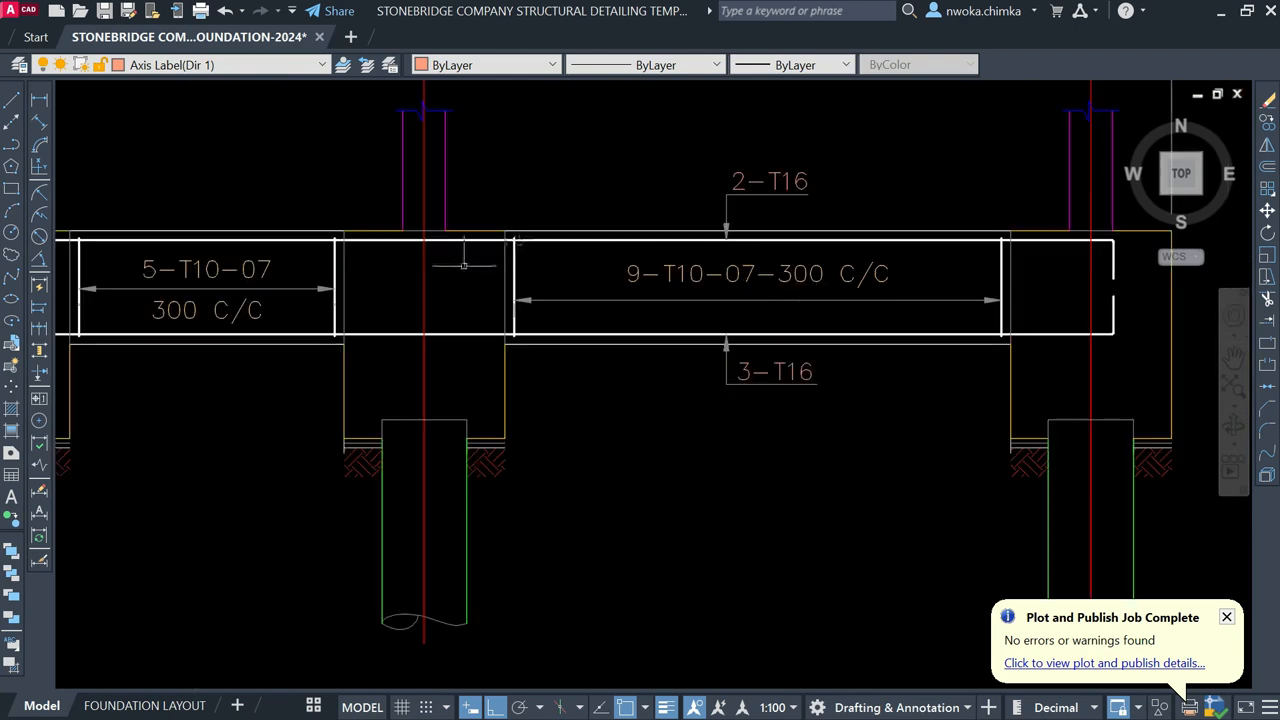
scroll(452, 257, "down", 10)
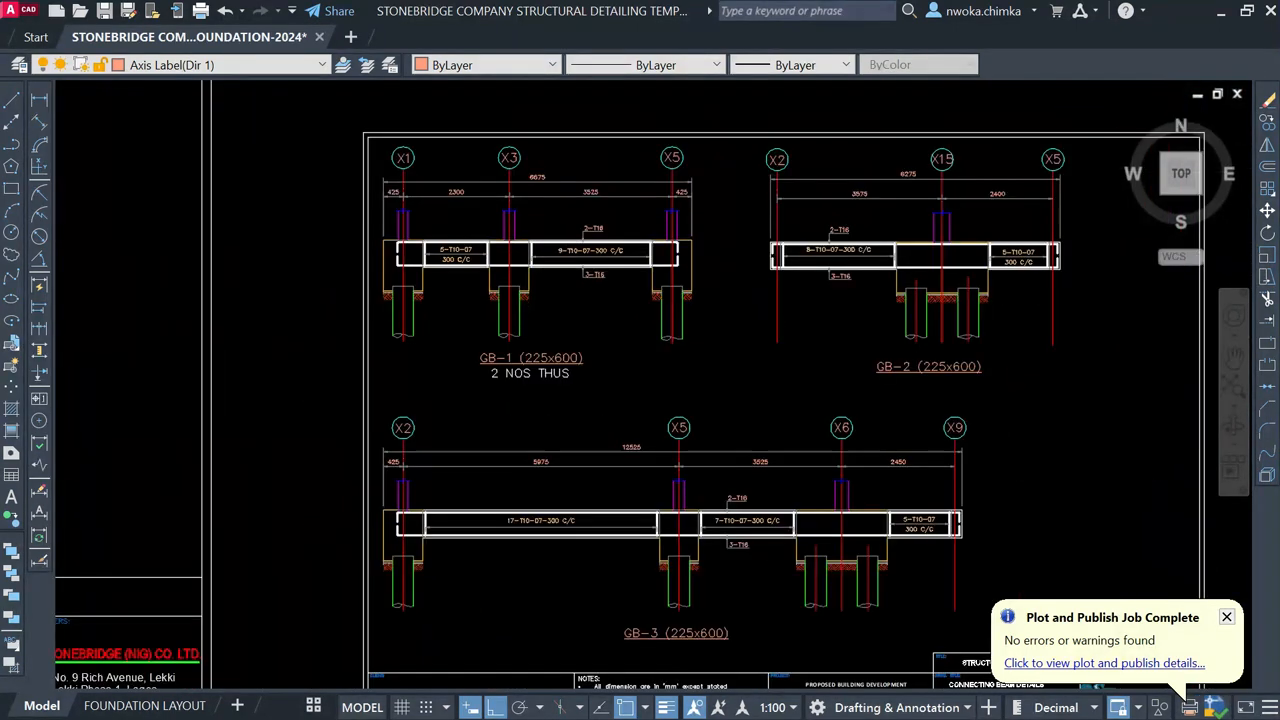
left_click(1221, 11)
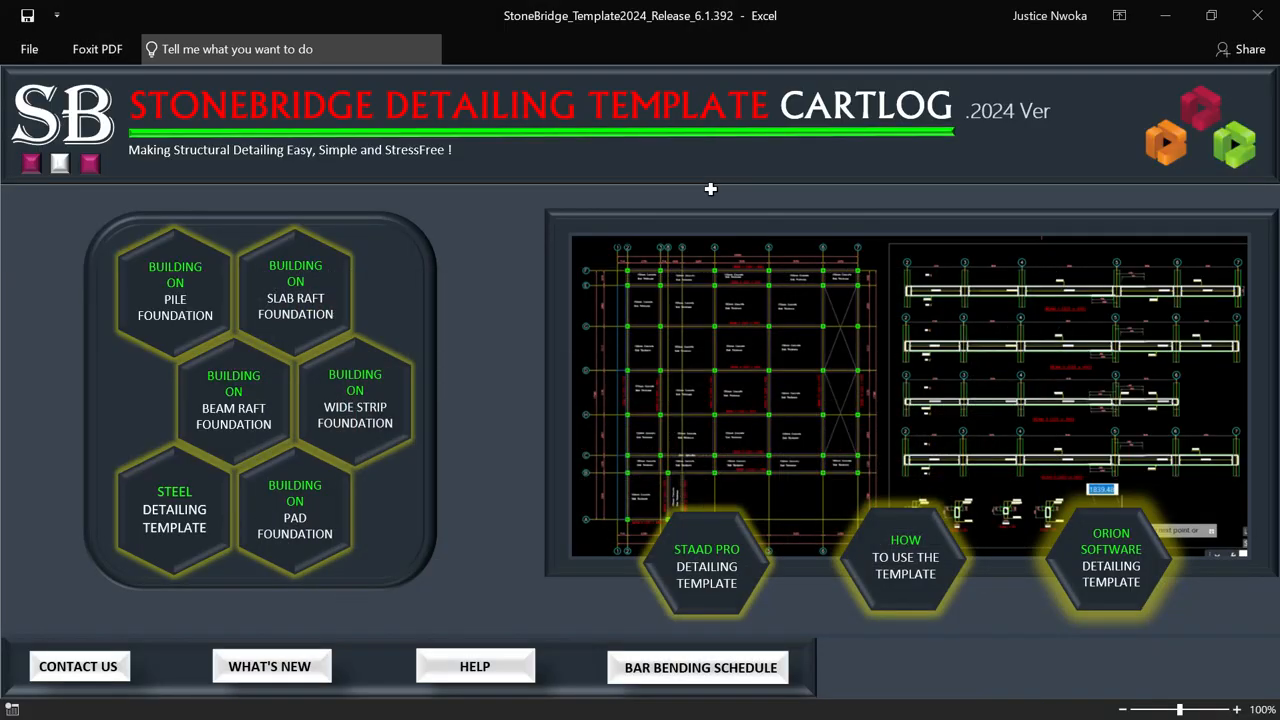
Step: Open the Building on Slab Raft Foundation drawing full screen and zoom into it
left_click(295, 285)
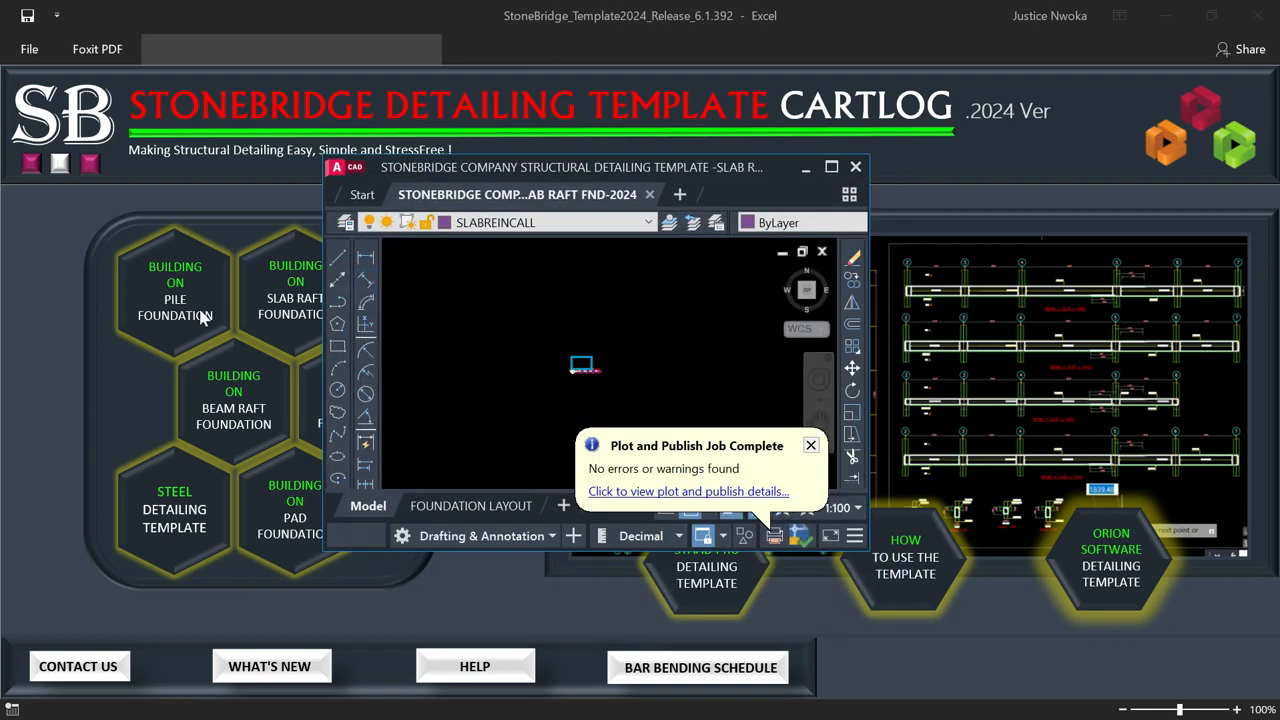
left_click(829, 168)
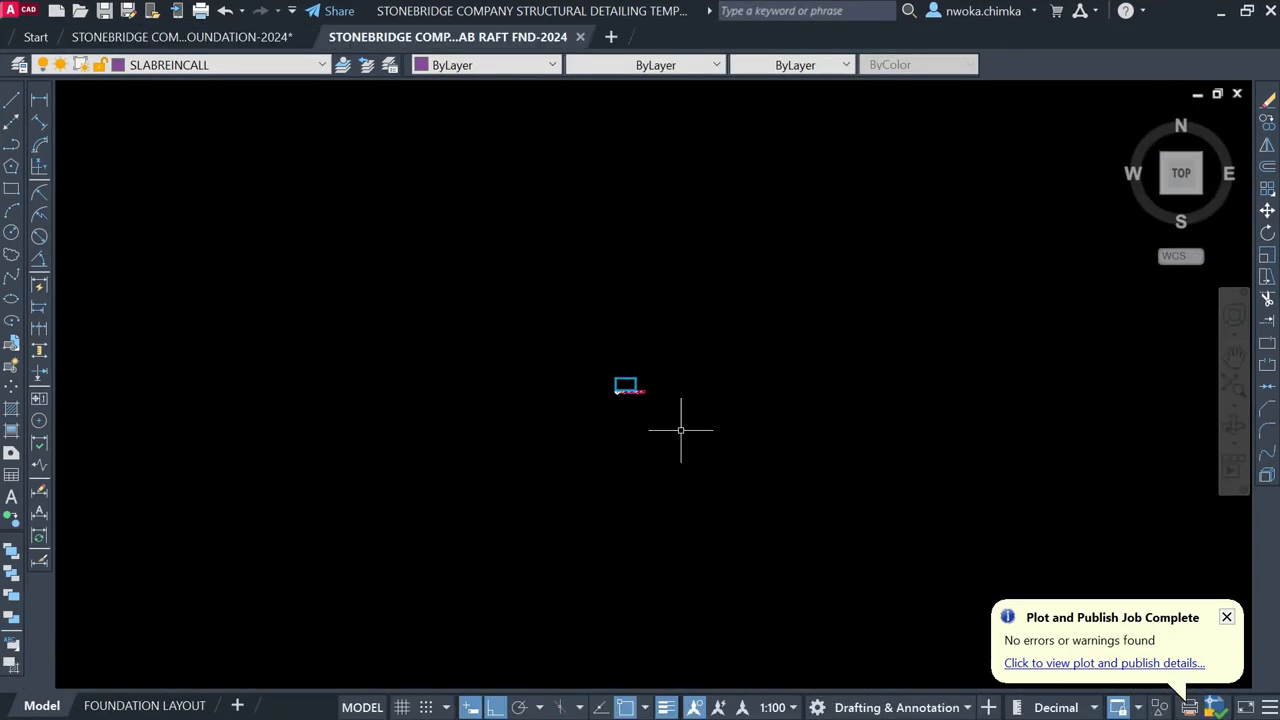
scroll(614, 394, "up", 12)
scroll(438, 292, "up", 6)
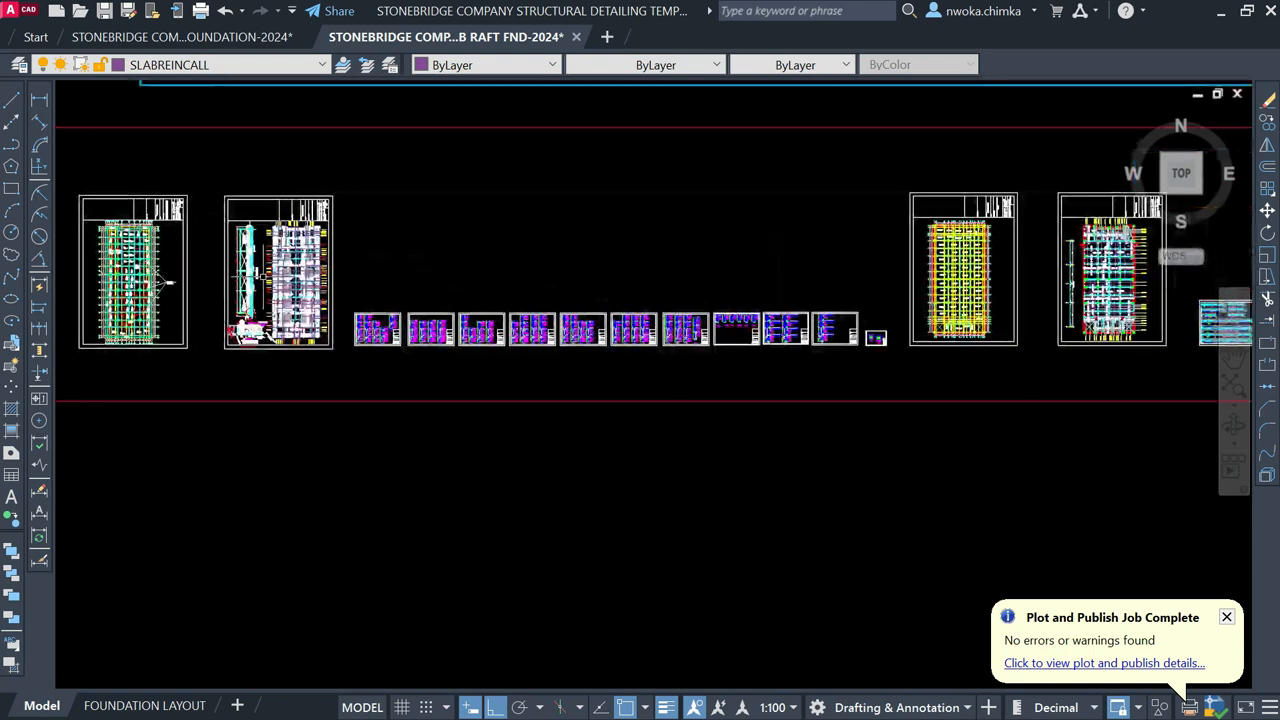
scroll(260, 280, "up", 10)
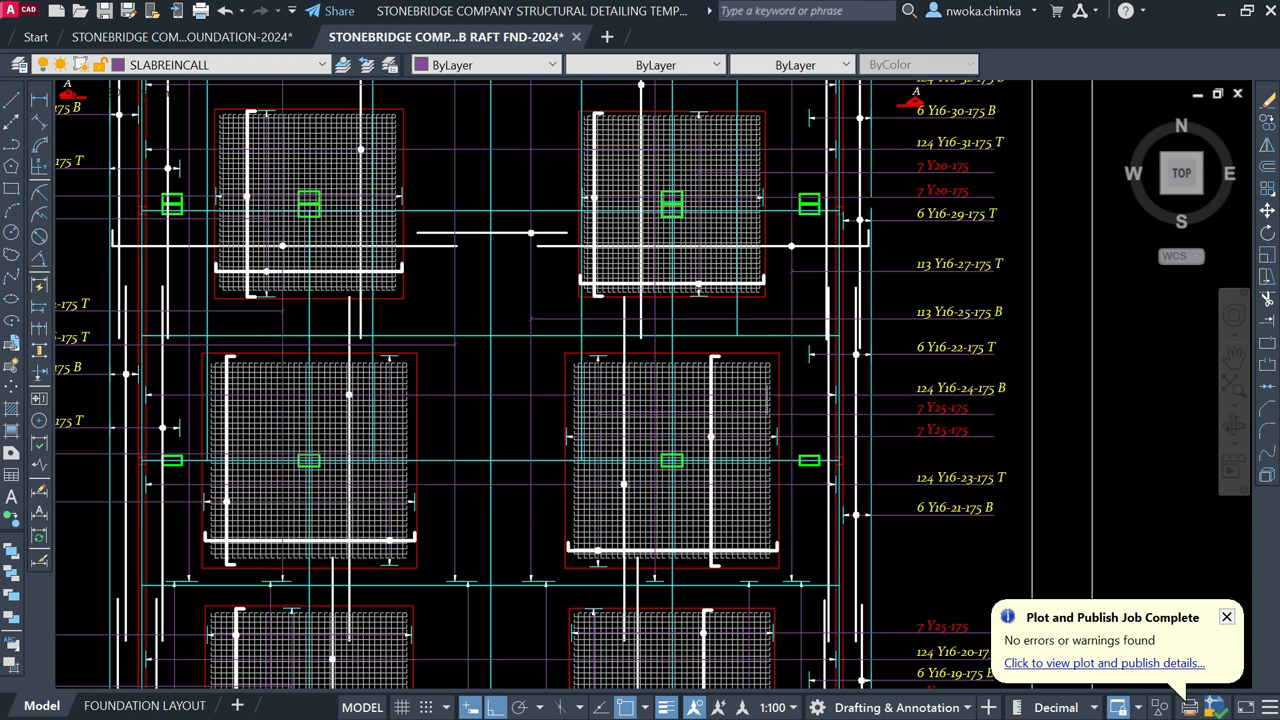
scroll(200, 363, "up", 2)
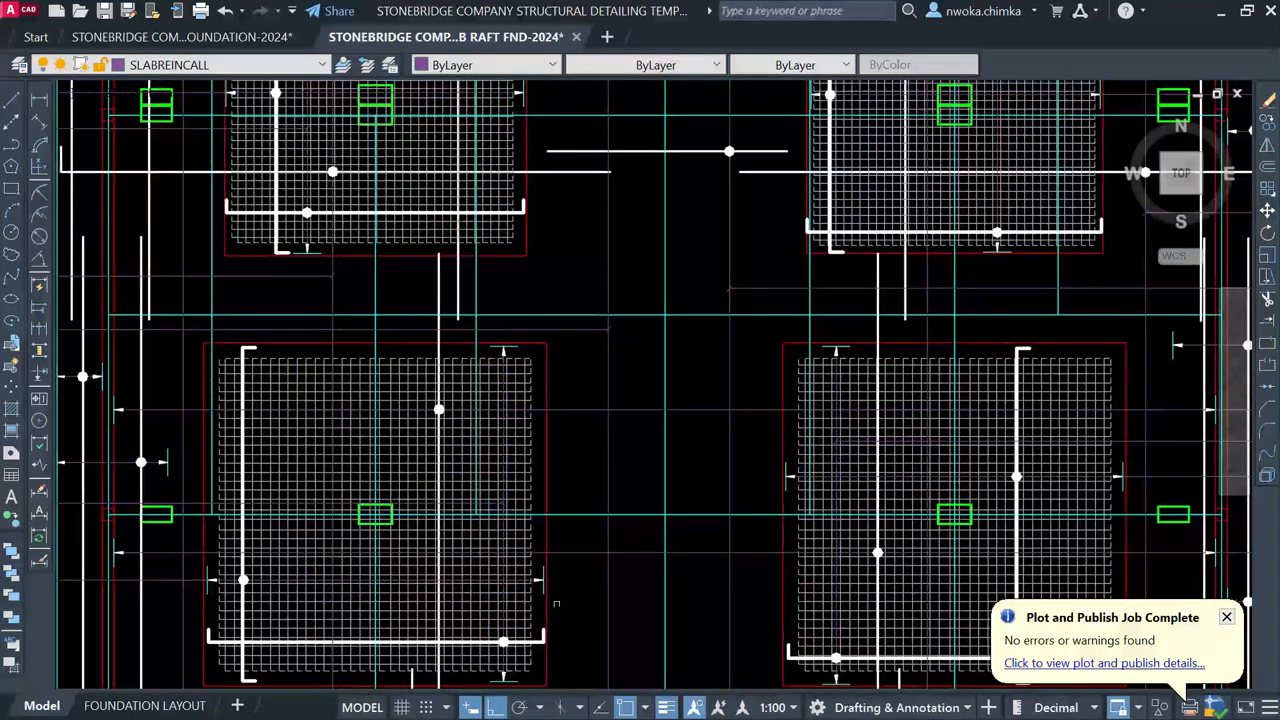
scroll(461, 481, "down", 5)
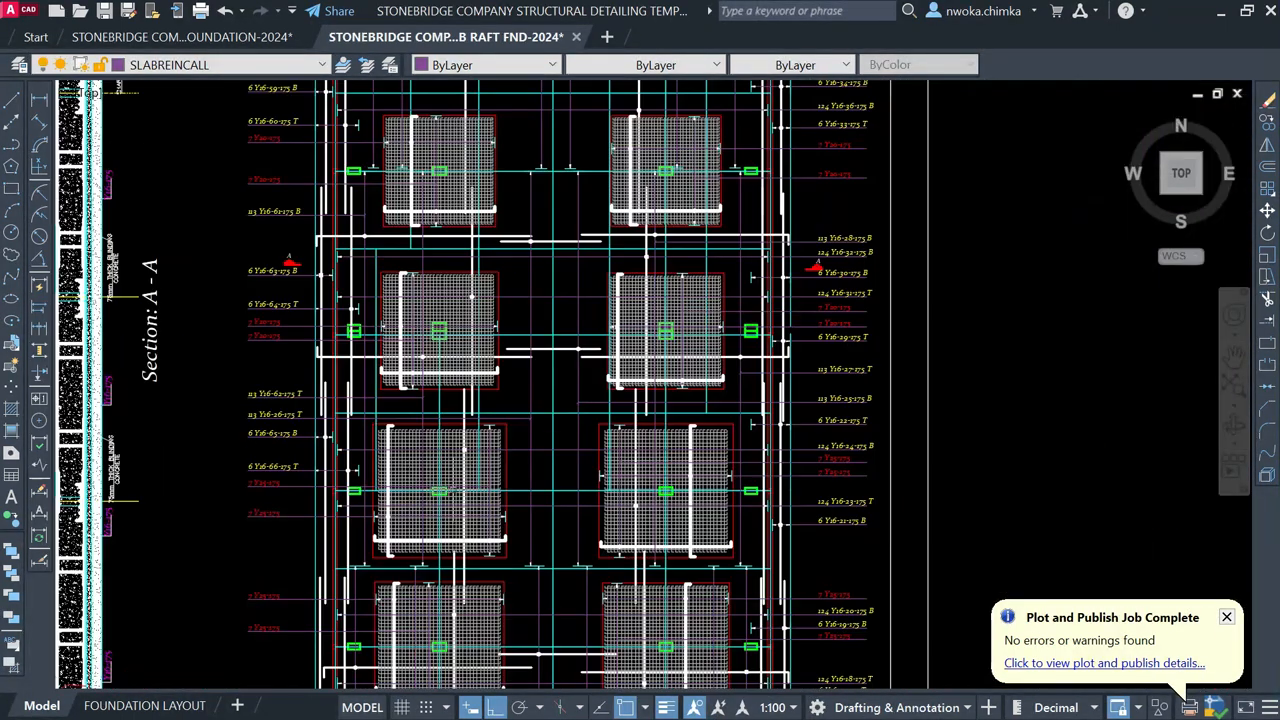
scroll(400, 500, "up", 5)
scroll(751, 461, "down", 4)
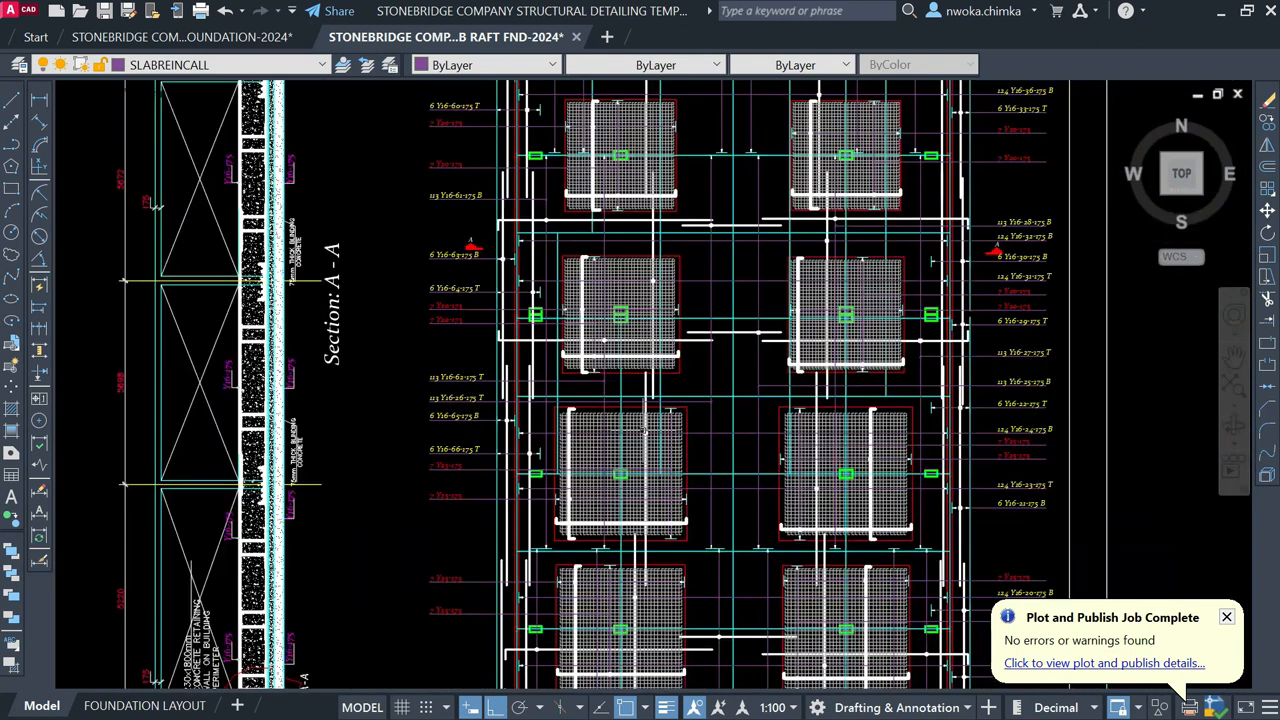
Step: Examine the raft section's wall detail and the dimensions below it
middle_click_drag(298, 432, 612, 344)
scroll(551, 387, "up", 2)
scroll(616, 279, "up", 1)
scroll(585, 277, "up", 2)
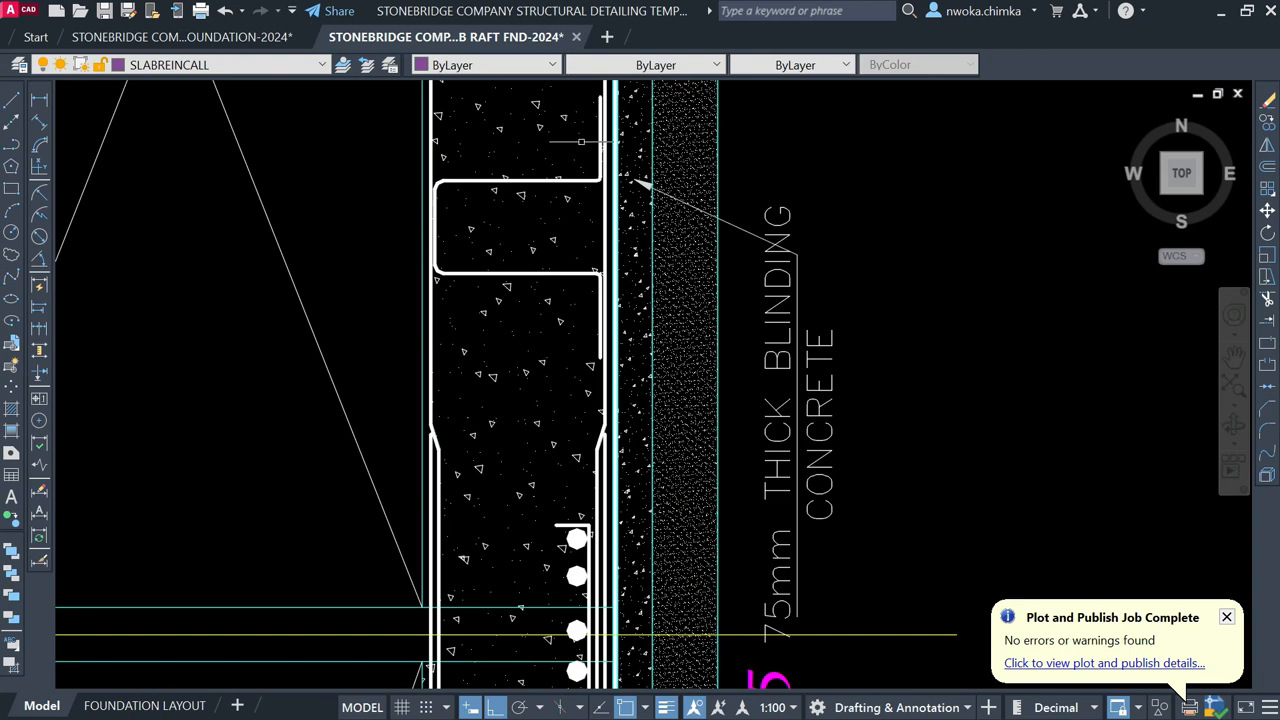
scroll(569, 192, "down", 4)
scroll(549, 244, "down", 2)
middle_click_drag(594, 468, 603, 165)
scroll(565, 470, "up", 6)
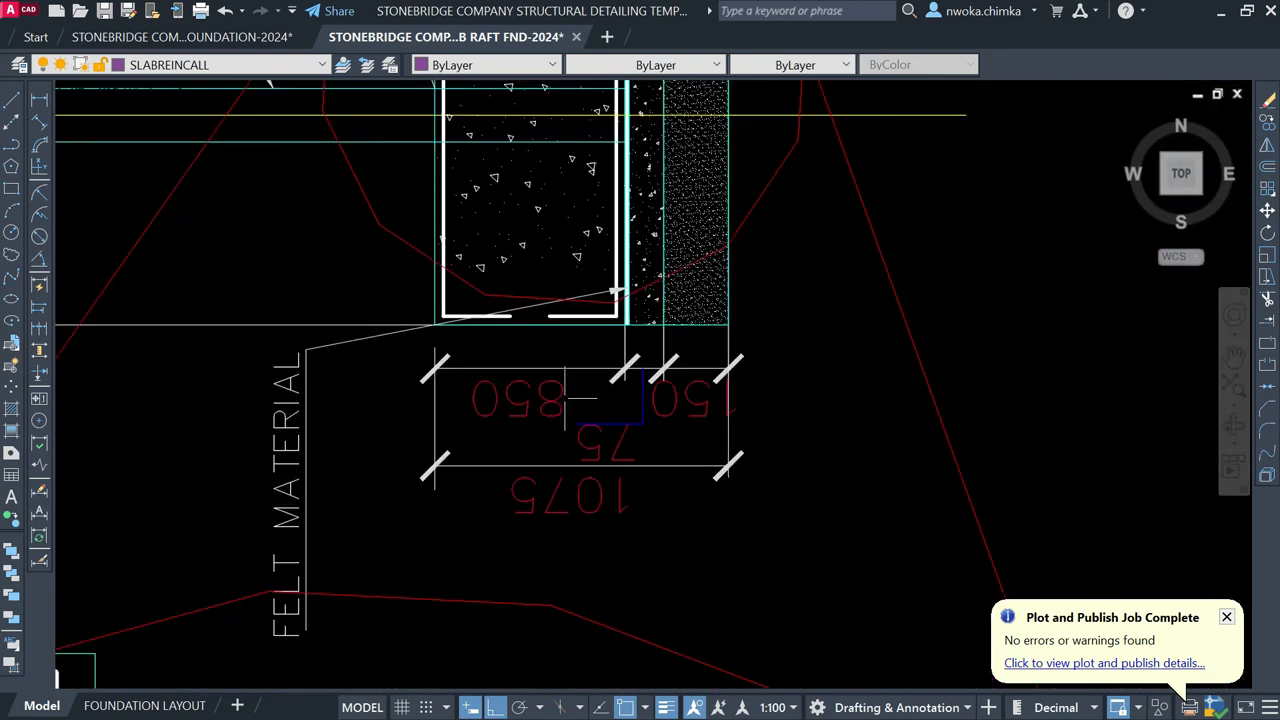
scroll(542, 394, "up", 2)
scroll(501, 386, "down", 15)
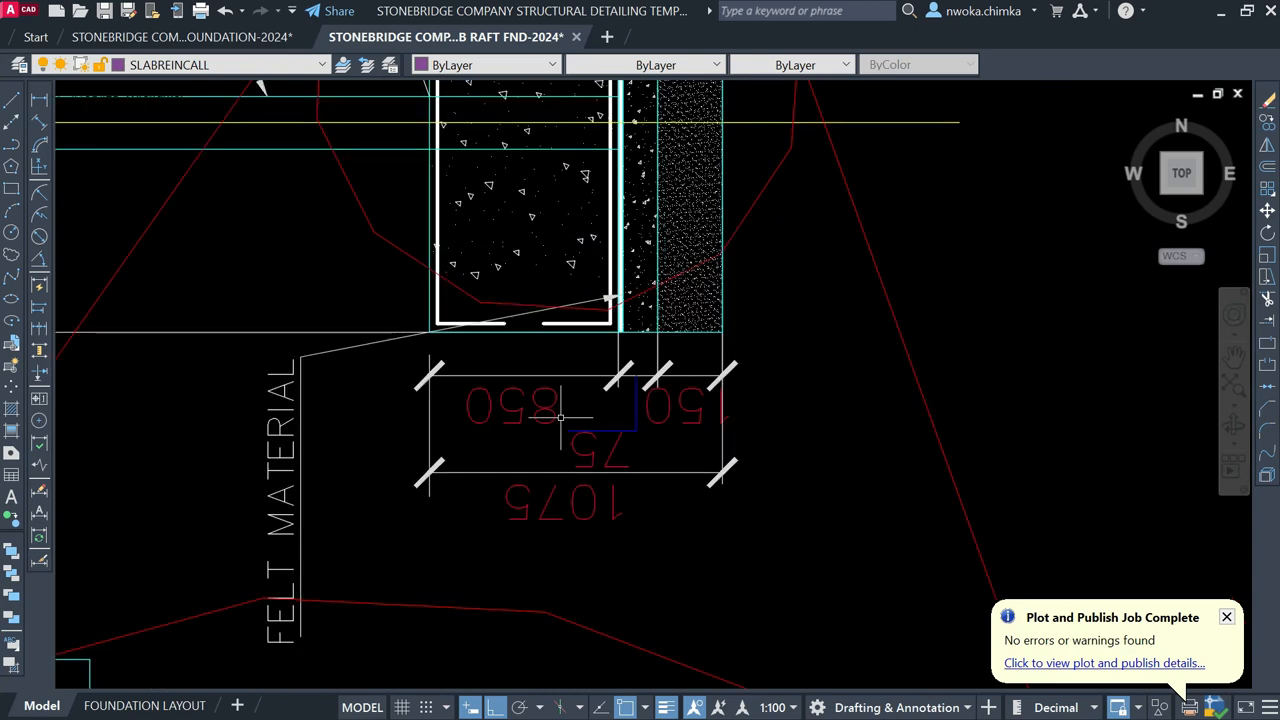
scroll(405, 305, "up", 8)
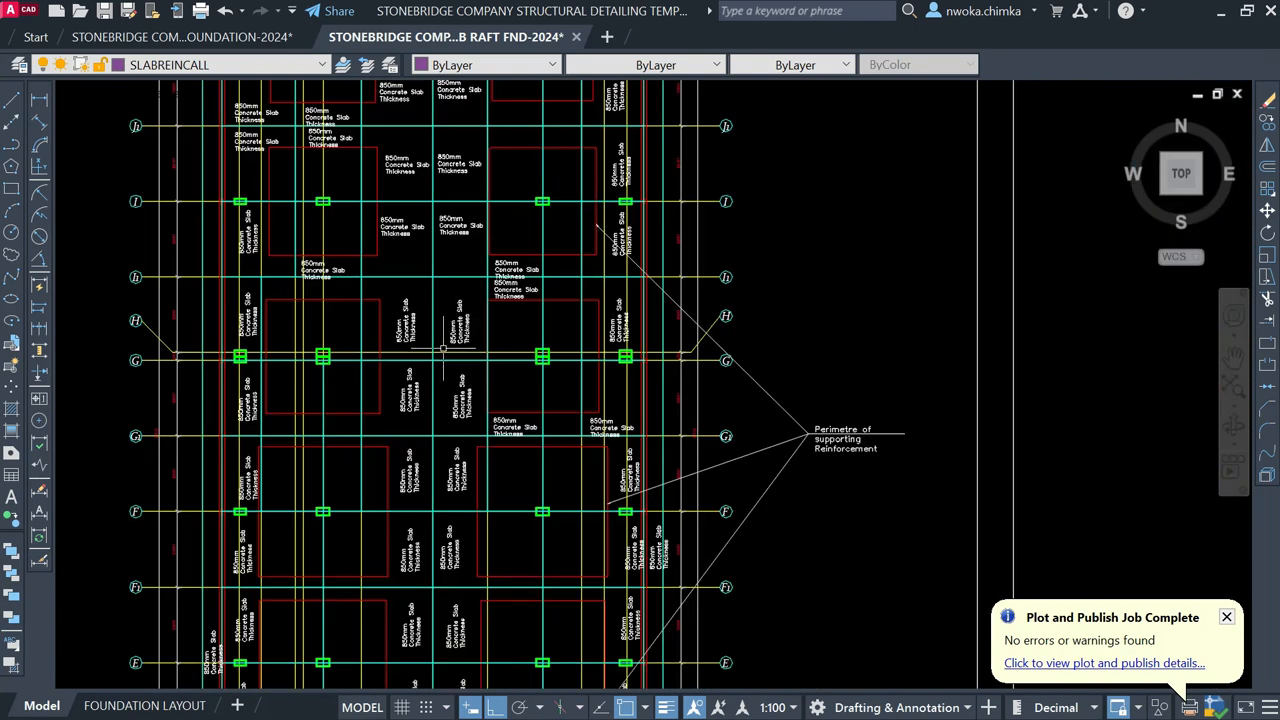
scroll(445, 338, "down", 8)
Step: Review the column section detail sheets, then minimise AutoCAD back to the template
middle_click_drag(723, 398, 393, 376)
scroll(654, 418, "up", 10)
scroll(625, 520, "up", 8)
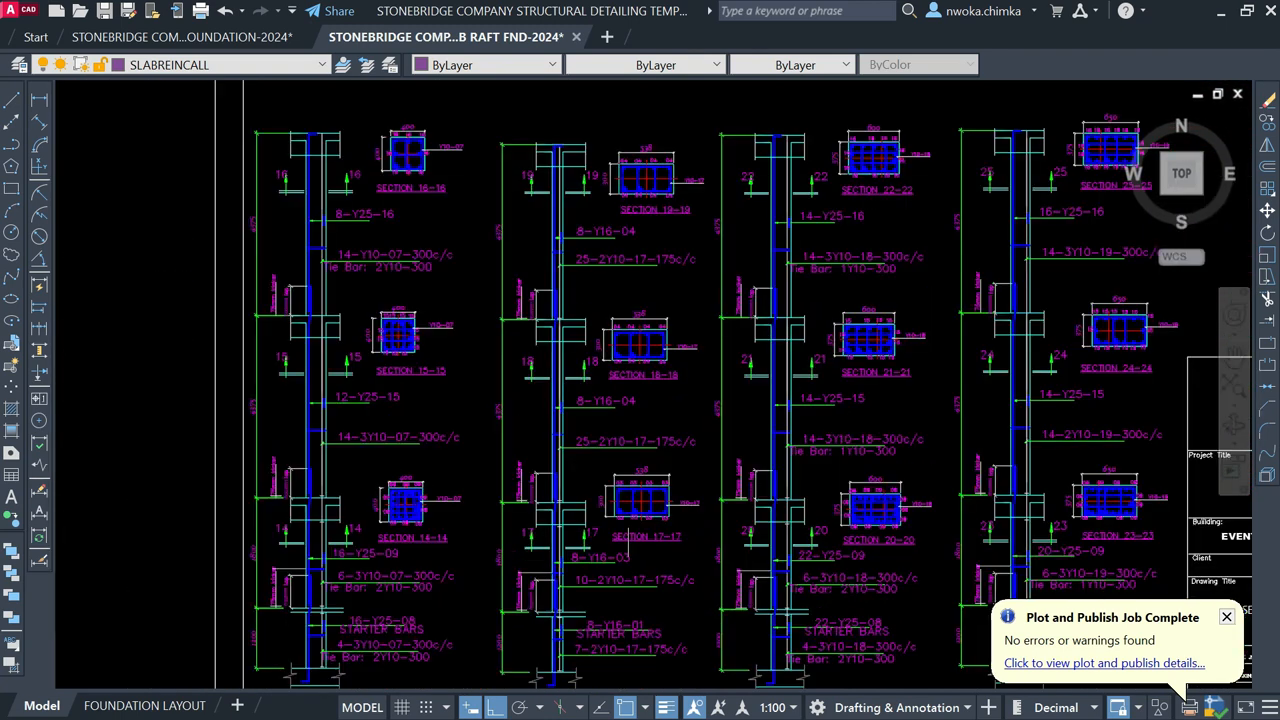
scroll(465, 393, "down", 10)
scroll(465, 393, "down", 12)
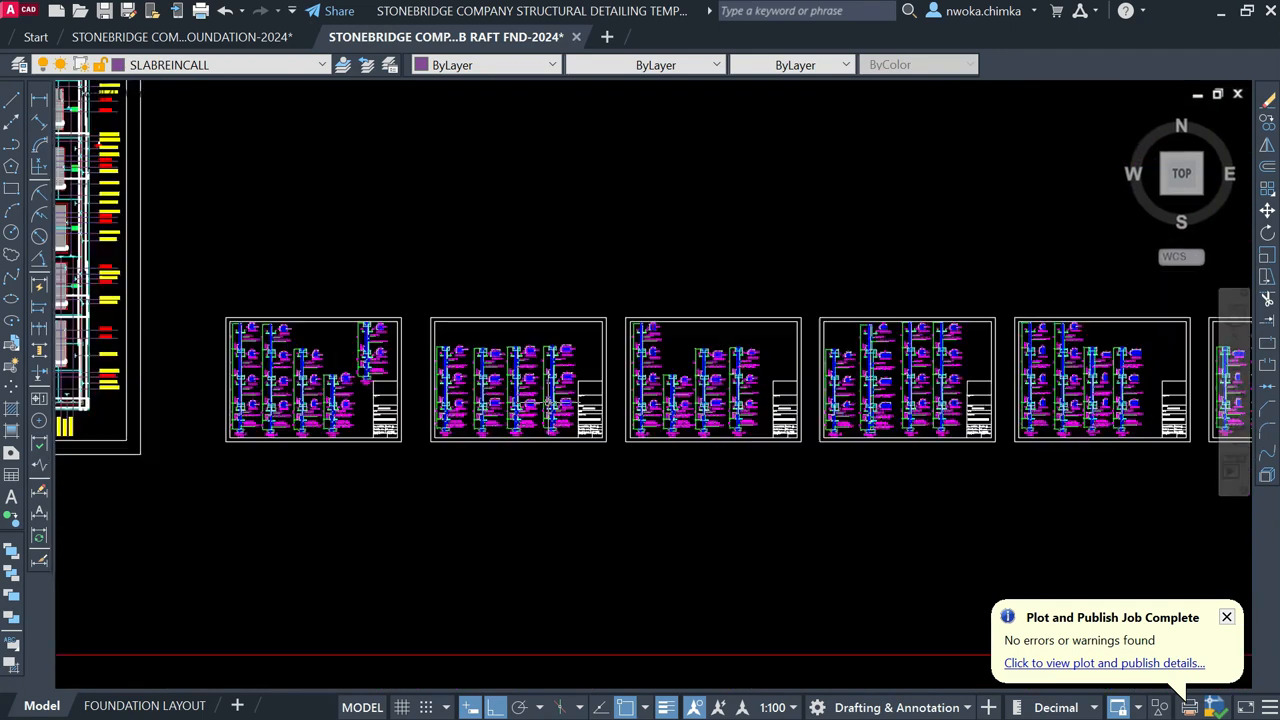
scroll(591, 395, "down", 5)
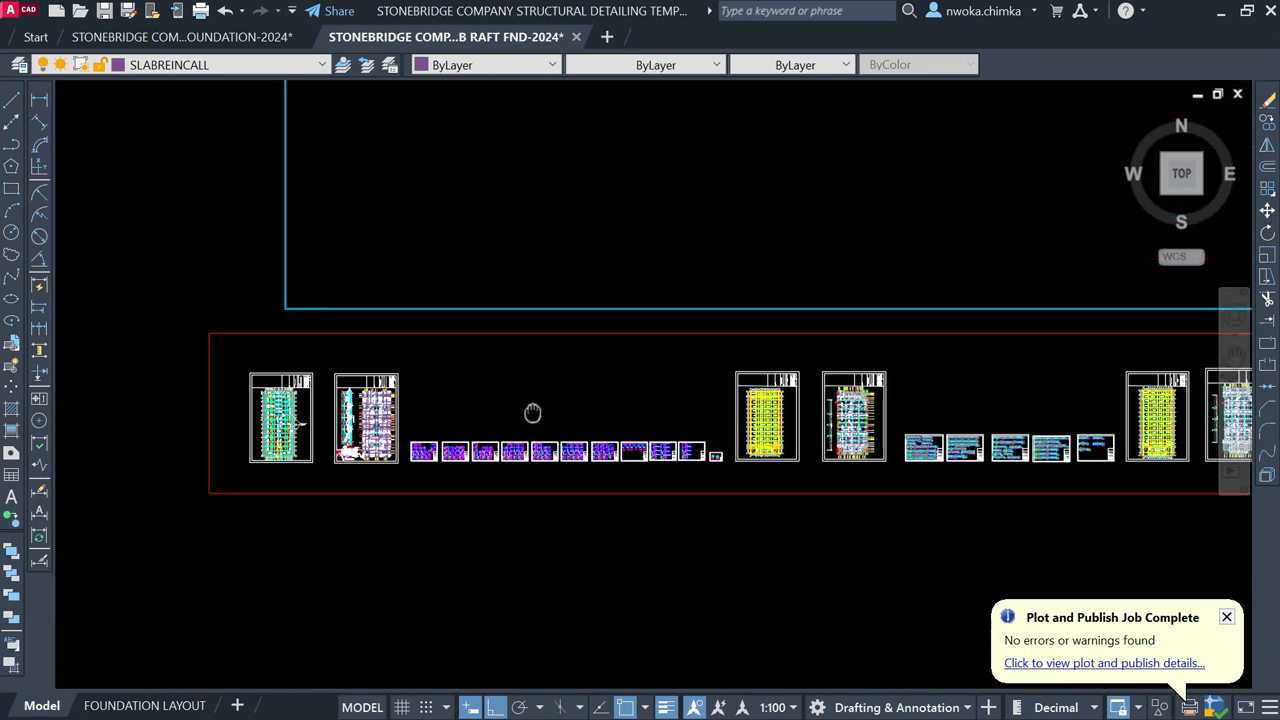
scroll(738, 464, "up", 4)
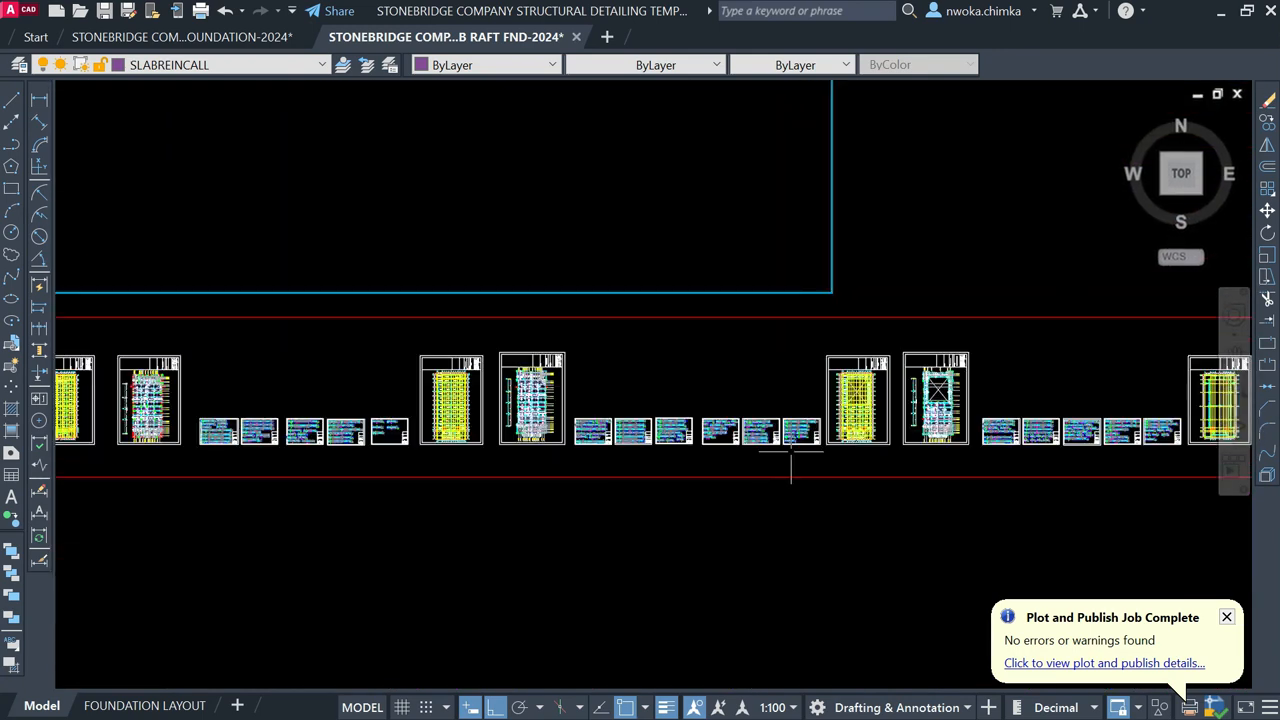
scroll(877, 420, "up", 2)
scroll(1104, 375, "up", 4)
scroll(957, 337, "down", 4)
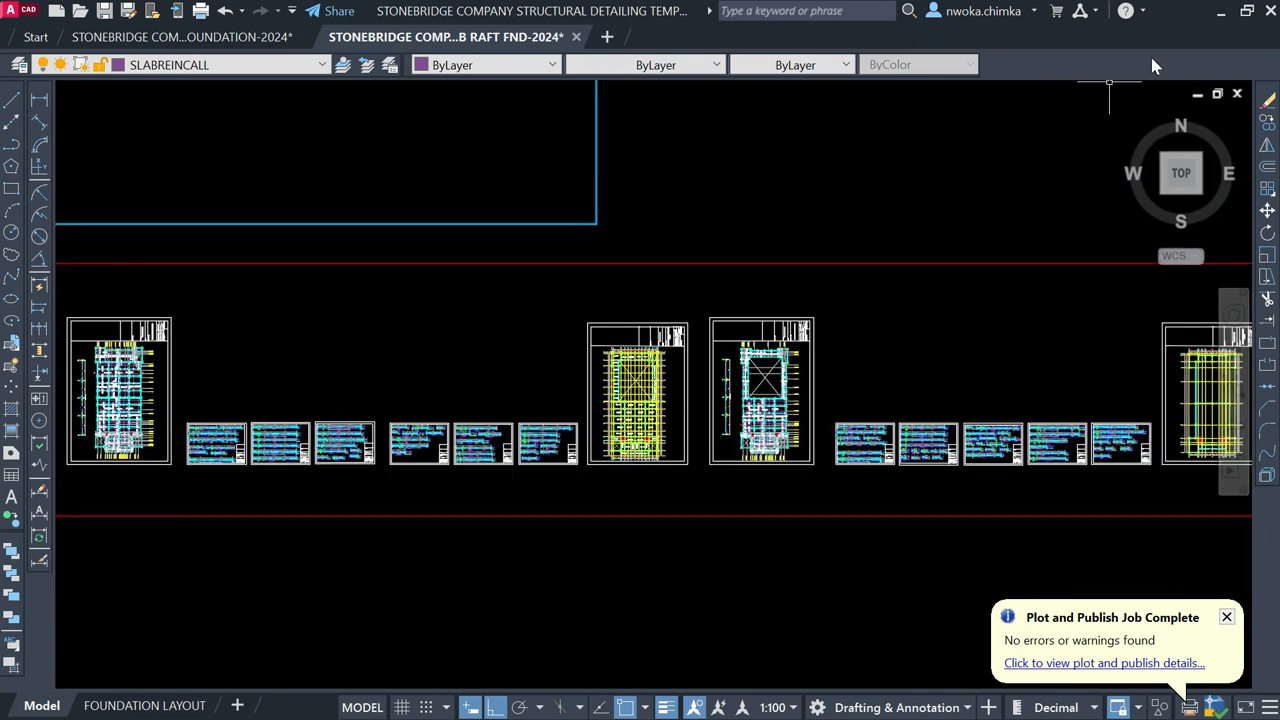
left_click(1221, 10)
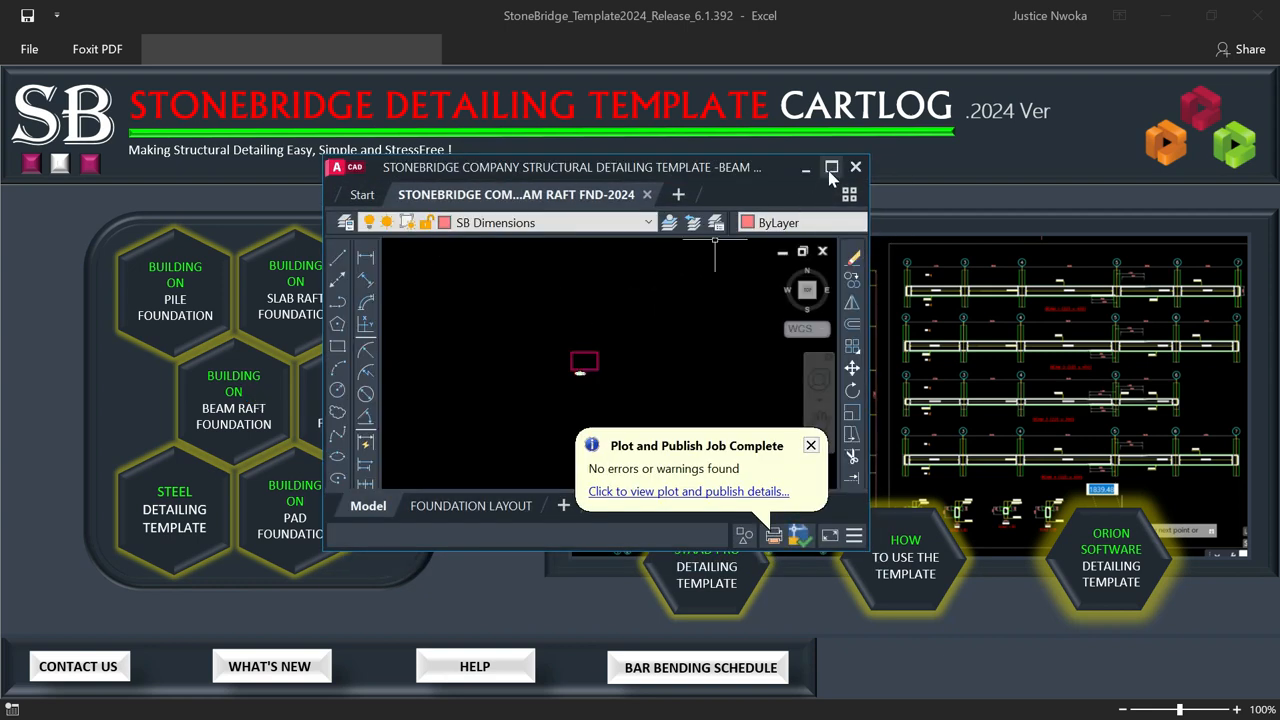
Step: Maximise the beam raft foundation drawing's AutoCAD window
left_click(830, 170)
scroll(670, 345, "up", 12)
scroll(547, 323, "up", 8)
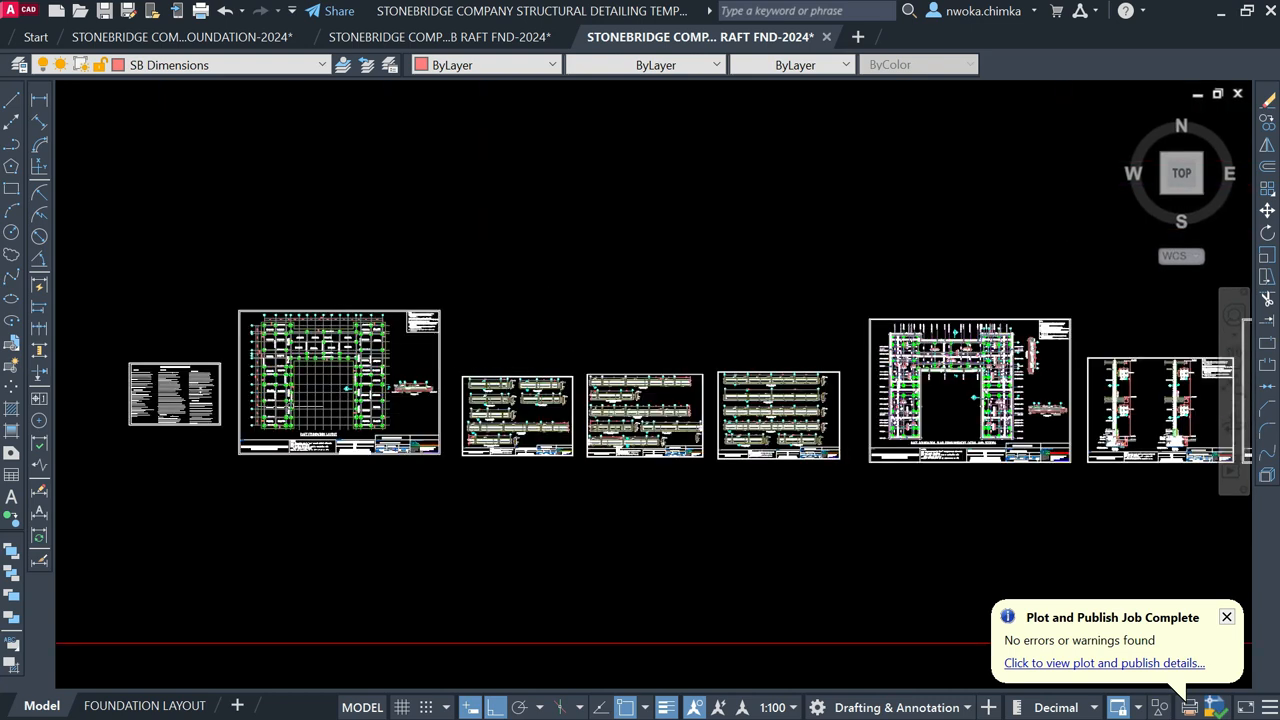
scroll(285, 404, "up", 2)
scroll(382, 379, "up", 4)
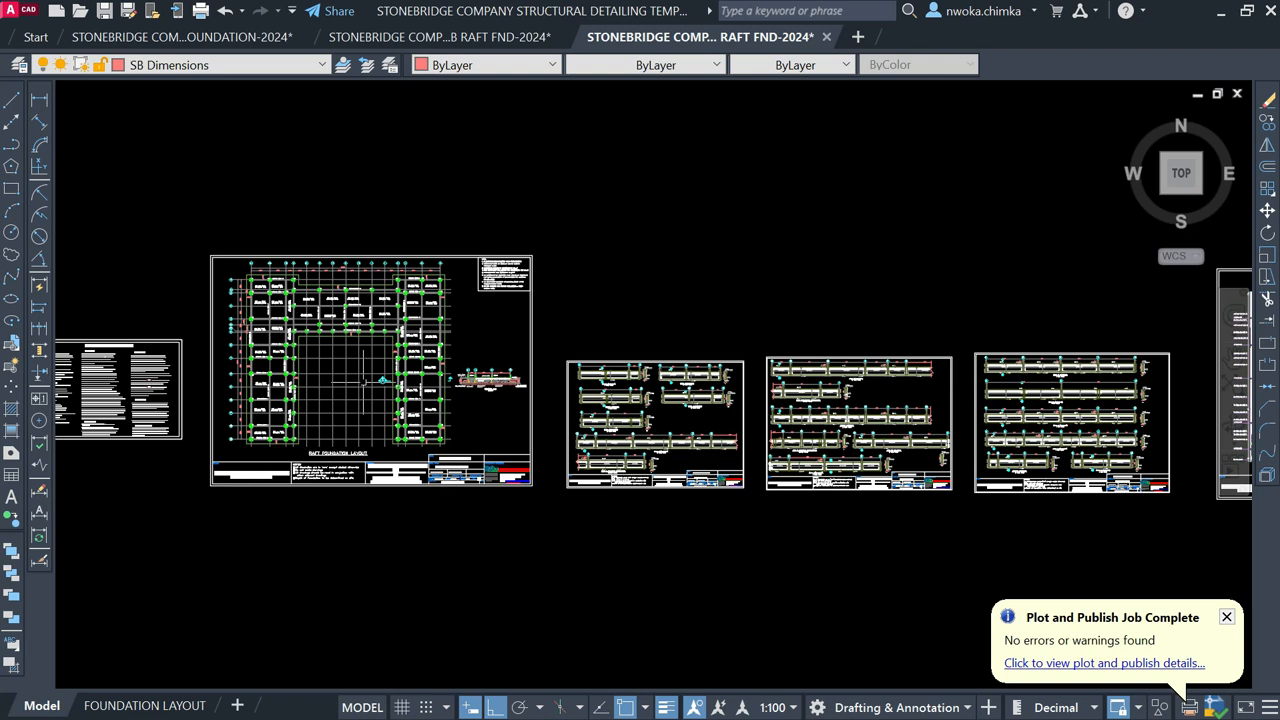
scroll(542, 376, "up", 4)
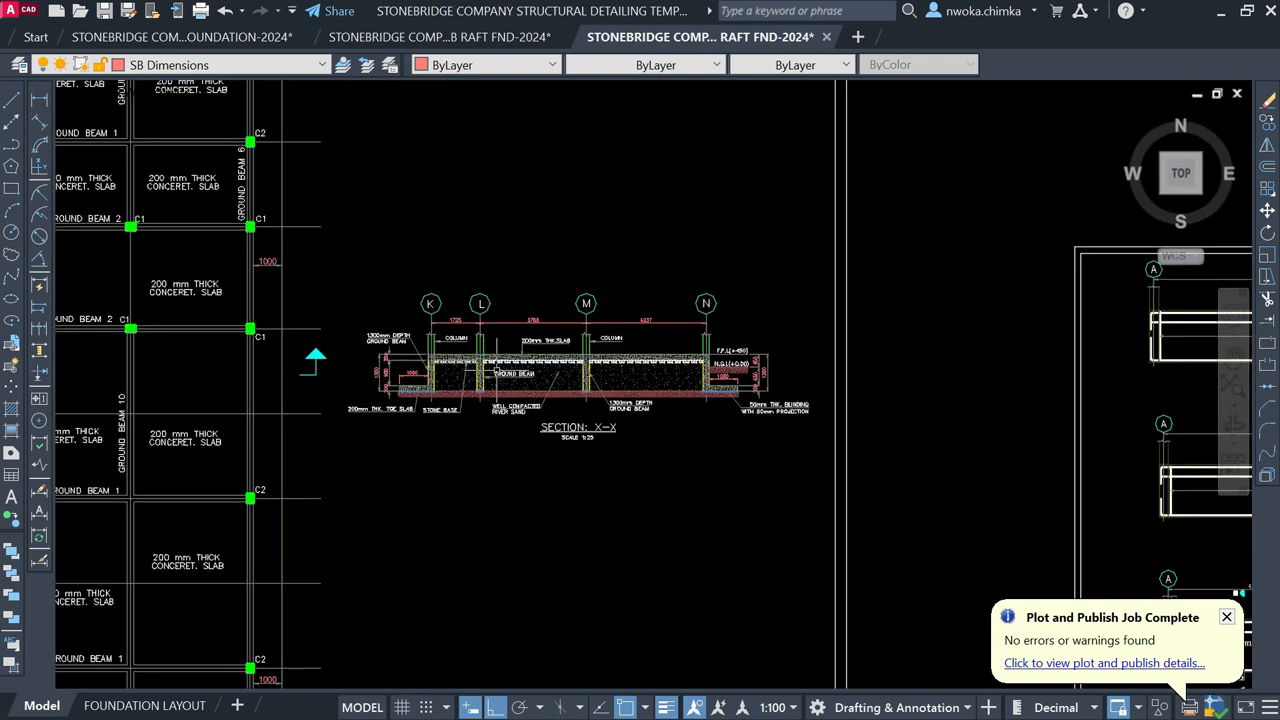
scroll(531, 381, "up", 6)
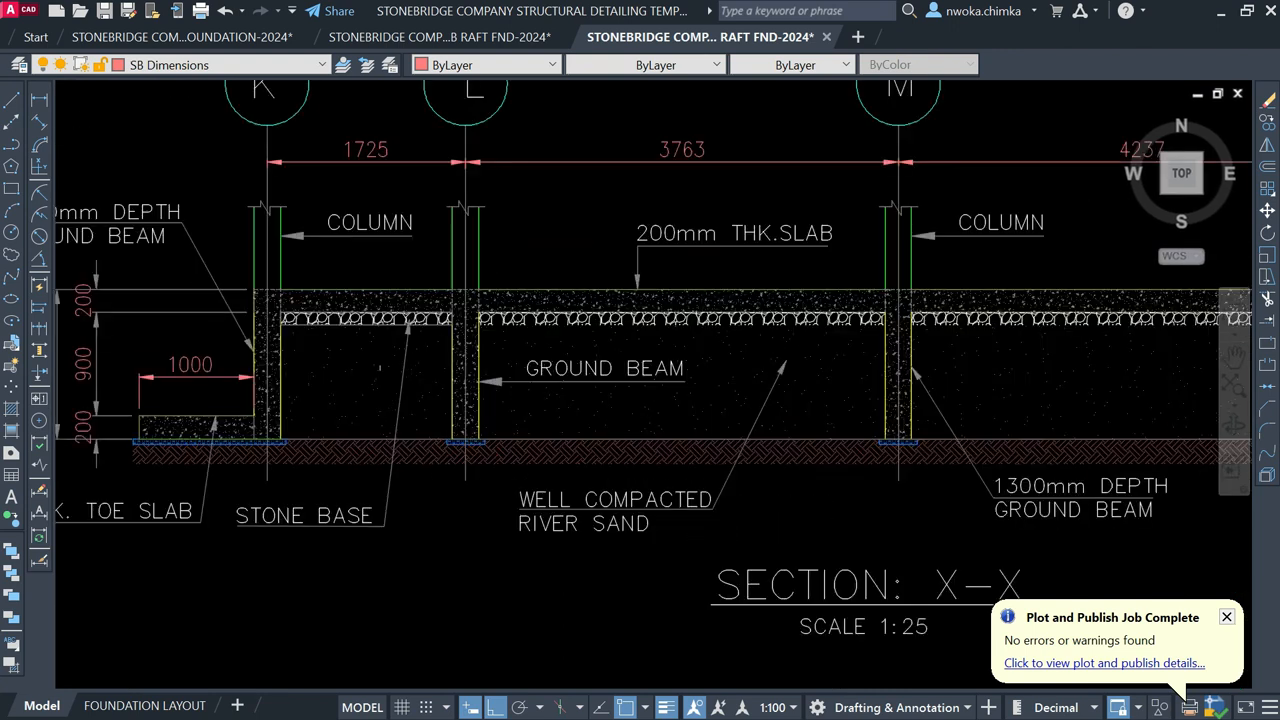
scroll(320, 365, "down", 2)
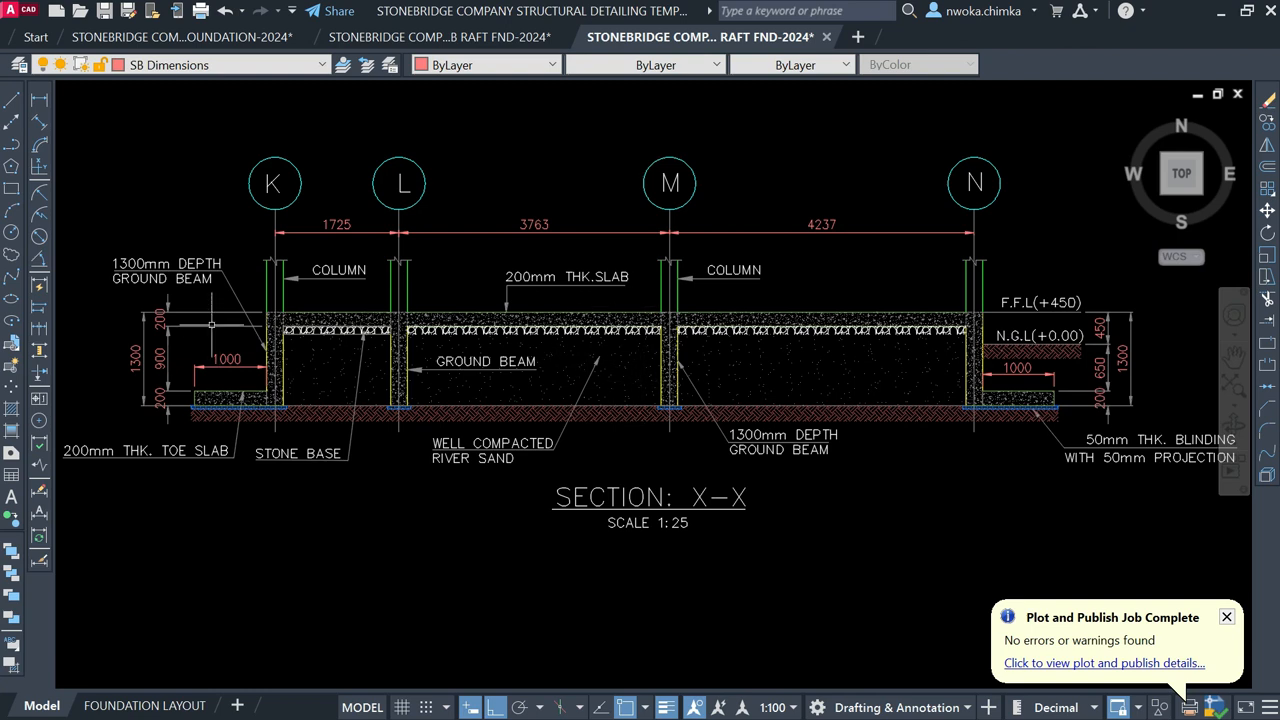
scroll(160, 376, "up", 2)
middle_click_drag(180, 377, 316, 409)
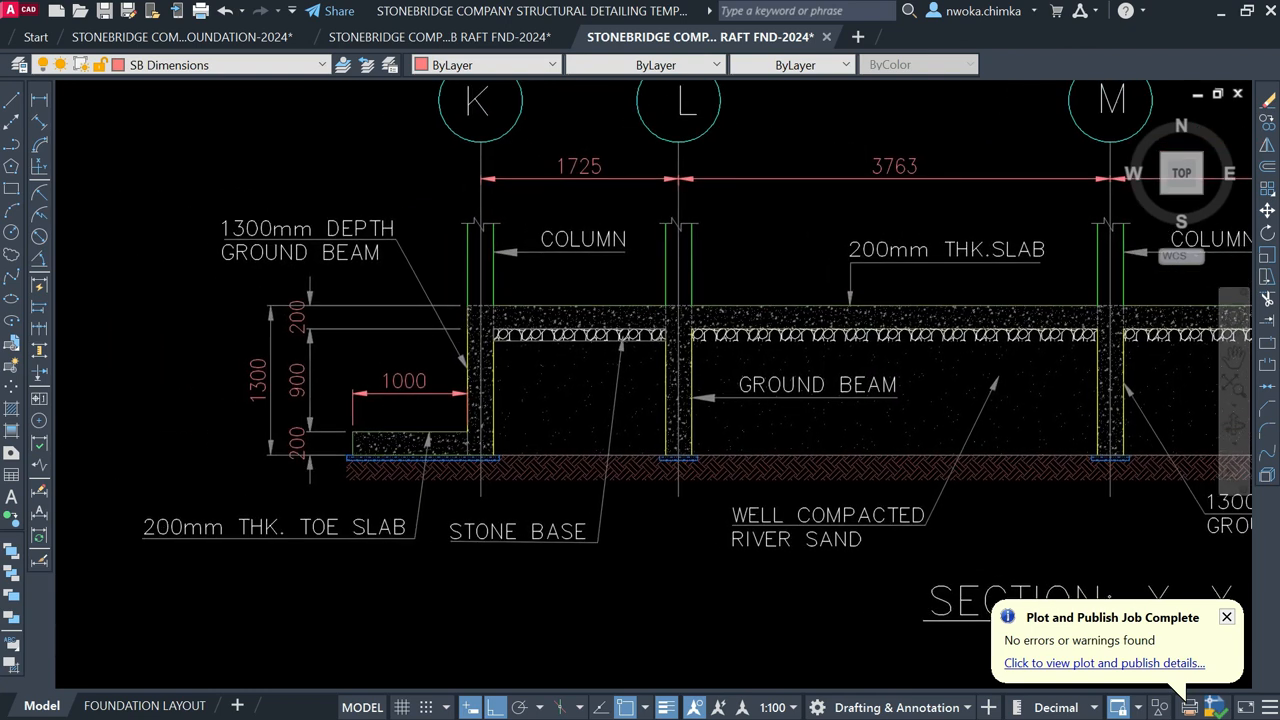
scroll(400, 425, "up", 2)
scroll(430, 460, "down", 3)
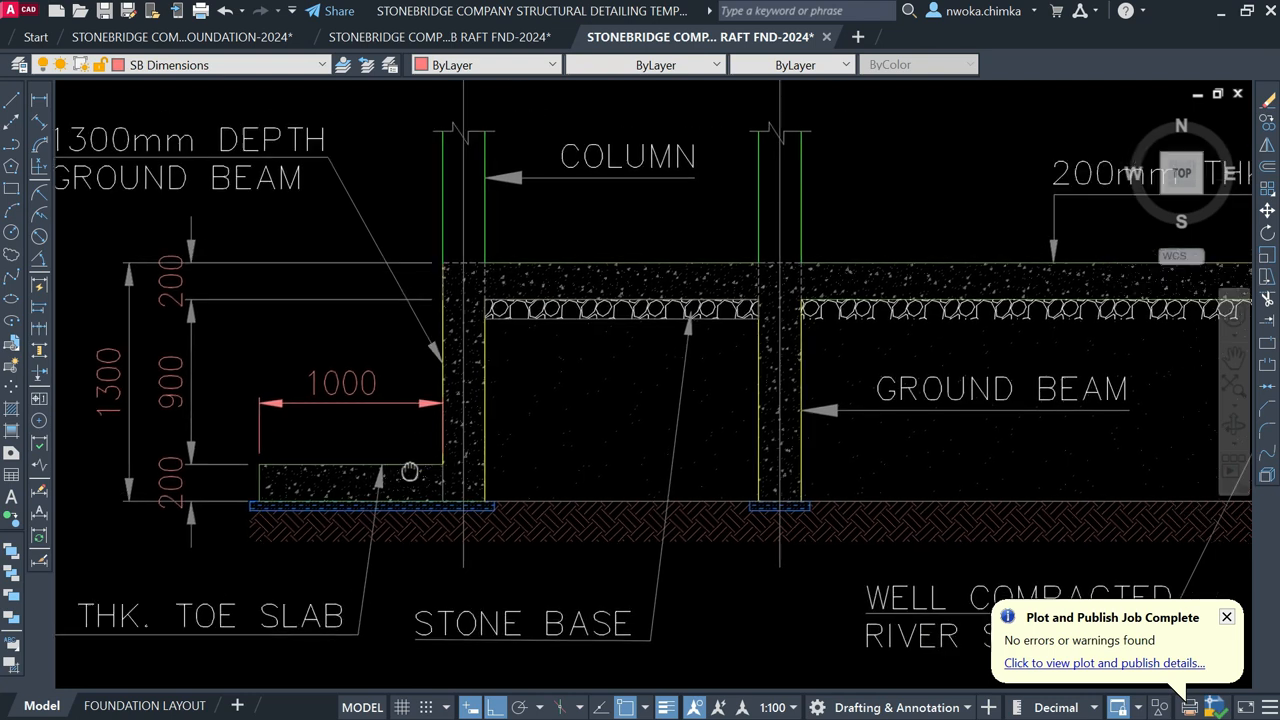
scroll(472, 364, "down", 4)
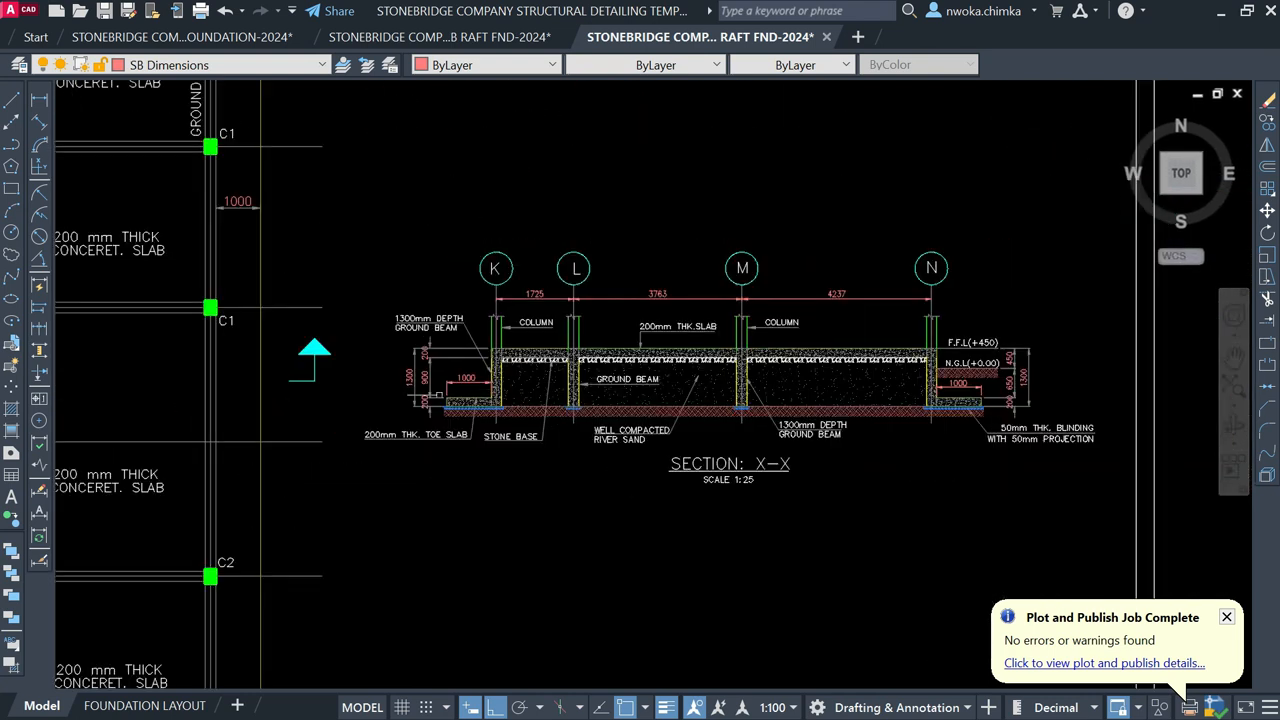
scroll(524, 412, "up", 4)
scroll(566, 408, "up", 2)
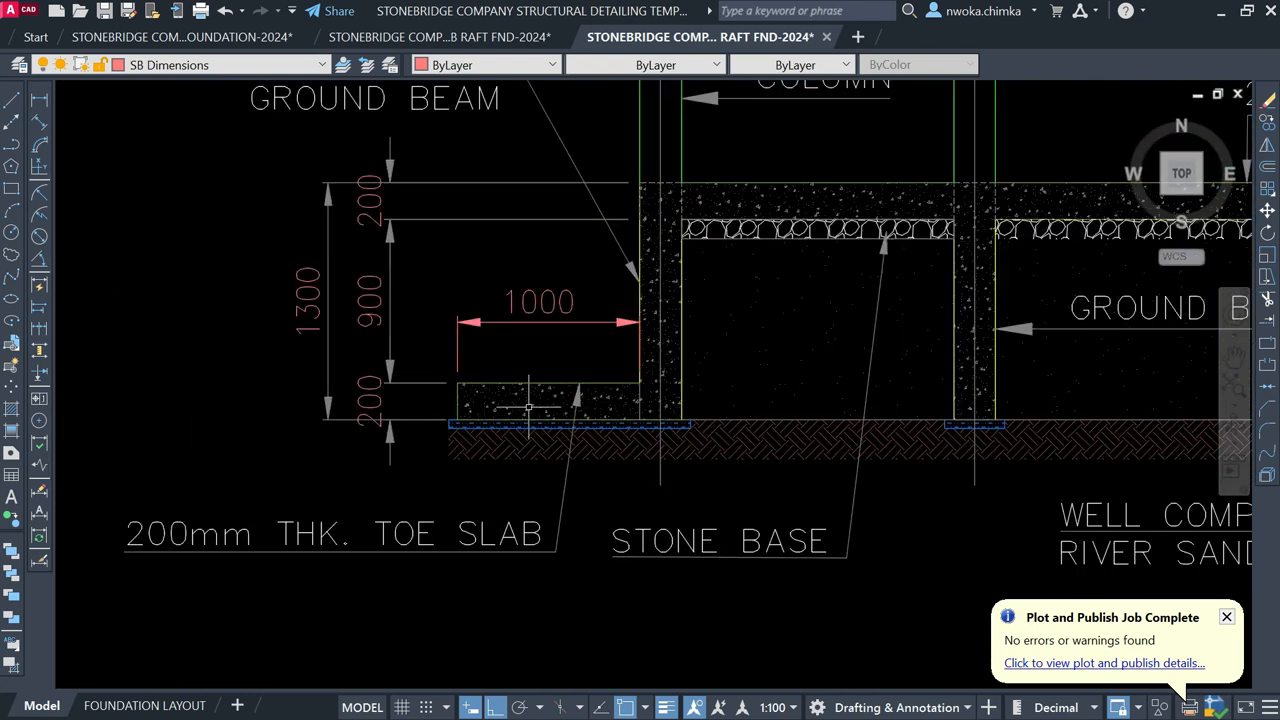
scroll(529, 407, "up", 2)
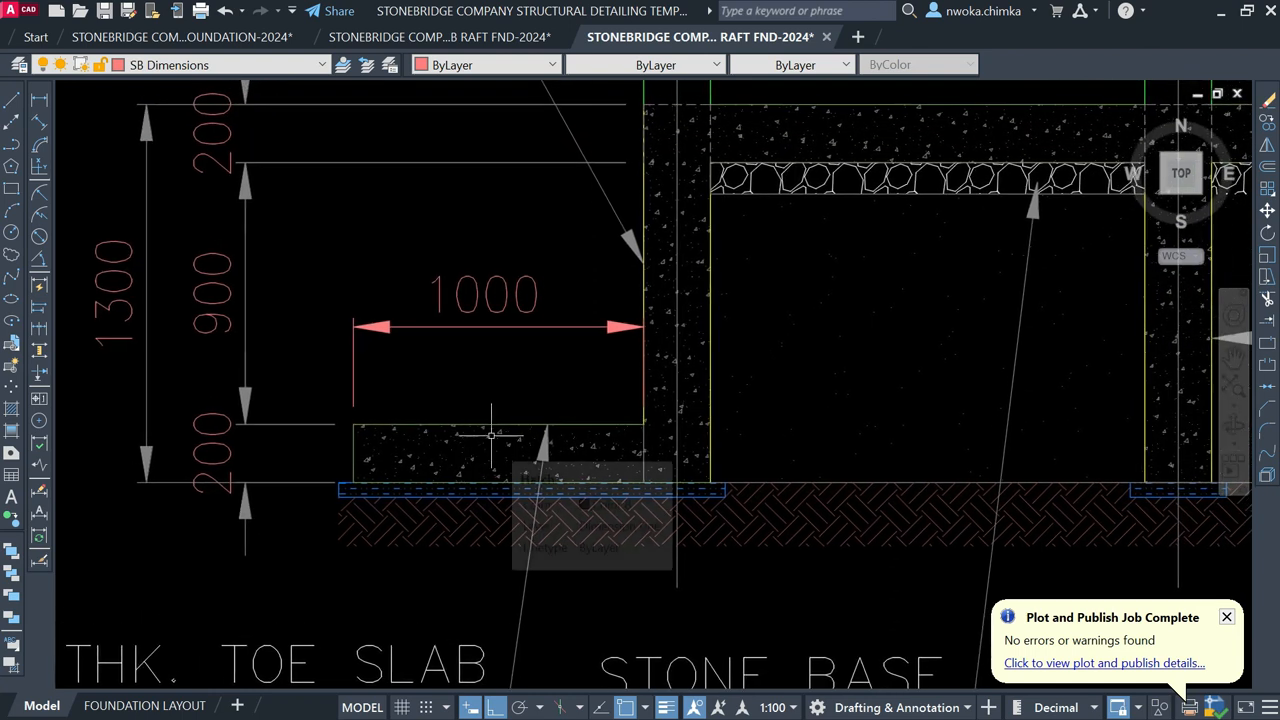
scroll(489, 438, "down", 2)
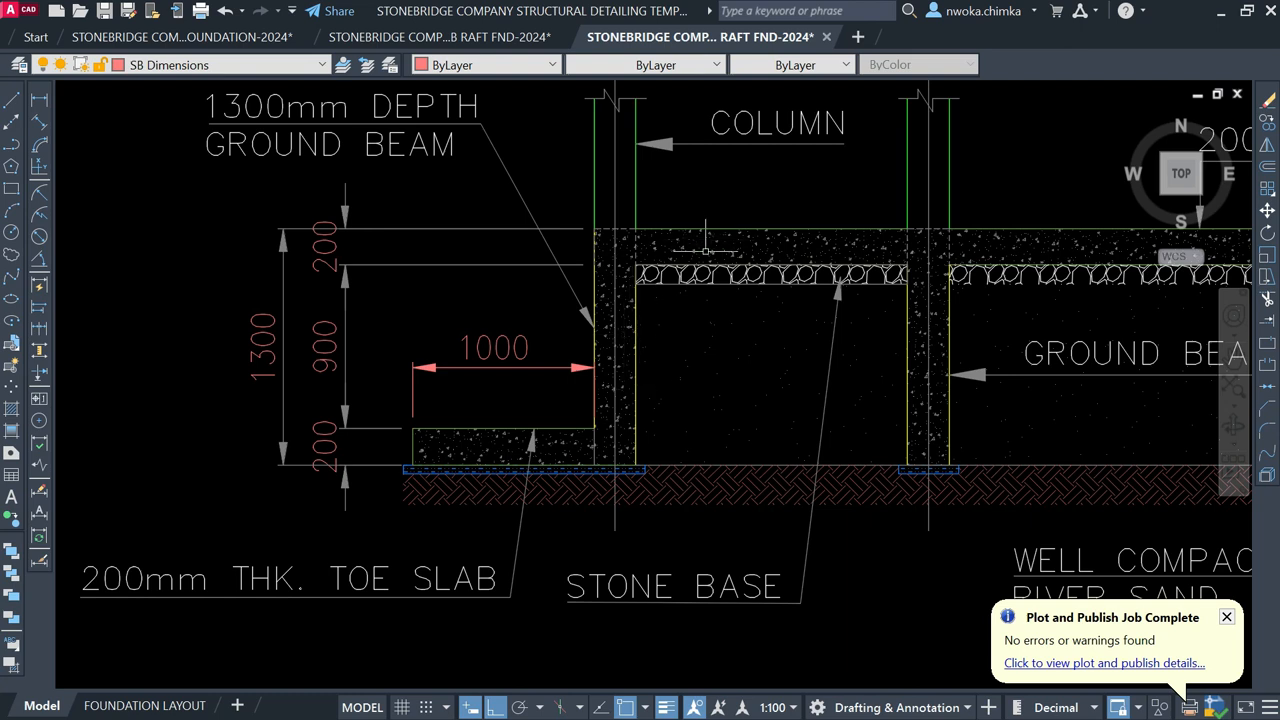
scroll(395, 335, "down", 6)
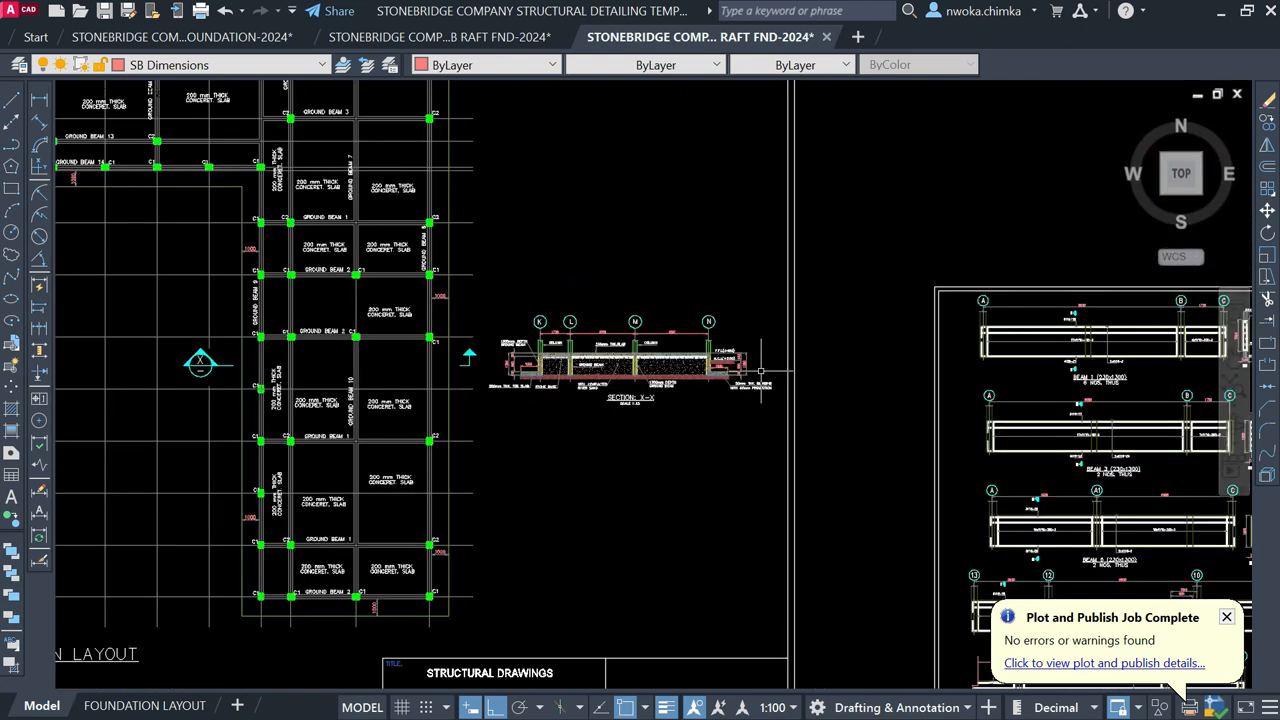
middle_click_drag(827, 370, 623, 369)
scroll(623, 369, "down", 4)
middle_click_drag(820, 365, 408, 357)
scroll(440, 357, "down", 2)
middle_click_drag(825, 380, 461, 372)
scroll(672, 440, "up", 8)
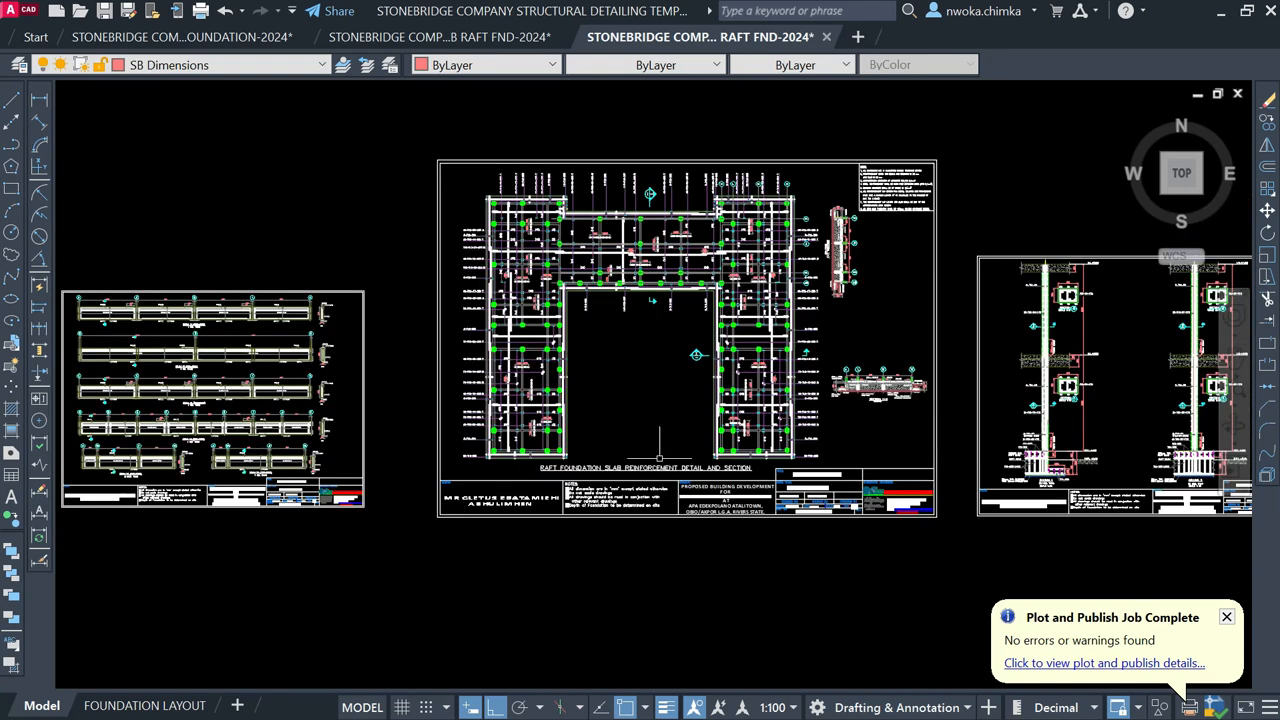
mouse_move(690, 439)
middle_mouse_down()
mouse_move(480, 475)
mouse_move(420, 470)
middle_mouse_up()
scroll(420, 470, "down", 2)
middle_click_drag(926, 297, 696, 393)
scroll(700, 358, "up", 15)
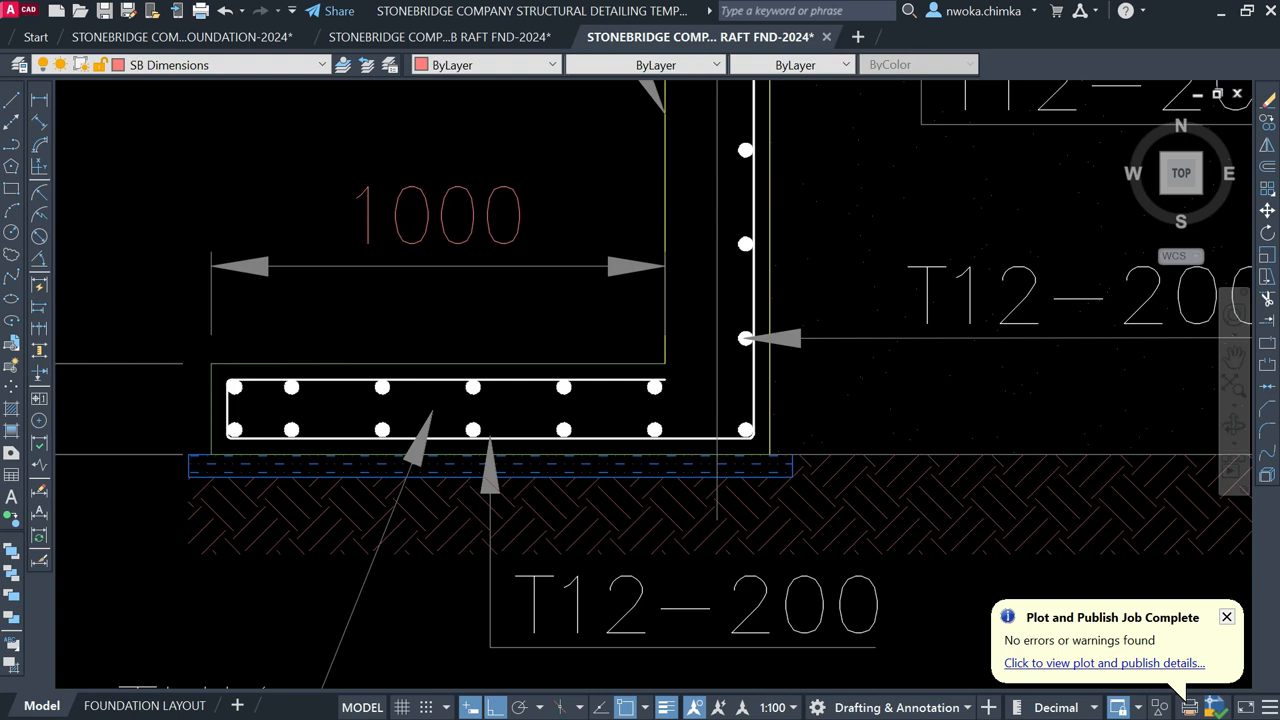
middle_click_drag(657, 428, 600, 483)
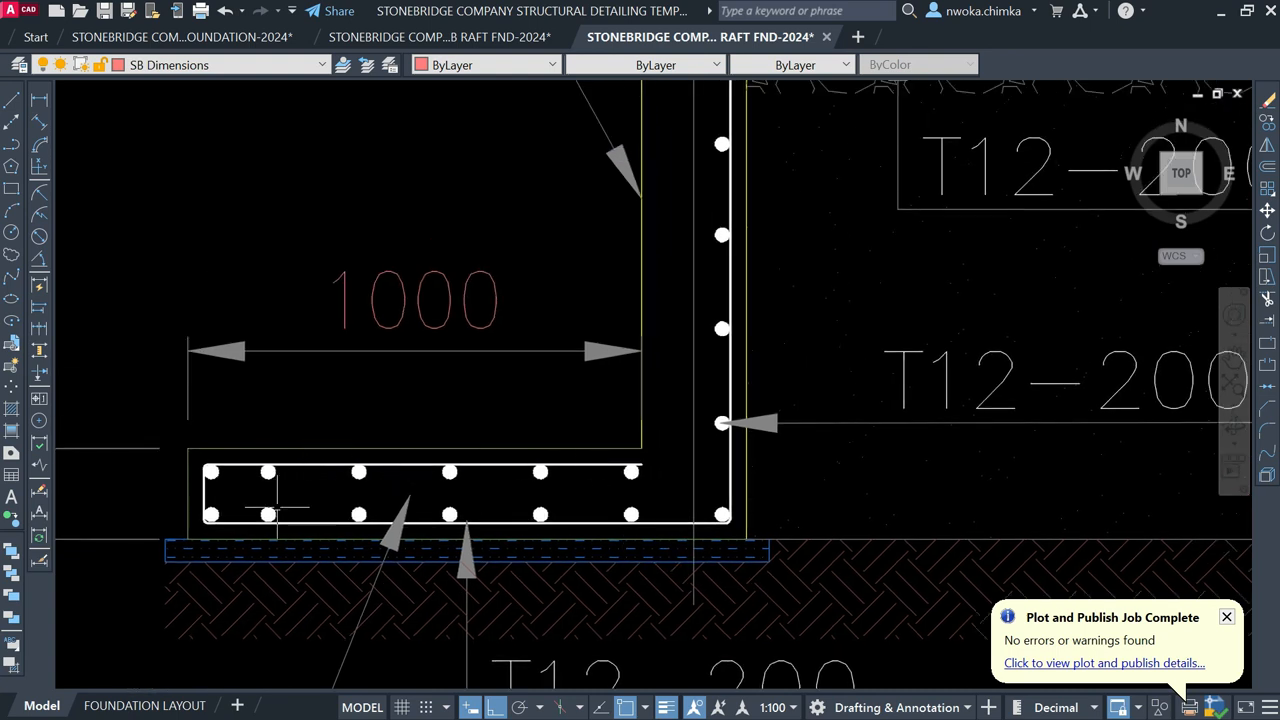
scroll(630, 560, "down", 2)
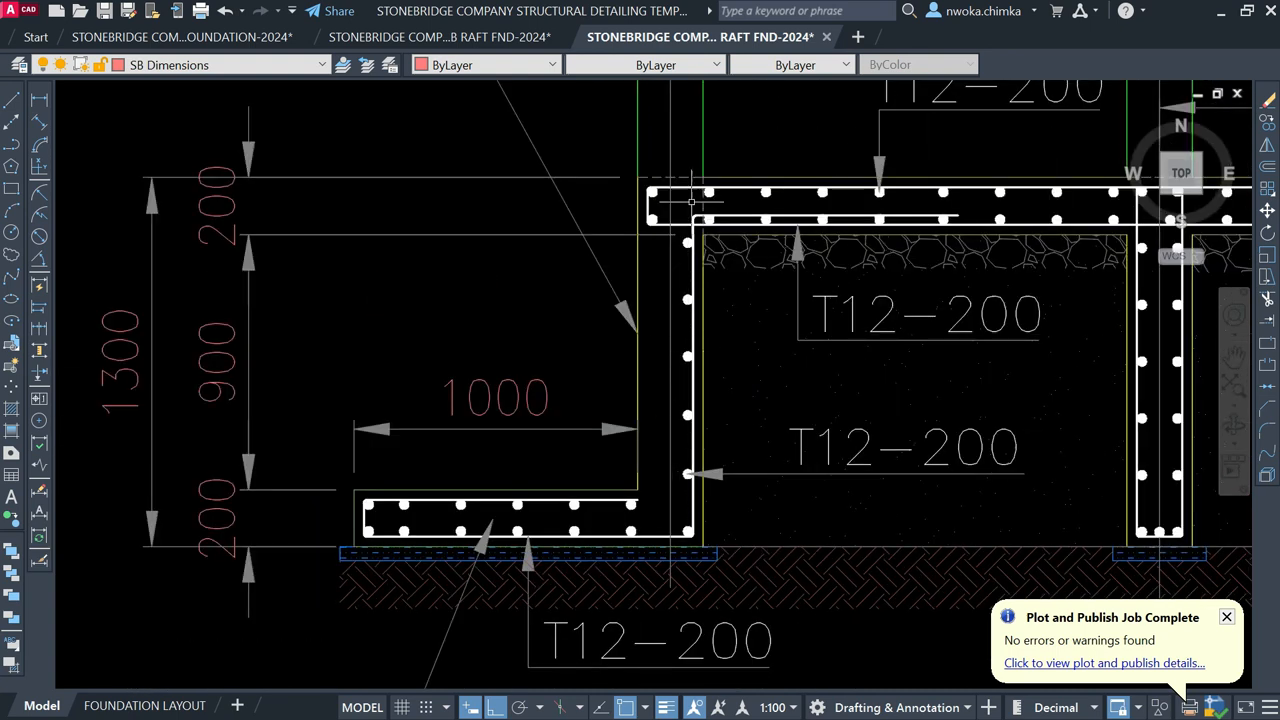
scroll(689, 206, "up", 2)
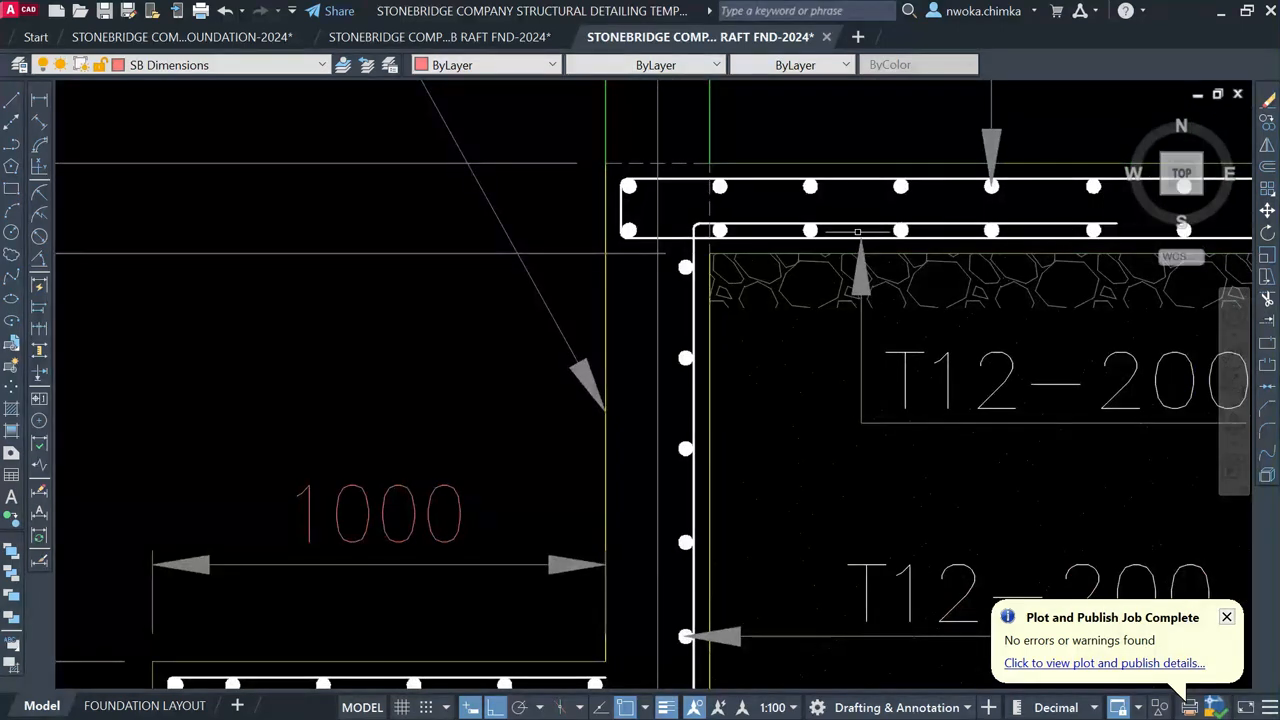
scroll(868, 307, "down", 3)
middle_click_drag(868, 307, 529, 320)
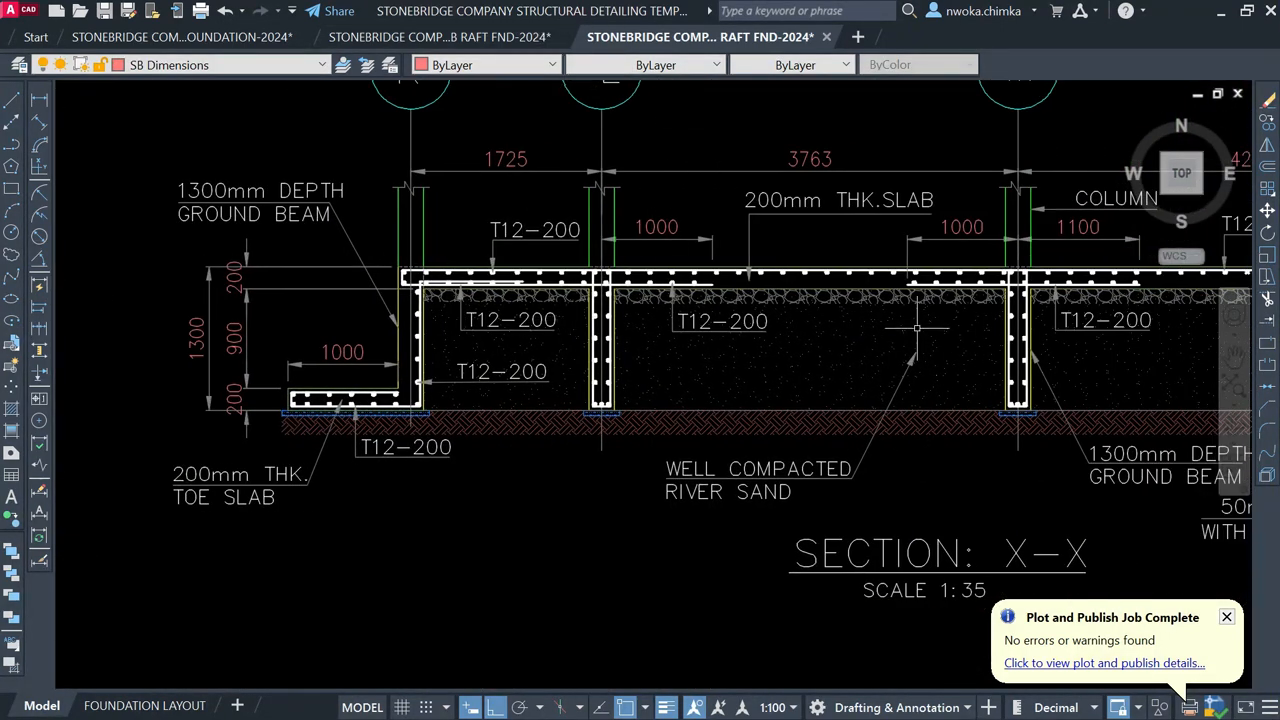
middle_click_drag(917, 329, 534, 329)
scroll(666, 294, "down", 2)
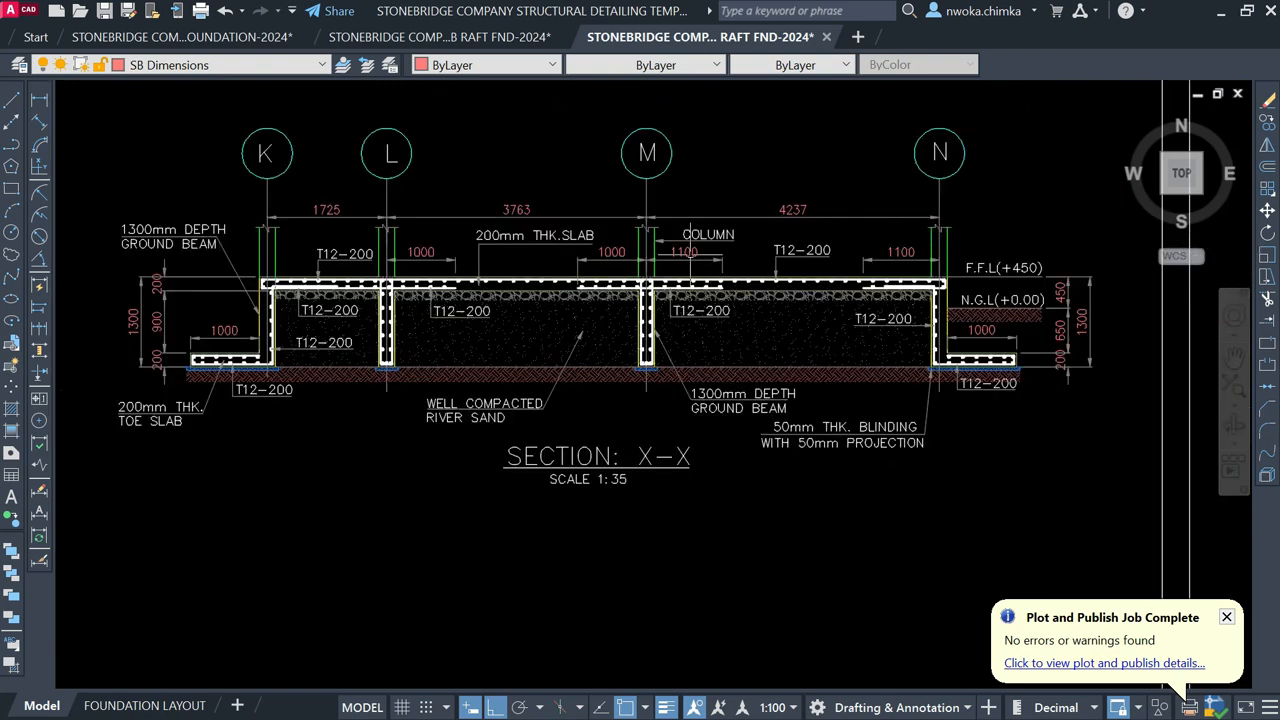
scroll(934, 315, "down", 3)
Step: Inspect the raft slab reinforcement plan and its bar labels close up
middle_click_drag(379, 289, 854, 331)
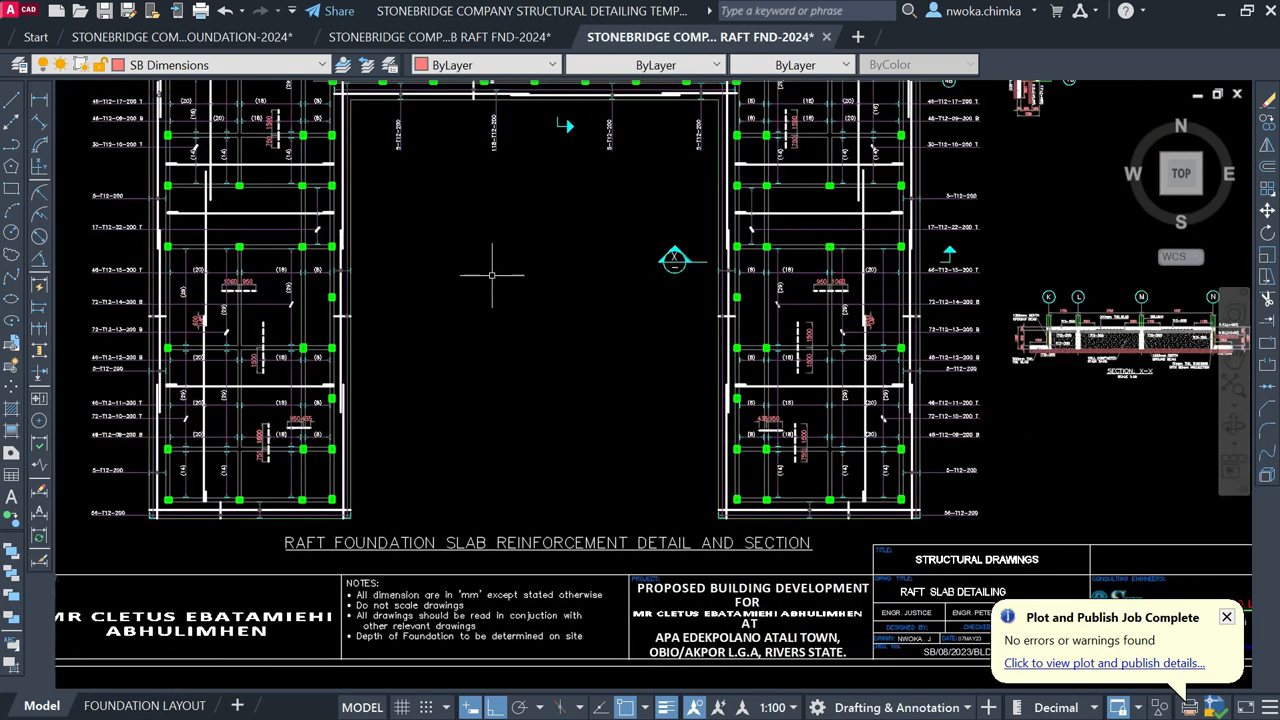
middle_click_drag(491, 274, 675, 362)
scroll(411, 471, "up", 2)
middle_click_drag(329, 461, 557, 373)
scroll(383, 352, "up", 1)
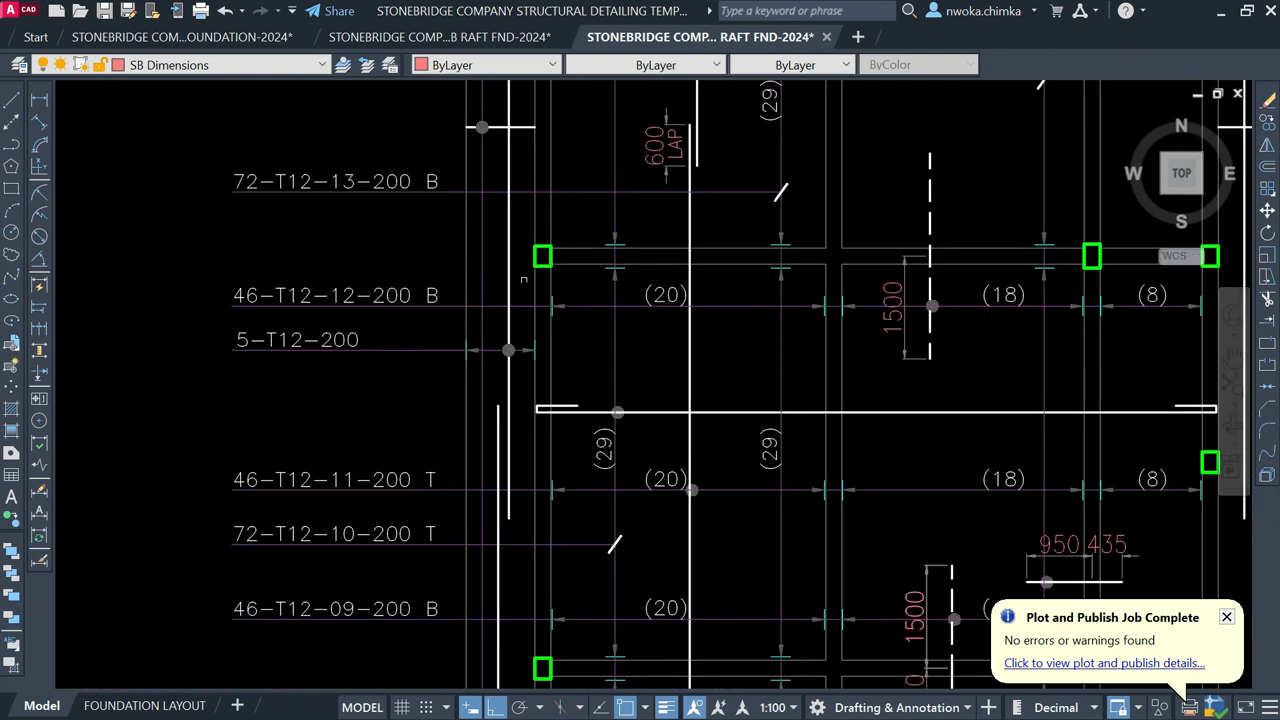
scroll(551, 298, "down", 3)
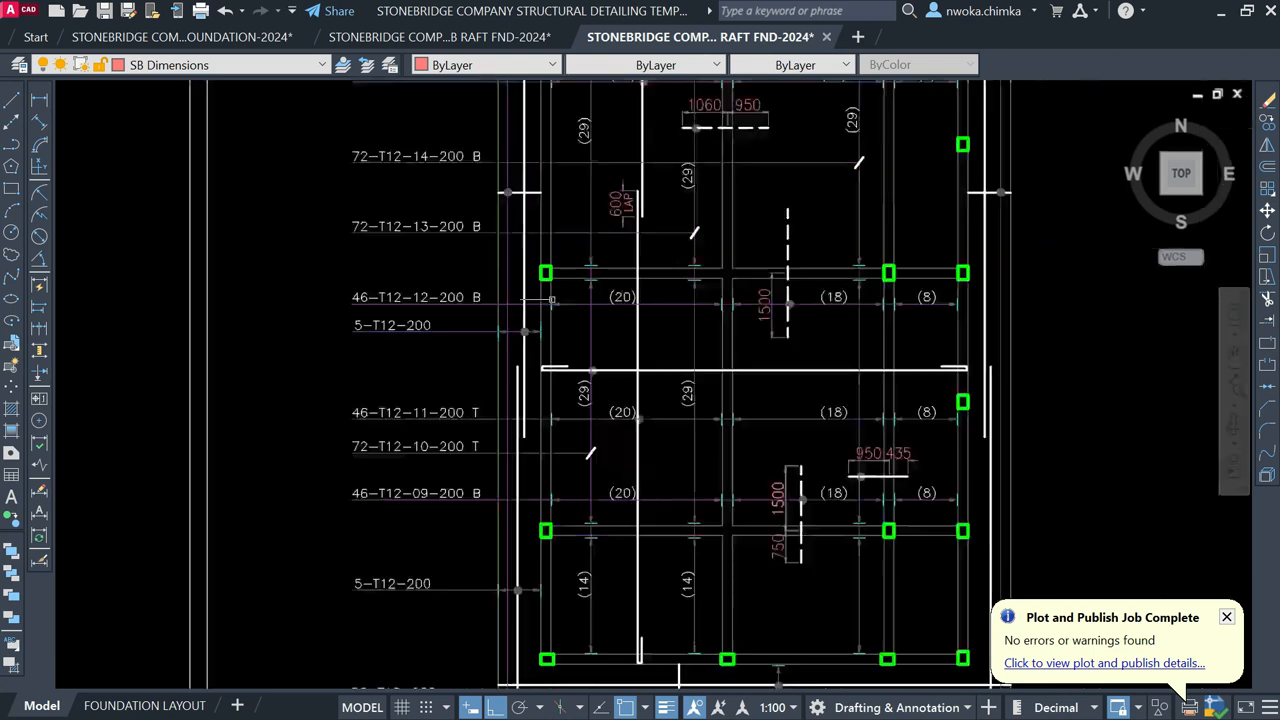
scroll(624, 307, "down", 1)
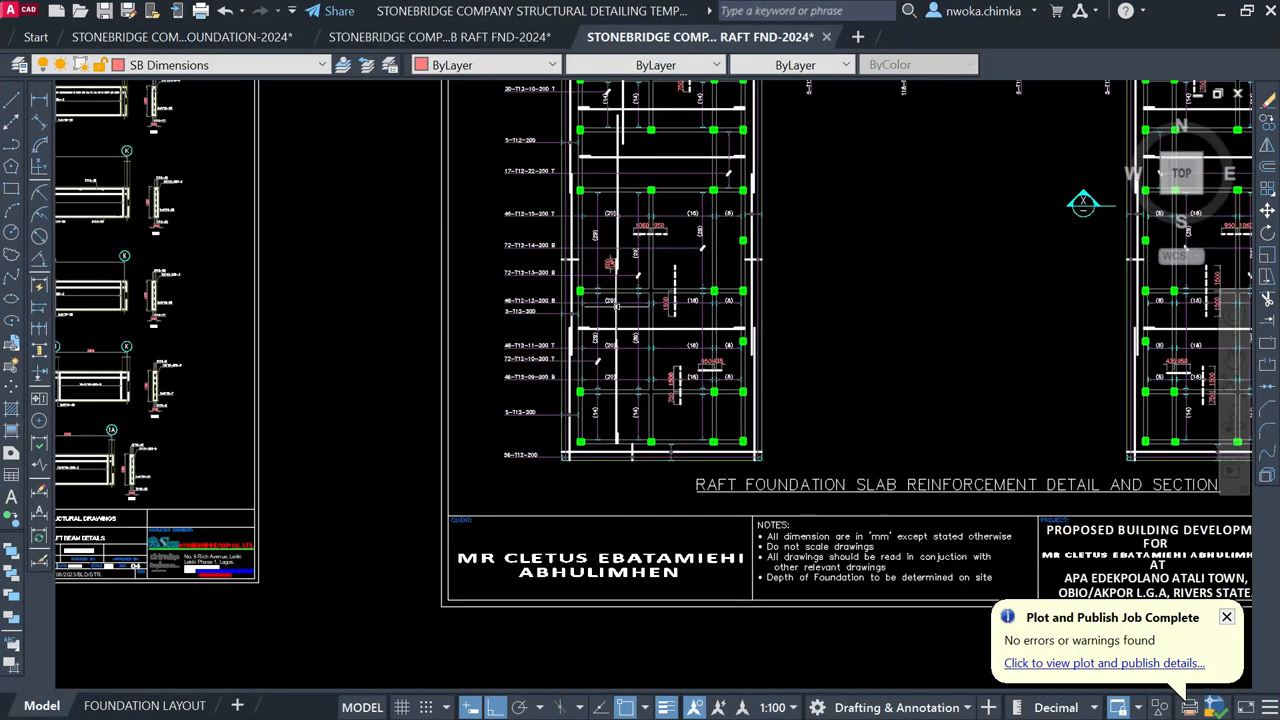
scroll(617, 306, "down", 3)
Step: Pan across to the first-floor layout sheet and the section beside the slab plan
mouse_move(642, 319)
middle_mouse_down()
mouse_move(493, 342)
mouse_move(244, 341)
middle_mouse_up()
middle_click_drag(814, 315, 483, 311)
scroll(562, 285, "up", 2)
scroll(448, 286, "down", 2)
middle_click_drag(773, 297, 699, 281)
middle_click_drag(842, 272, 545, 292)
scroll(550, 273, "up", 3)
scroll(544, 264, "up", 2)
scroll(540, 268, "down", 4)
scroll(538, 270, "down", 2)
Step: Check the roof beam layout sheets, recentre the sheet row, and minimise AutoCAD
middle_click_drag(935, 312, 690, 332)
scroll(455, 292, "down", 3)
scroll(465, 275, "up", 2)
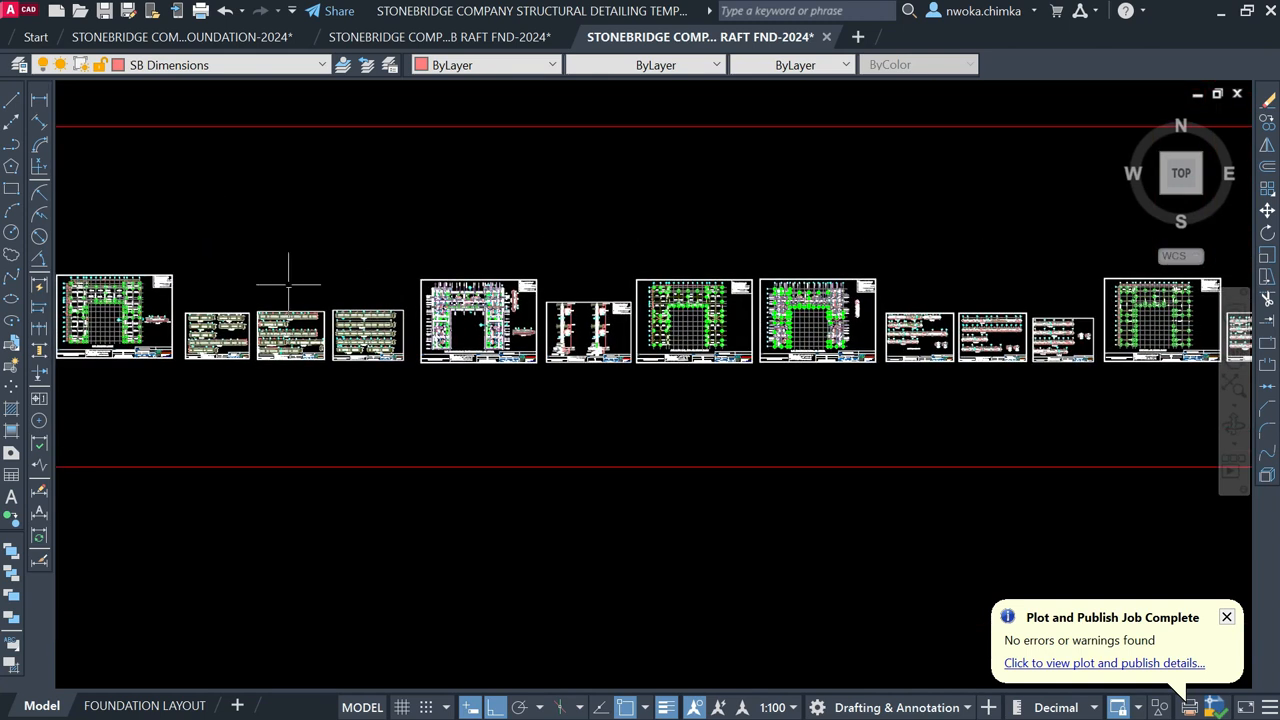
scroll(730, 281, "down", 2)
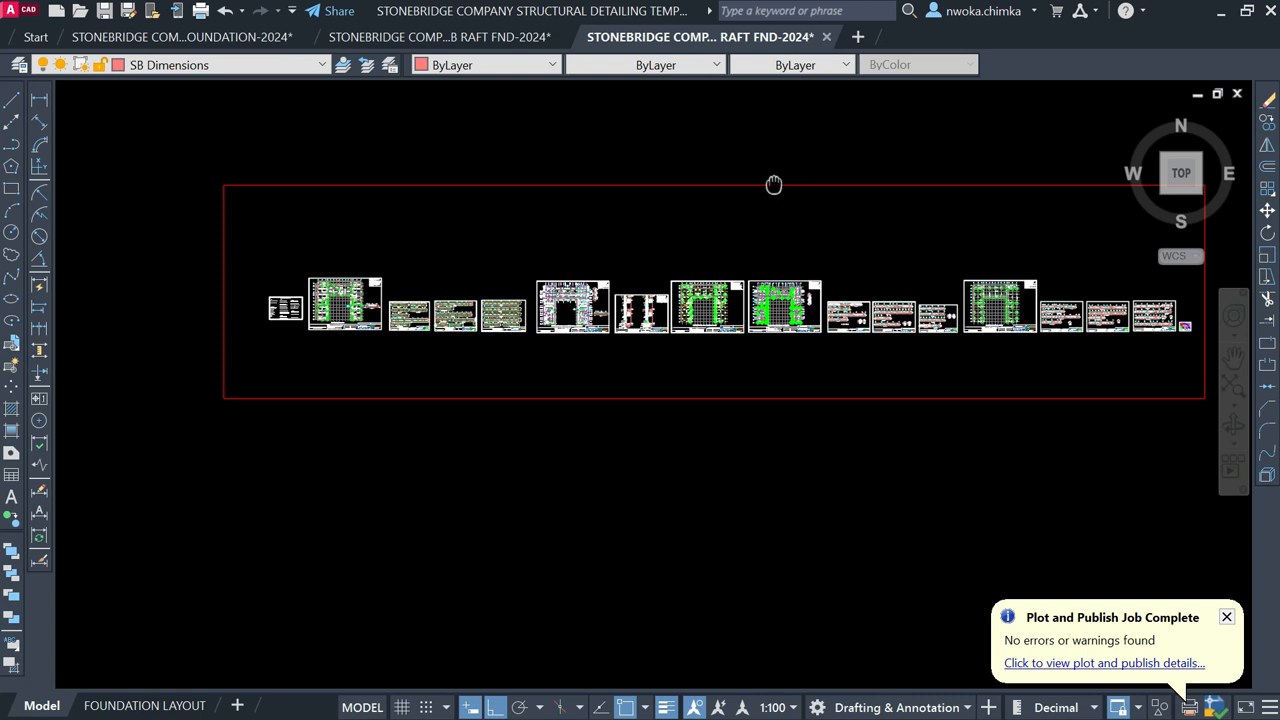
middle_click_drag(774, 184, 757, 264)
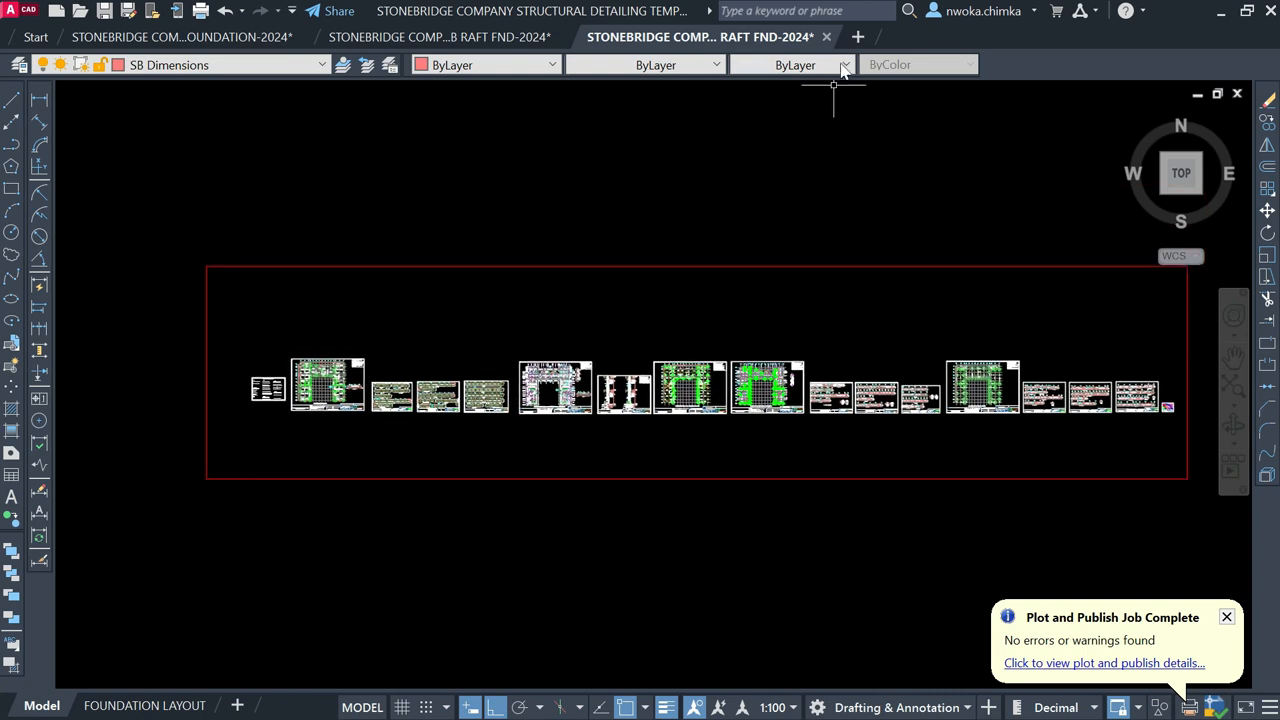
left_click(1219, 12)
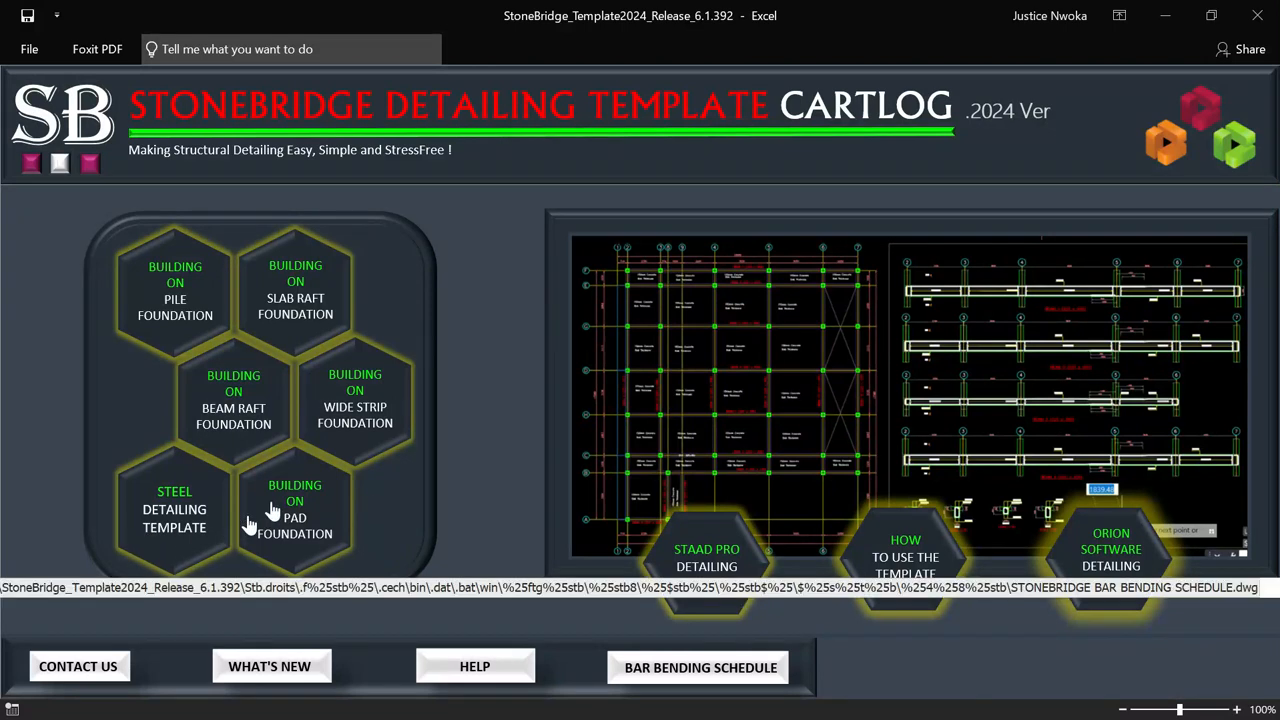
Step: Launch the steel detailing template, maximise AutoCAD, and zoom into the 3D view sheet
left_click(170, 515)
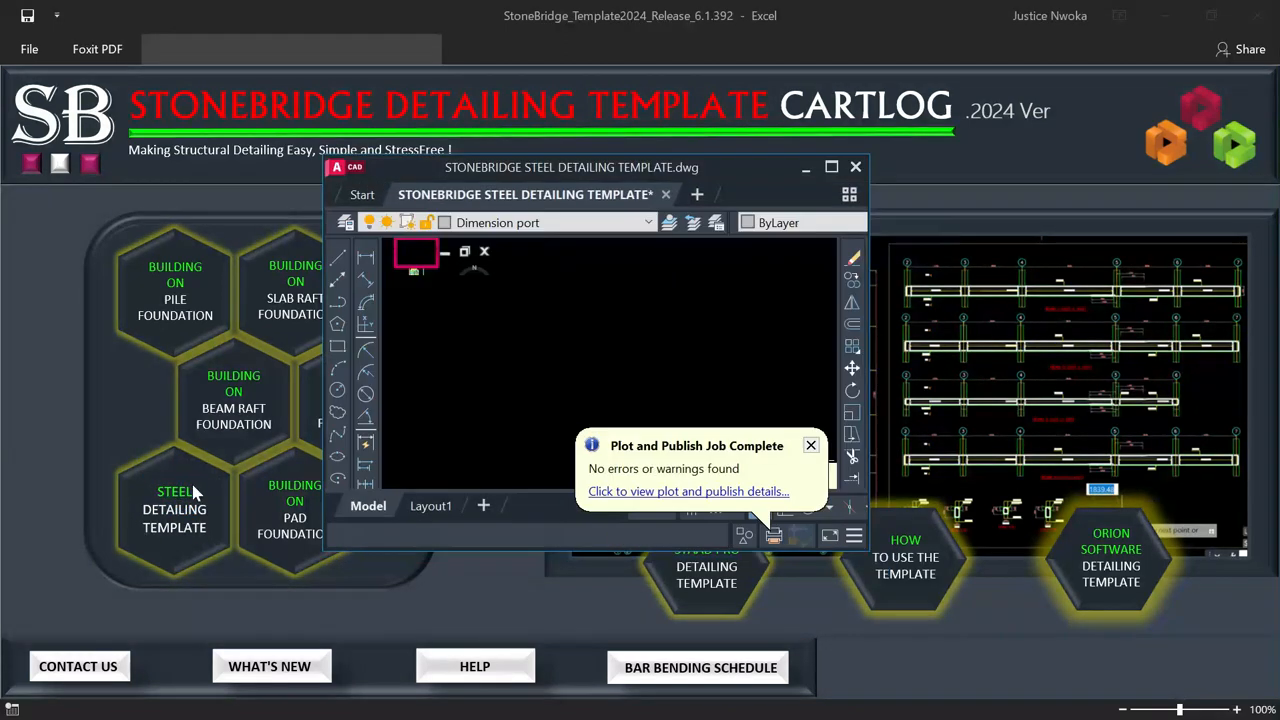
left_click(832, 168)
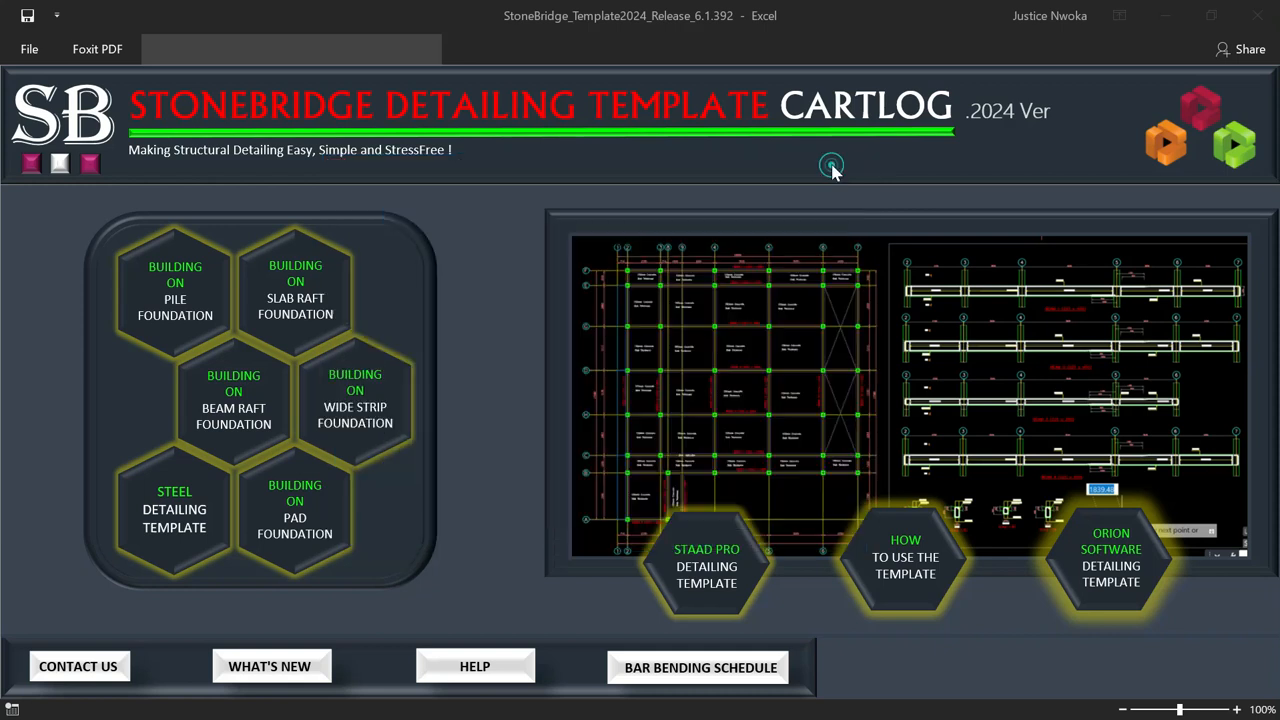
scroll(659, 400, "up", 15)
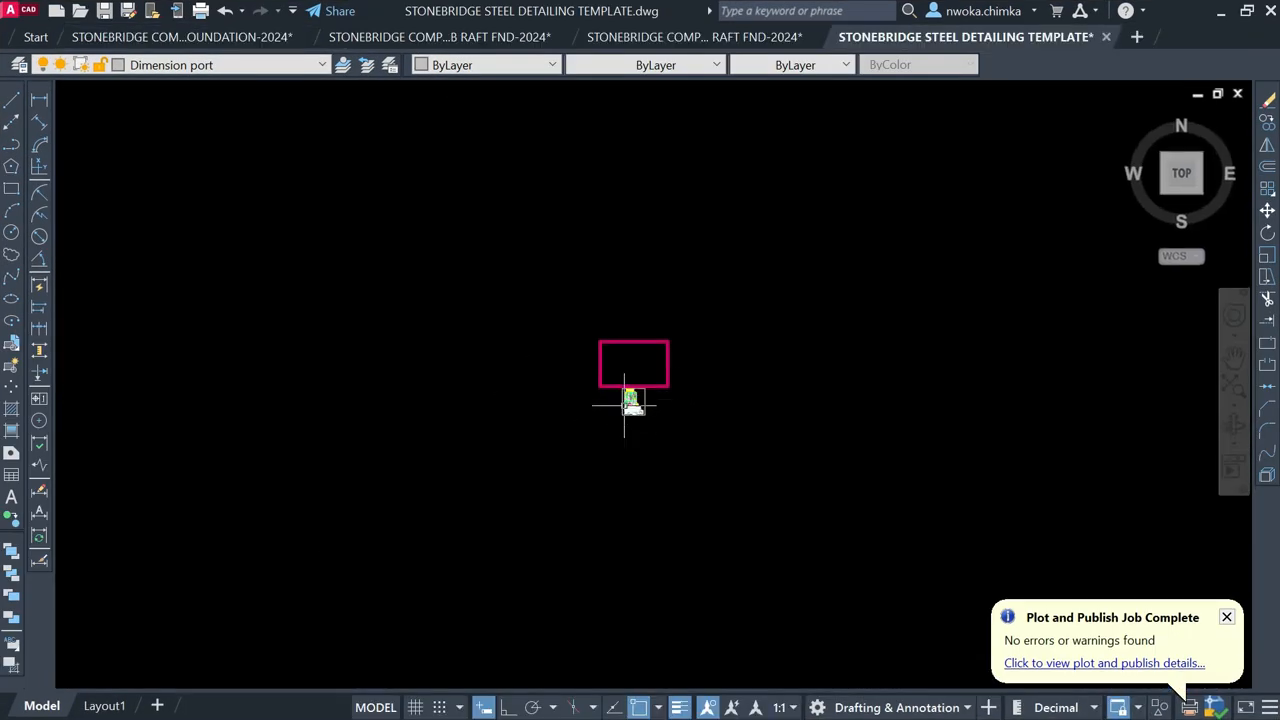
scroll(566, 325, "up", 4)
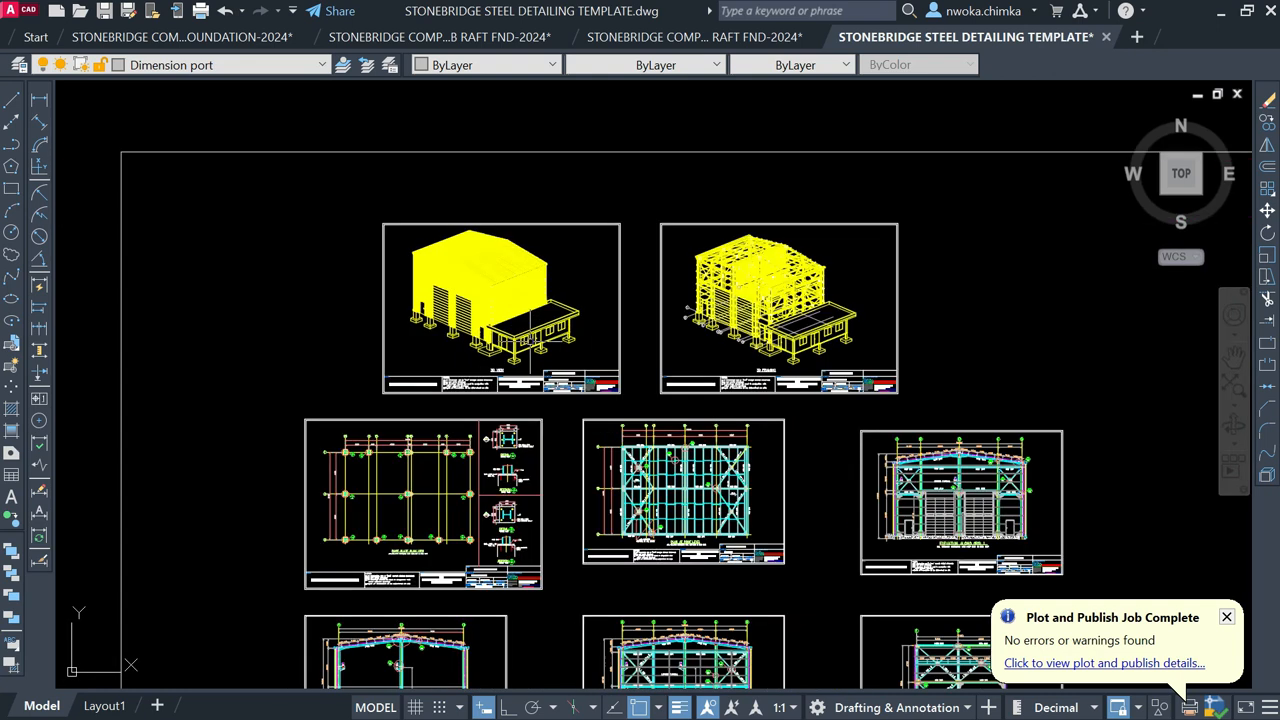
scroll(527, 300, "up", 2)
scroll(490, 340, "up", 3)
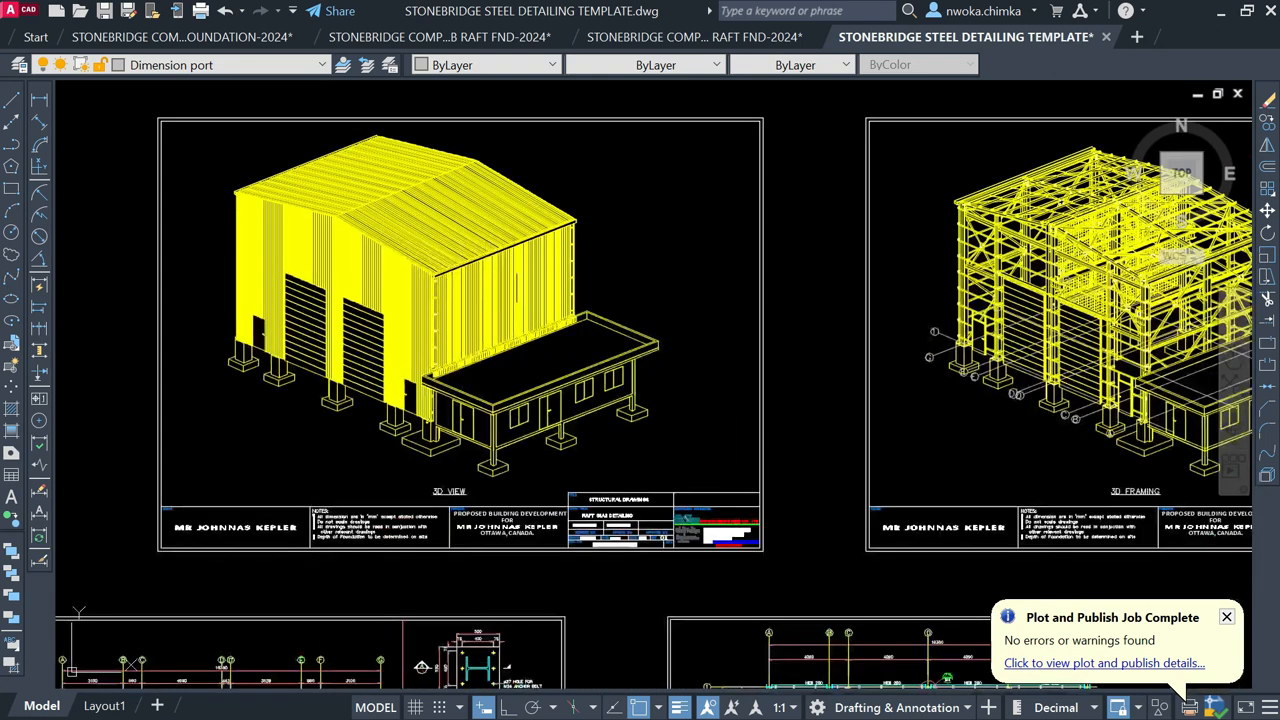
scroll(423, 320, "up", 1)
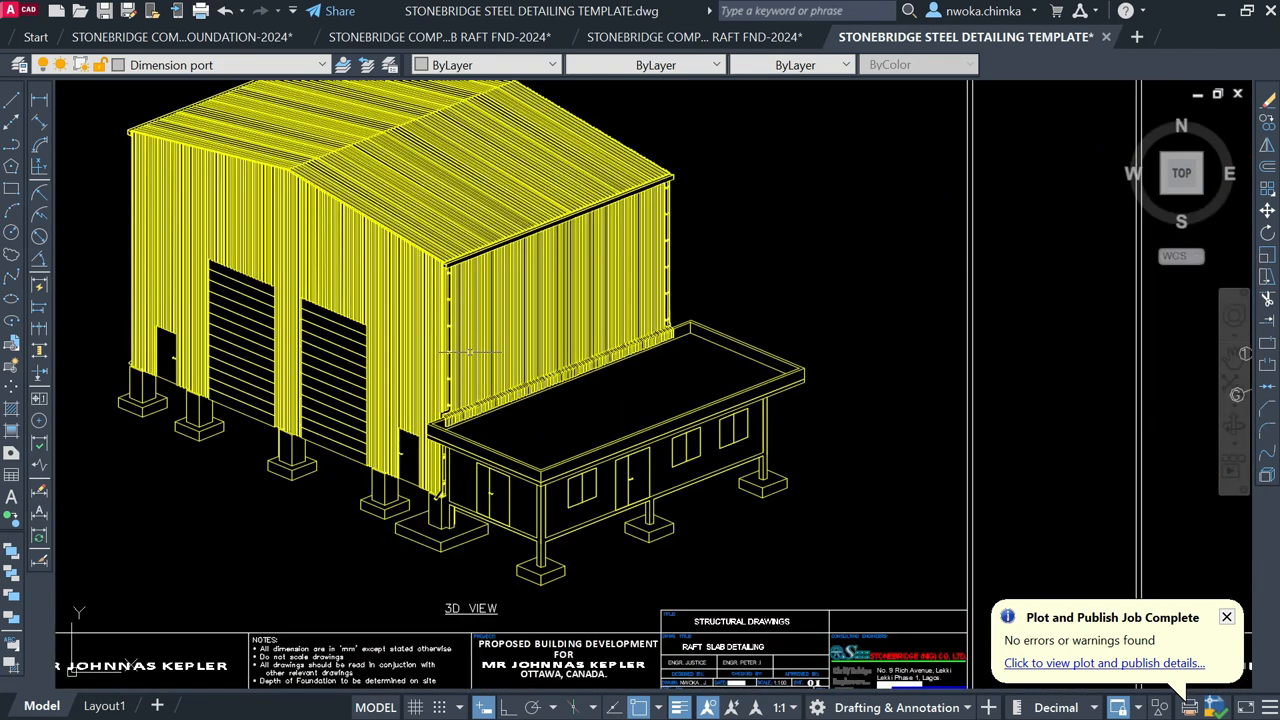
scroll(485, 297, "down", 1)
Step: Centre the 3D FRAMING sheet and zoom in on its framing
middle_click_drag(731, 360, 242, 363)
scroll(618, 306, "up", 6)
scroll(770, 300, "up", 3)
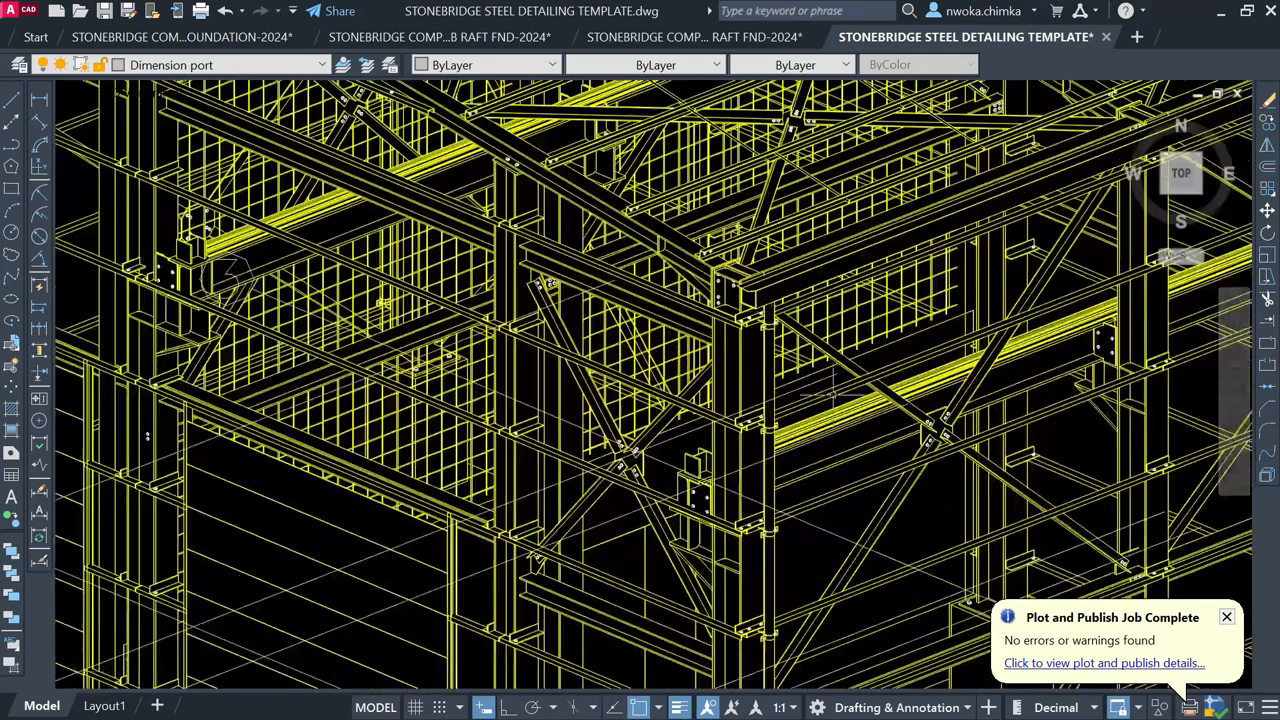
scroll(675, 400, "down", 3)
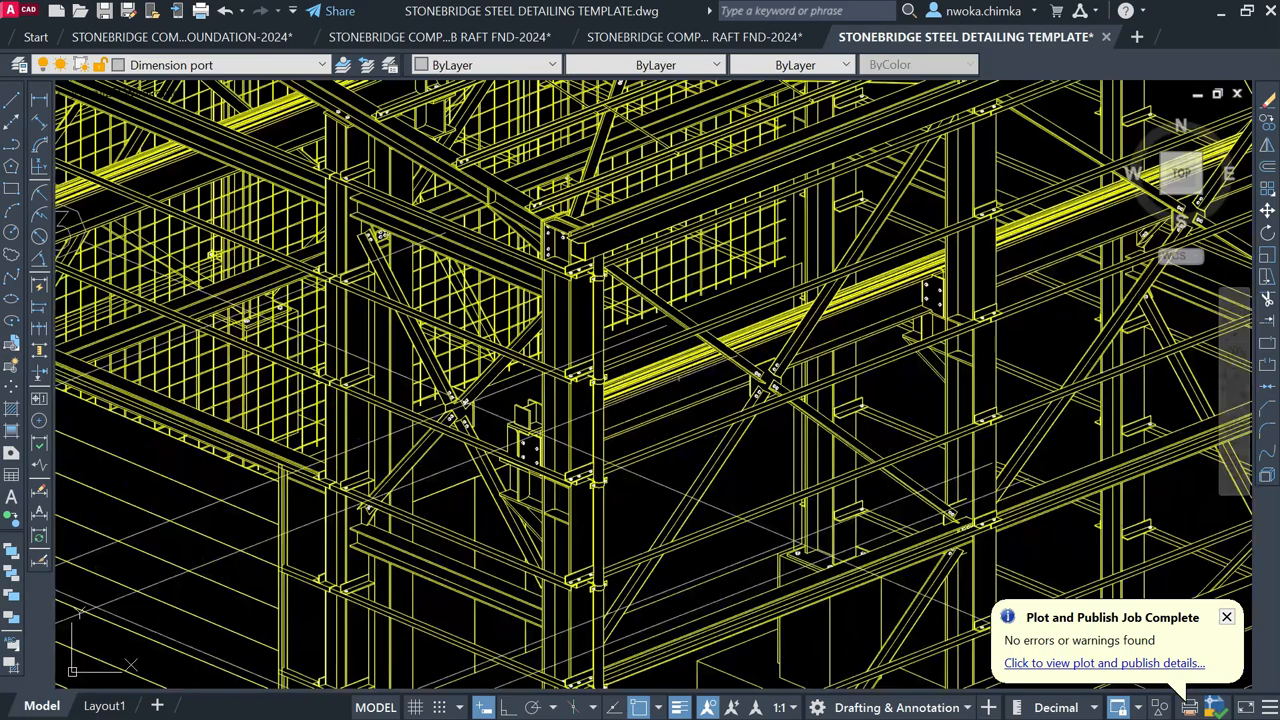
scroll(887, 380, "down", 5)
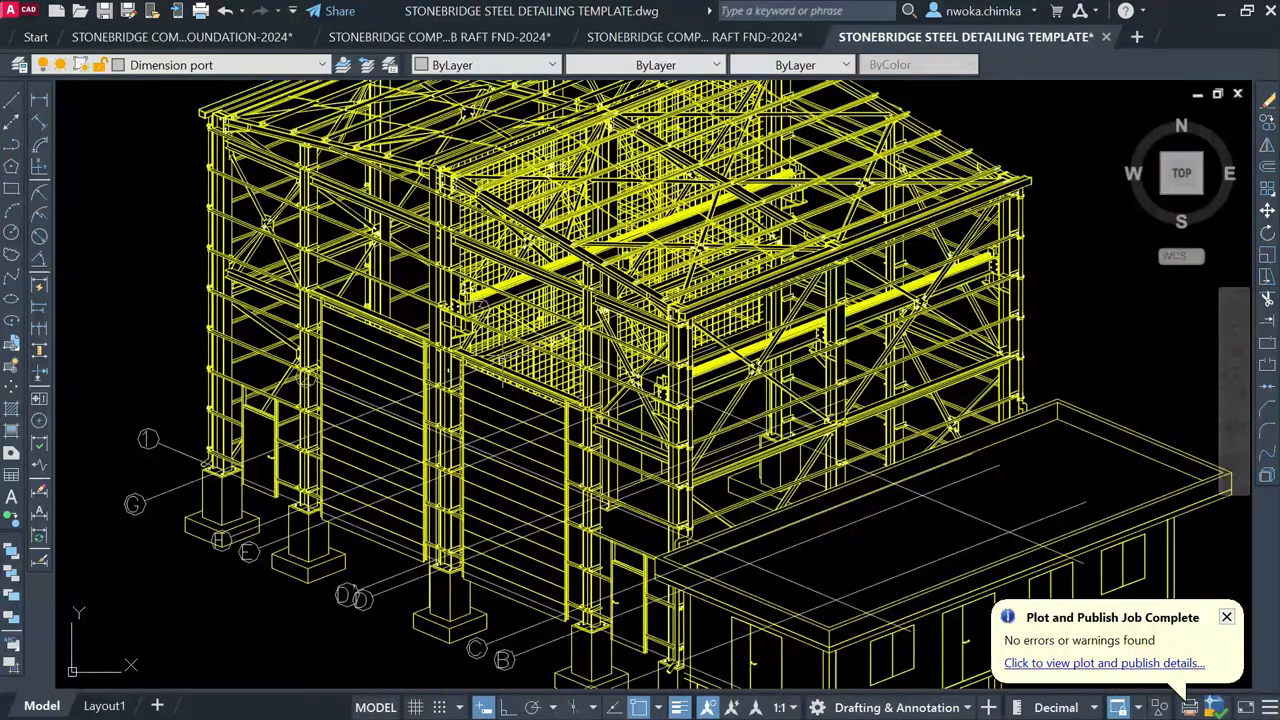
scroll(744, 338, "up", 6)
scroll(744, 337, "down", 3)
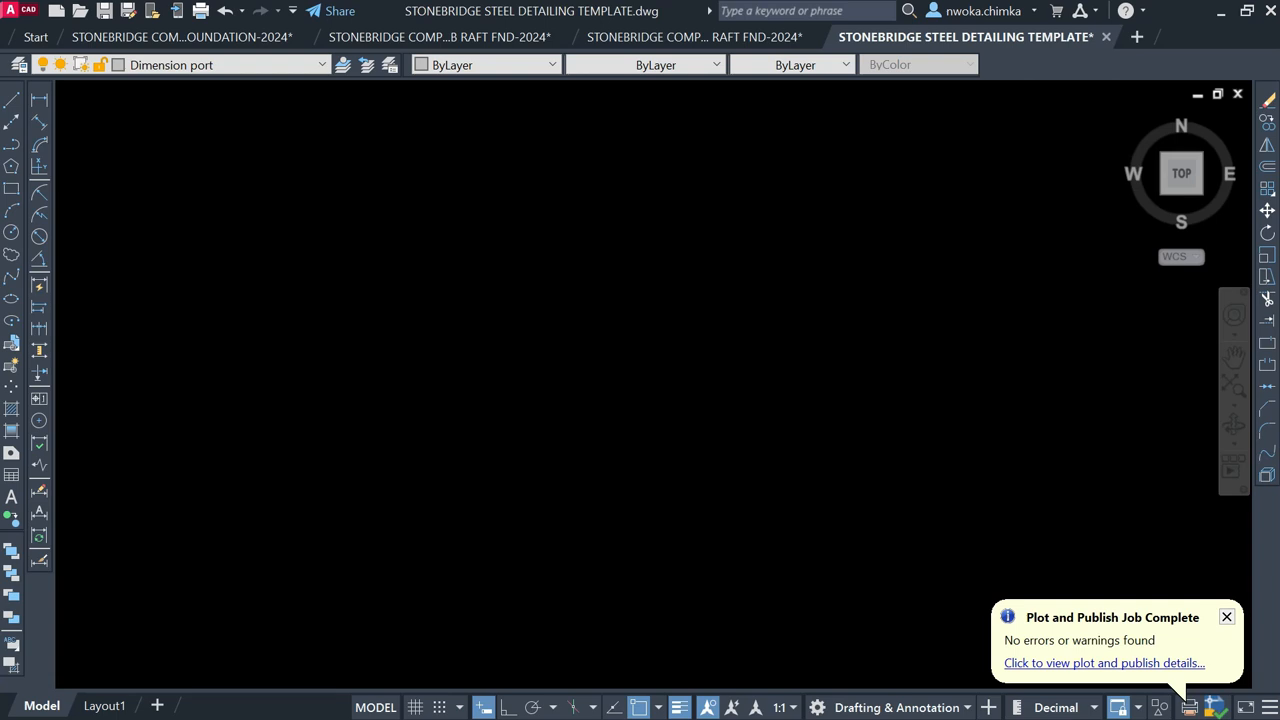
Step: Adjust the bracing joint close-up, then zoom back out over the sheets
middle_click_drag(567, 376, 539, 379)
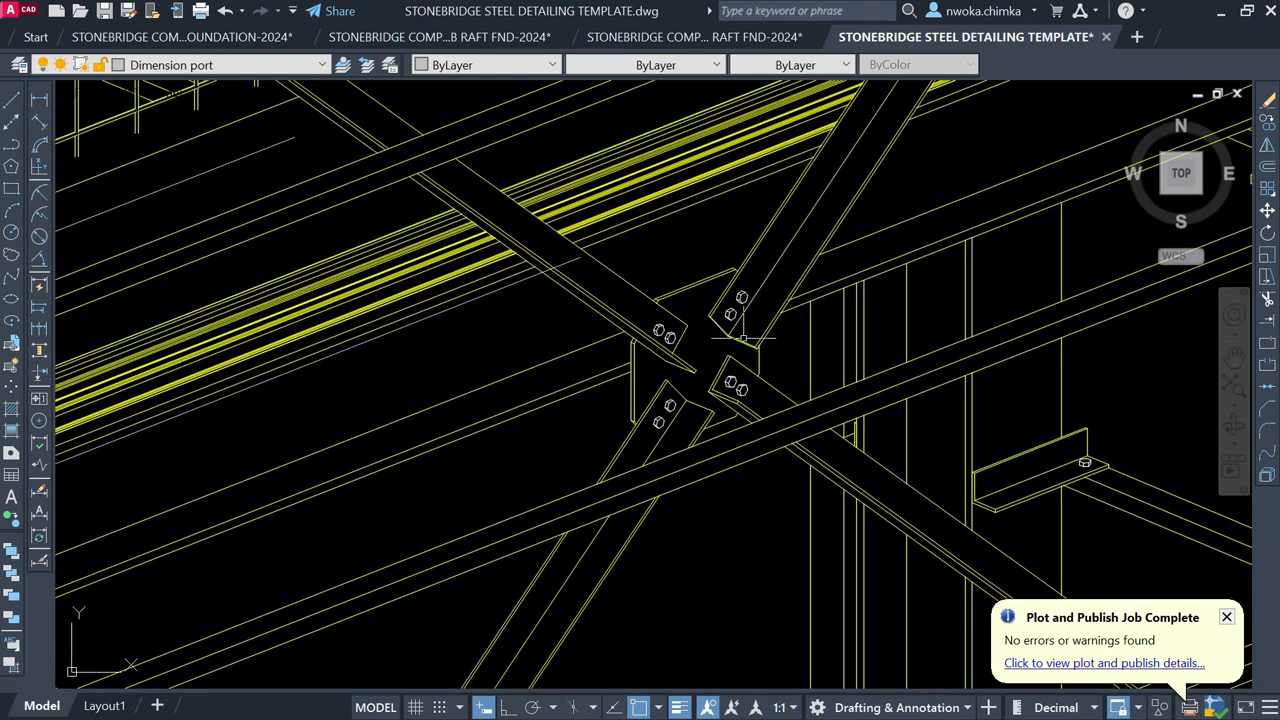
scroll(744, 338, "down", 2)
scroll(990, 407, "down", 3)
scroll(990, 407, "down", 3)
scroll(573, 404, "down", 8)
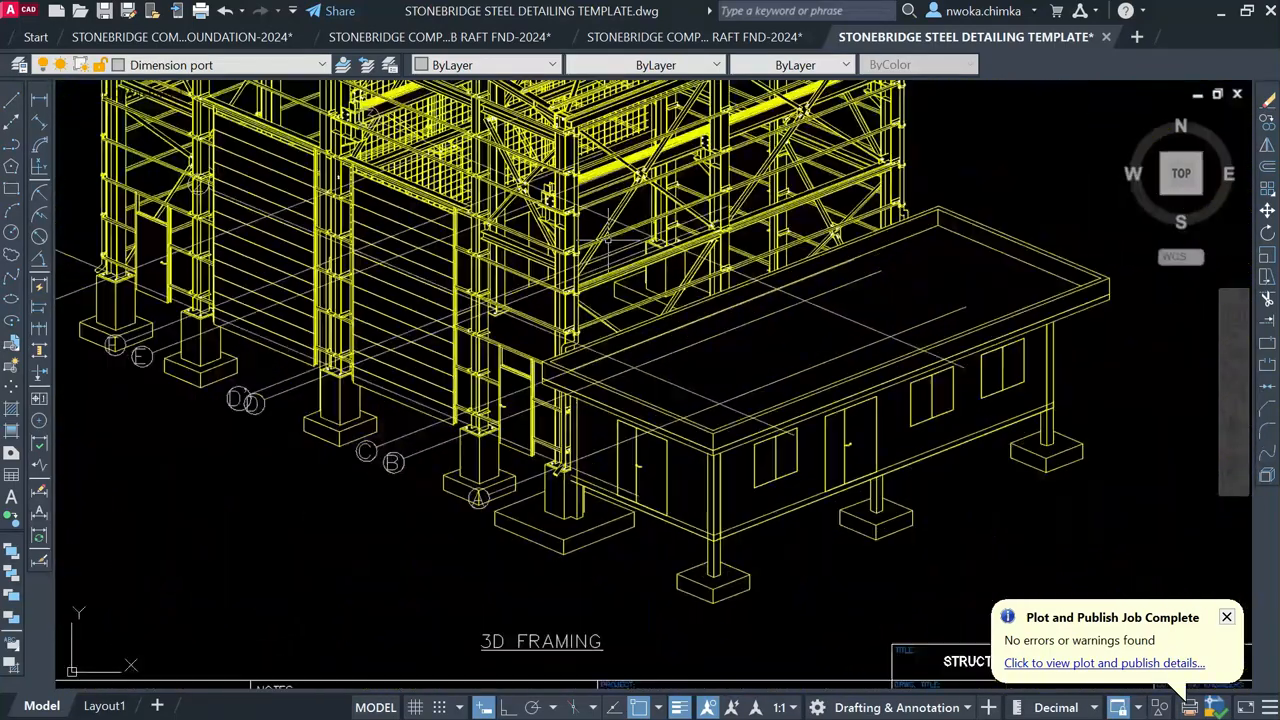
scroll(215, 409, "up", 4)
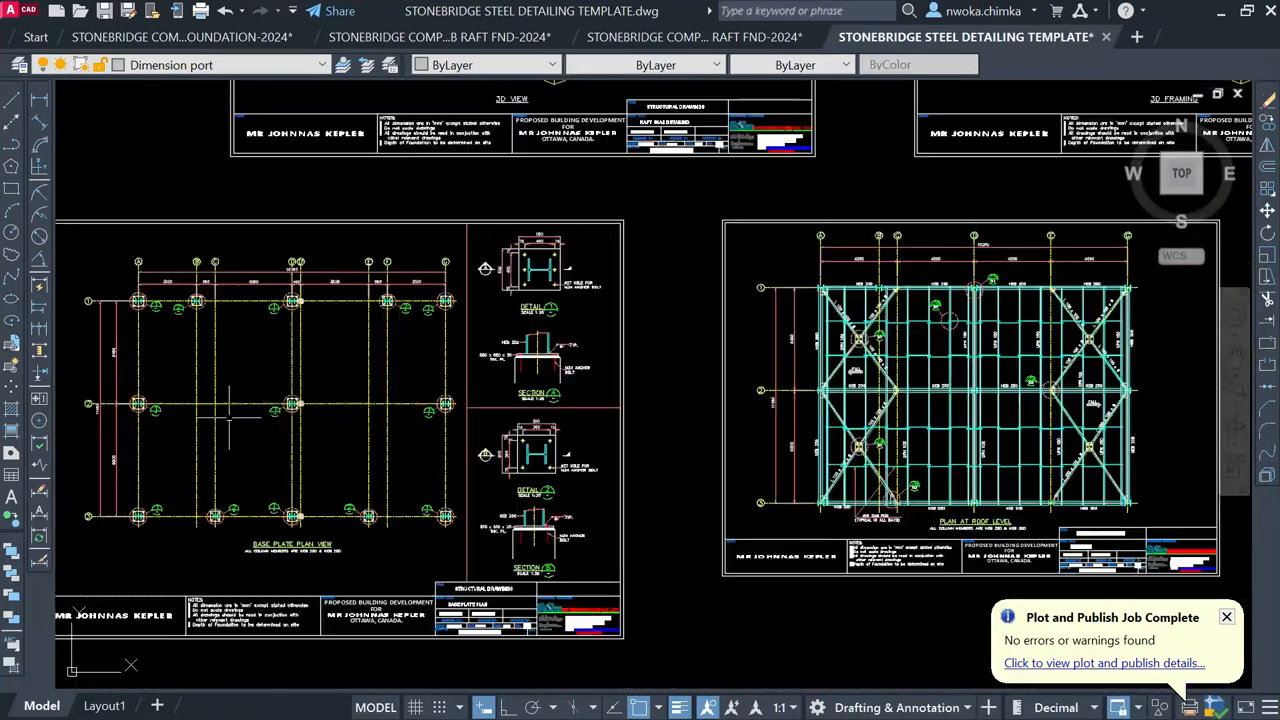
scroll(133, 410, "up", 2)
scroll(133, 410, "up", 5)
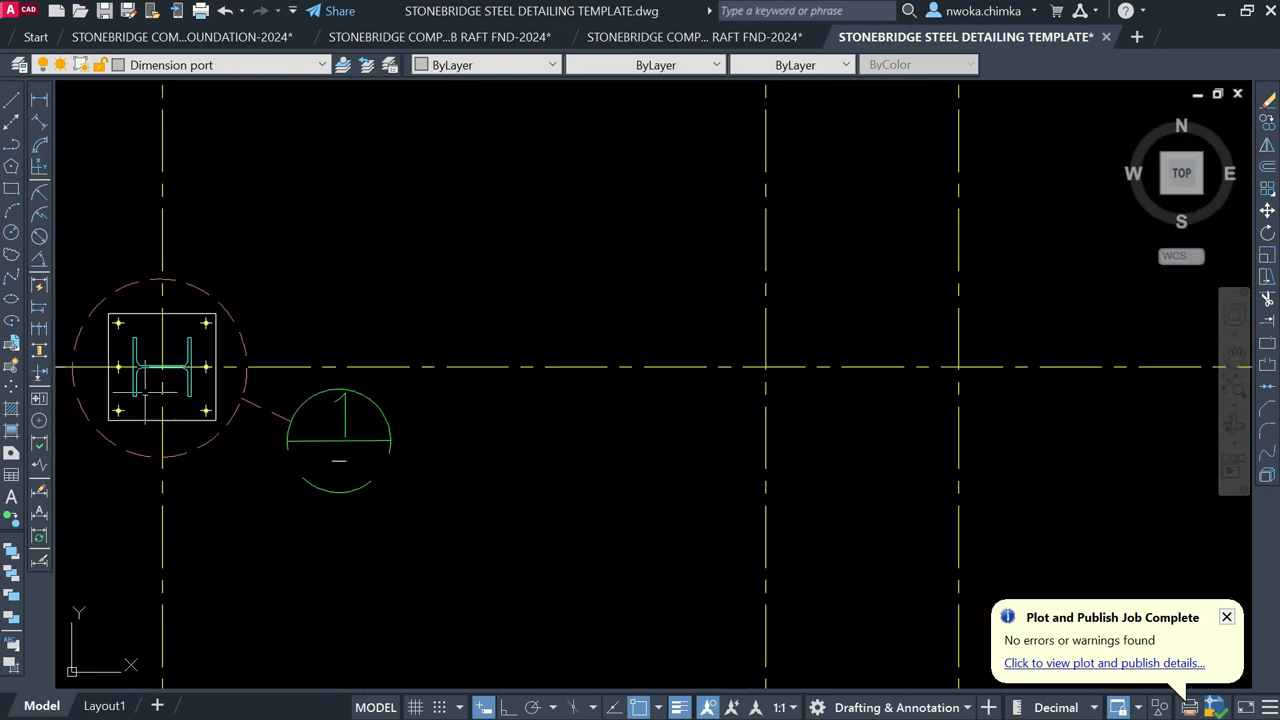
scroll(178, 330, "up", 1)
scroll(428, 345, "down", 7)
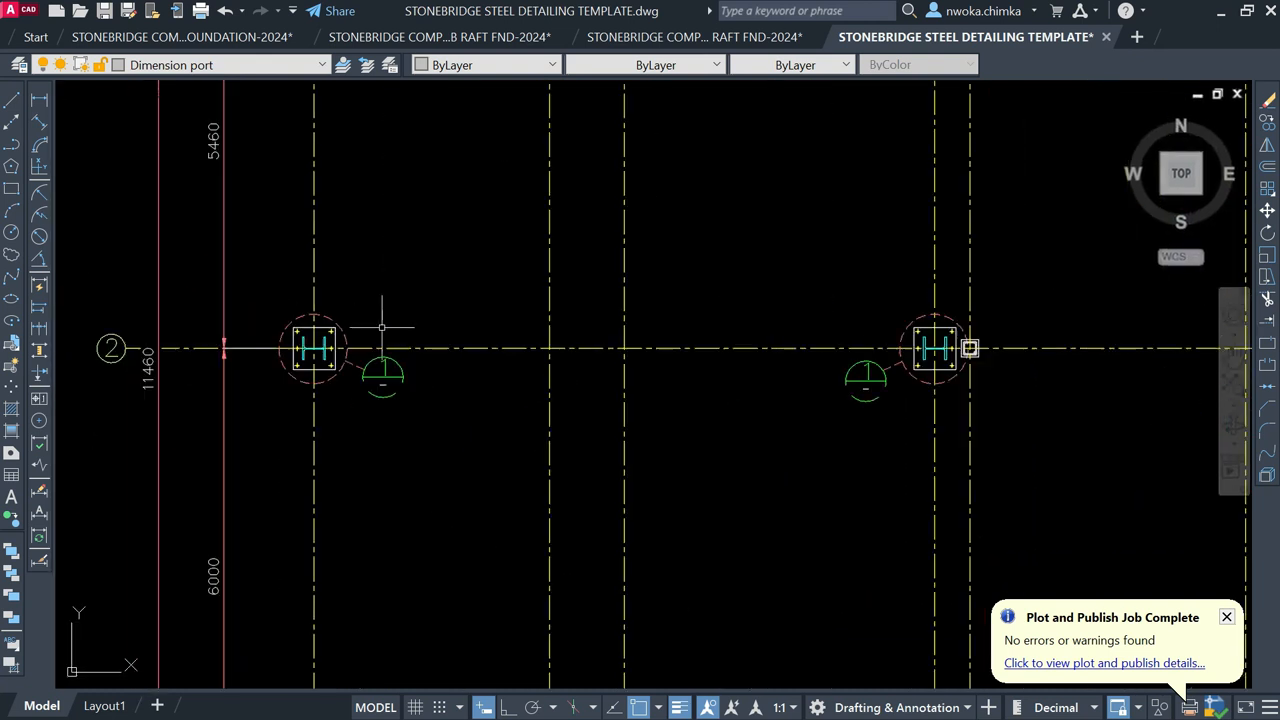
scroll(620, 415, "down", 2)
scroll(712, 627, "up", 4)
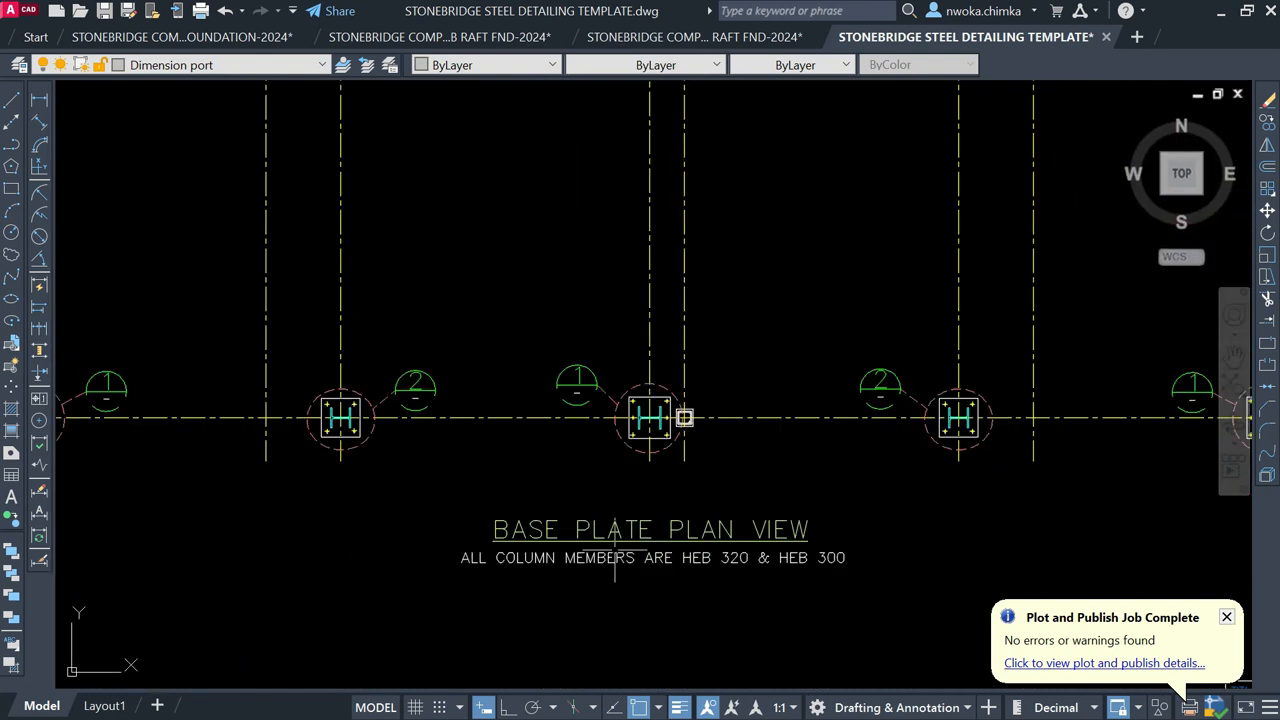
scroll(350, 412, "up", 6)
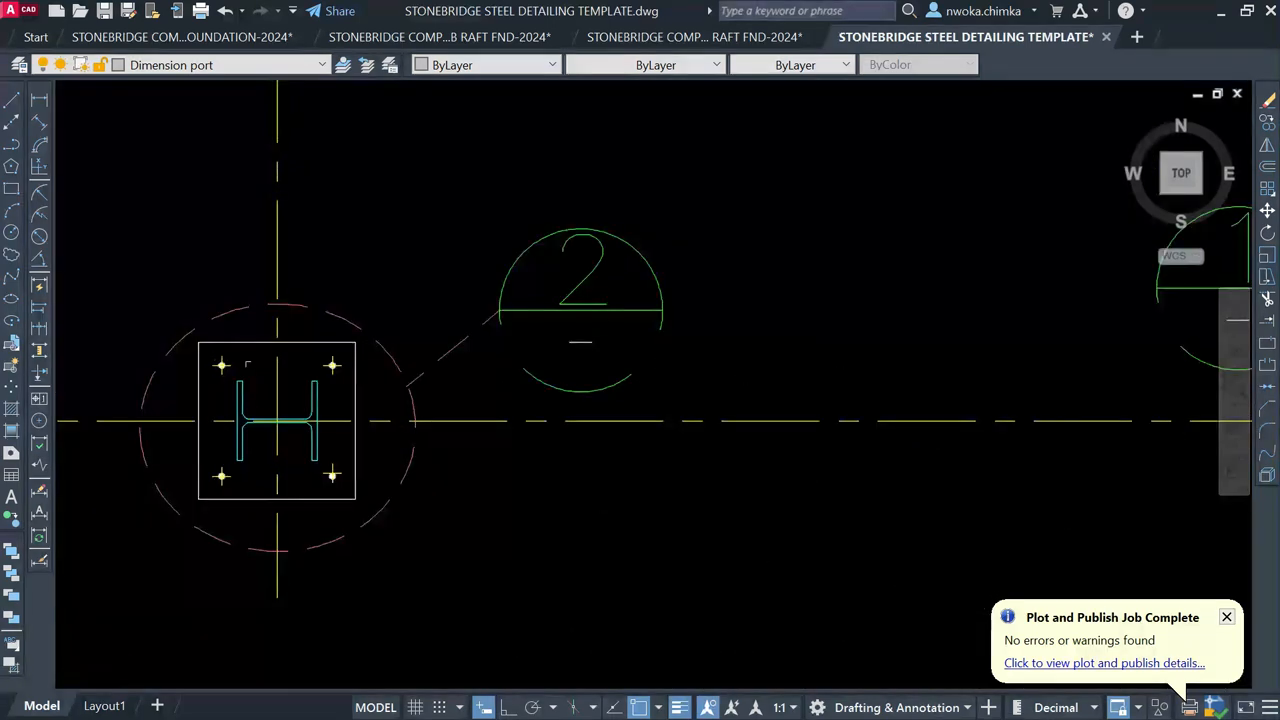
scroll(150, 402, "up", 2)
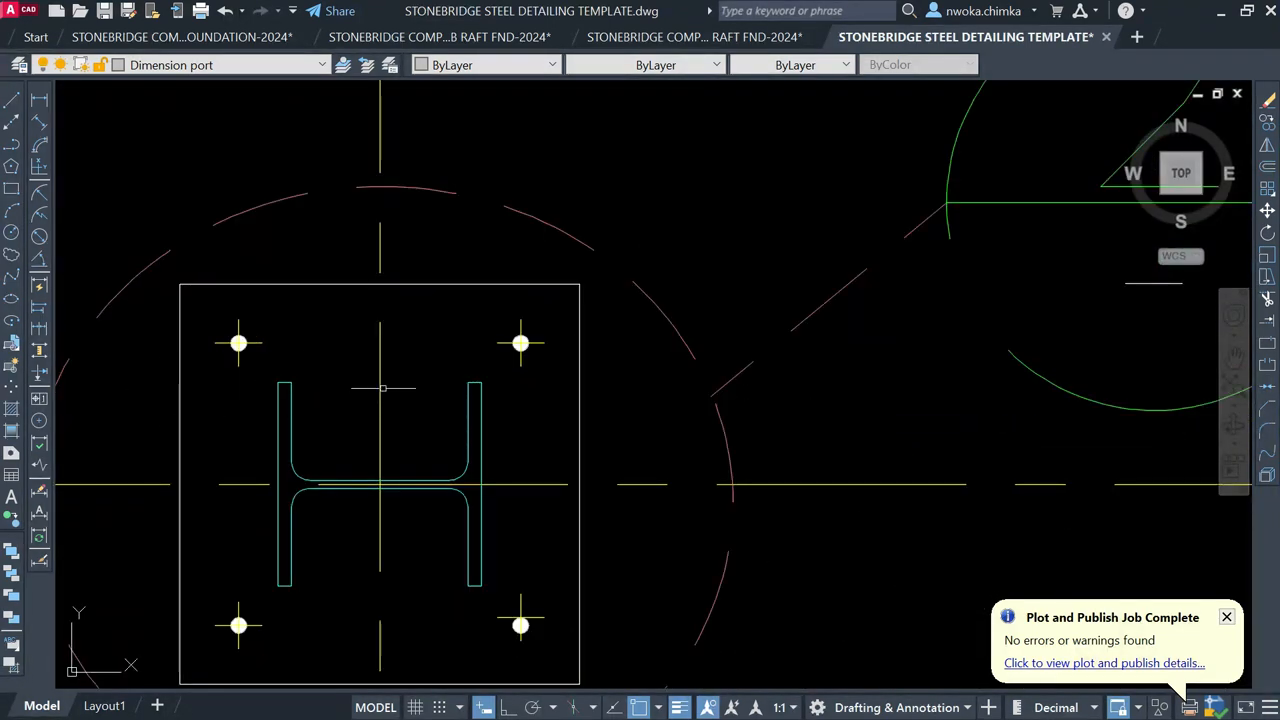
scroll(382, 388, "down", 10)
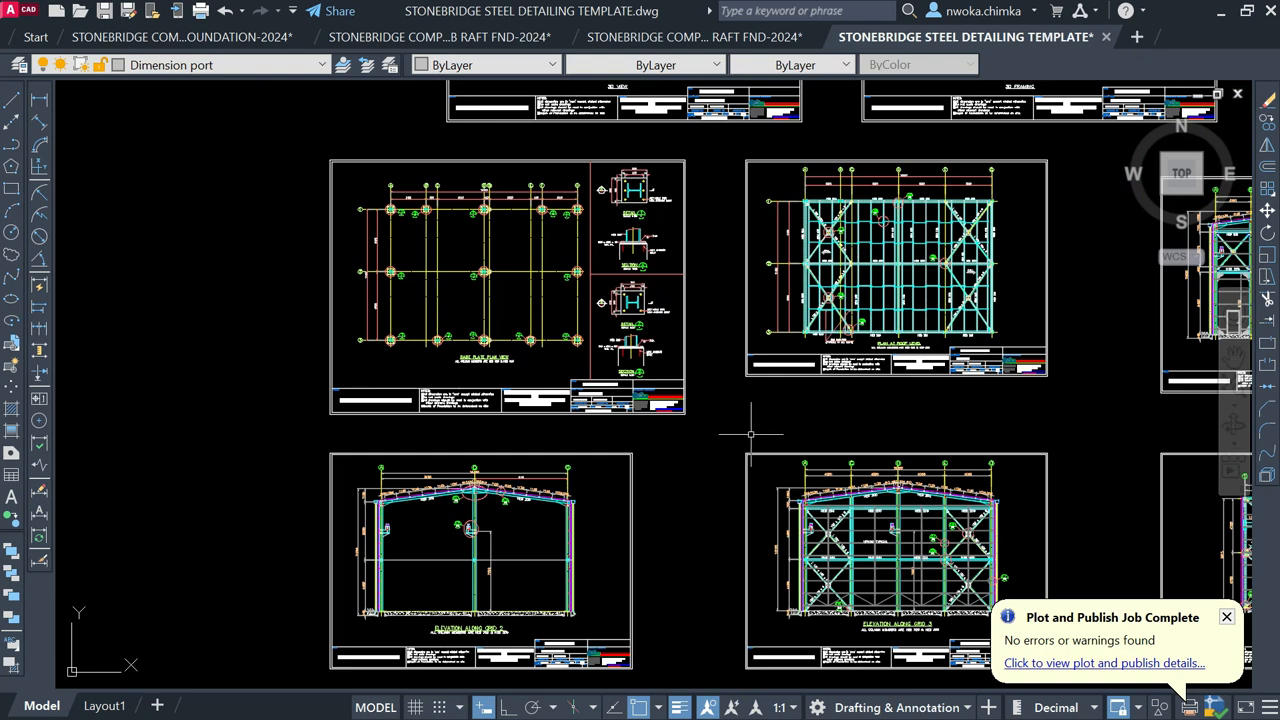
middle_click_drag(751, 434, 651, 382)
middle_click_drag(752, 474, 458, 360)
scroll(505, 412, "up", 2)
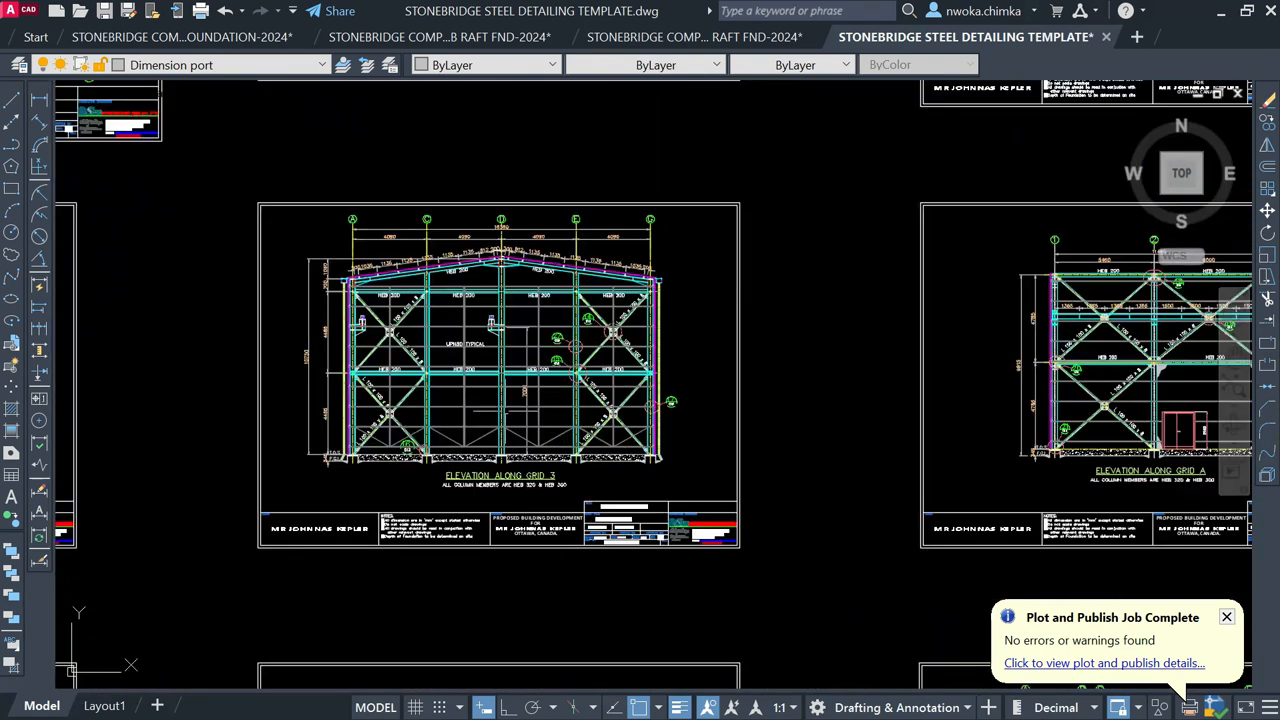
scroll(491, 378, "up", 4)
scroll(725, 356, "up", 6)
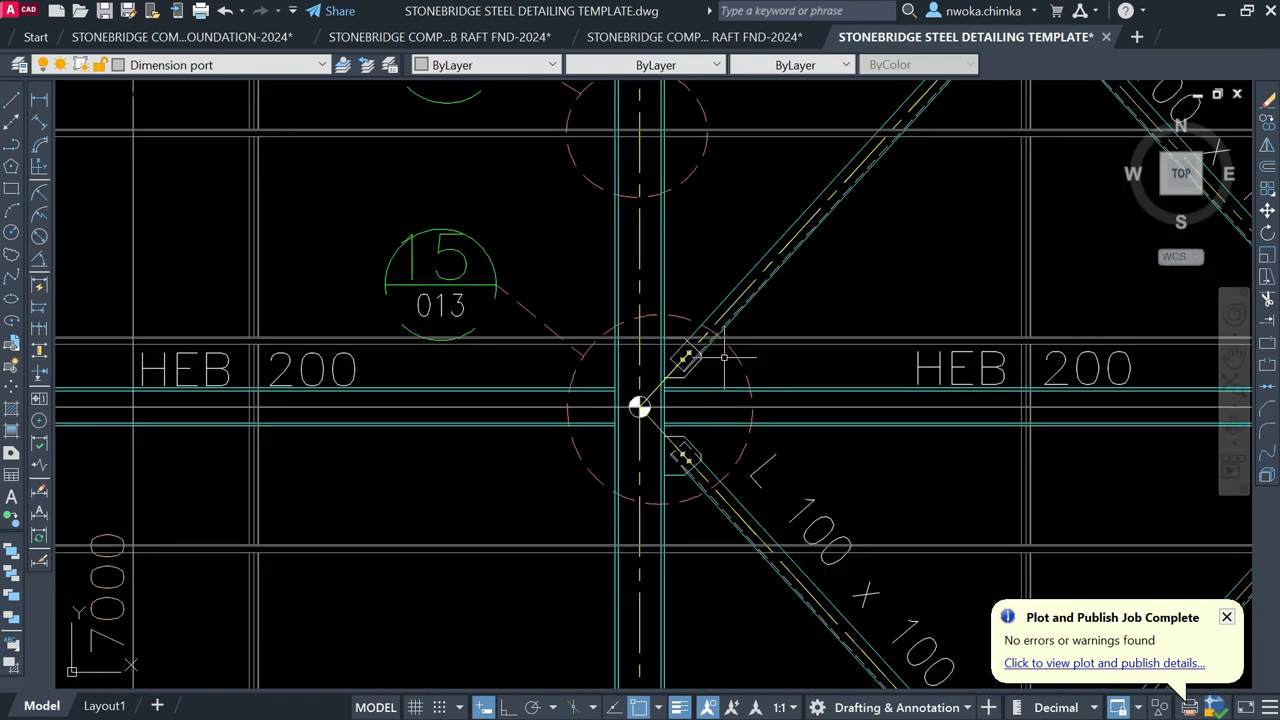
scroll(639, 407, "down", 10)
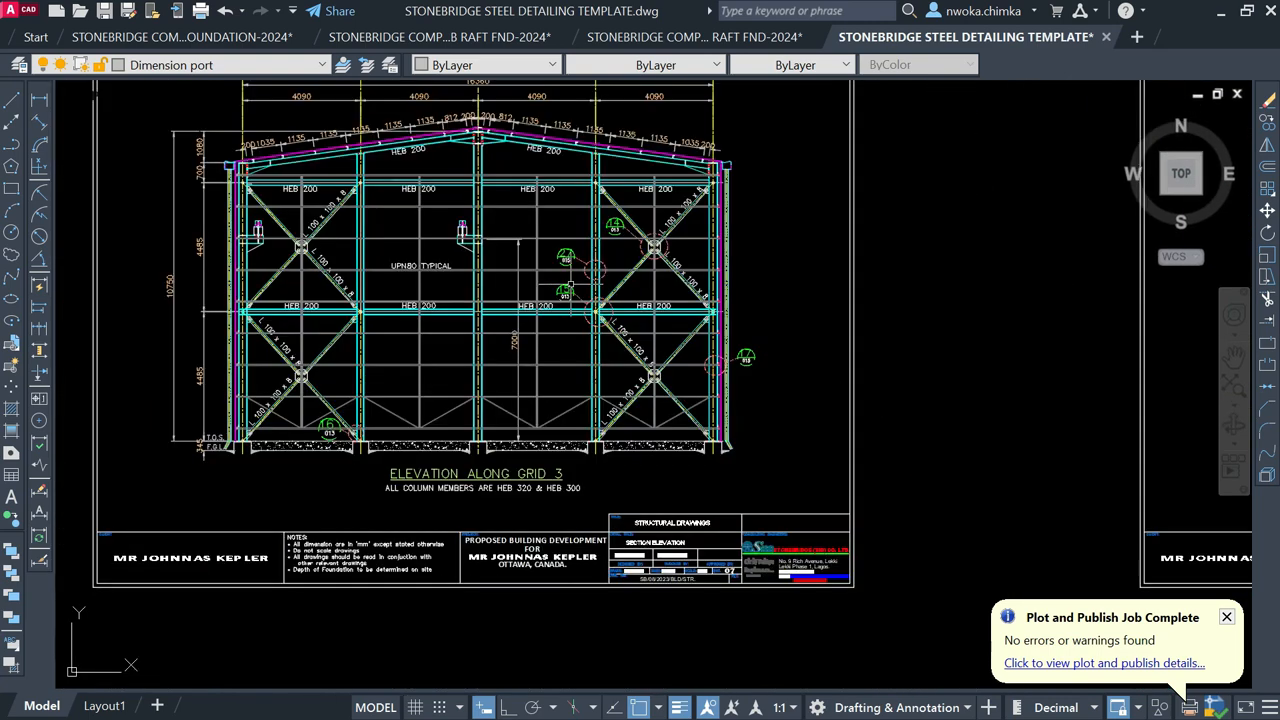
scroll(530, 644, "up", 10)
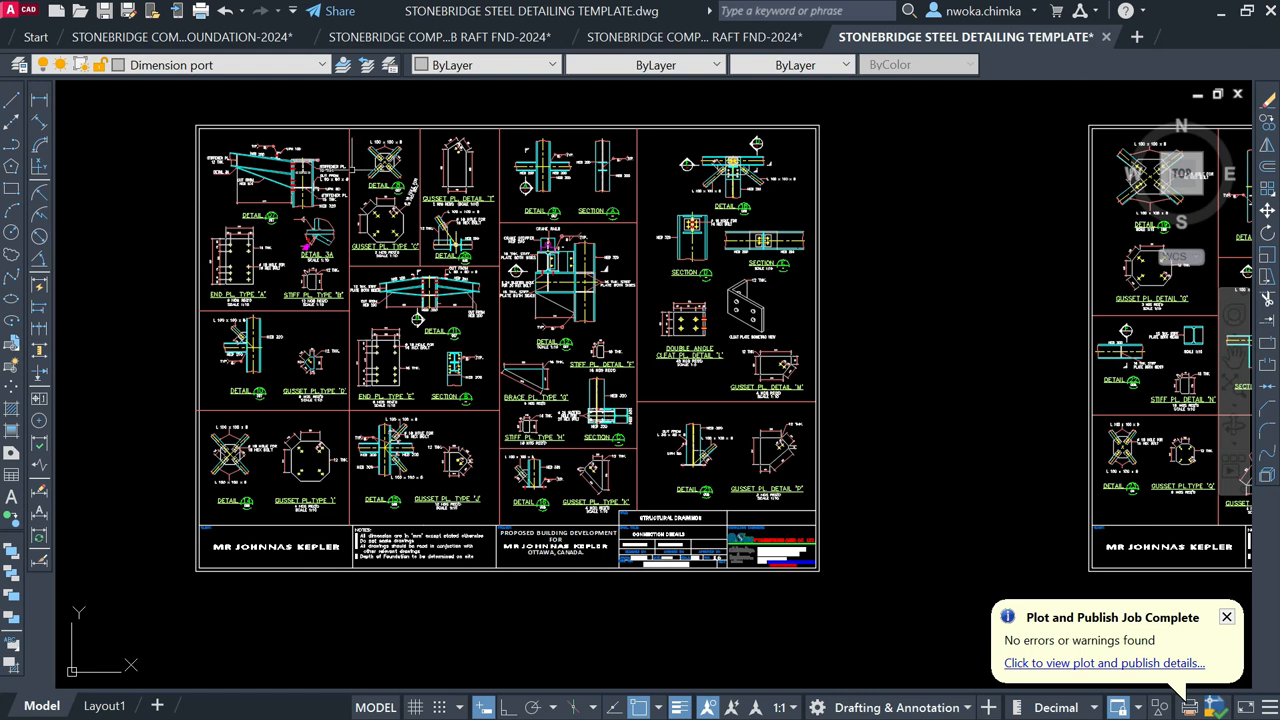
scroll(300, 245, "up", 2)
scroll(515, 311, "up", 3)
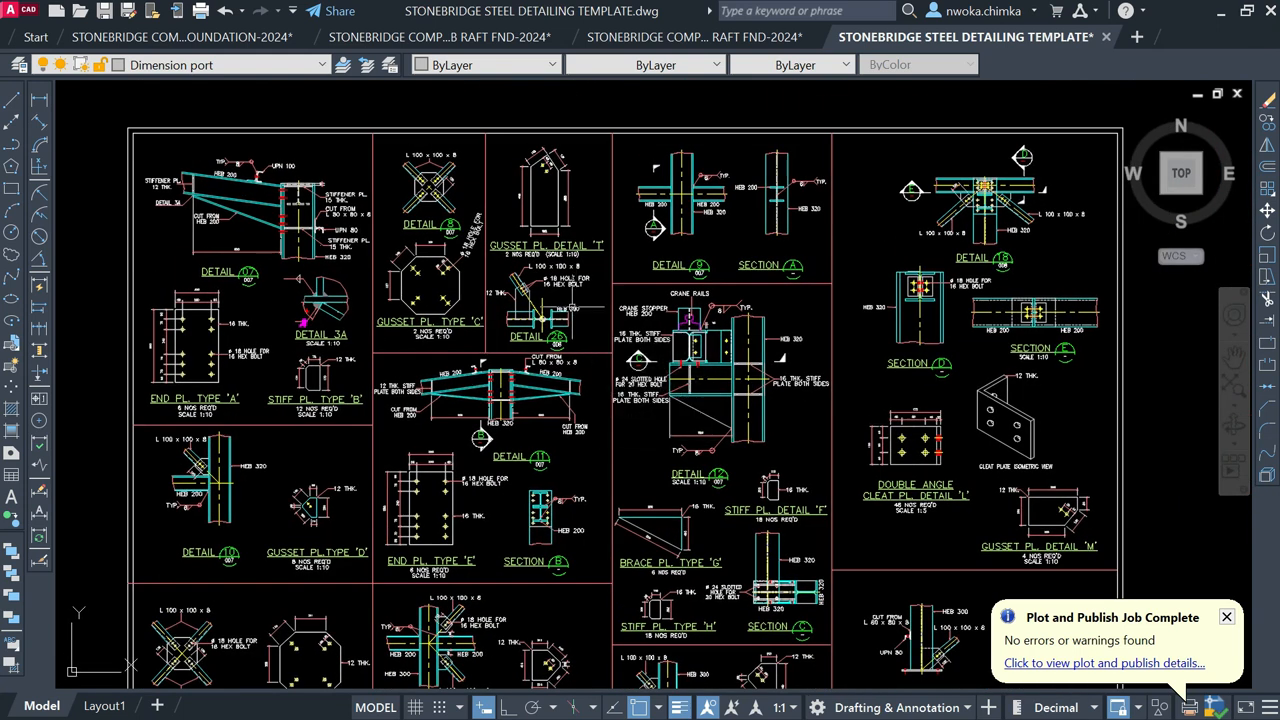
scroll(417, 330, "down", 2)
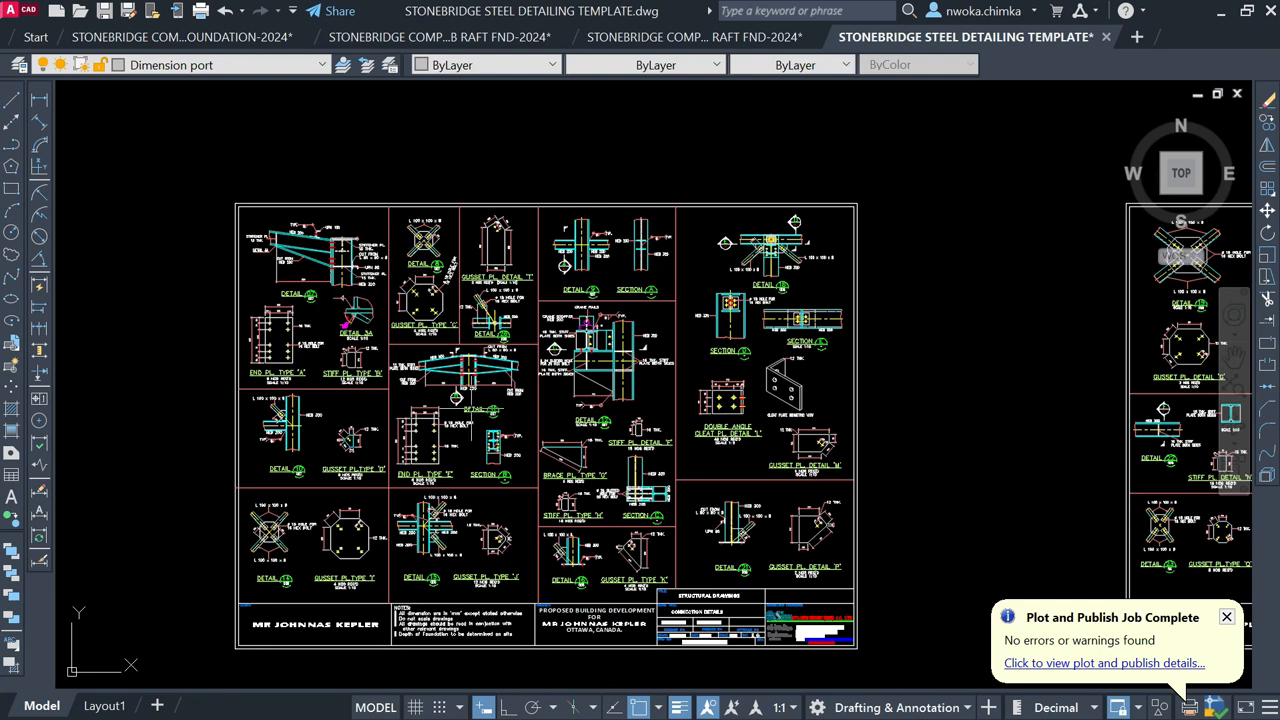
scroll(405, 386, "up", 2)
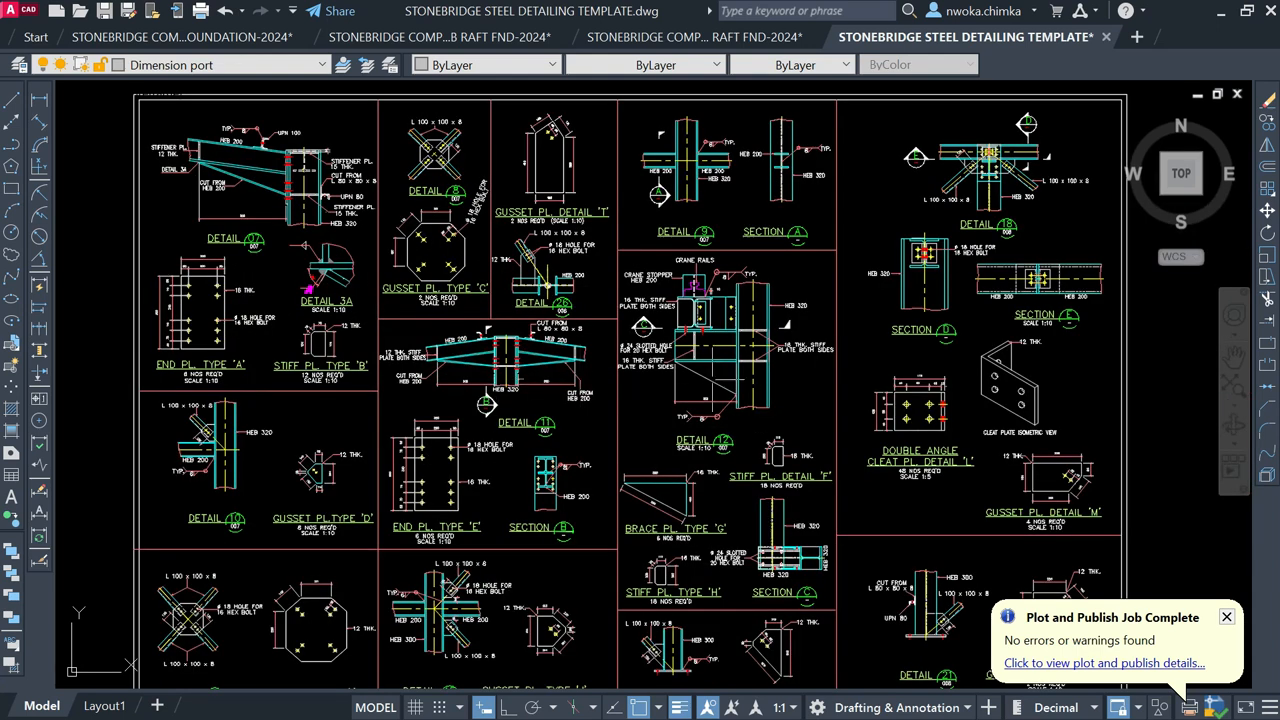
scroll(515, 245, "up", 4)
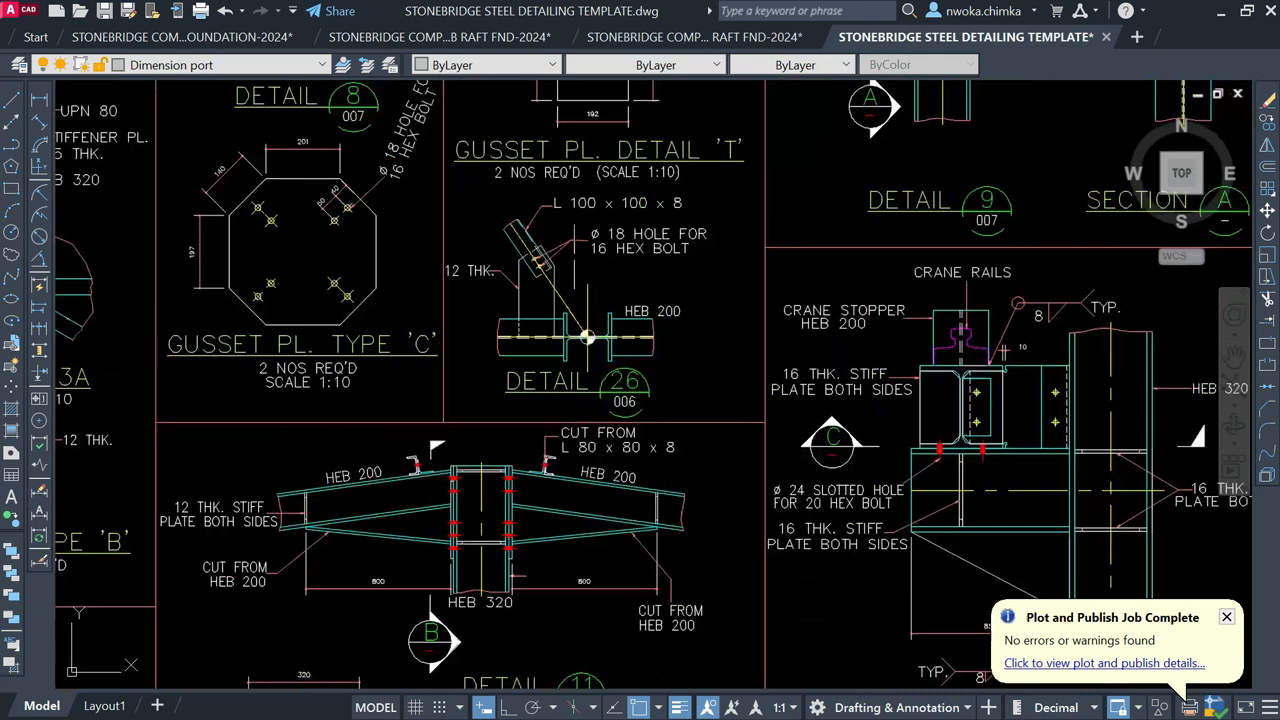
scroll(587, 338, "down", 5)
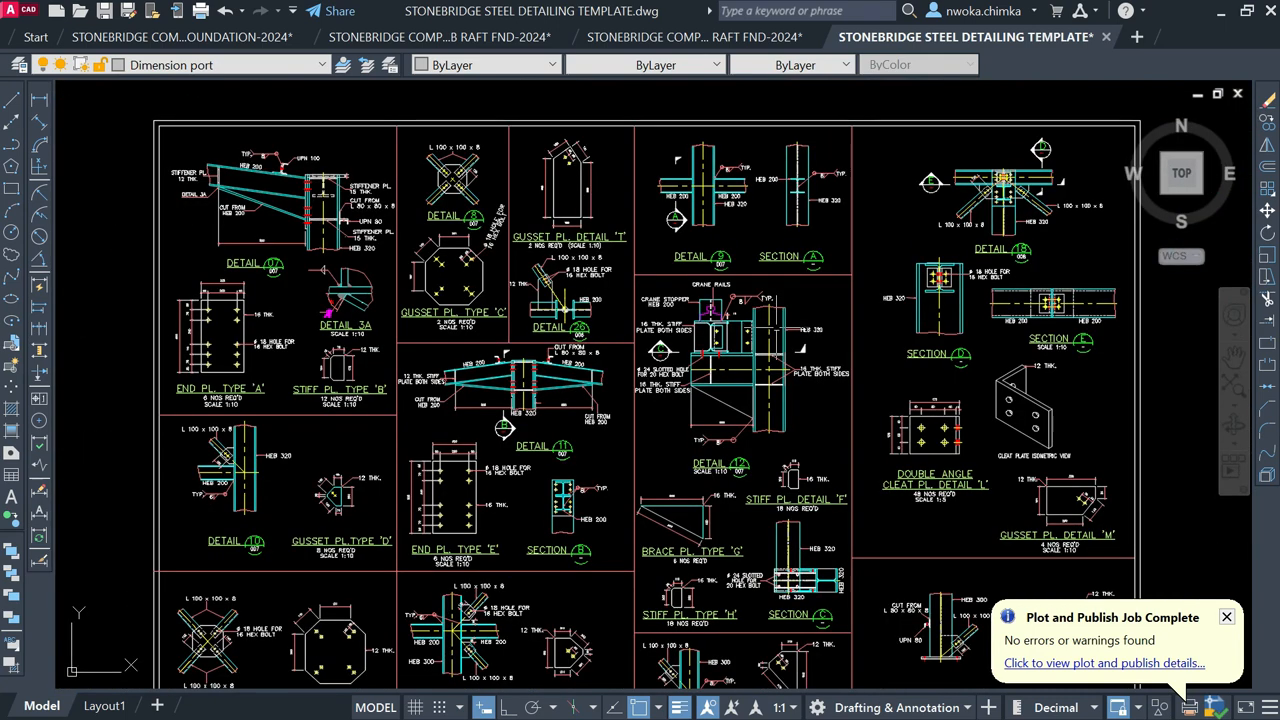
scroll(255, 460, "up", 6)
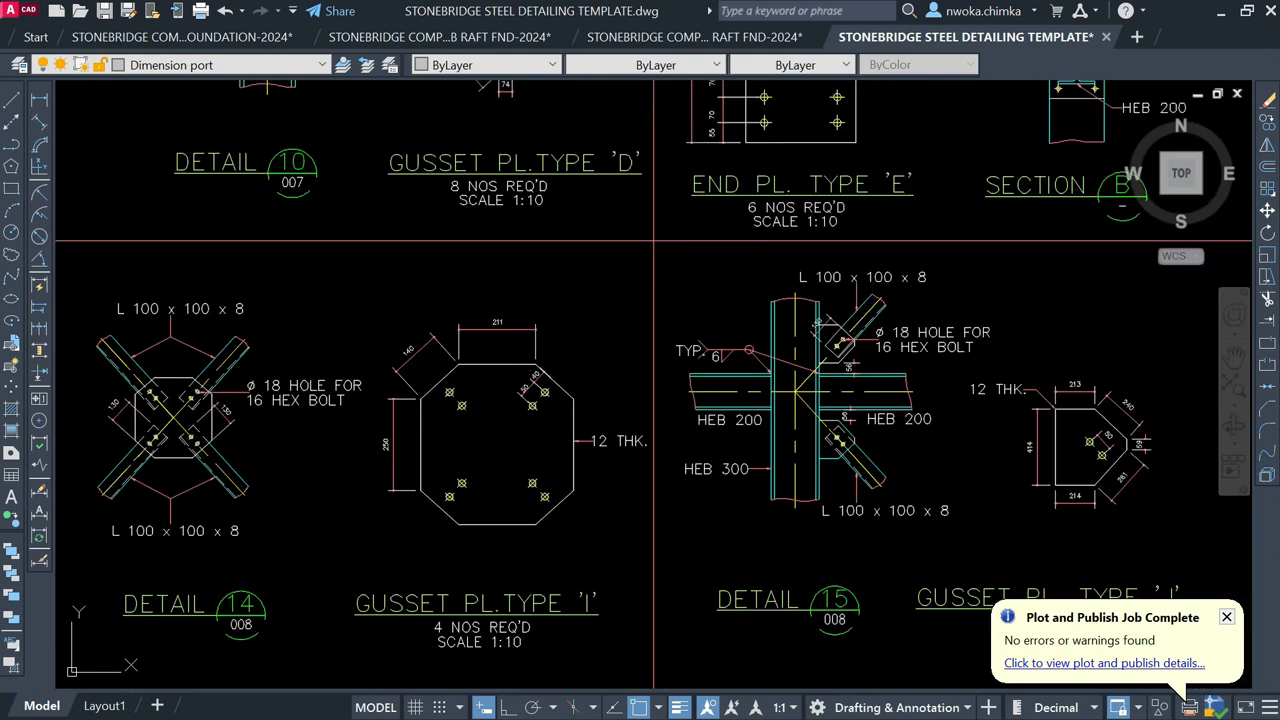
scroll(285, 390, "down", 5)
mouse_move(678, 373)
middle_mouse_down()
mouse_move(424, 341)
mouse_move(425, 322)
mouse_move(618, 340)
middle_mouse_up()
scroll(585, 318, "up", 6)
middle_click_drag(463, 237, 483, 390)
scroll(527, 342, "down", 3)
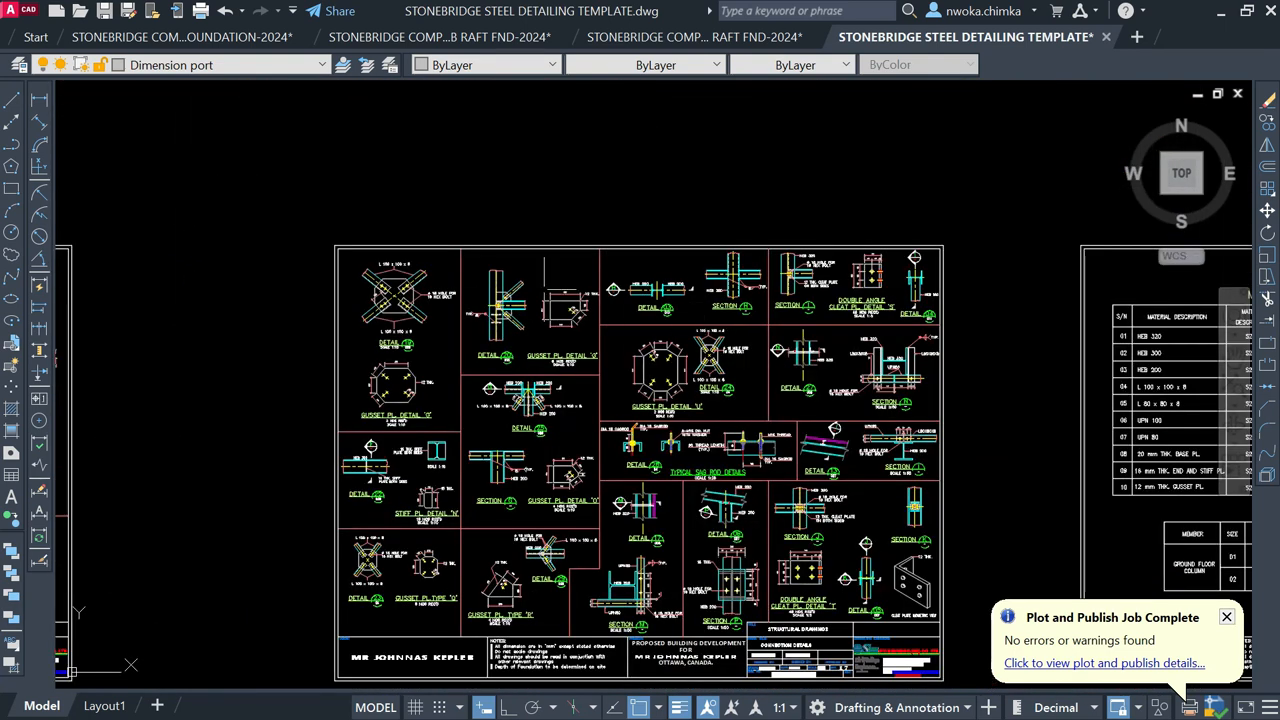
scroll(510, 320, "down", 5)
middle_click_drag(510, 320, 550, 543)
middle_click_drag(545, 190, 571, 599)
Step: Zoom in on the yellow 3D view sheets of the steel drawing
middle_click_drag(444, 122, 450, 300)
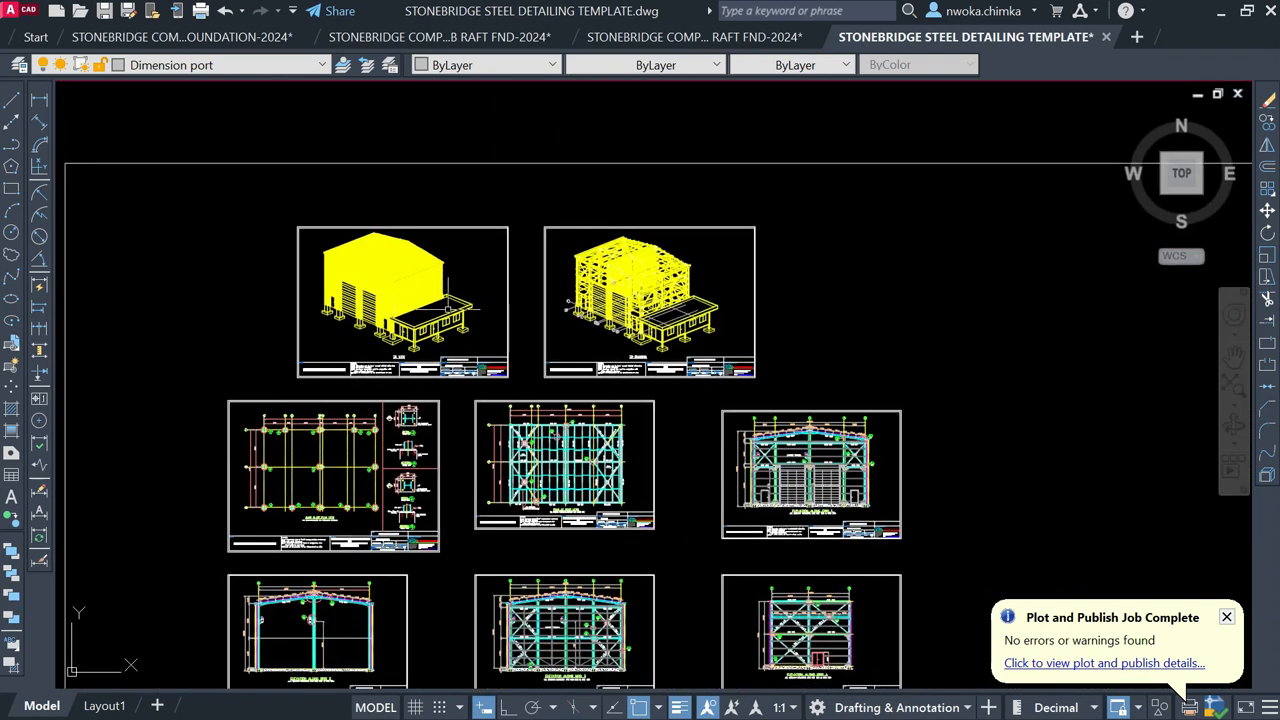
scroll(450, 300, "up", 2)
scroll(760, 247, "up", 4)
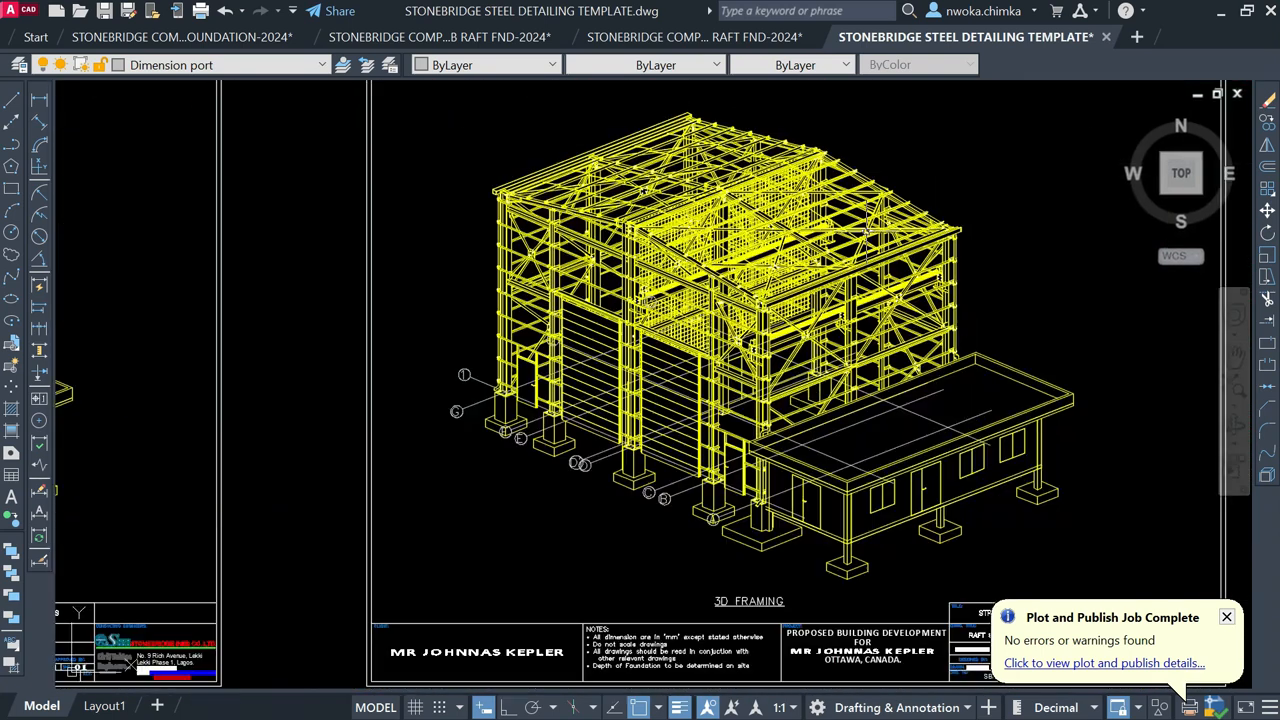
scroll(940, 212, "up", 4)
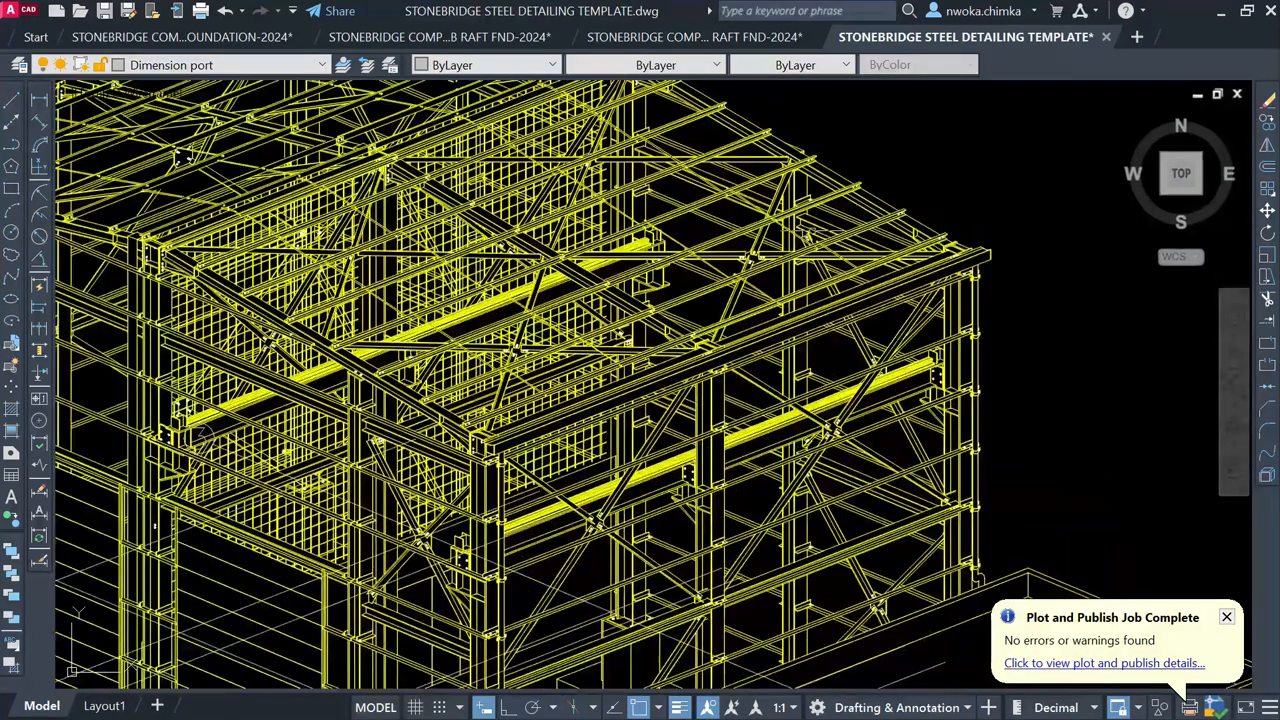
scroll(688, 284, "down", 10)
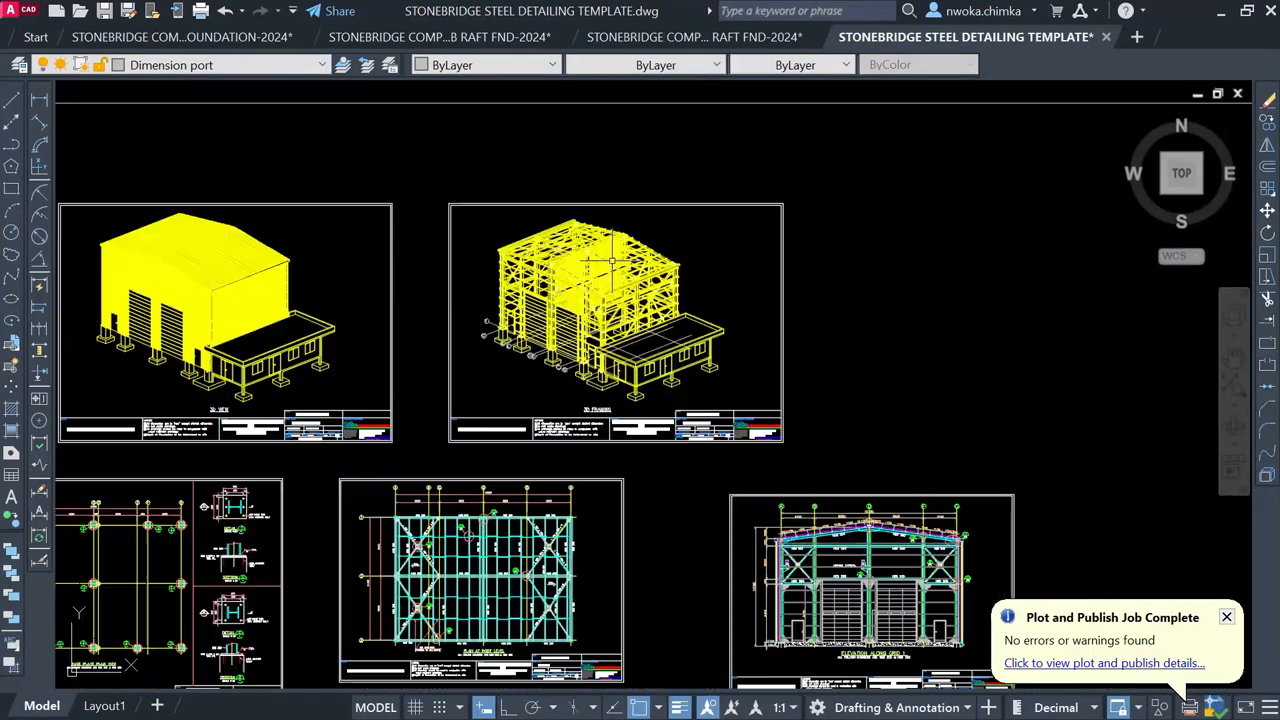
scroll(621, 268, "down", 3)
Step: Move down to the lower sheets and look over the connection details
middle_click_drag(621, 268, 621, 103)
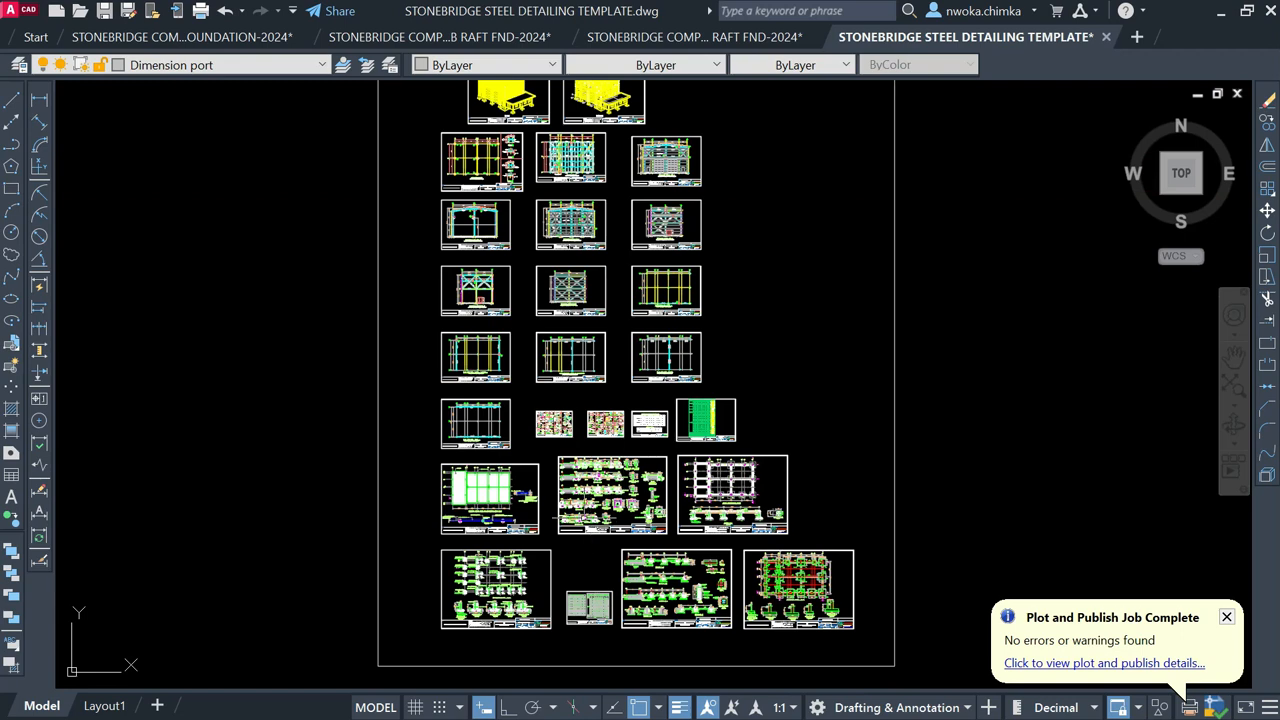
scroll(605, 343, "up", 9)
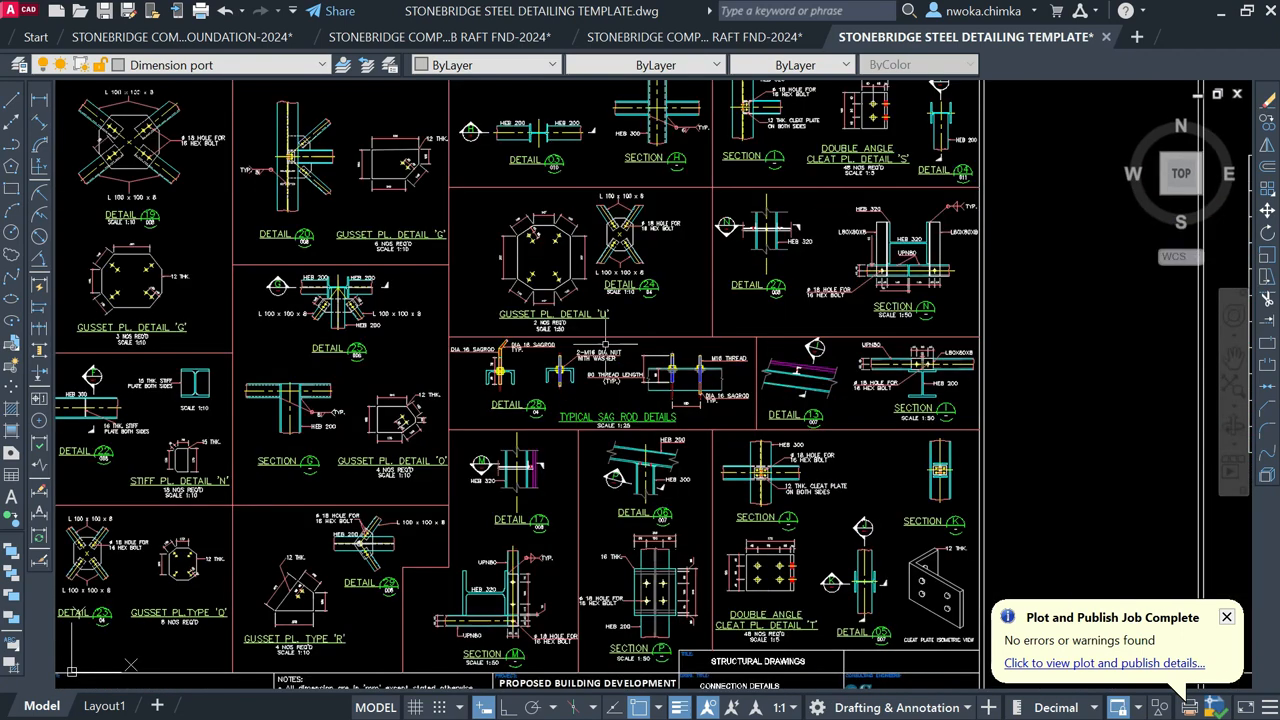
scroll(872, 559, "up", 4)
middle_click_drag(638, 425, 751, 240)
scroll(667, 232, "up", 2)
scroll(752, 239, "down", 4)
scroll(560, 280, "down", 7)
scroll(392, 325, "down", 4)
scroll(264, 345, "up", 2)
Step: Pan across to the section and bill of material sheets and zoom around them
middle_click_drag(406, 311, 531, 214)
scroll(437, 319, "down", 2)
scroll(586, 495, "up", 4)
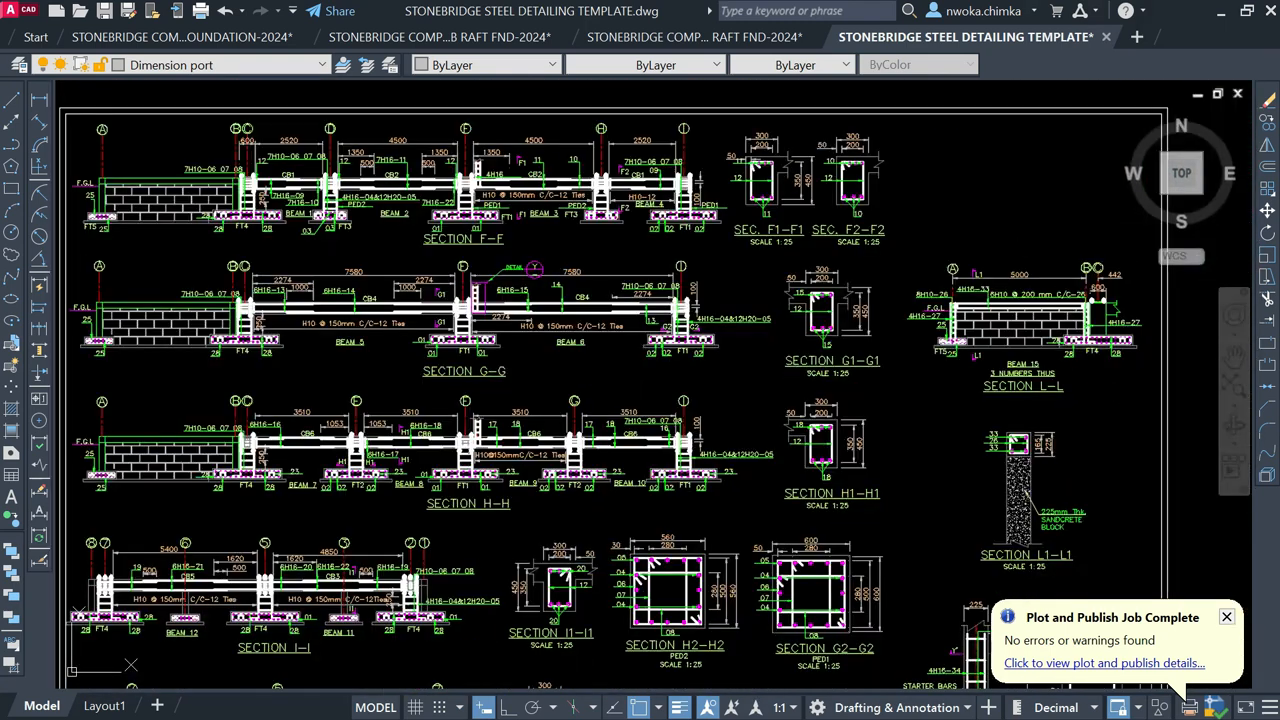
scroll(316, 461, "up", 9)
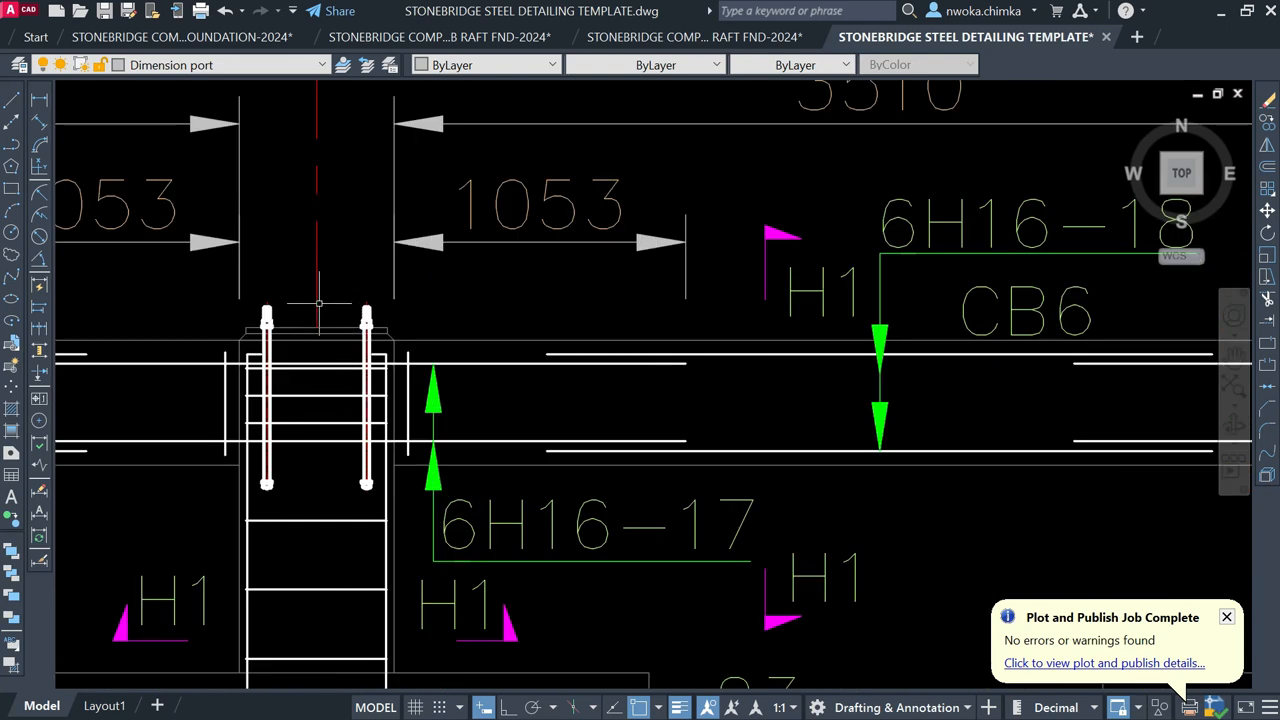
scroll(325, 300, "down", 10)
scroll(530, 490, "up", 10)
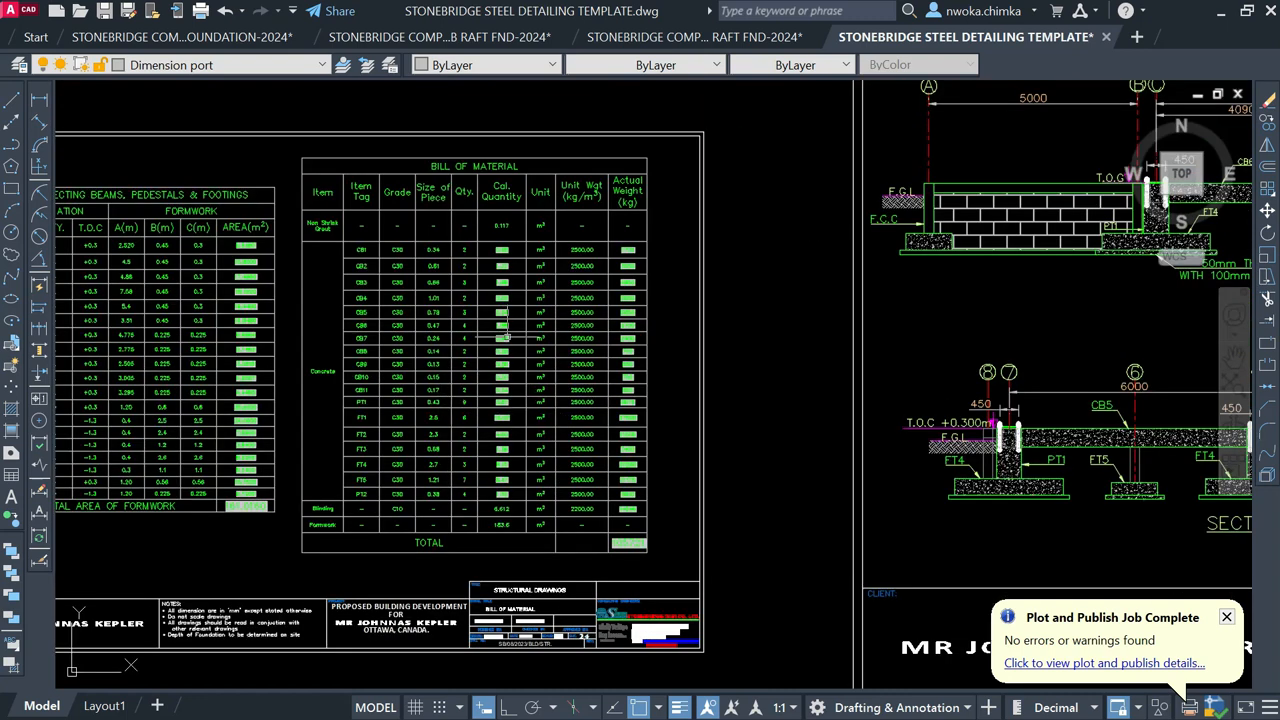
scroll(505, 337, "up", 3)
scroll(540, 290, "down", 10)
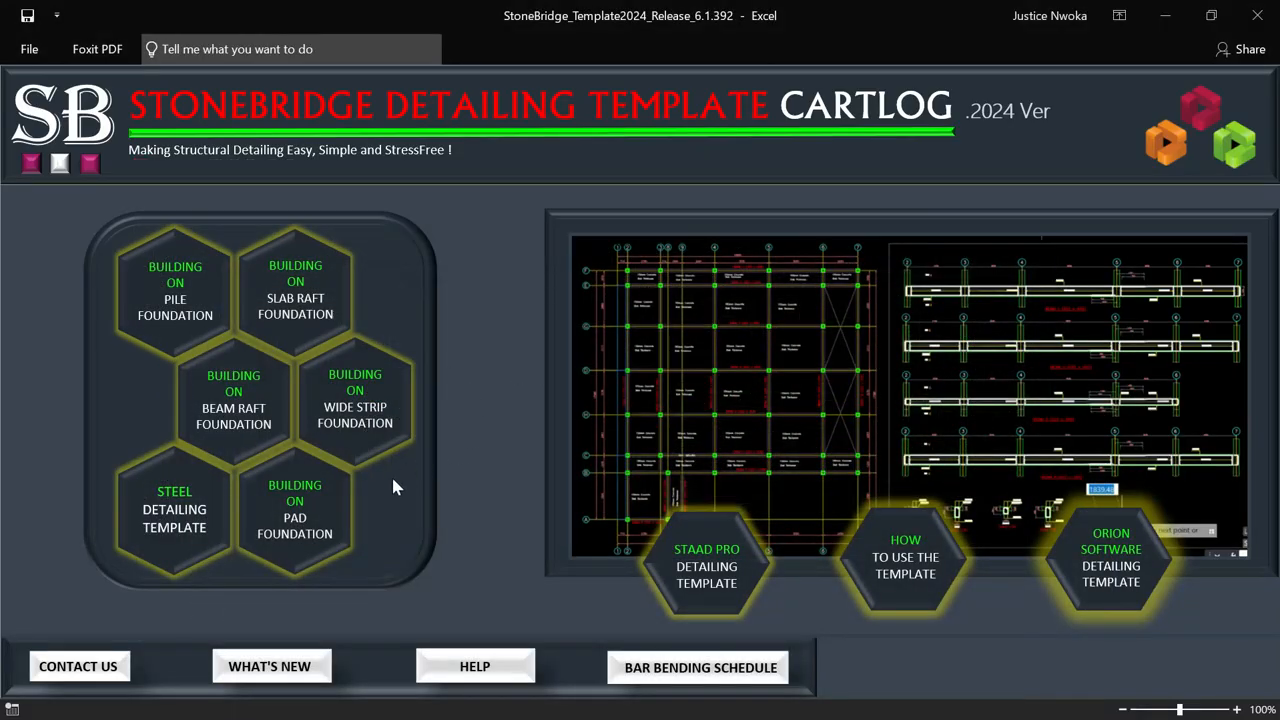
Step: Launch the BUILDING ON WIDE STRIP FOUNDATION template drawing from the dashboard
left_click(362, 405)
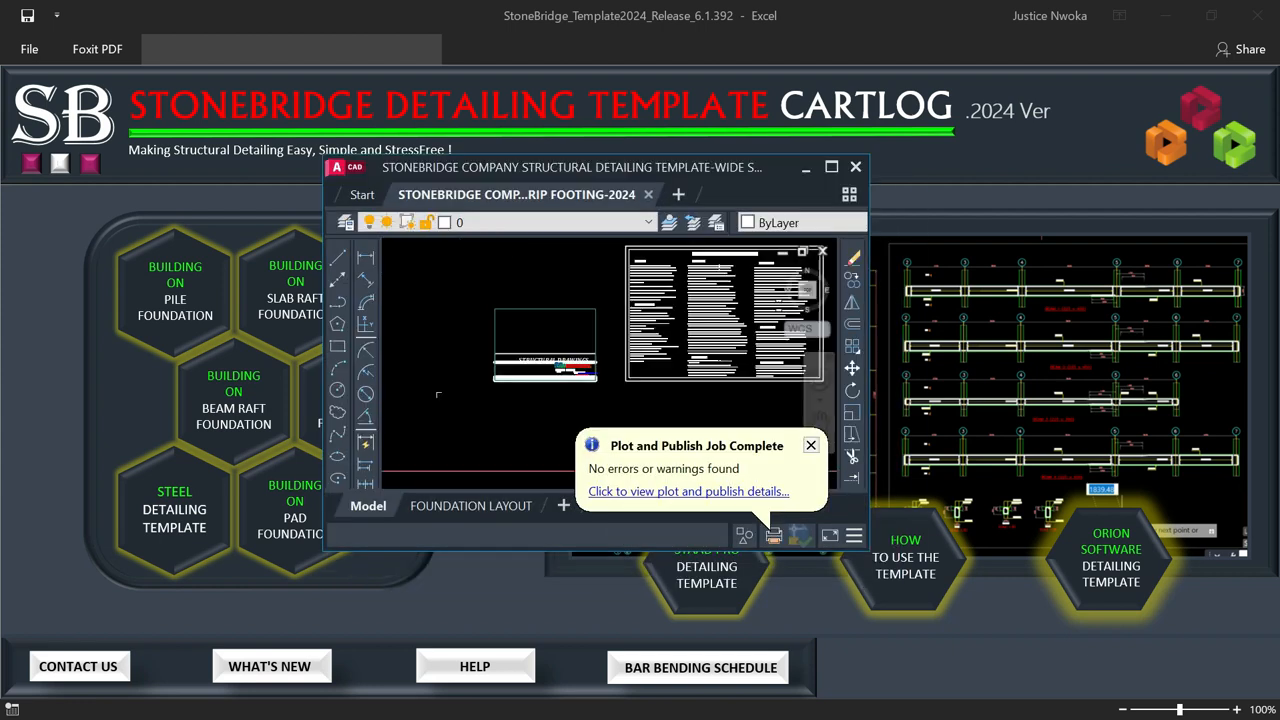
Step: Maximise the strip footing drawing and pan across the footing section toward the ground beams
left_click(830, 168)
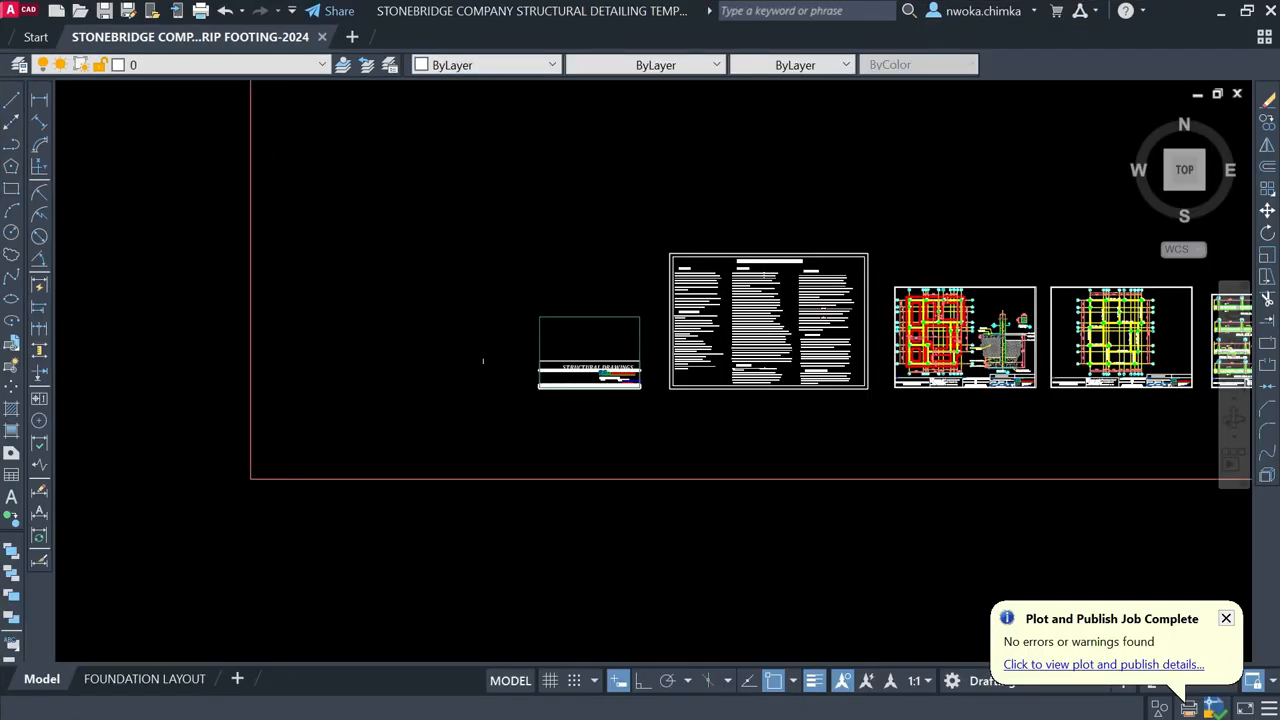
scroll(664, 348, "up", 10)
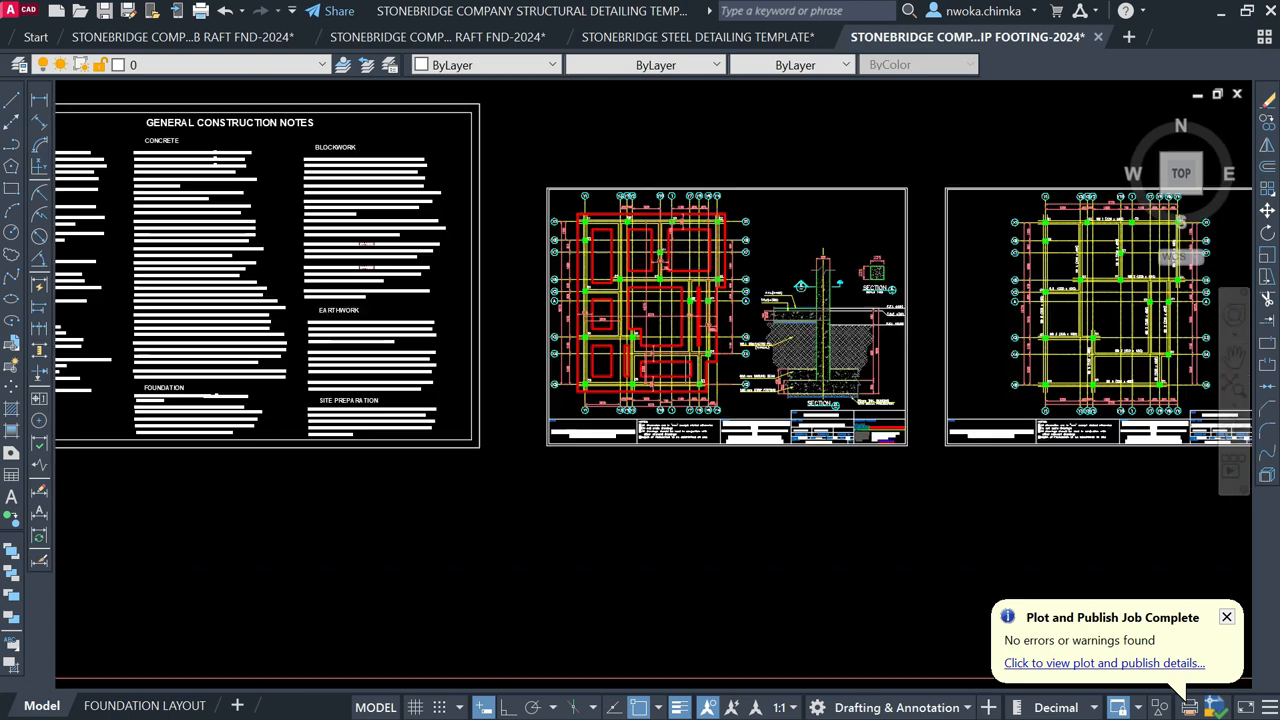
middle_click_drag(664, 348, 444, 389)
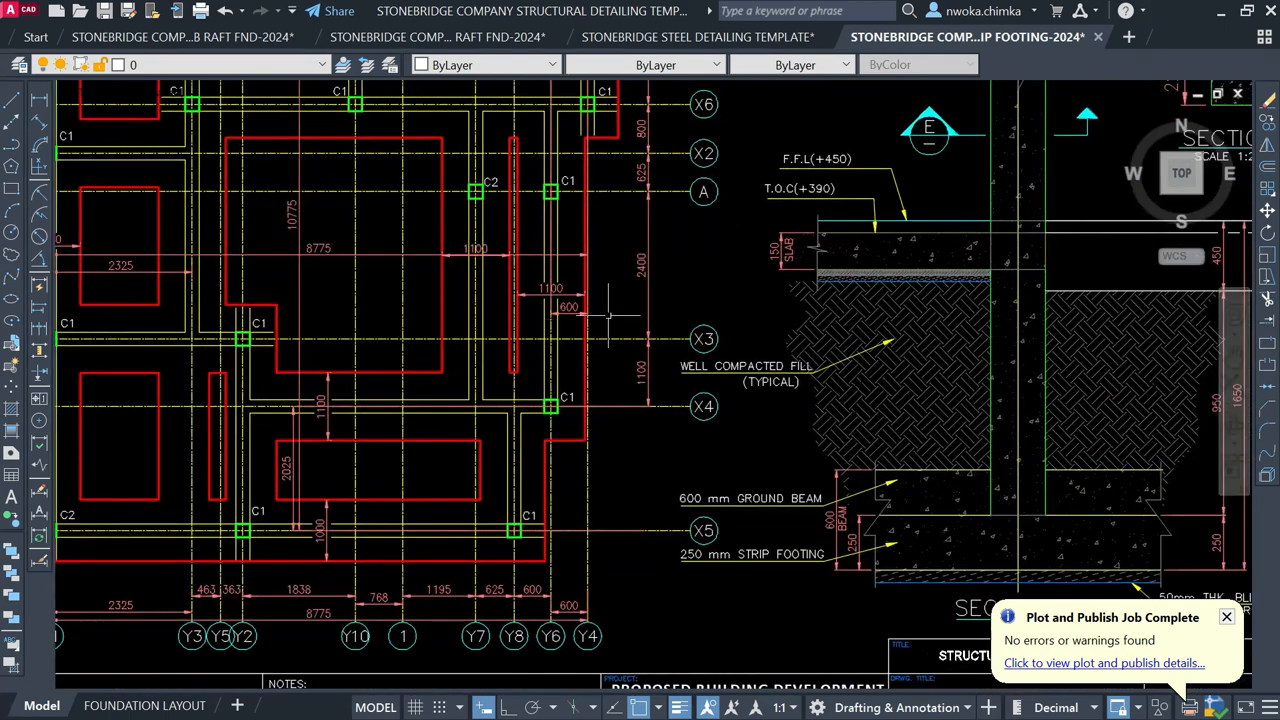
scroll(640, 375, "down", 6)
middle_click_drag(643, 381, 500, 383)
Step: Zoom over the ground beam and column sheets, then minimise AutoCAD
scroll(640, 360, "up", 2)
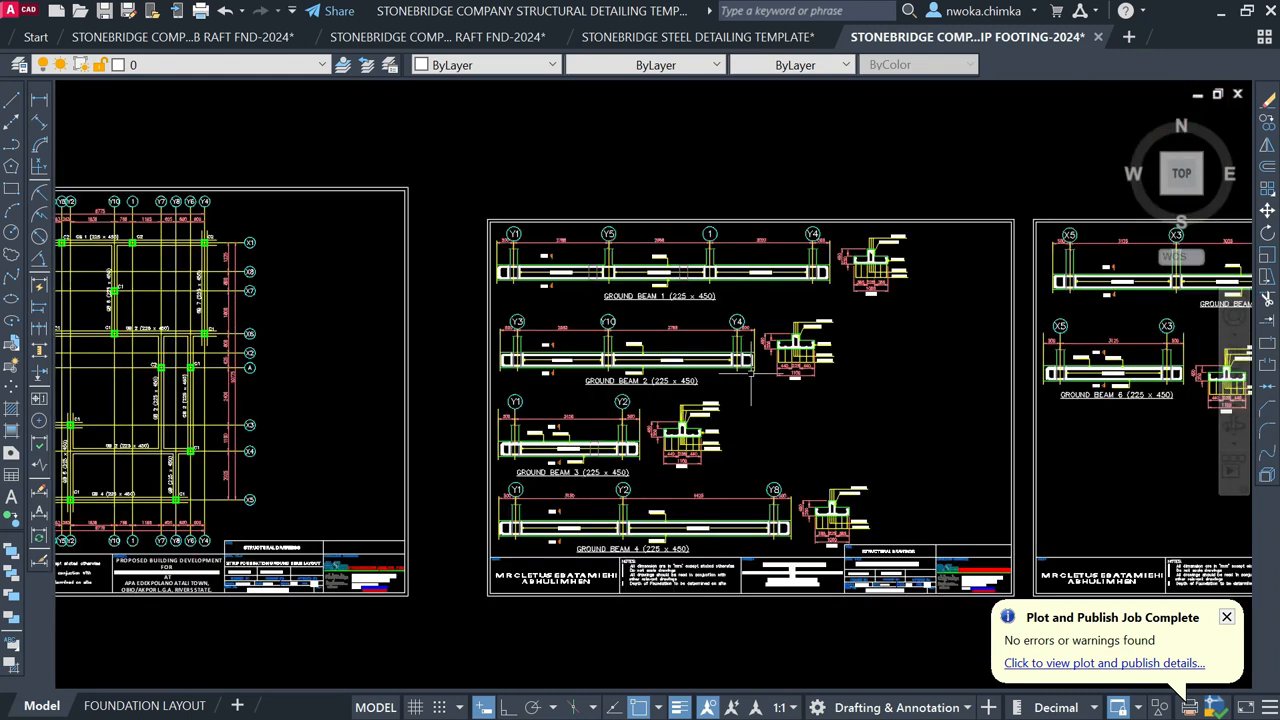
scroll(740, 350, "up", 8)
scroll(800, 340, "up", 2)
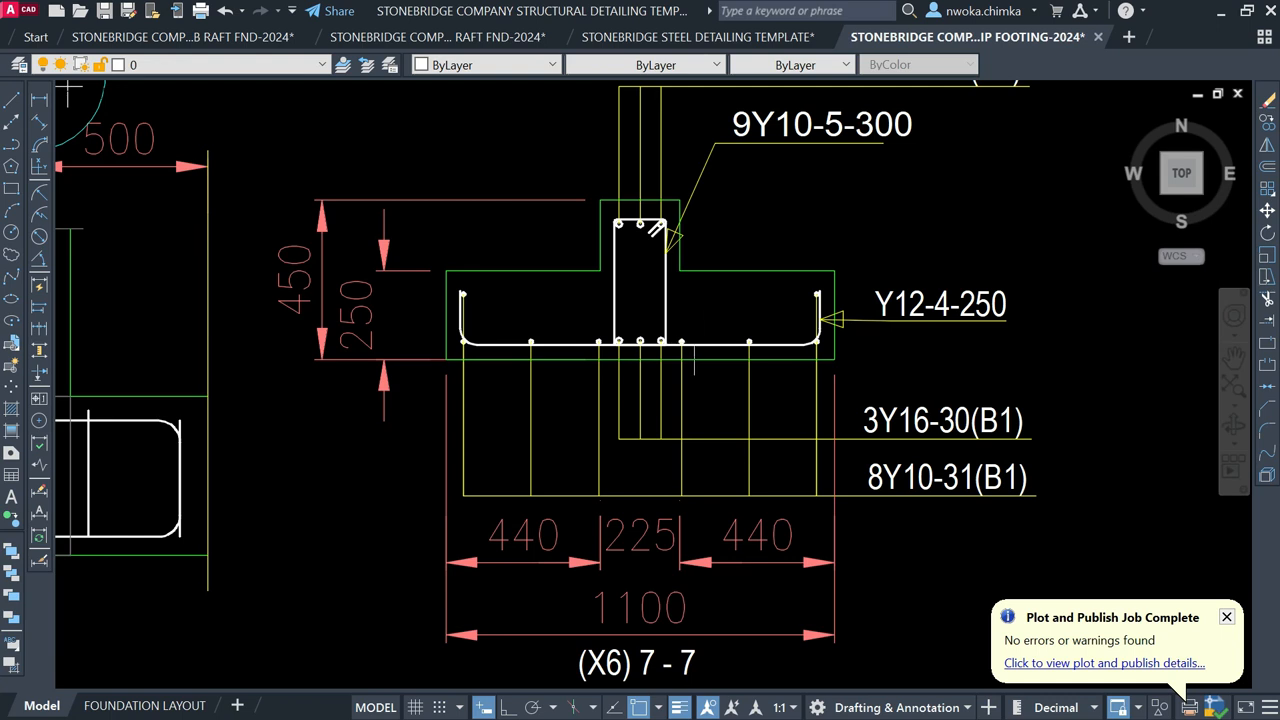
scroll(641, 361, "down", 6)
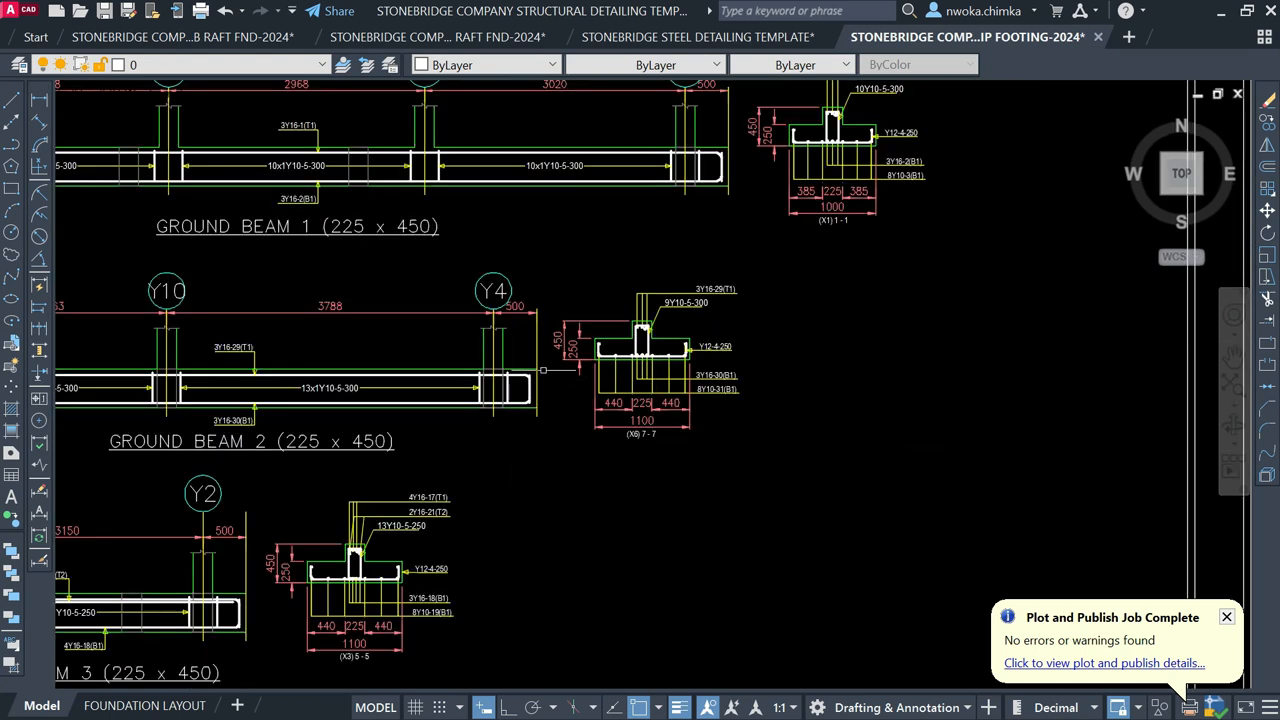
scroll(548, 370, "down", 3)
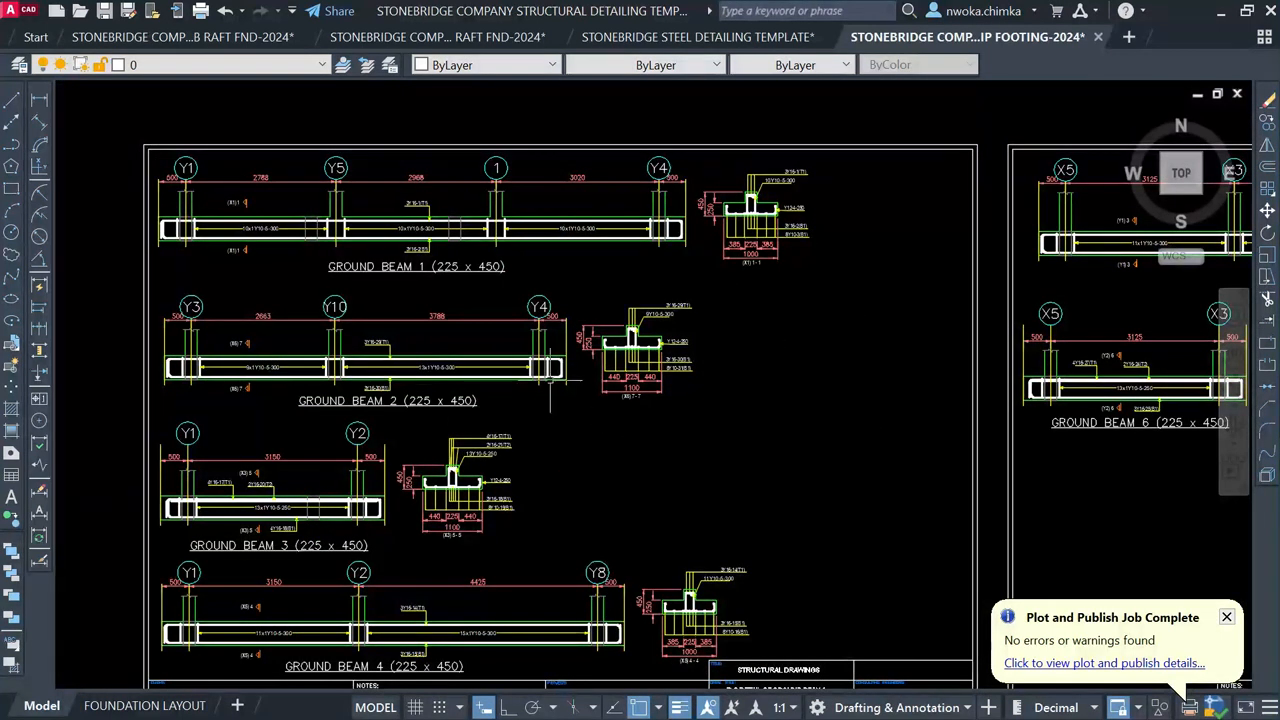
scroll(624, 282, "down", 4)
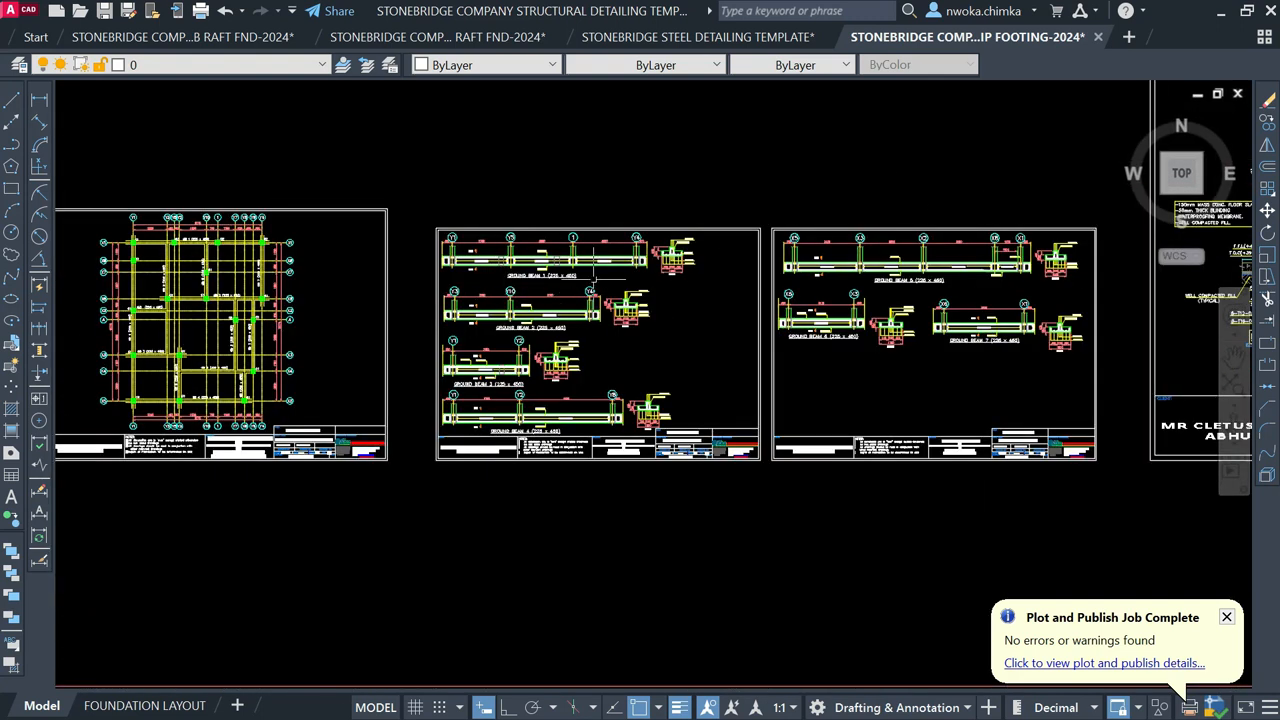
middle_click_drag(596, 365, 599, 416)
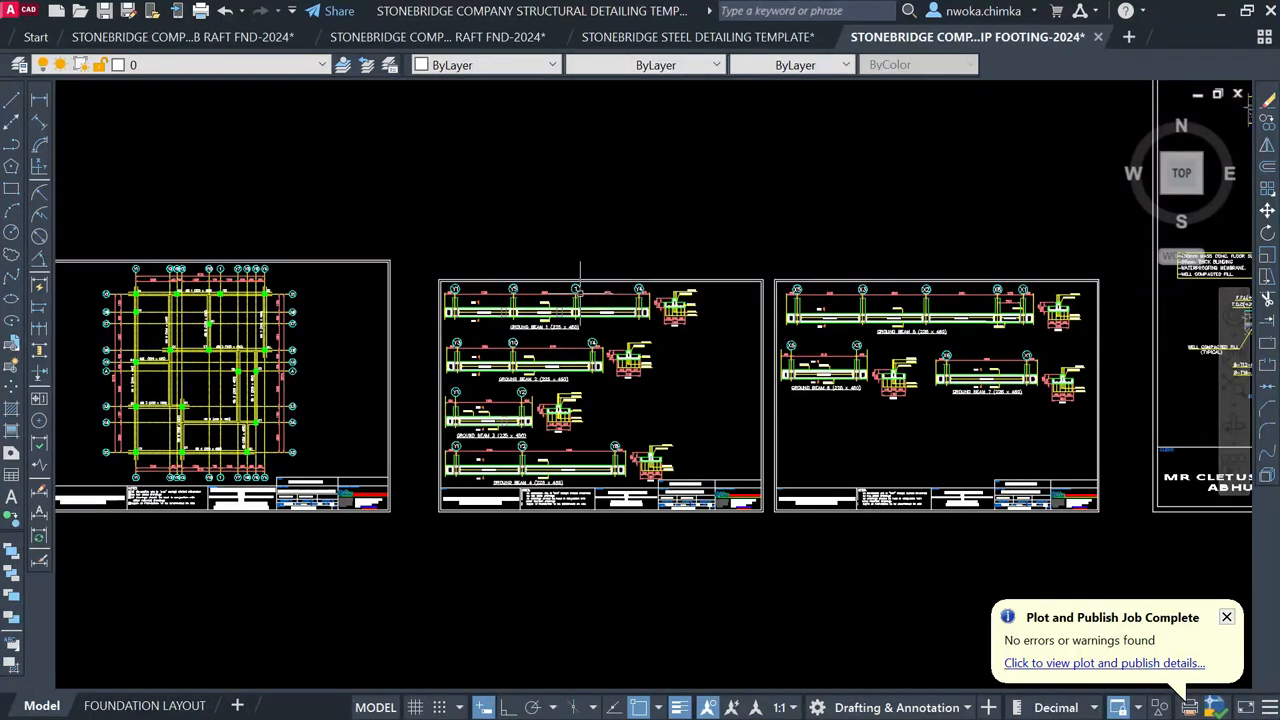
scroll(608, 355, "down", 1)
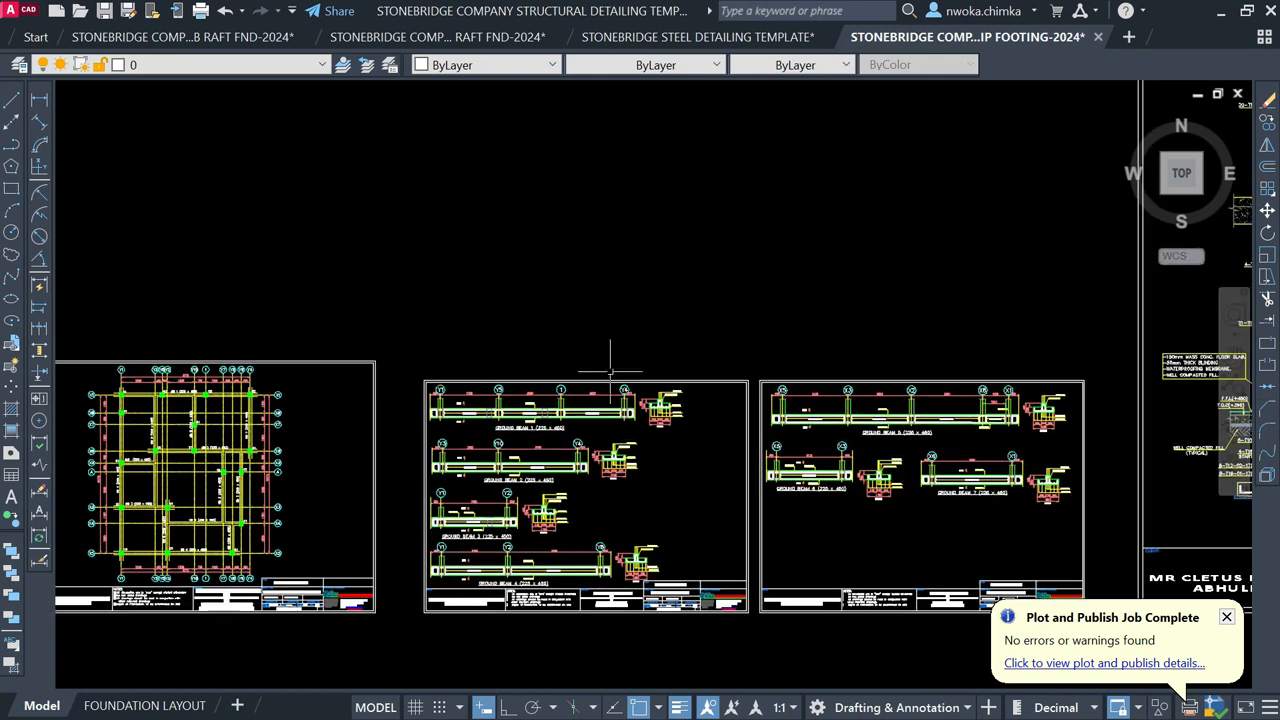
scroll(637, 308, "down", 2)
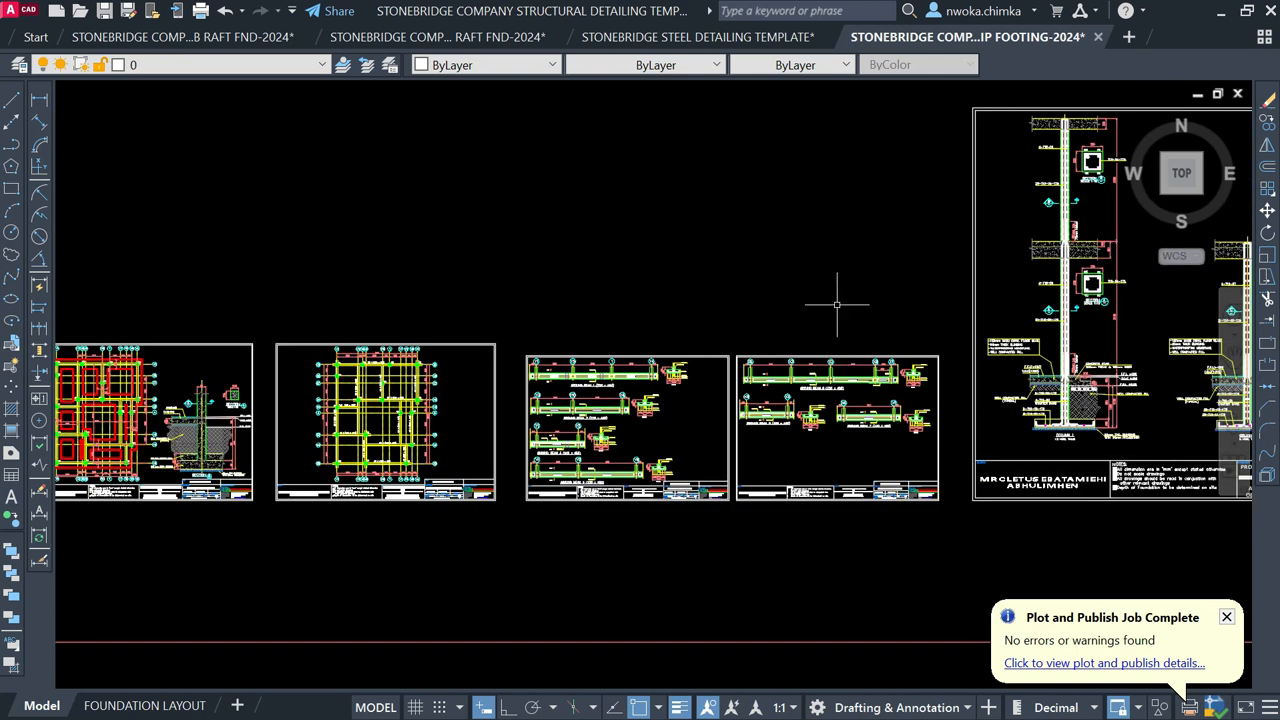
scroll(857, 359, "up", 4)
left_click(1220, 12)
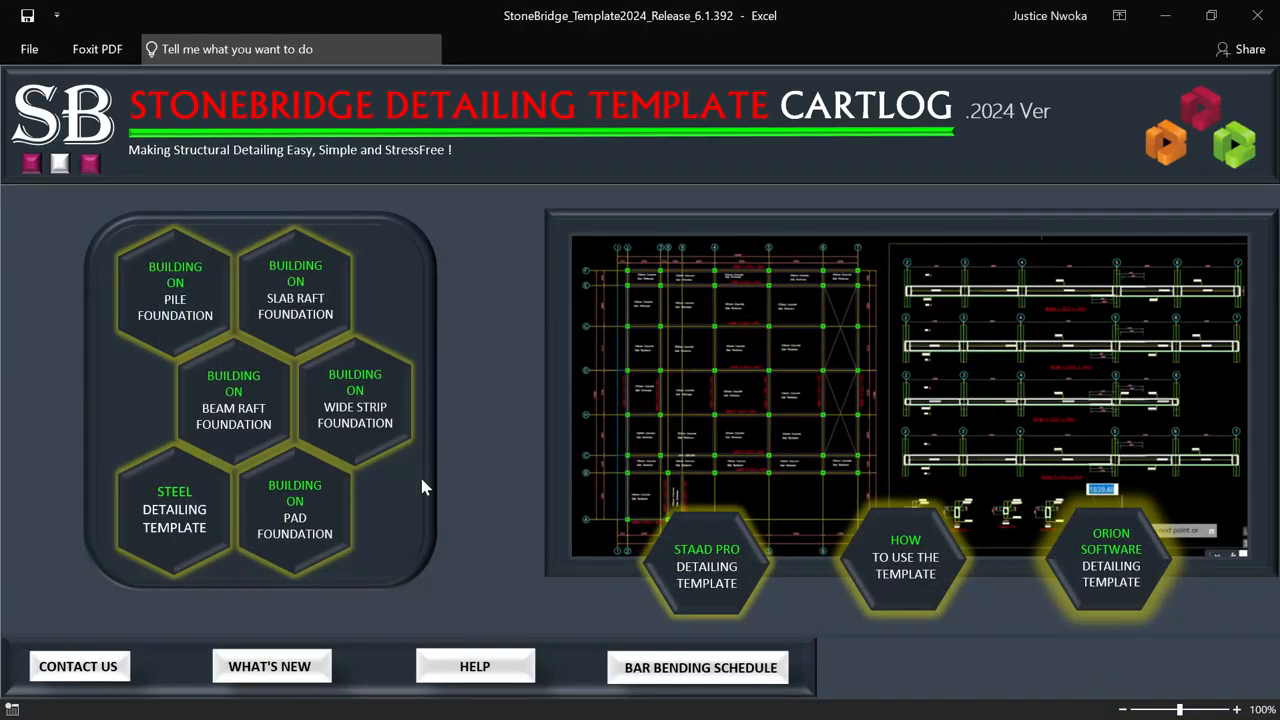
Step: Launch the BUILDING ON PAD FOUNDATION template drawing from the dashboard
left_click(296, 508)
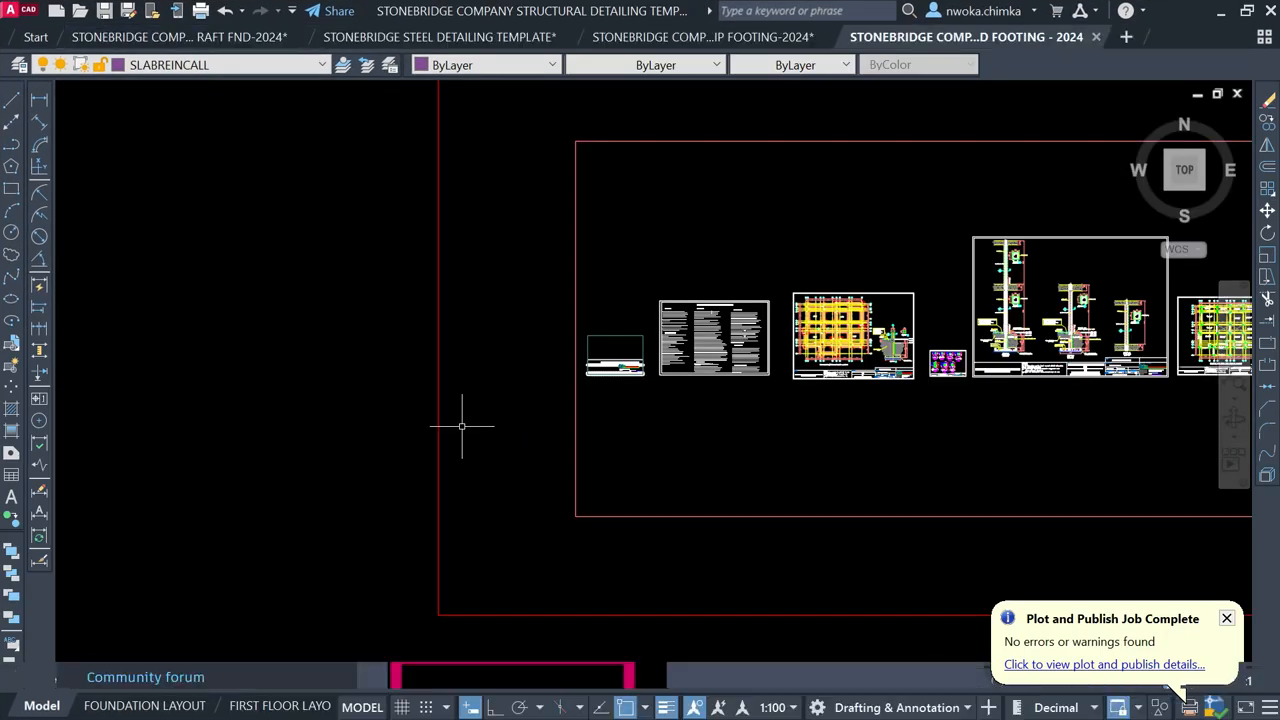
Step: Pan from the Column 1 detail to the slab reinforcement sheet, then minimise AutoCAD
scroll(700, 378, "up", 8)
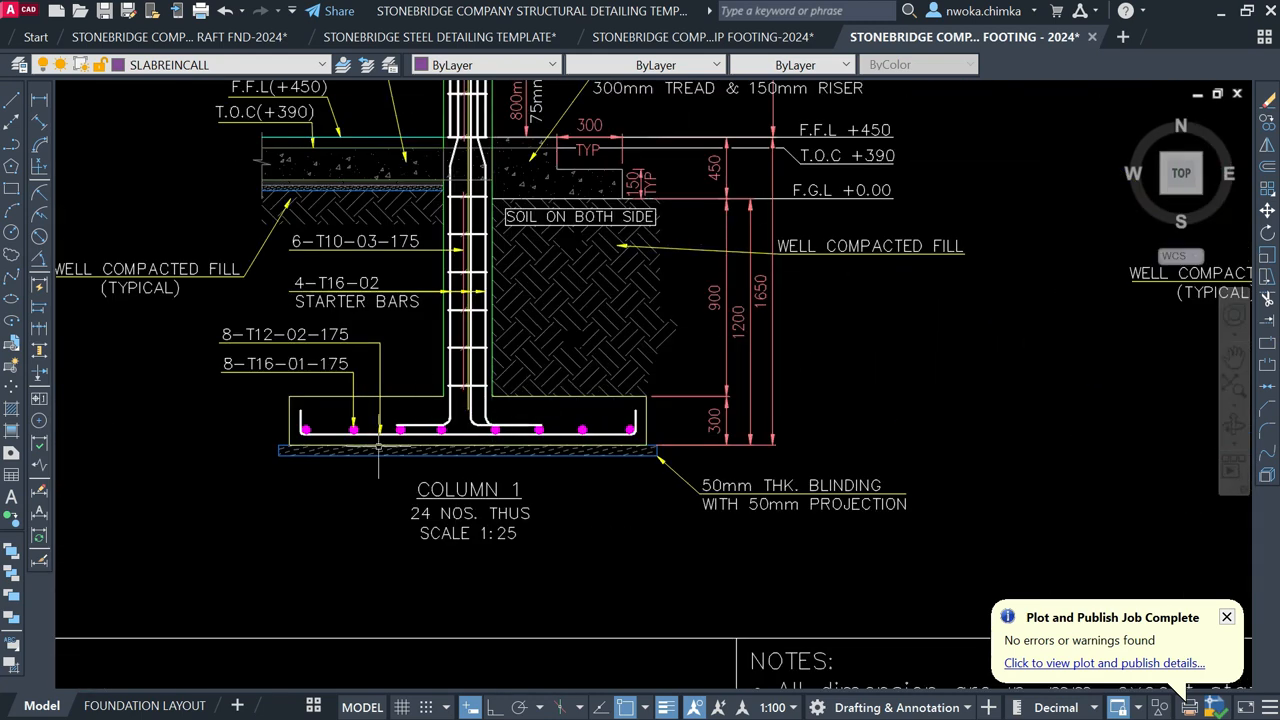
scroll(440, 428, "down", 8)
middle_click_drag(742, 424, 508, 418)
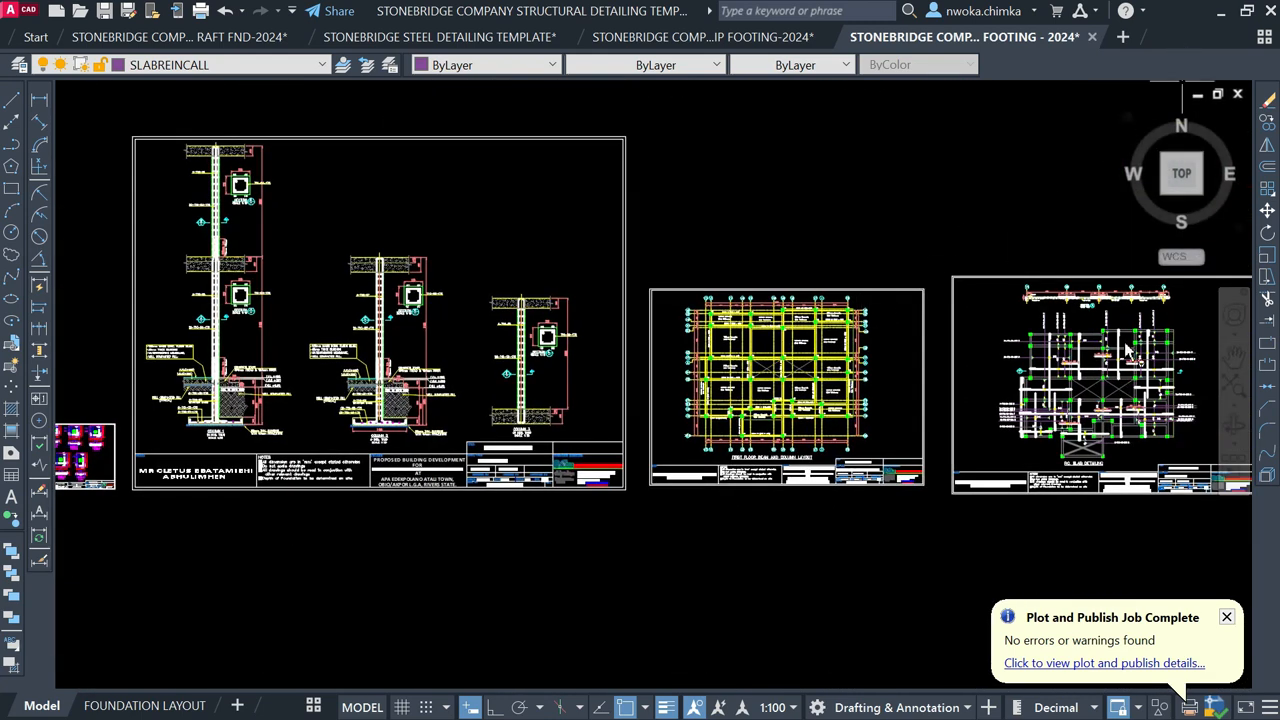
scroll(1142, 380, "up", 4)
middle_click_drag(1010, 410, 600, 428)
scroll(830, 400, "up", 4)
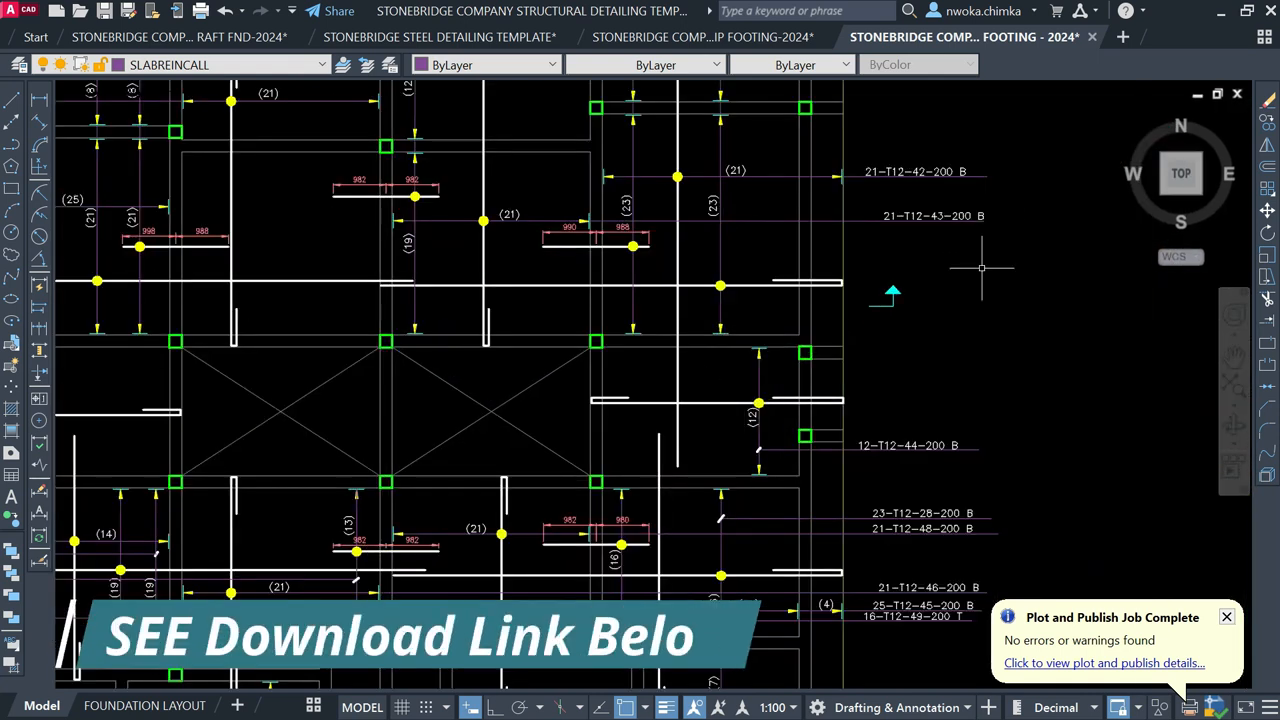
scroll(980, 264, "down", 2)
left_click(1221, 12)
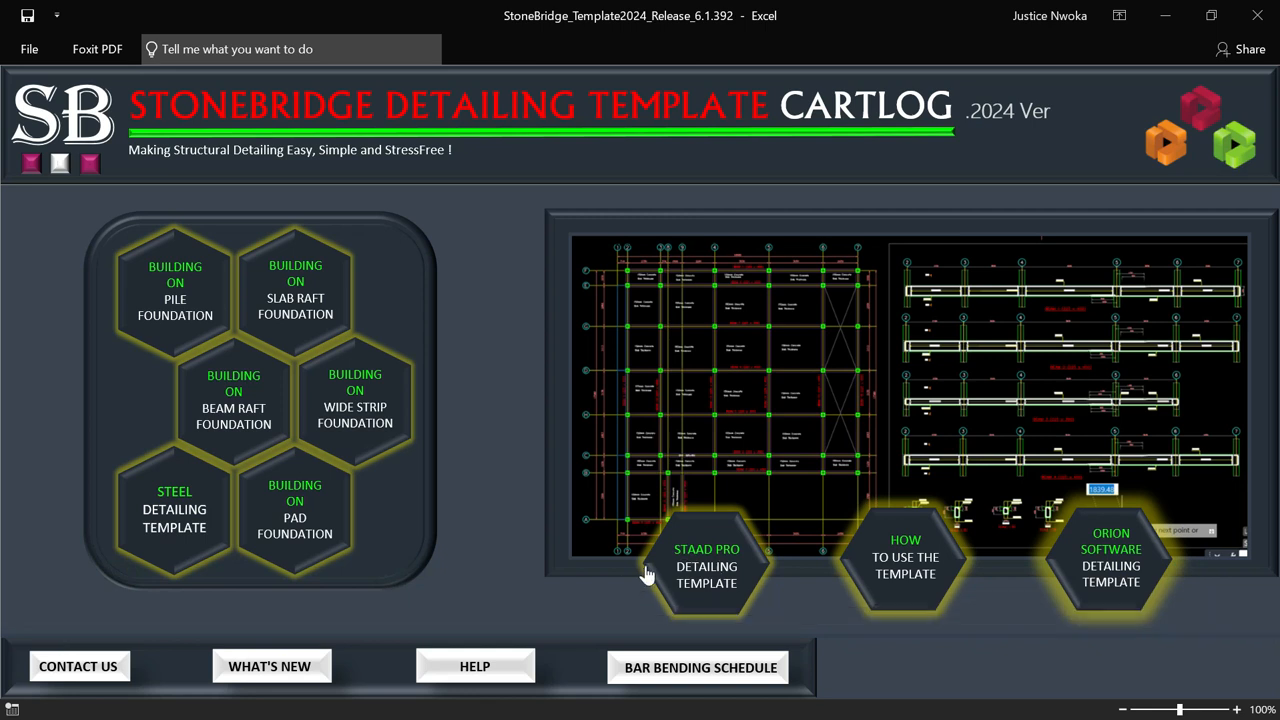
Step: Launch the STAAD PRO DETAILING TEMPLATE and maximise its AutoCAD window
left_click(727, 569)
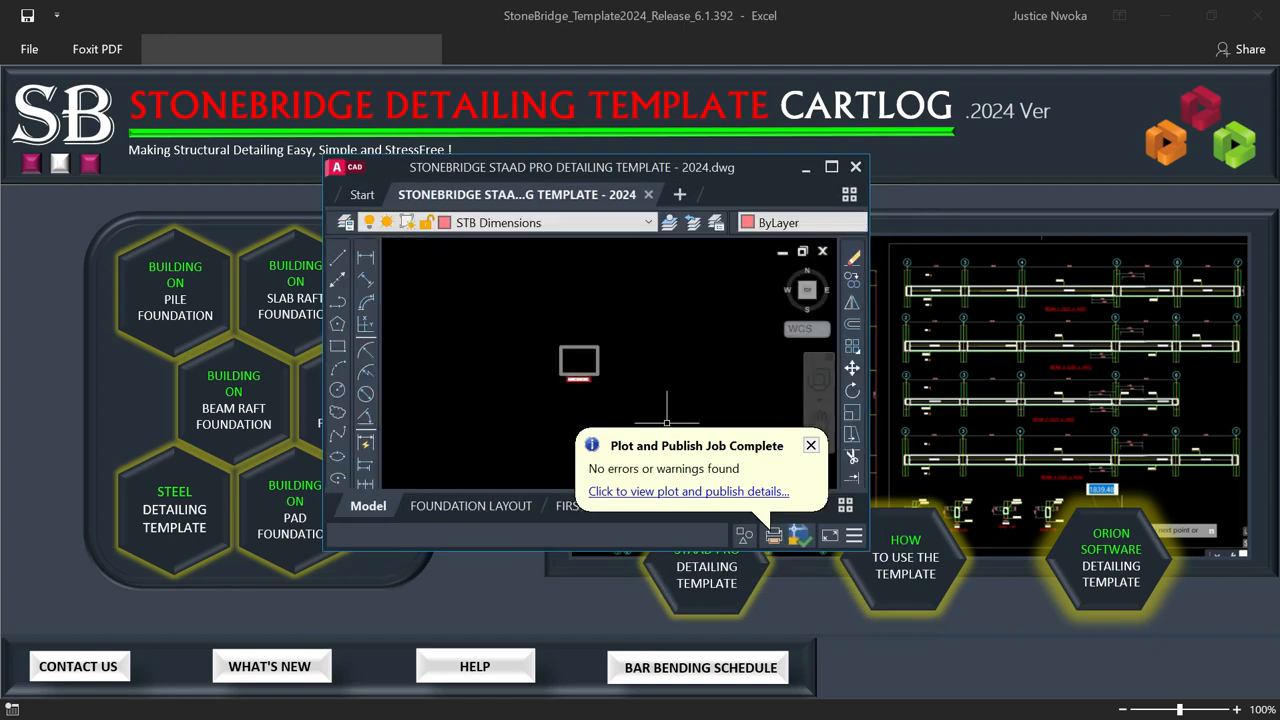
left_click(832, 168)
Step: Zoom in and bring the STAAD Pro drawing's row of sheets into view
scroll(520, 424, "up", 2)
scroll(741, 397, "up", 2)
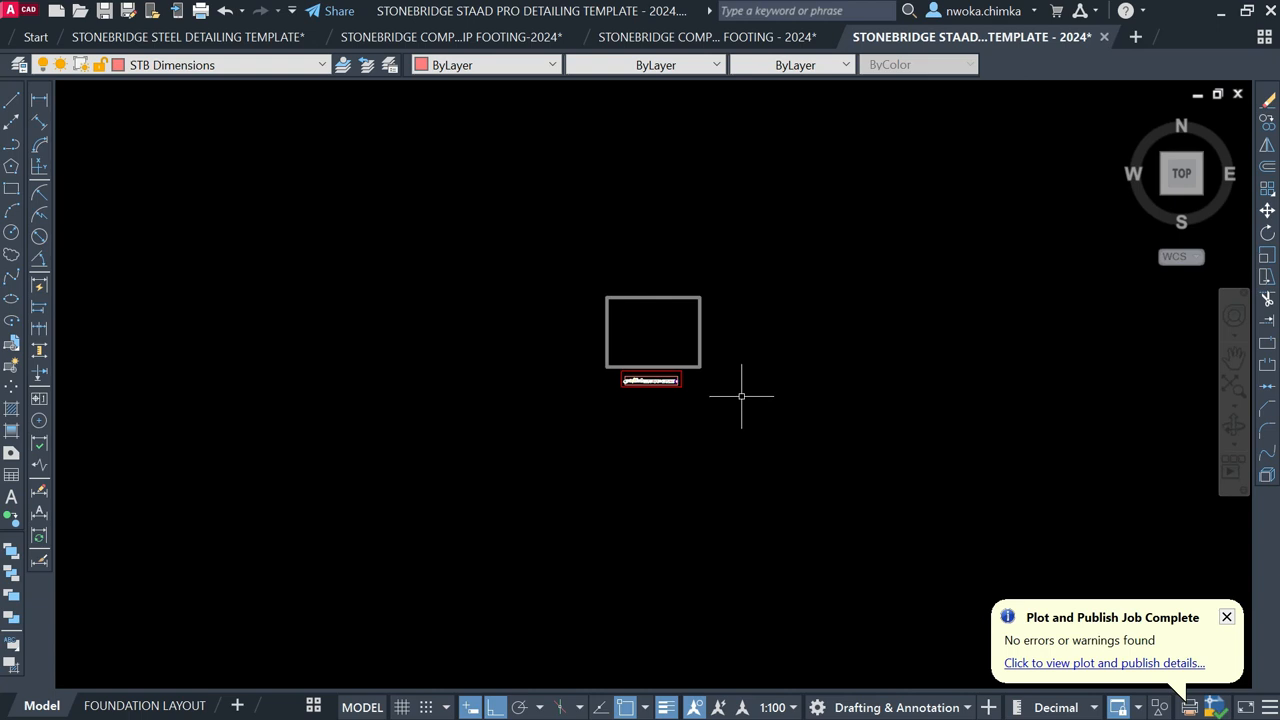
scroll(740, 395, "up", 4)
scroll(506, 334, "up", 2)
scroll(526, 297, "up", 4)
middle_click_drag(526, 297, 557, 364)
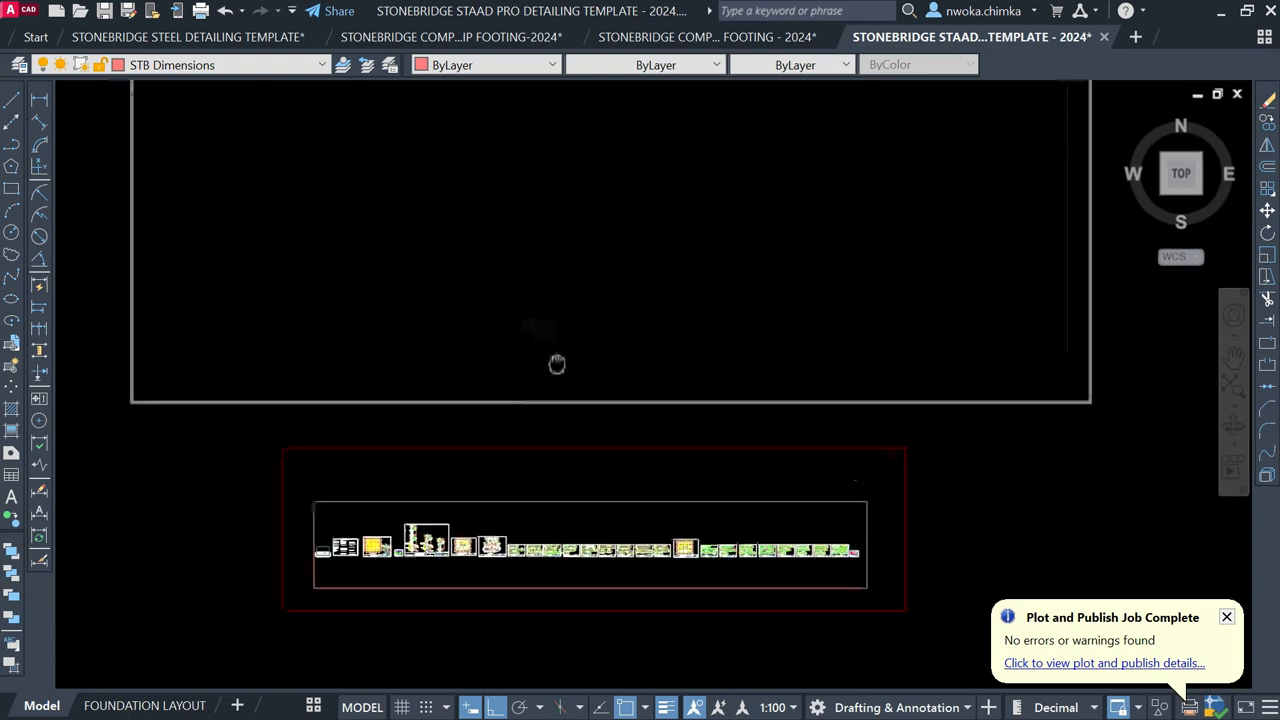
scroll(580, 351, "down", 2)
middle_click_drag(583, 280, 586, 320)
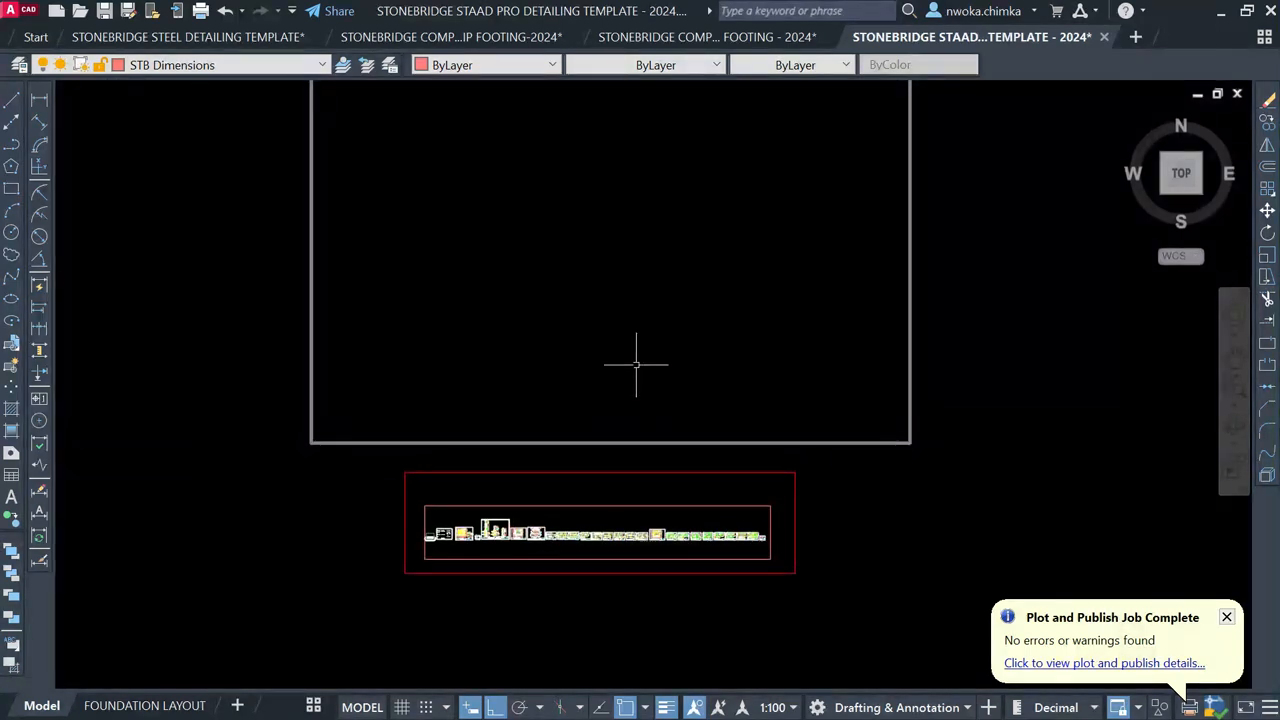
Step: Zoom across the sheets to the foundation layout sheet
scroll(500, 480, "up", 2)
scroll(414, 580, "up", 1)
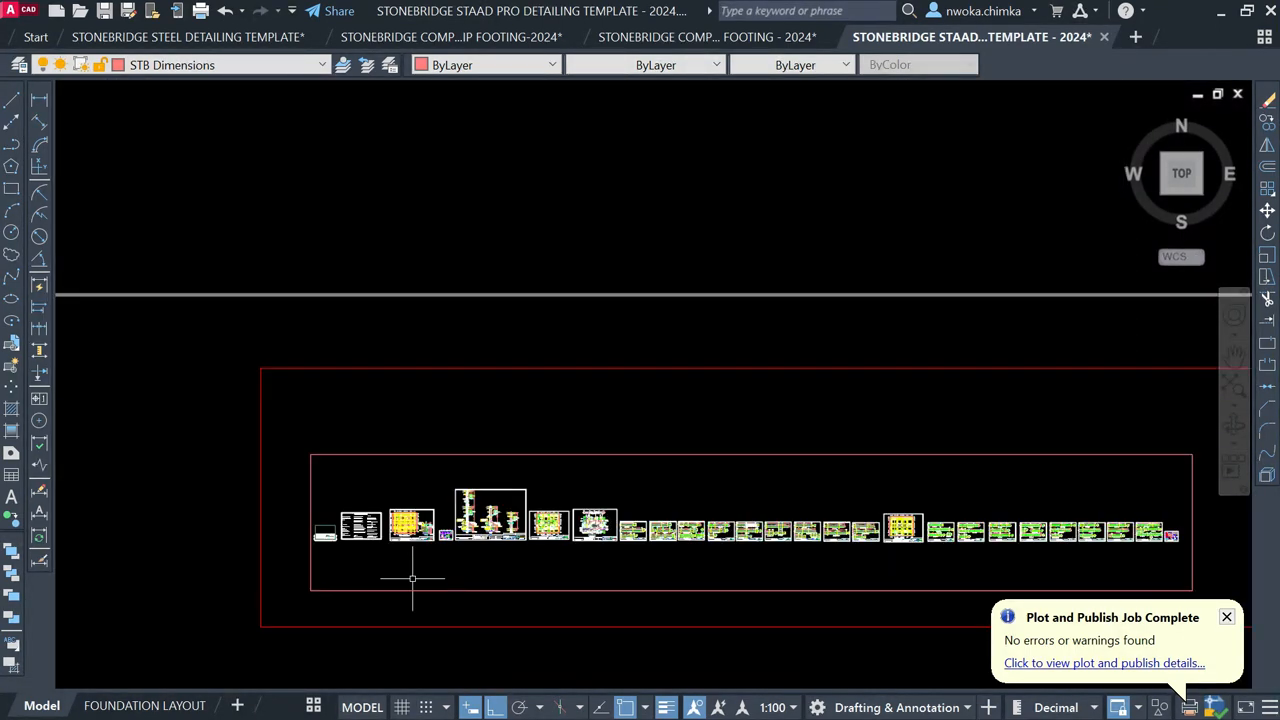
scroll(485, 540, "up", 3)
scroll(545, 508, "up", 4)
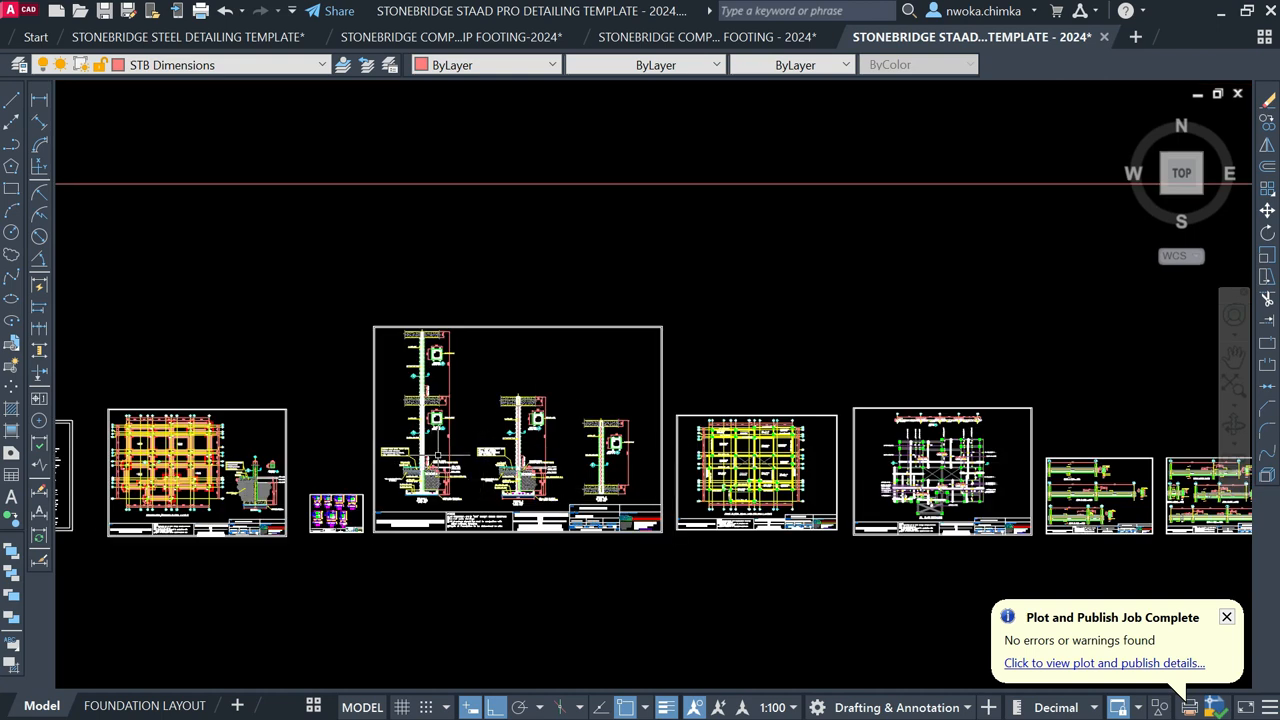
scroll(430, 459, "up", 3)
scroll(483, 427, "down", 4)
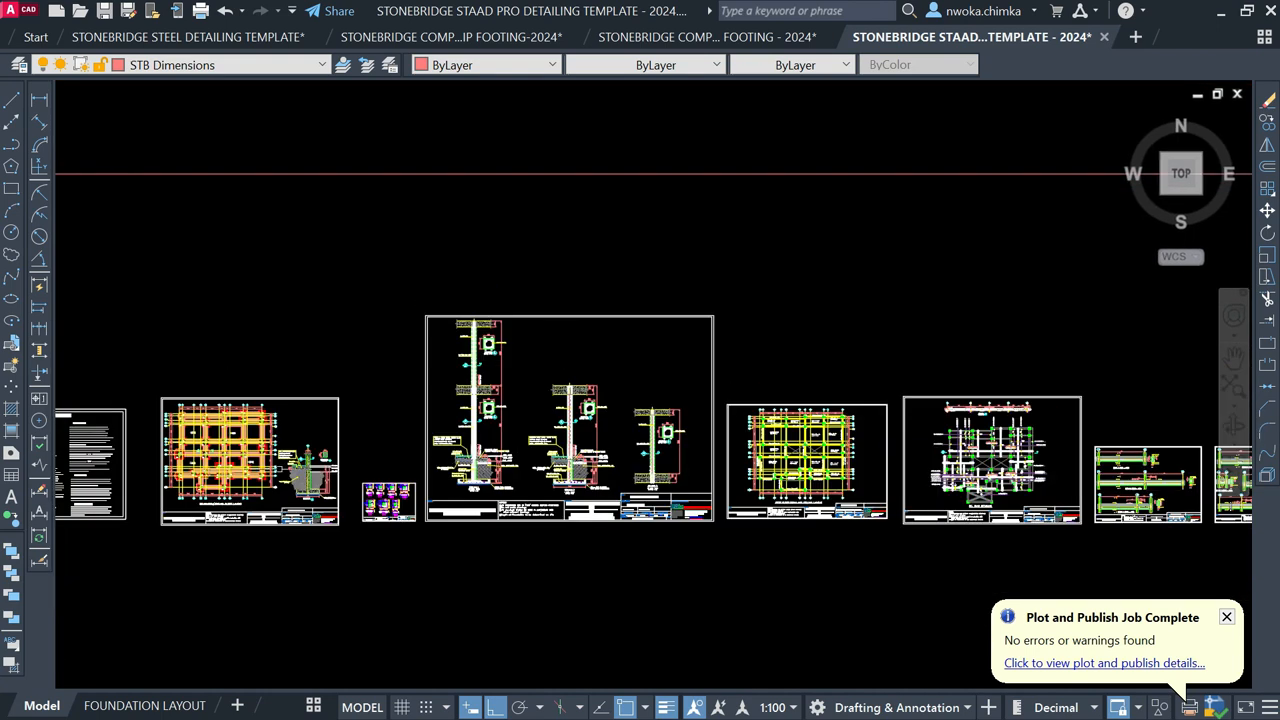
scroll(283, 465, "up", 4)
mouse_move(283, 465)
middle_mouse_down()
mouse_move(660, 431)
mouse_move(466, 434)
mouse_move(191, 391)
middle_mouse_up()
scroll(504, 450, "down", 2)
scroll(509, 454, "up", 4)
scroll(655, 433, "up", 2)
scroll(585, 406, "down", 2)
Step: Inspect the column and BASE 2–4 detail sheets, zoom back out, and minimise AutoCAD
middle_click_drag(669, 446, 186, 367)
scroll(345, 398, "up", 6)
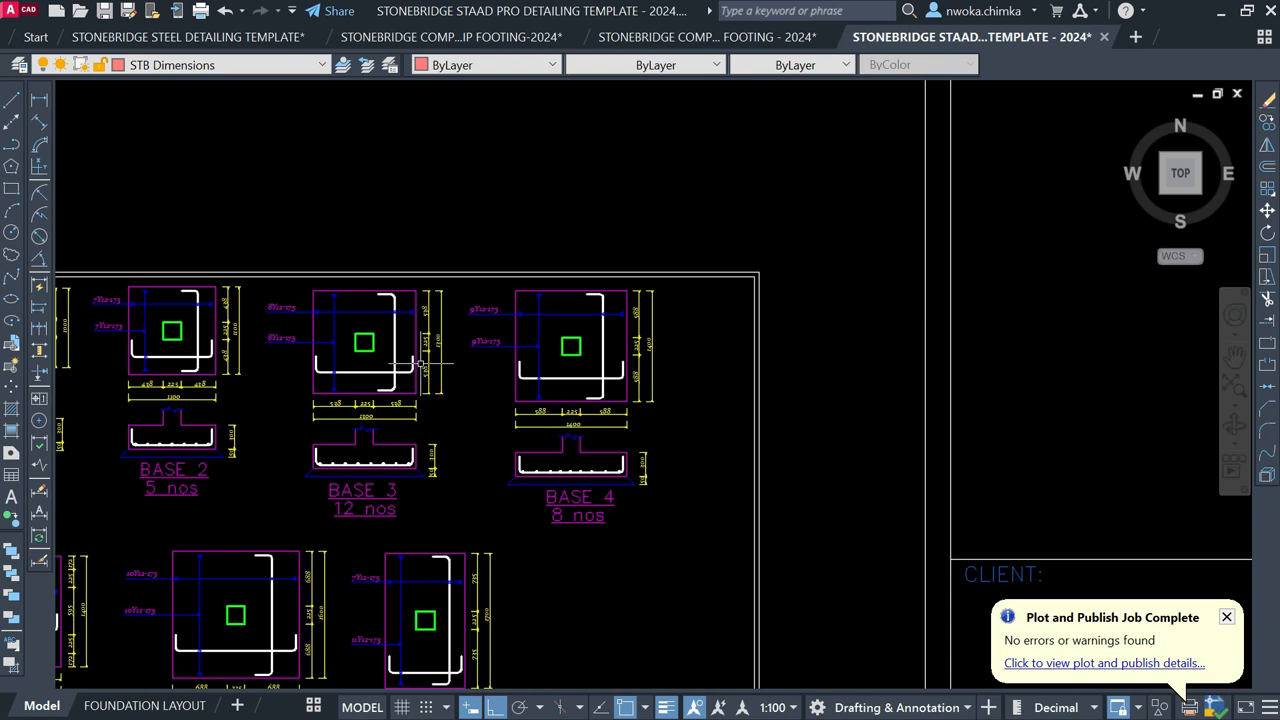
middle_click_drag(363, 375, 401, 379)
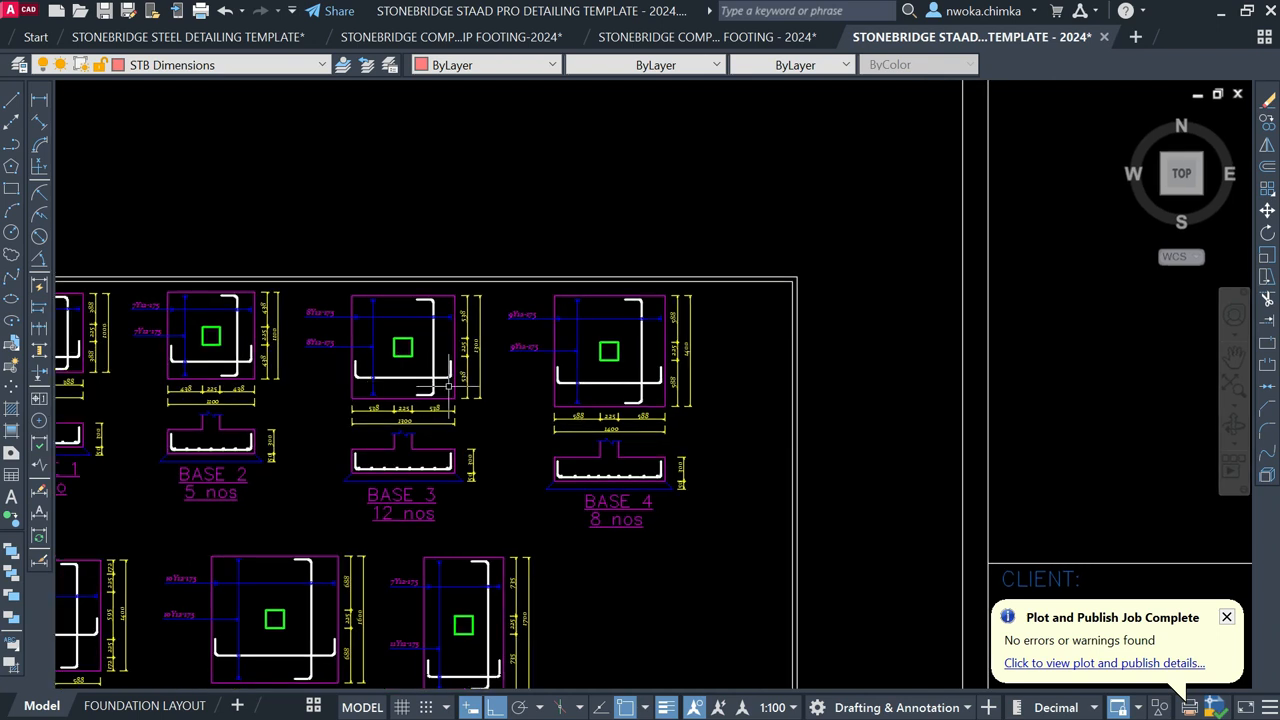
scroll(546, 380, "down", 6)
middle_click_drag(807, 345, 386, 413)
scroll(522, 392, "down", 8)
middle_click_drag(655, 377, 457, 472)
scroll(679, 413, "down", 2)
scroll(768, 387, "down", 4)
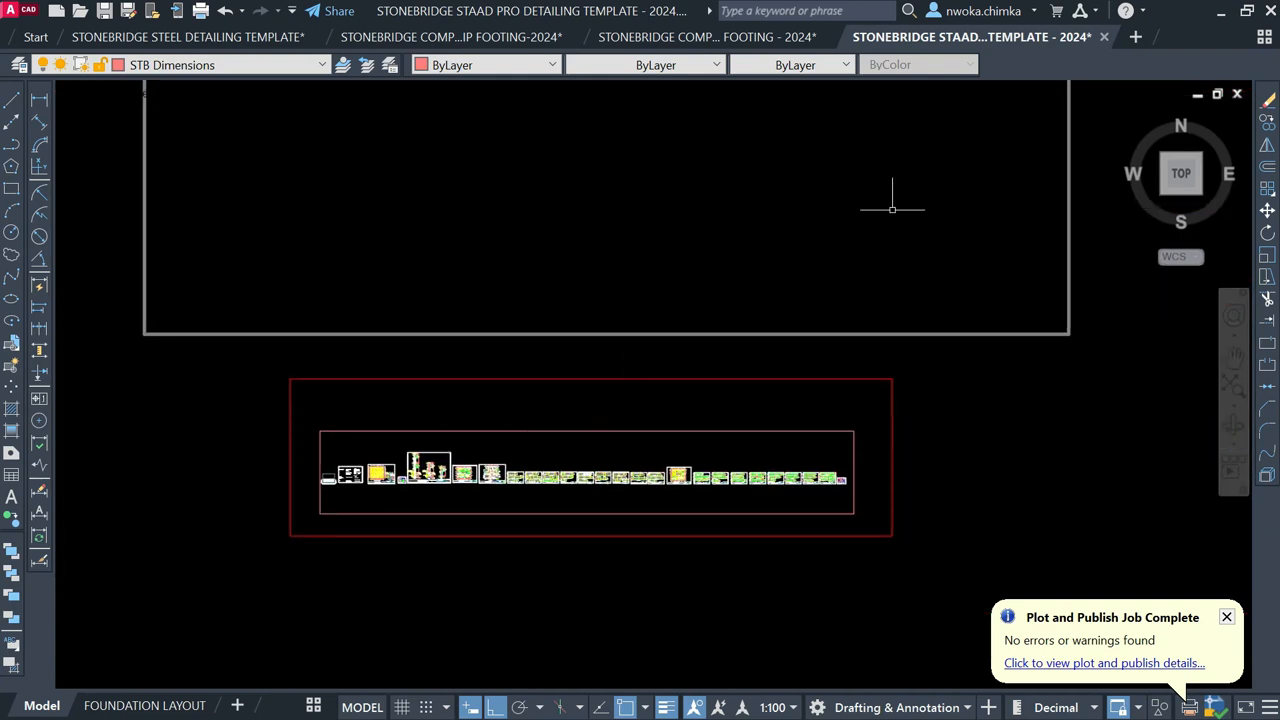
left_click(1218, 14)
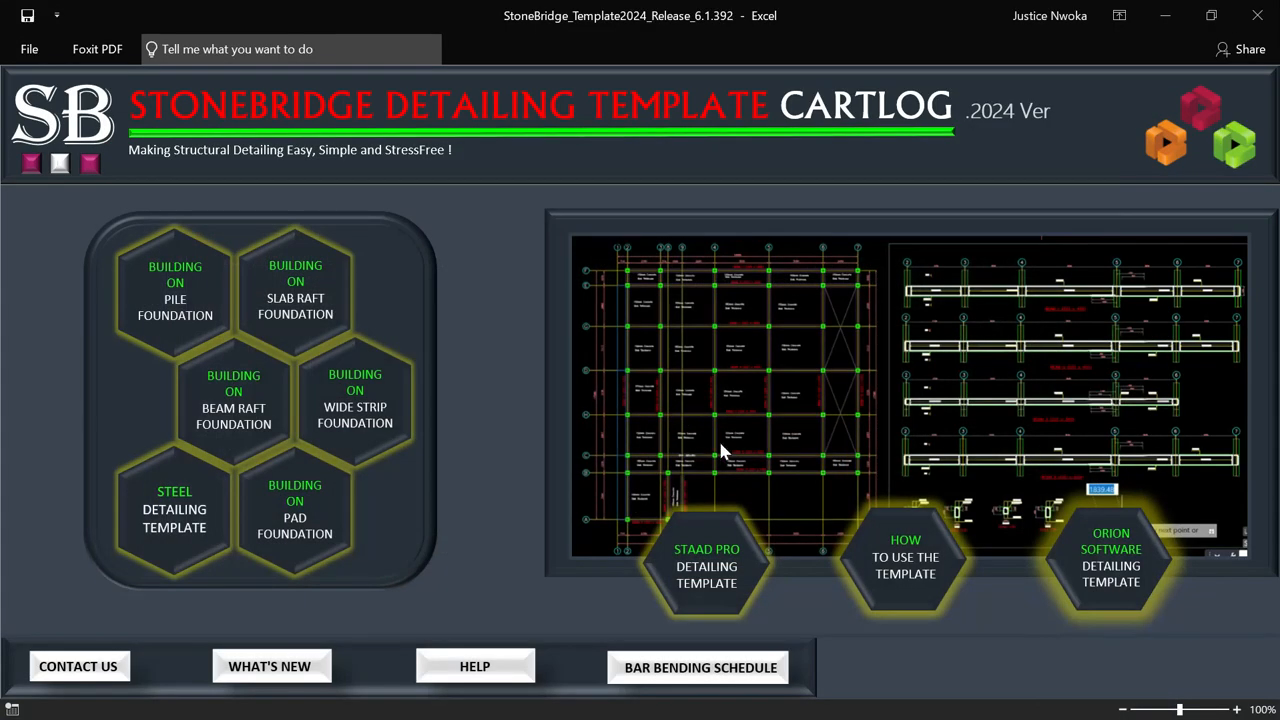
Step: Launch the ORION SOFTWARE DETAILING TEMPLATE and maximise the drawing in AutoCAD
left_click(1114, 553)
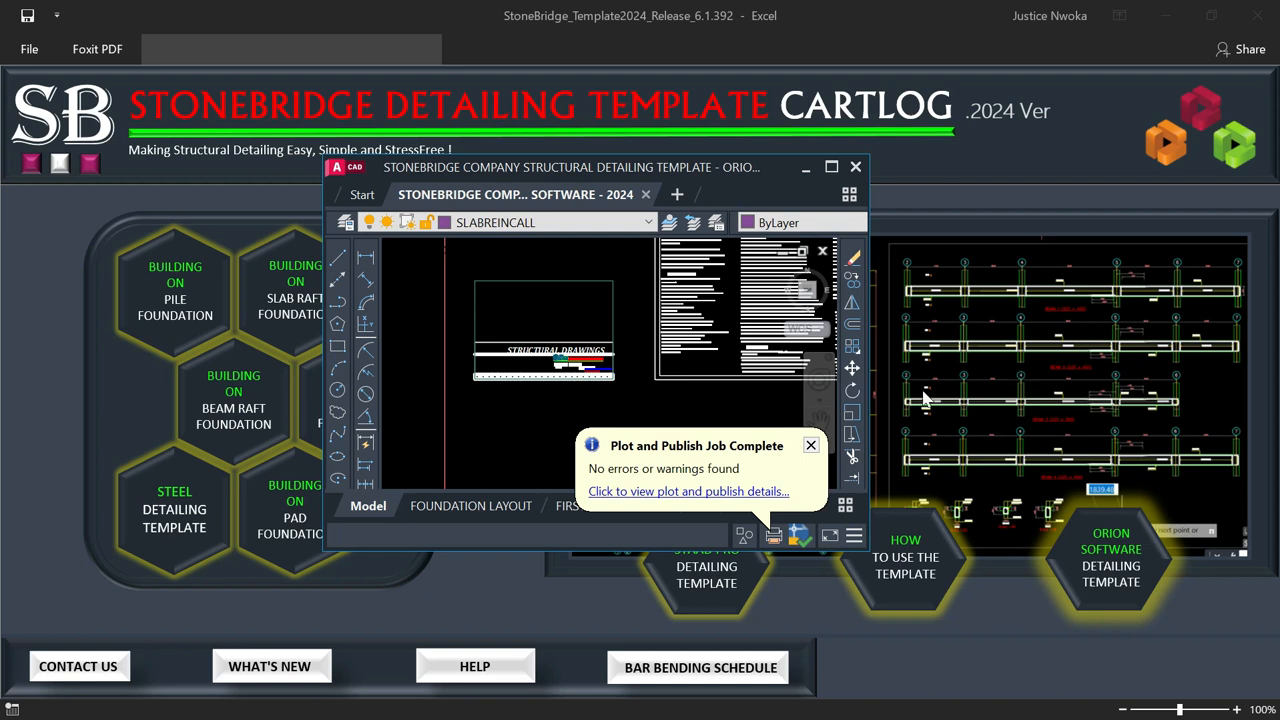
left_click(831, 167)
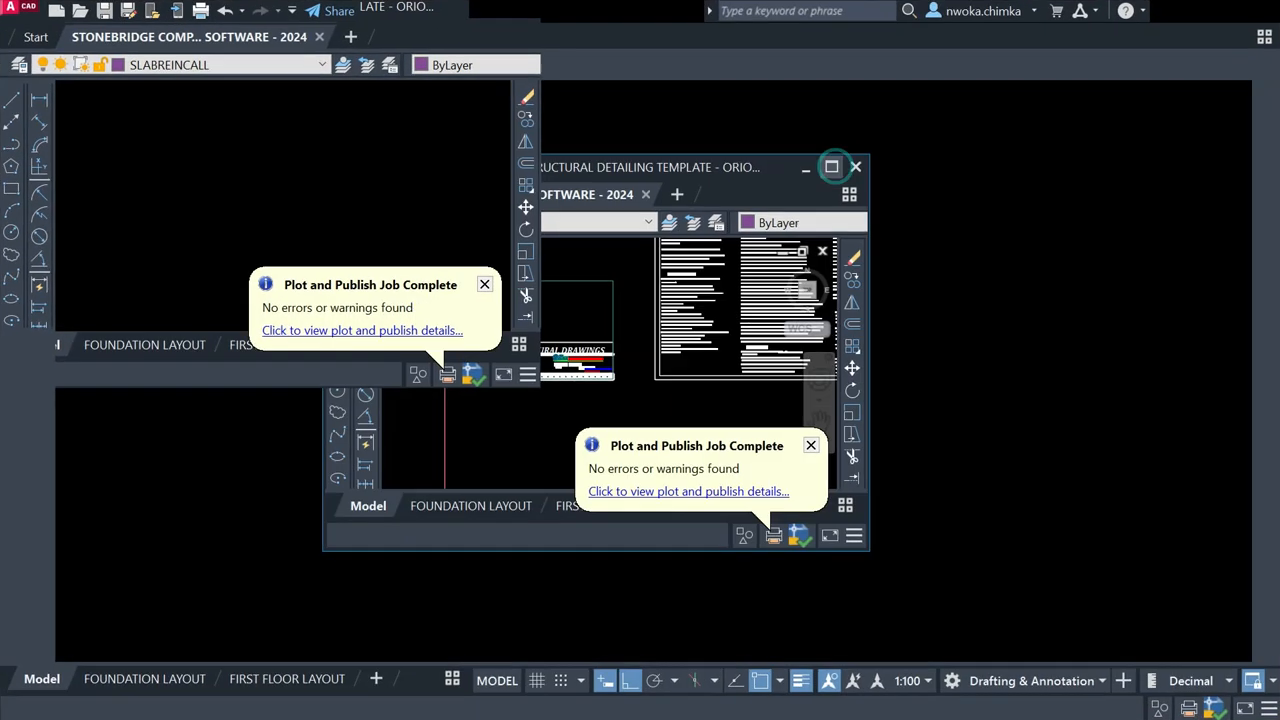
Step: Zoom out and pan across the Orion detailing sheets, then minimize AutoCAD back to Excel
scroll(640, 400, "down", 2)
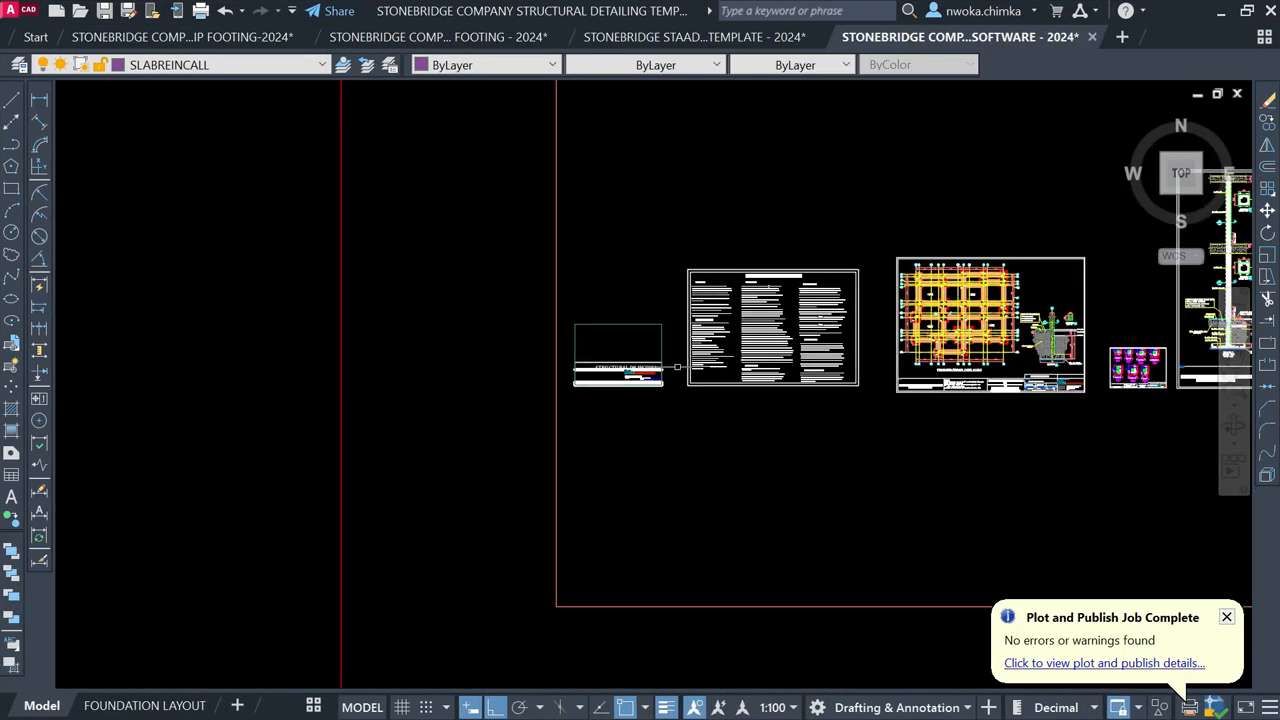
scroll(757, 343, "down", 2)
scroll(629, 363, "down", 2)
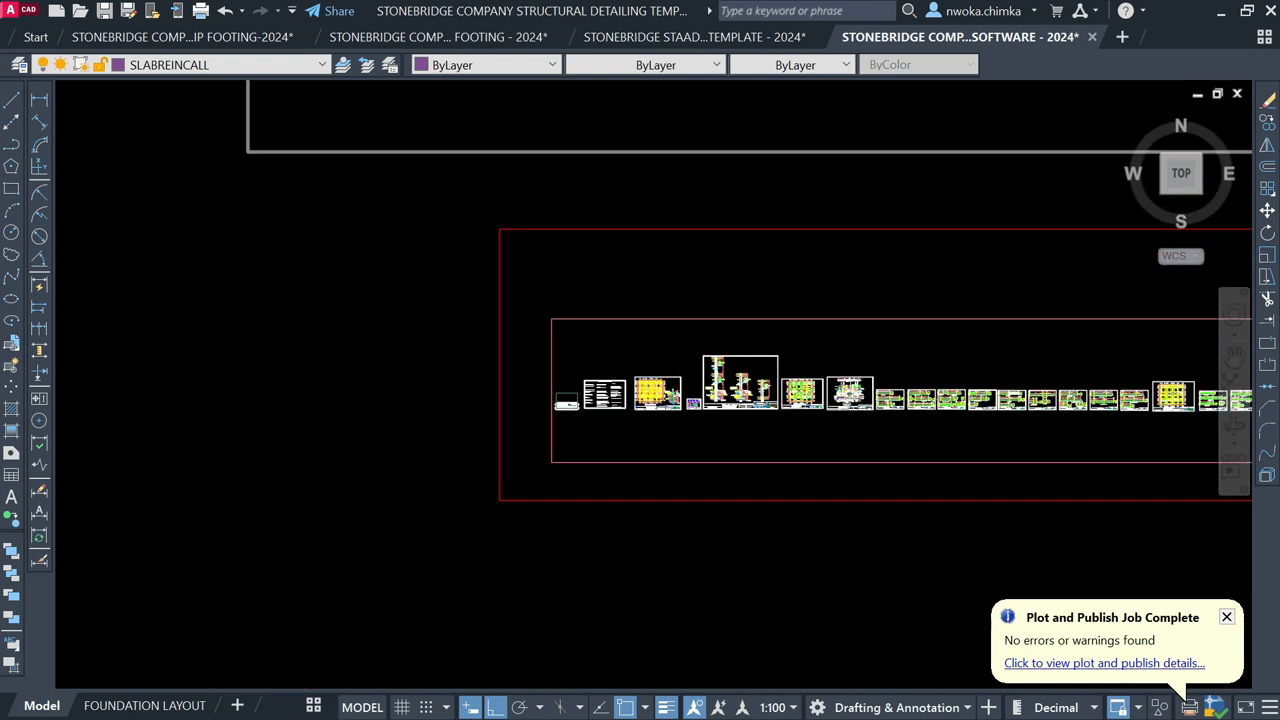
mouse_move(618, 387)
middle_mouse_down()
mouse_move(523, 380)
mouse_move(526, 405)
mouse_move(560, 354)
mouse_move(520, 500)
middle_mouse_up()
scroll(480, 377, "down", 2)
scroll(526, 405, "down", 2)
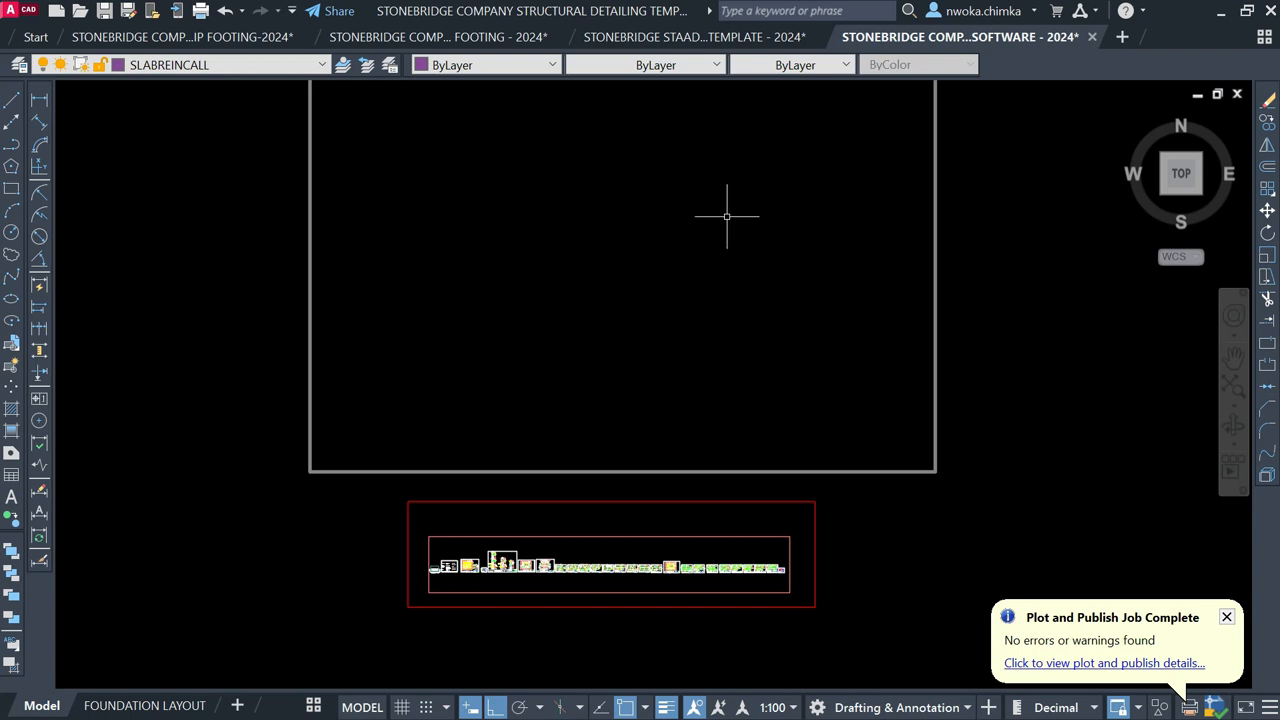
middle_click_drag(726, 223, 691, 341)
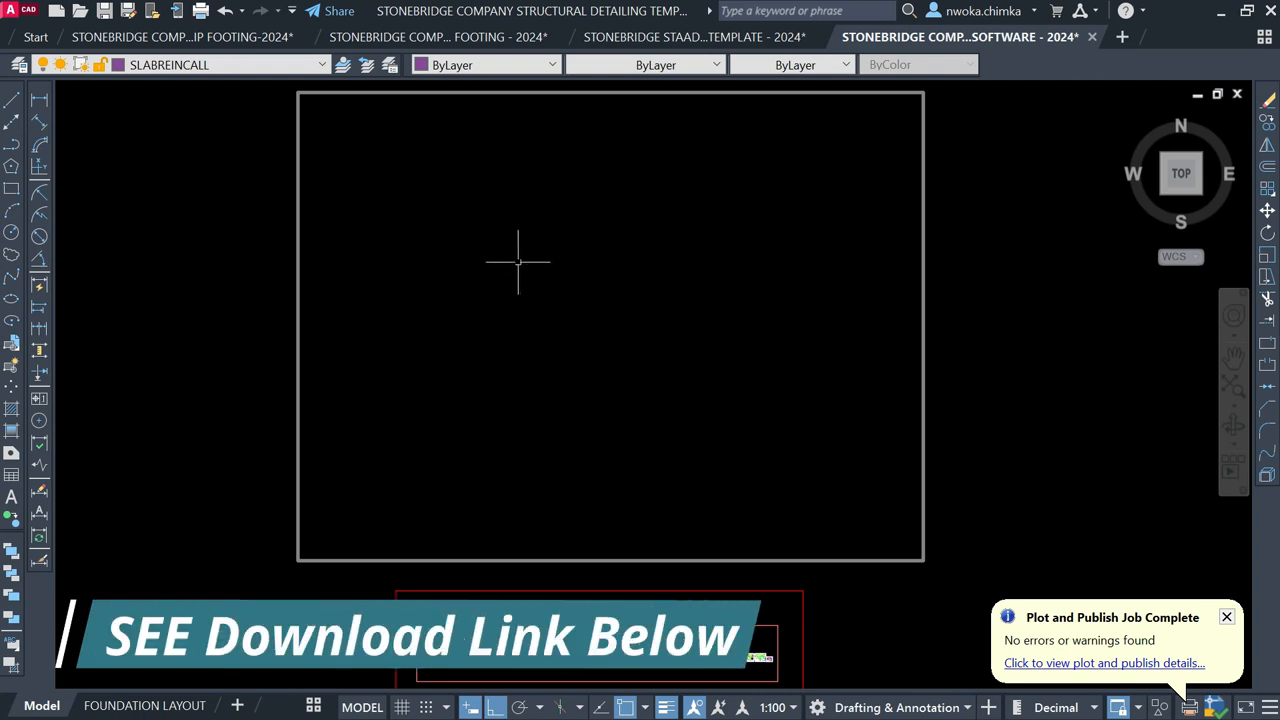
left_click(1219, 11)
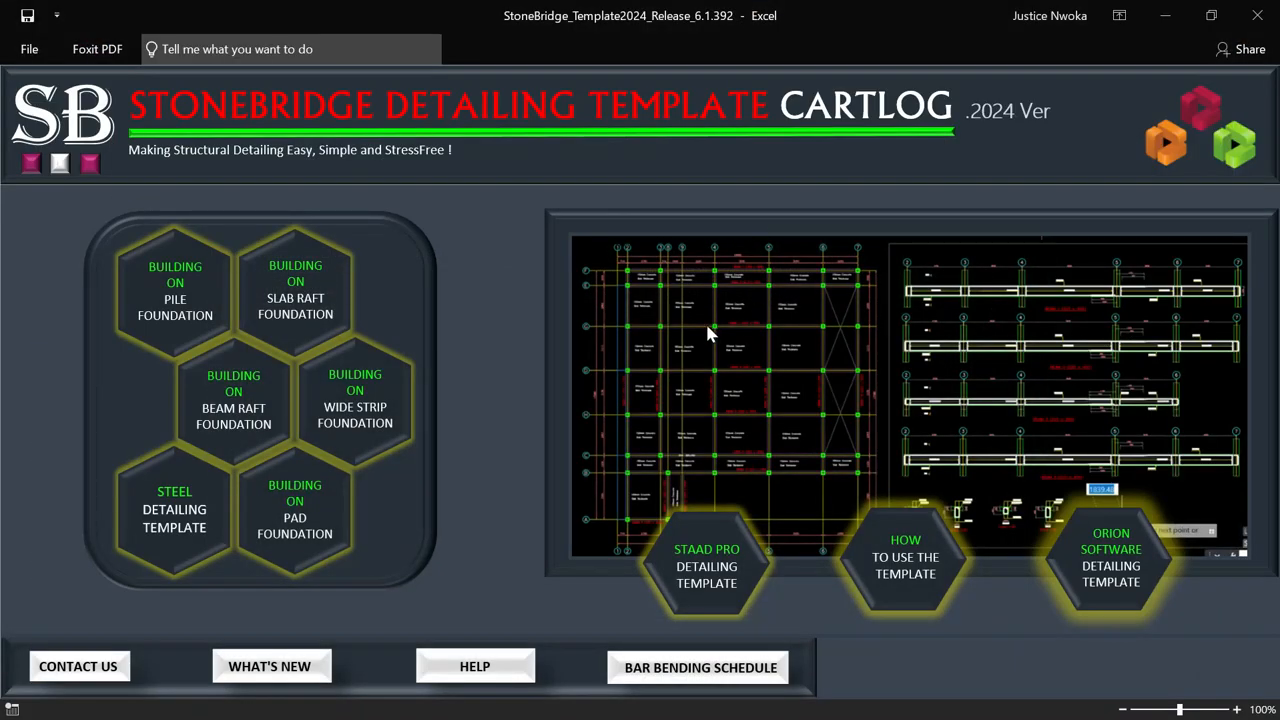
Step: Launch the BAR BENDING SCHEDULE drawing from the dashboard and maximize its AutoCAD window
left_click(697, 668)
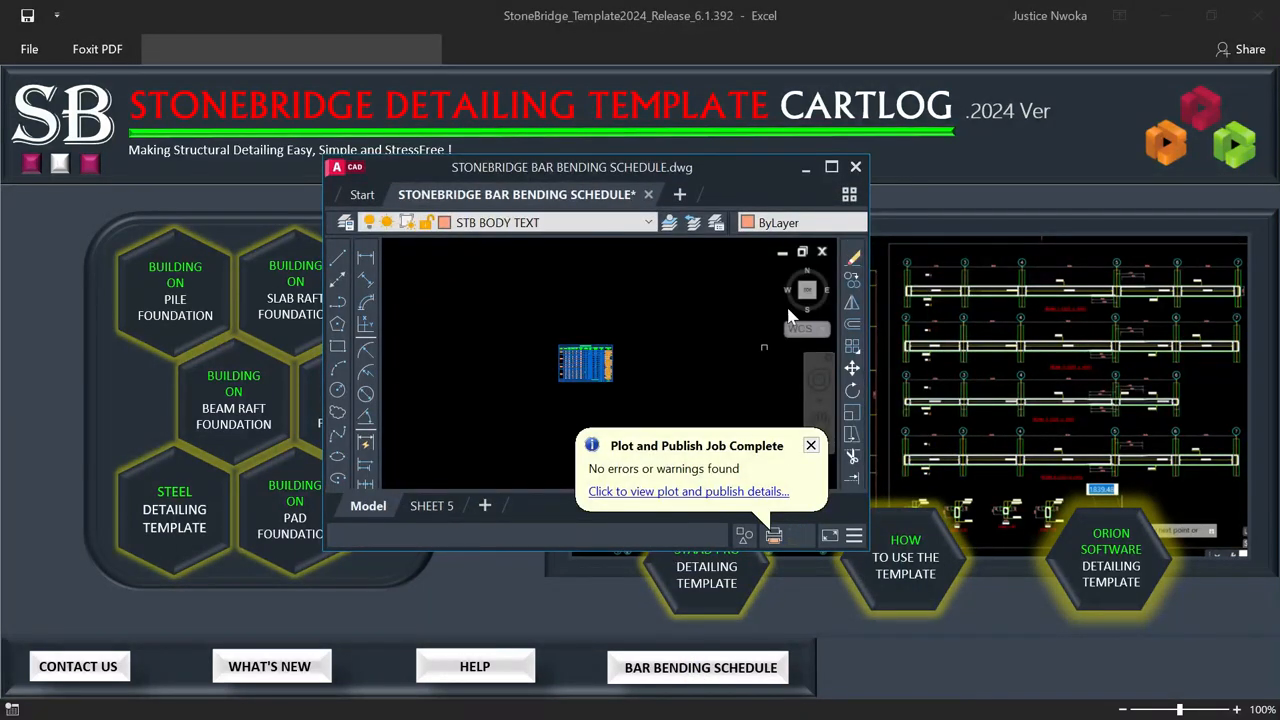
left_click(831, 167)
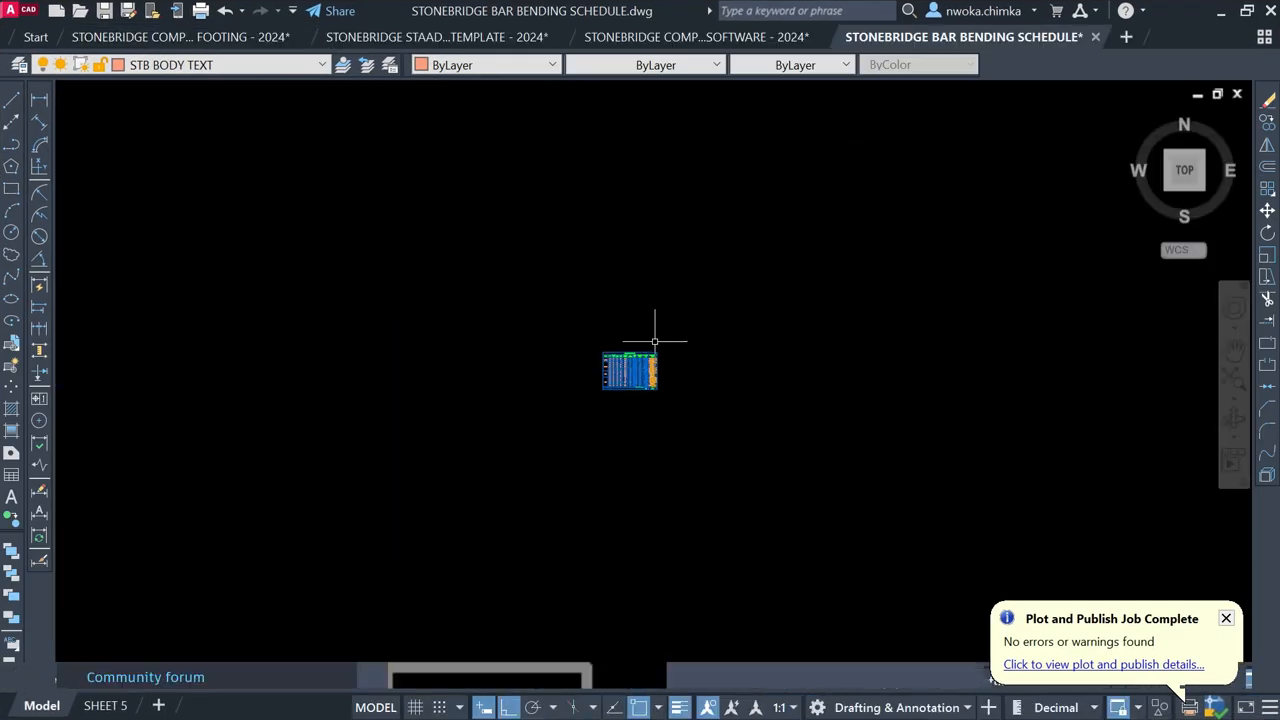
scroll(678, 362, "up", 4)
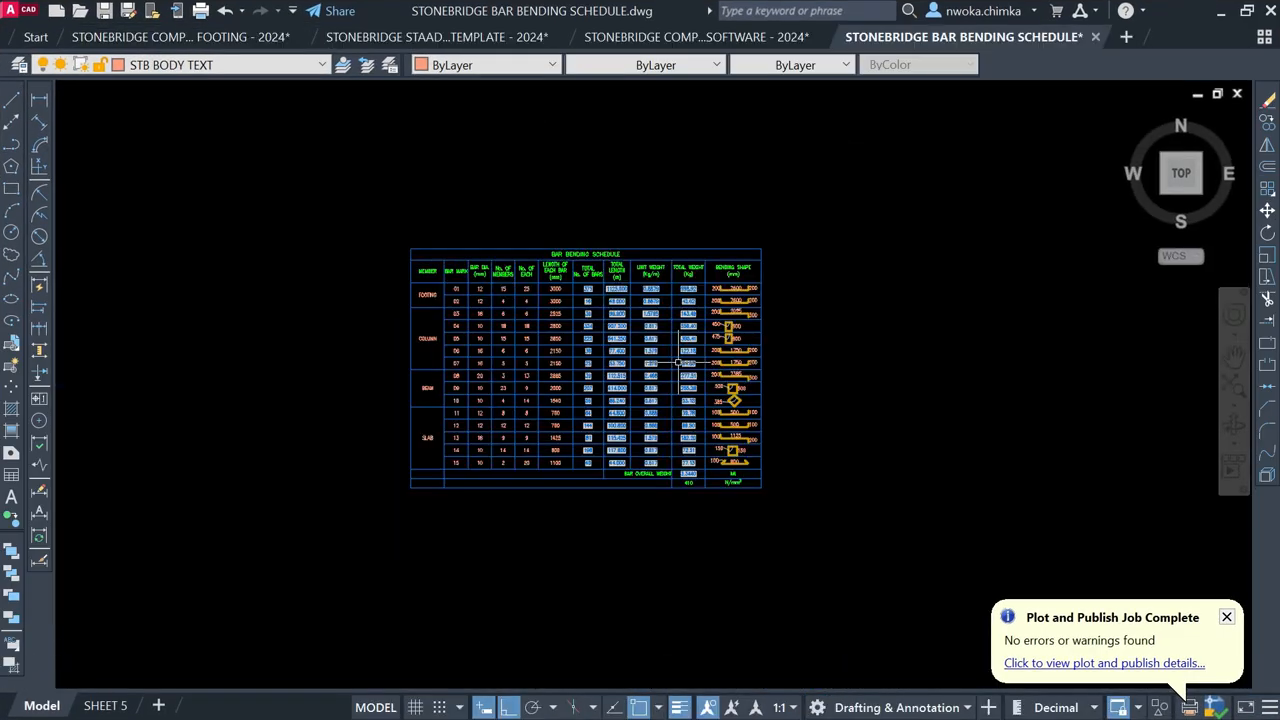
scroll(677, 364, "up", 2)
scroll(572, 212, "up", 2)
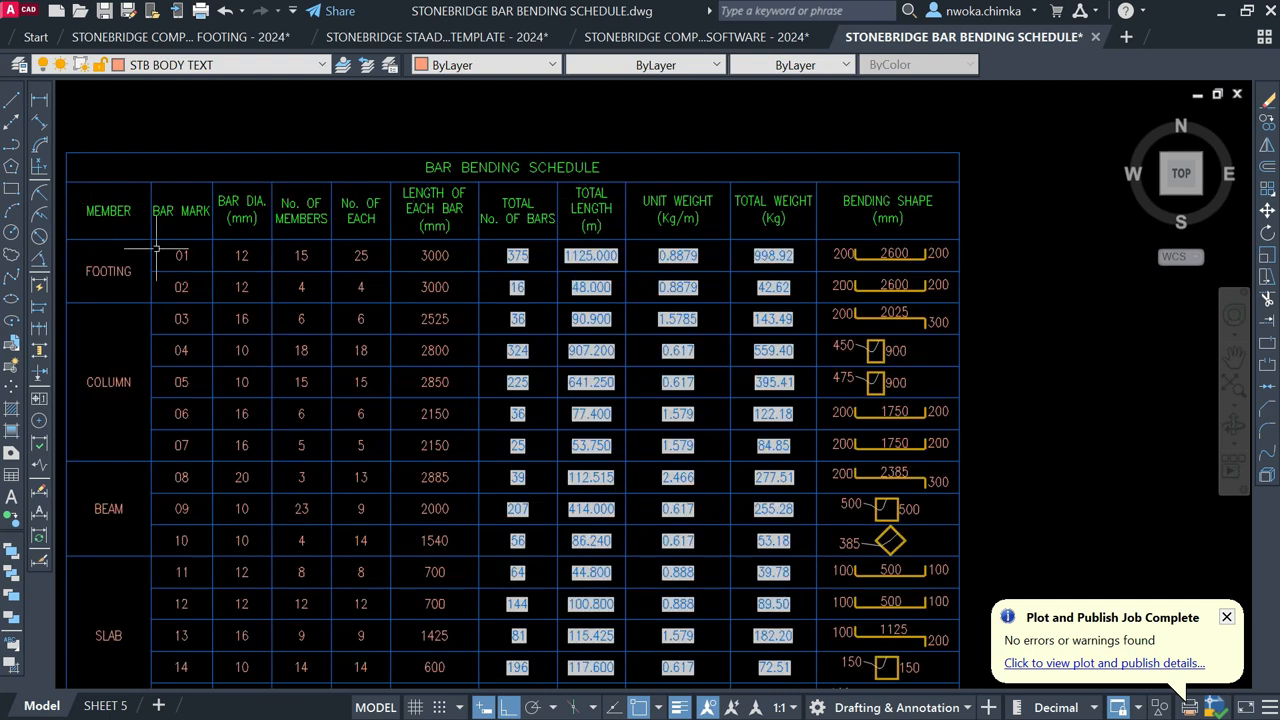
middle_click_drag(121, 385, 198, 330)
middle_click_drag(264, 137, 237, 282)
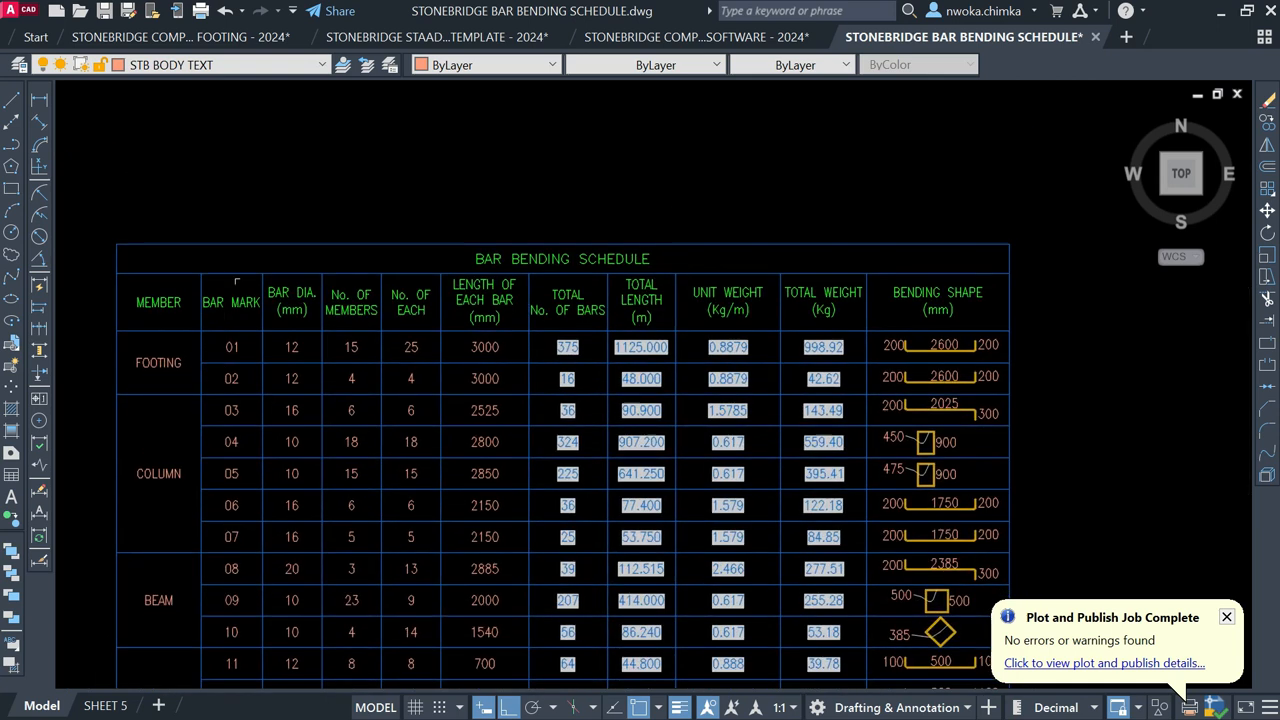
scroll(237, 282, "up", 2)
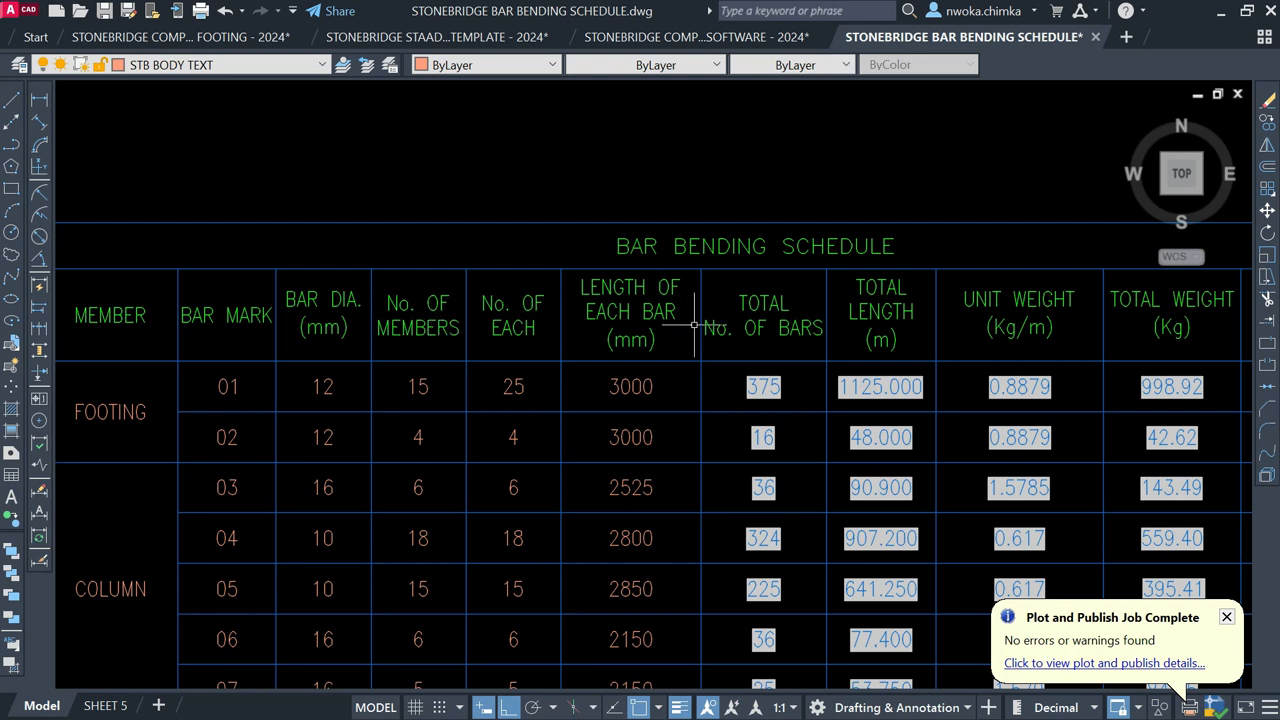
middle_click_drag(692, 322, 476, 297)
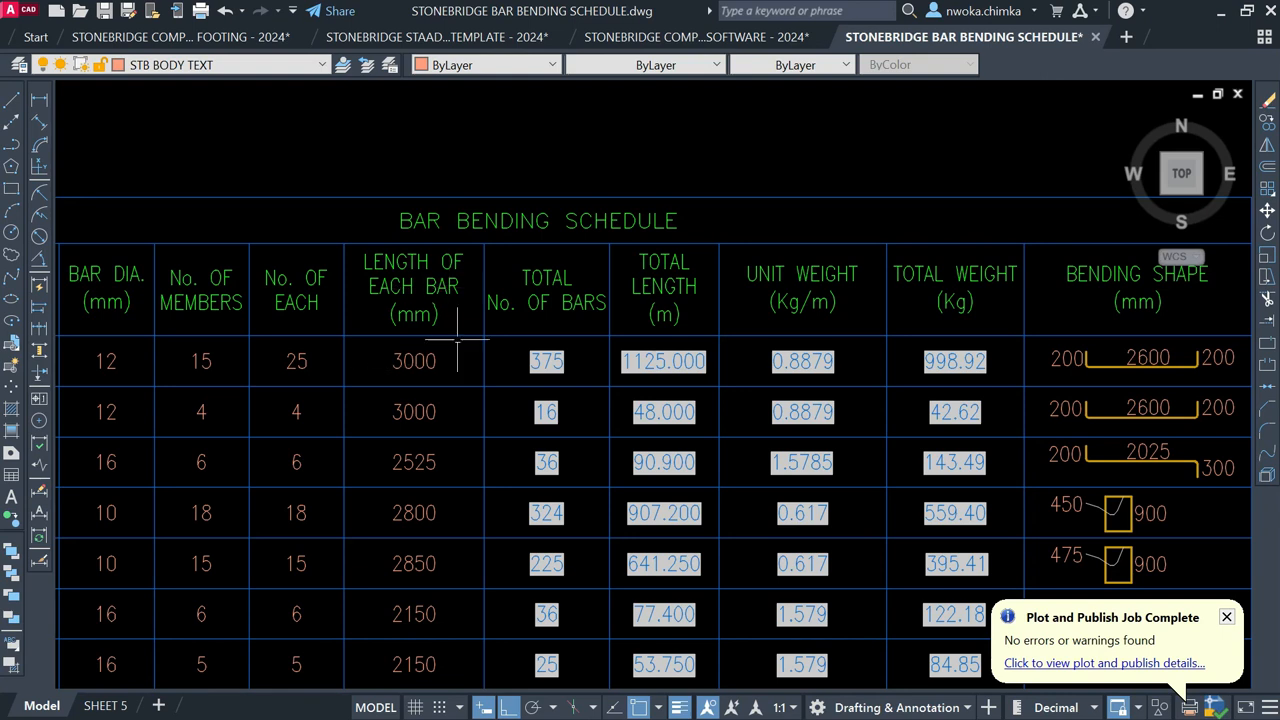
middle_click_drag(475, 334, 338, 321)
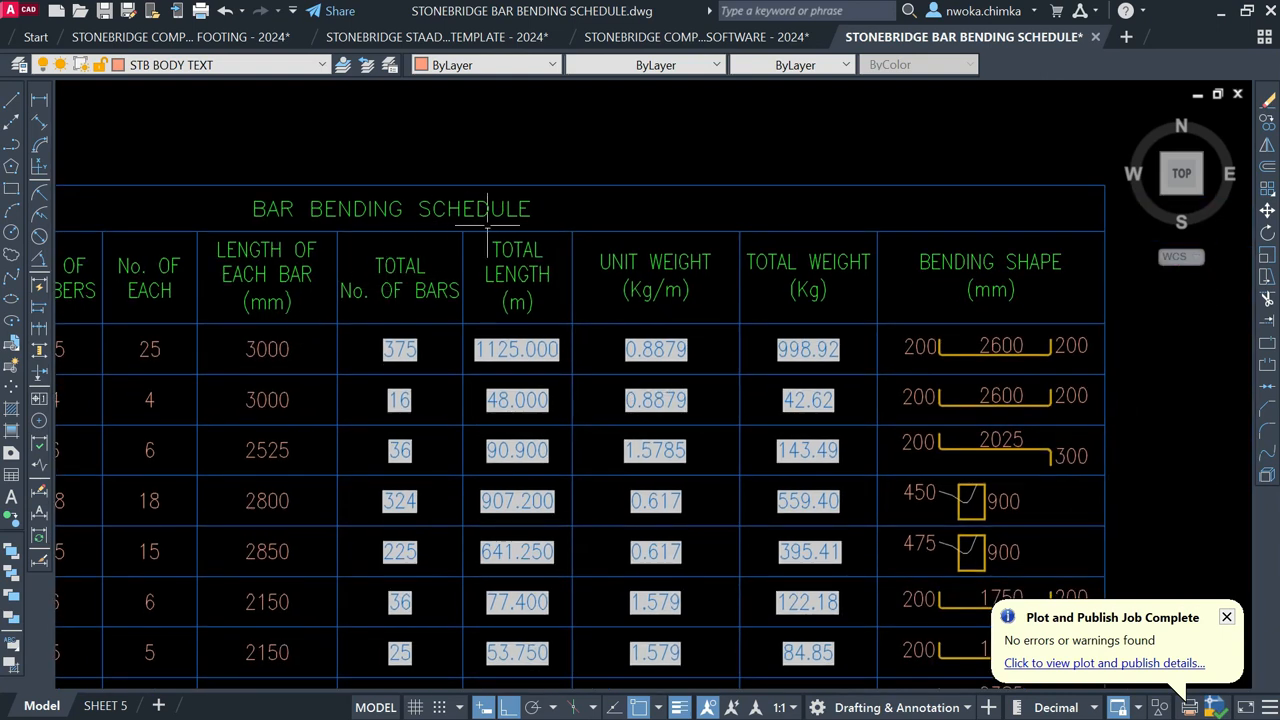
scroll(520, 214, "down", 2)
middle_click_drag(359, 285, 526, 202)
scroll(526, 202, "down", 2)
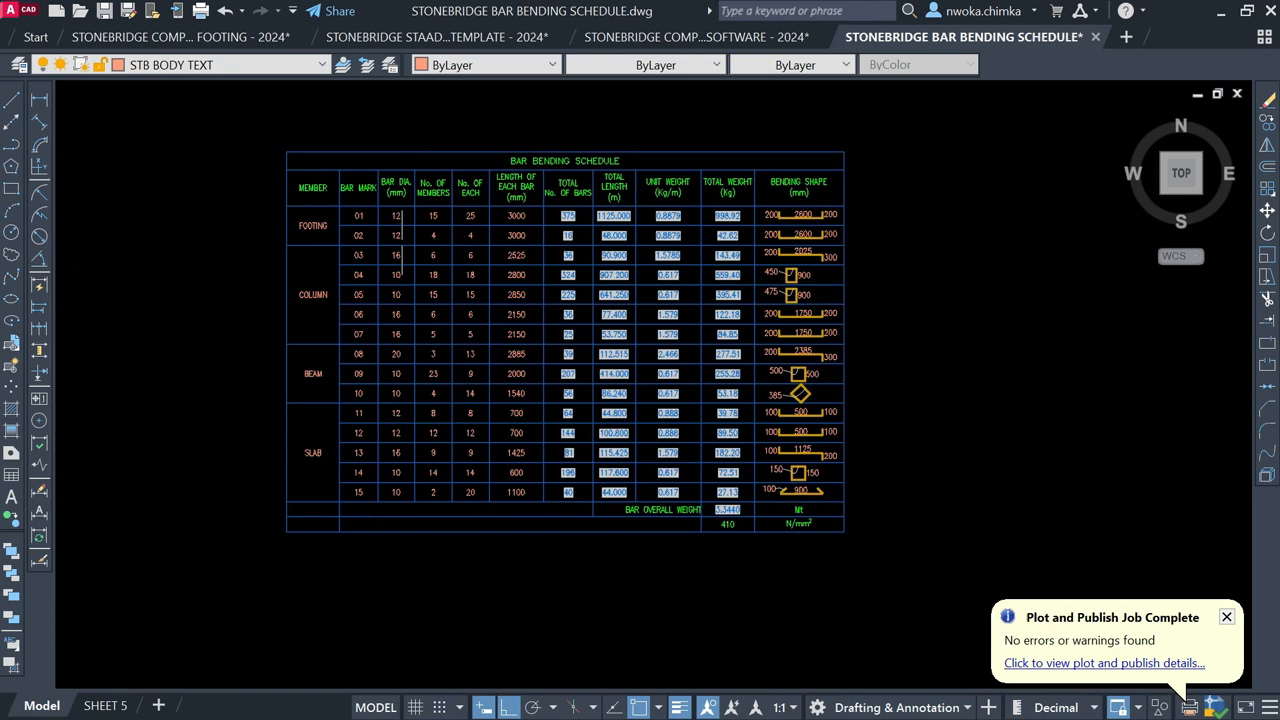
scroll(336, 222, "up", 2)
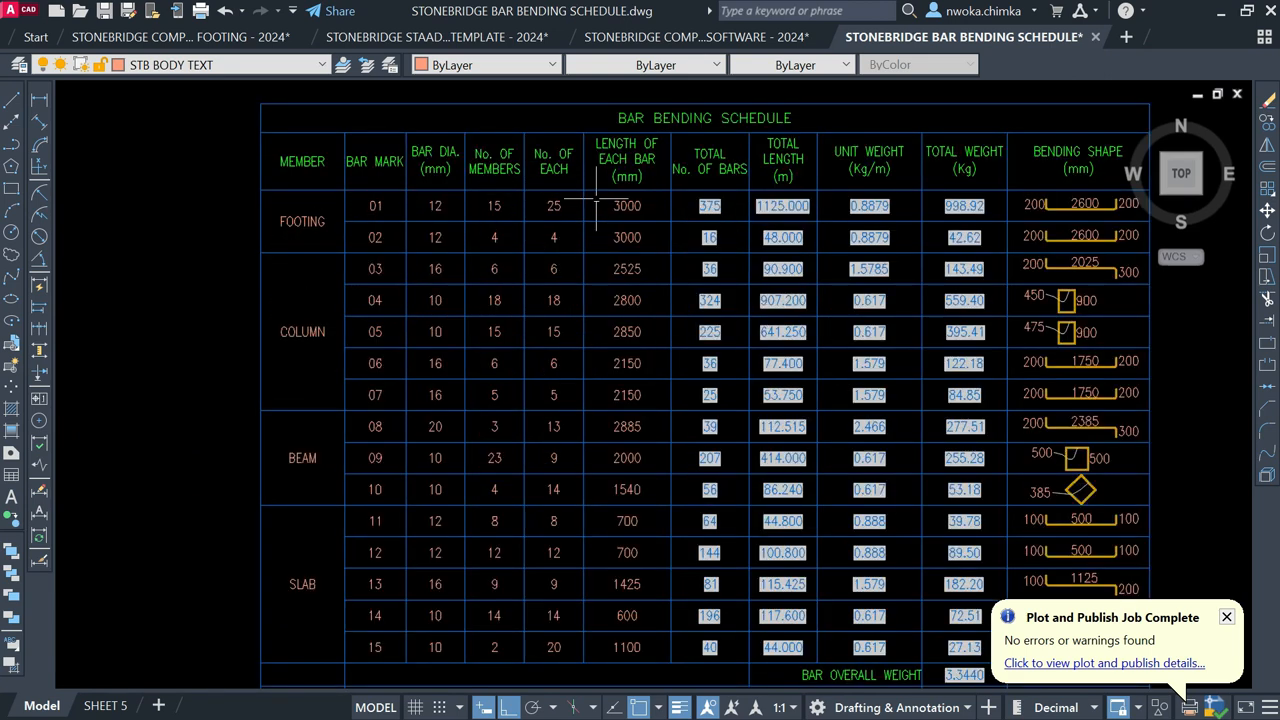
scroll(627, 298, "up", 2)
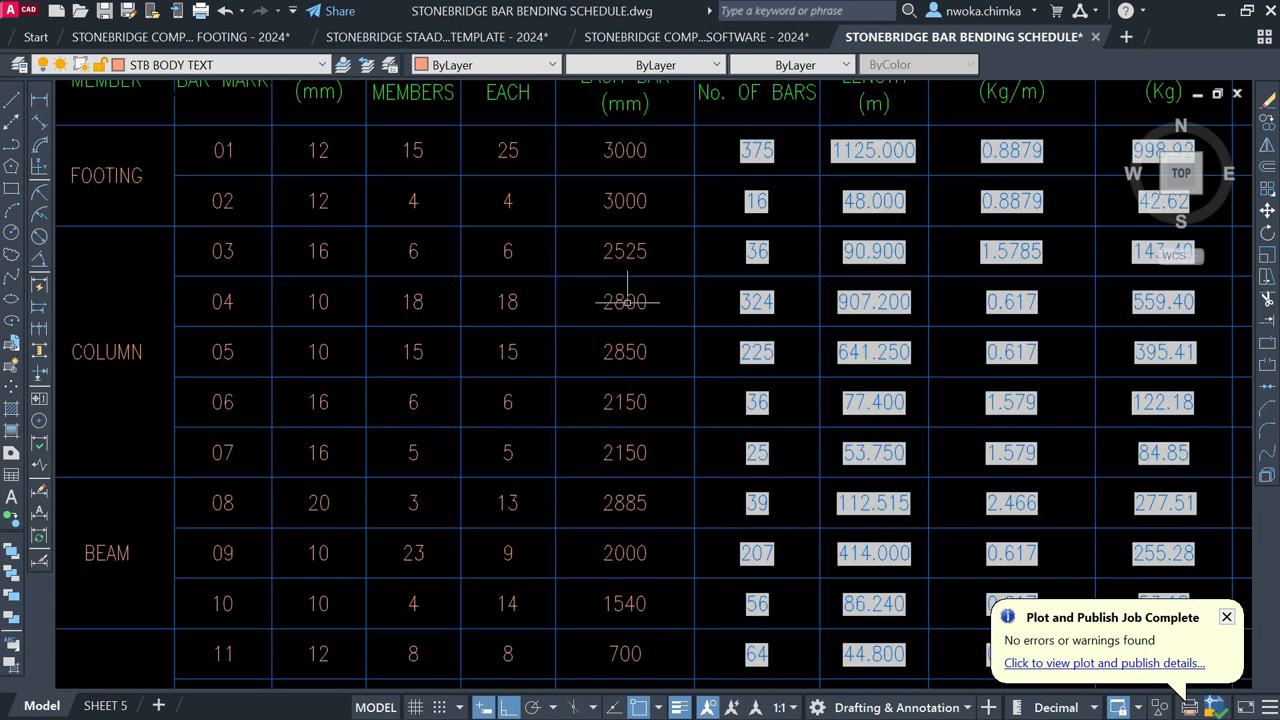
scroll(621, 300, "up", 3)
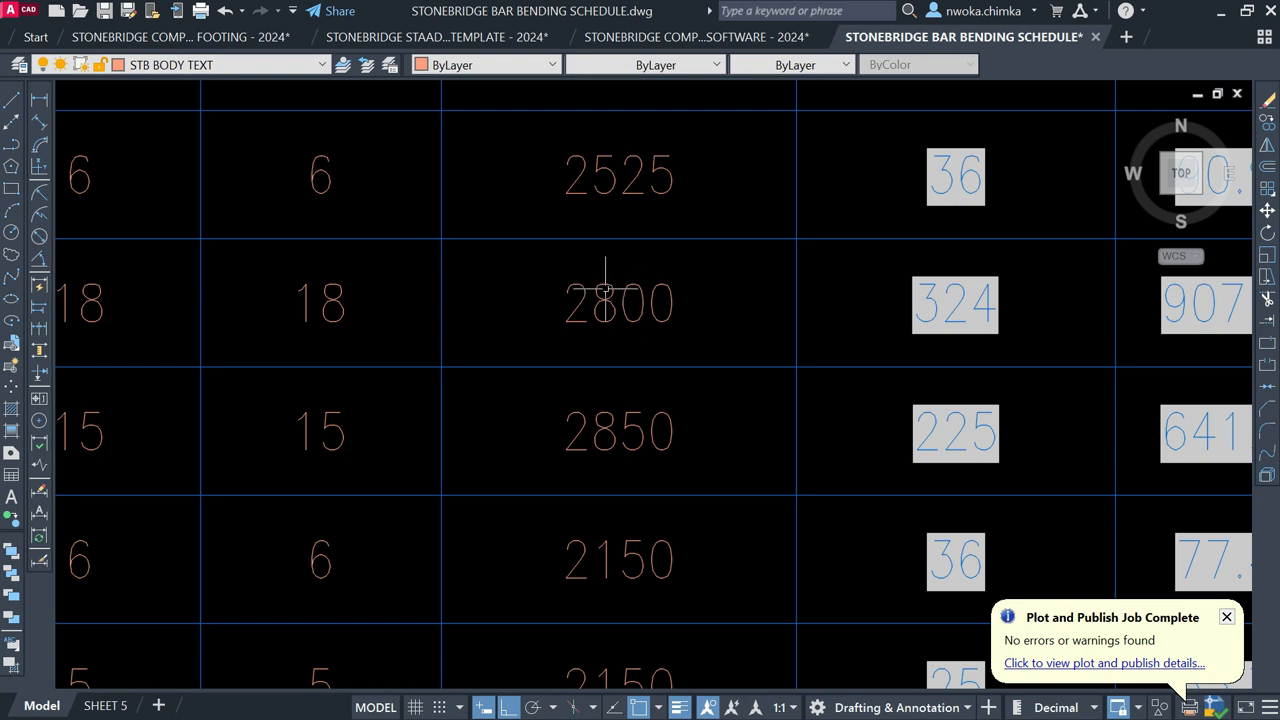
scroll(605, 290, "down", 5)
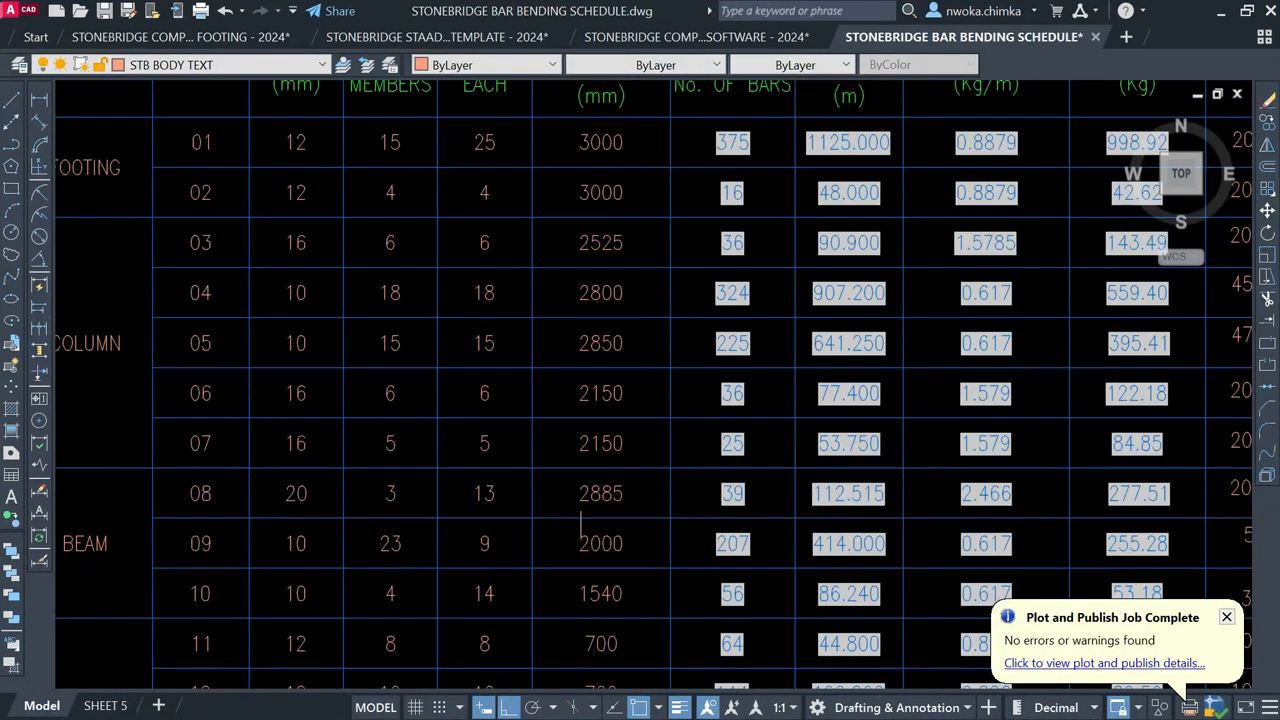
scroll(302, 287, "down", 3)
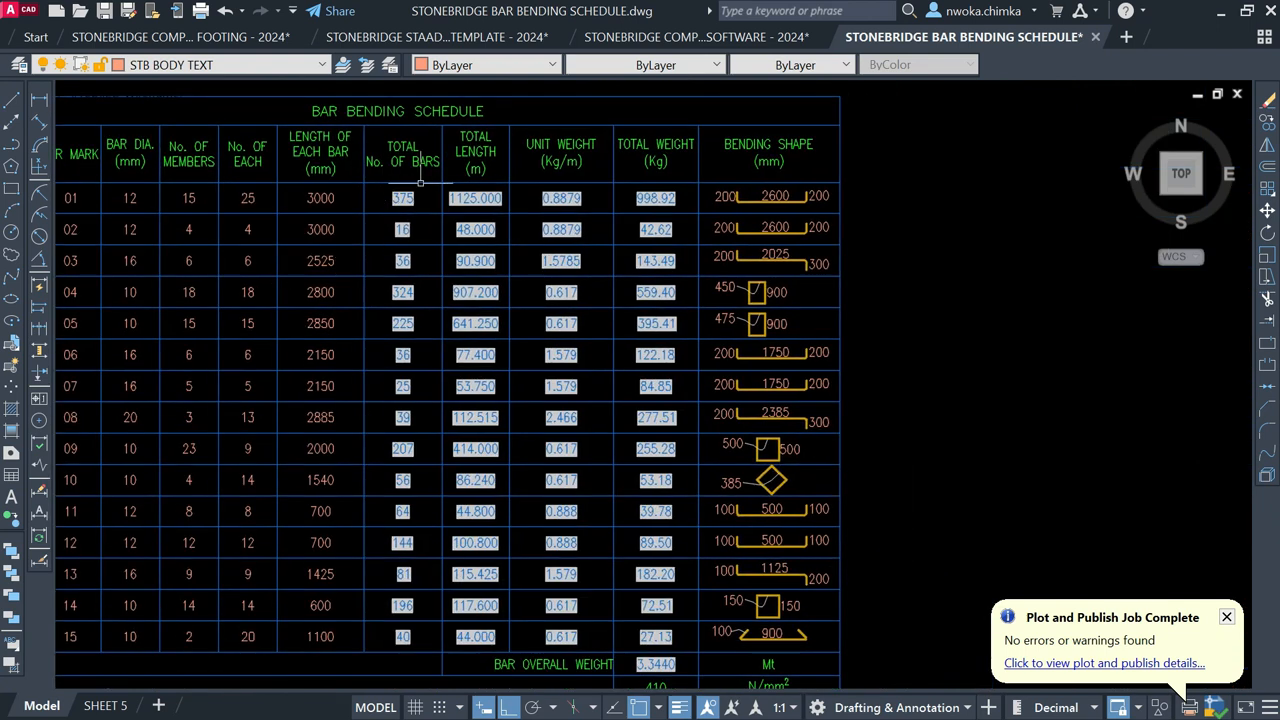
scroll(540, 340, "down", 2)
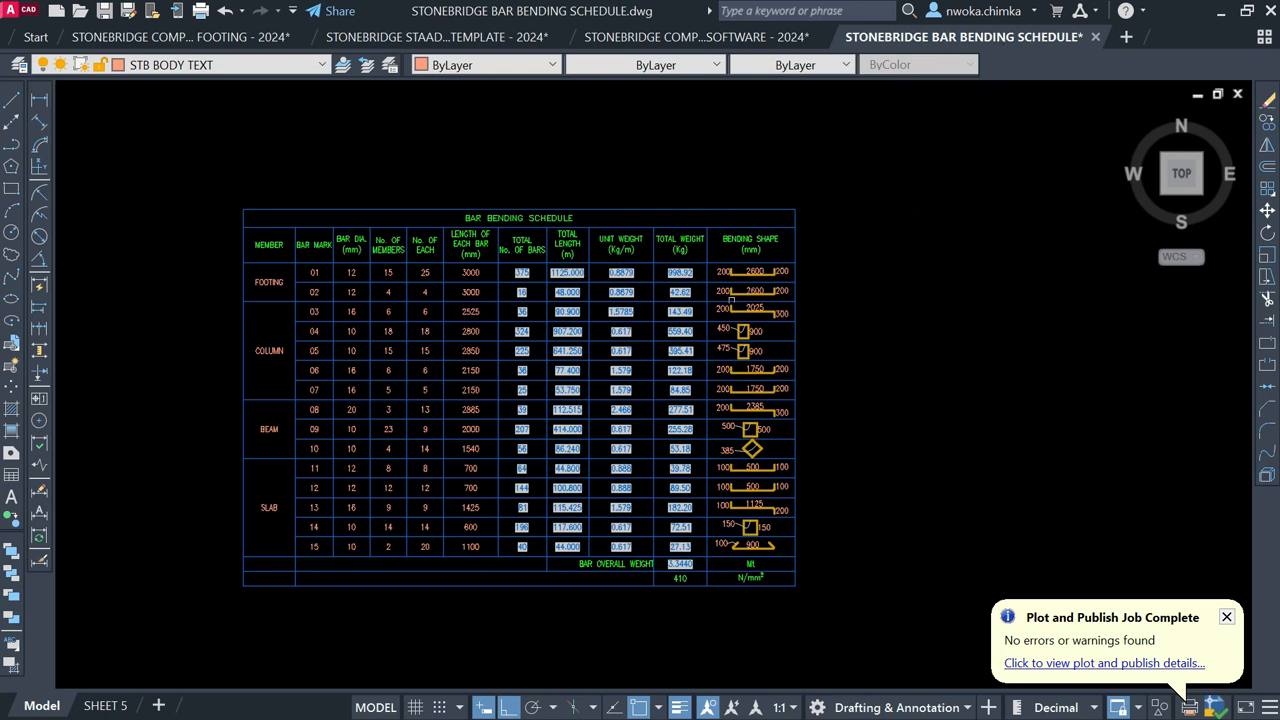
scroll(591, 301, "up", 2)
scroll(463, 208, "up", 2)
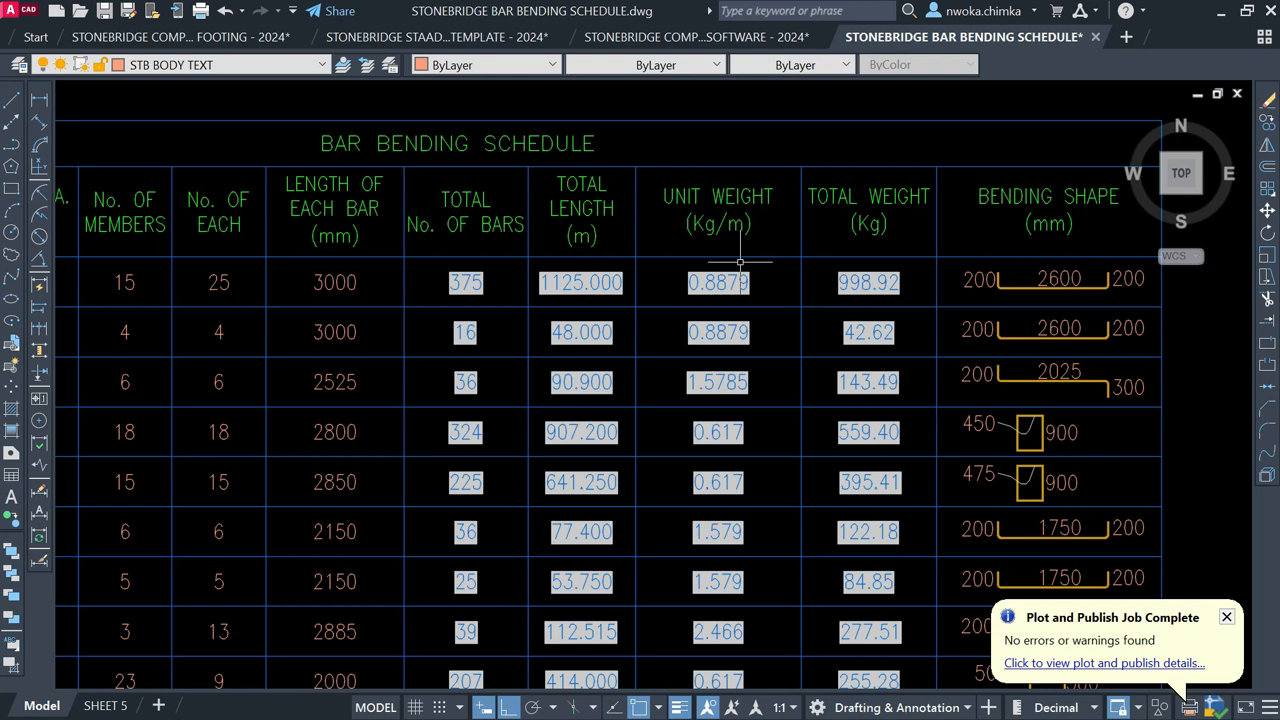
scroll(609, 297, "down", 5)
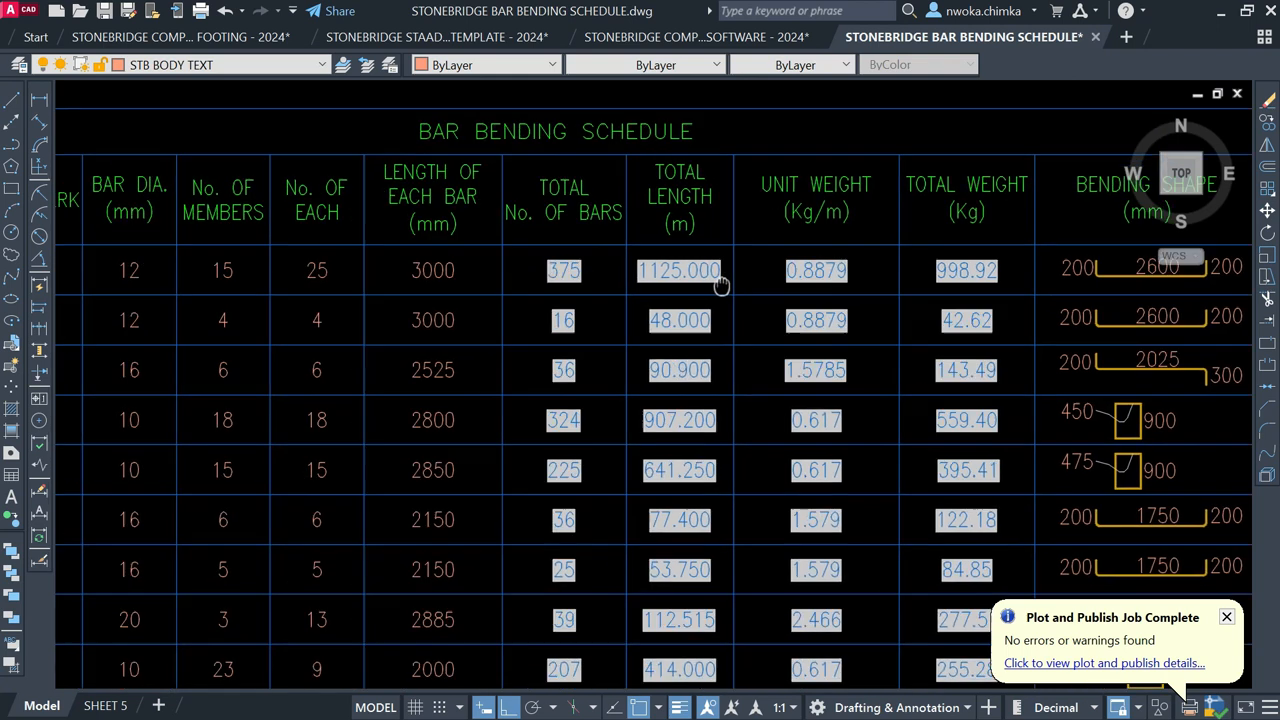
scroll(425, 265, "up", 2)
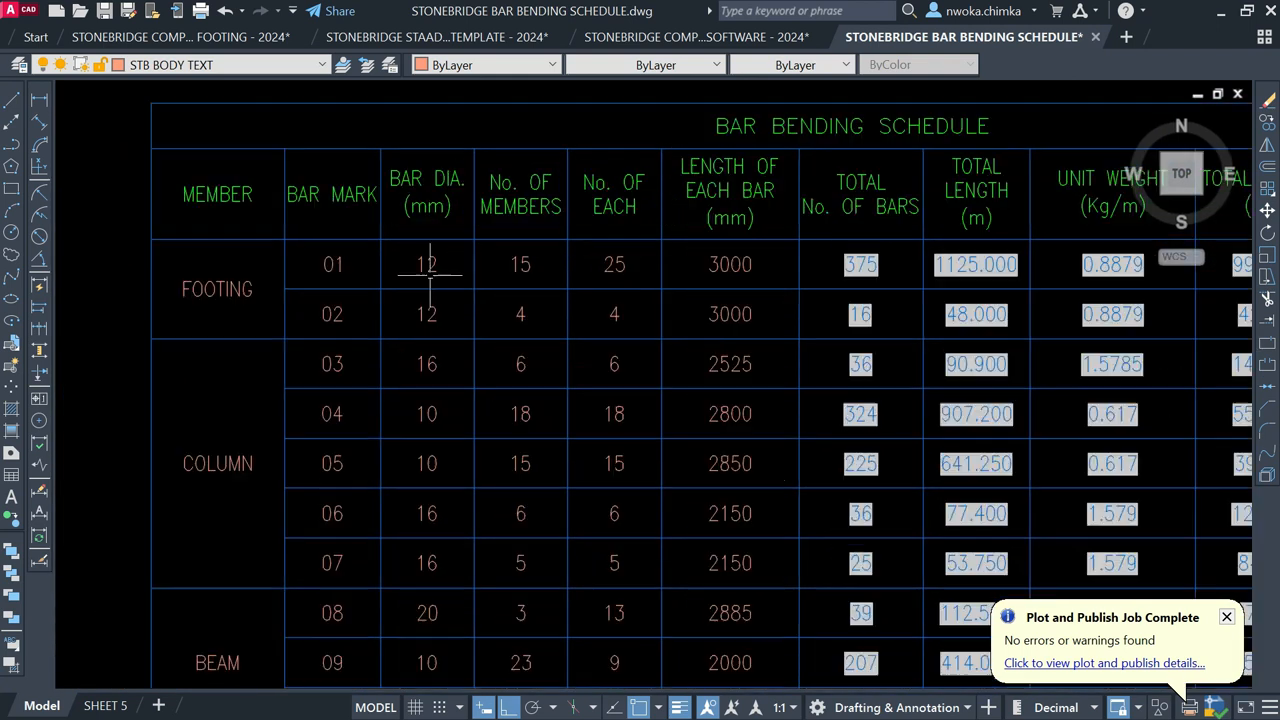
scroll(441, 258, "up", 2)
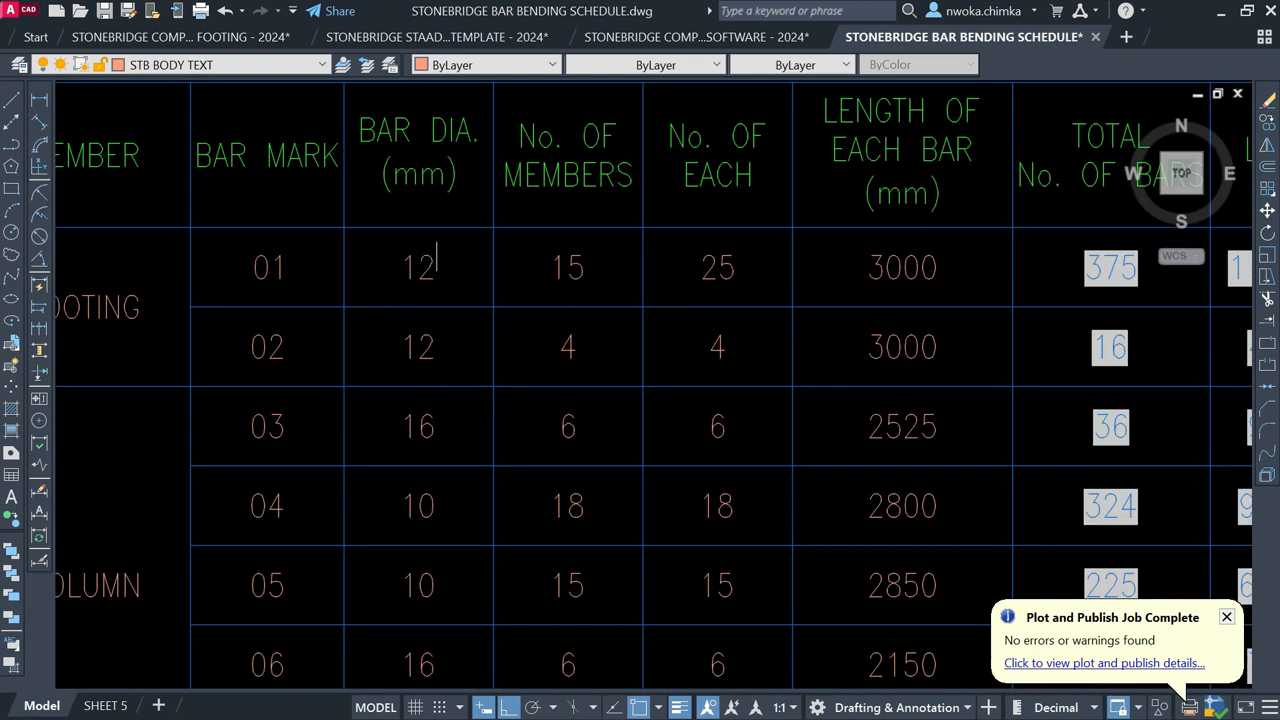
scroll(270, 263, "down", 5)
scroll(712, 276, "up", 6)
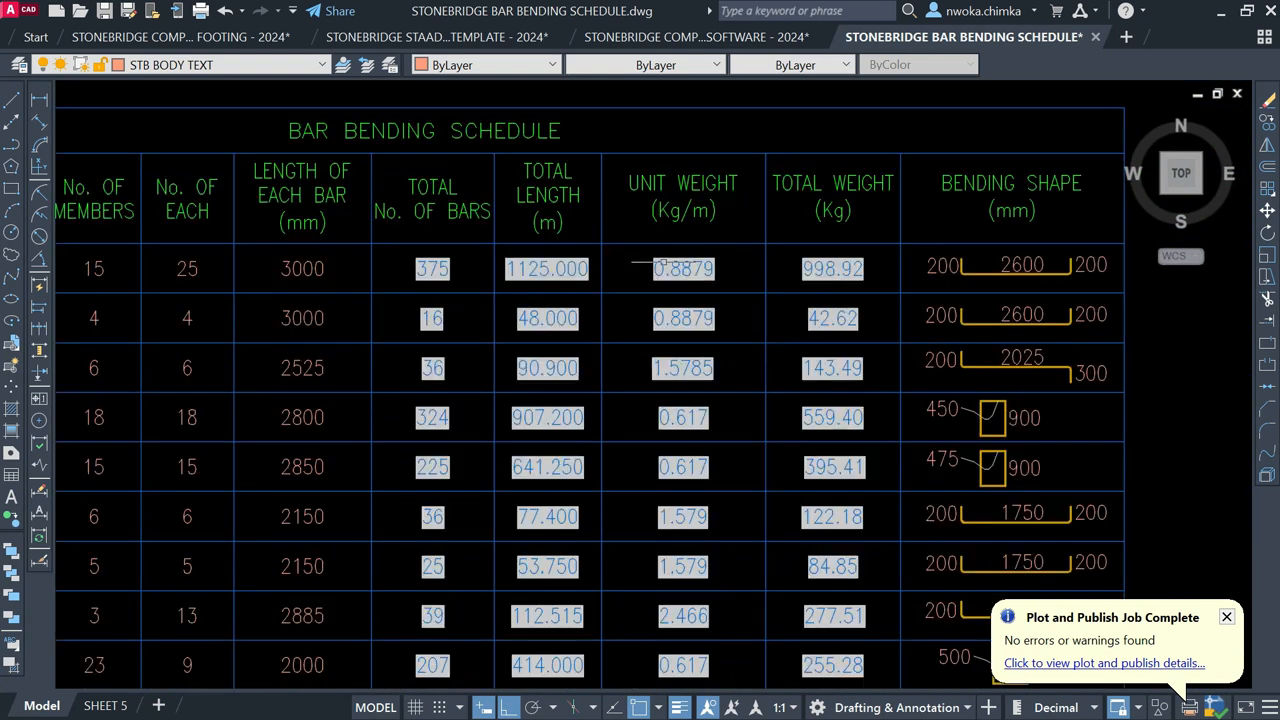
scroll(750, 284, "down", 5)
middle_click_drag(267, 271, 495, 283)
scroll(296, 290, "up", 5)
scroll(335, 268, "down", 5)
middle_click_drag(1036, 289, 816, 289)
scroll(816, 289, "up", 5)
scroll(816, 289, "down", 4)
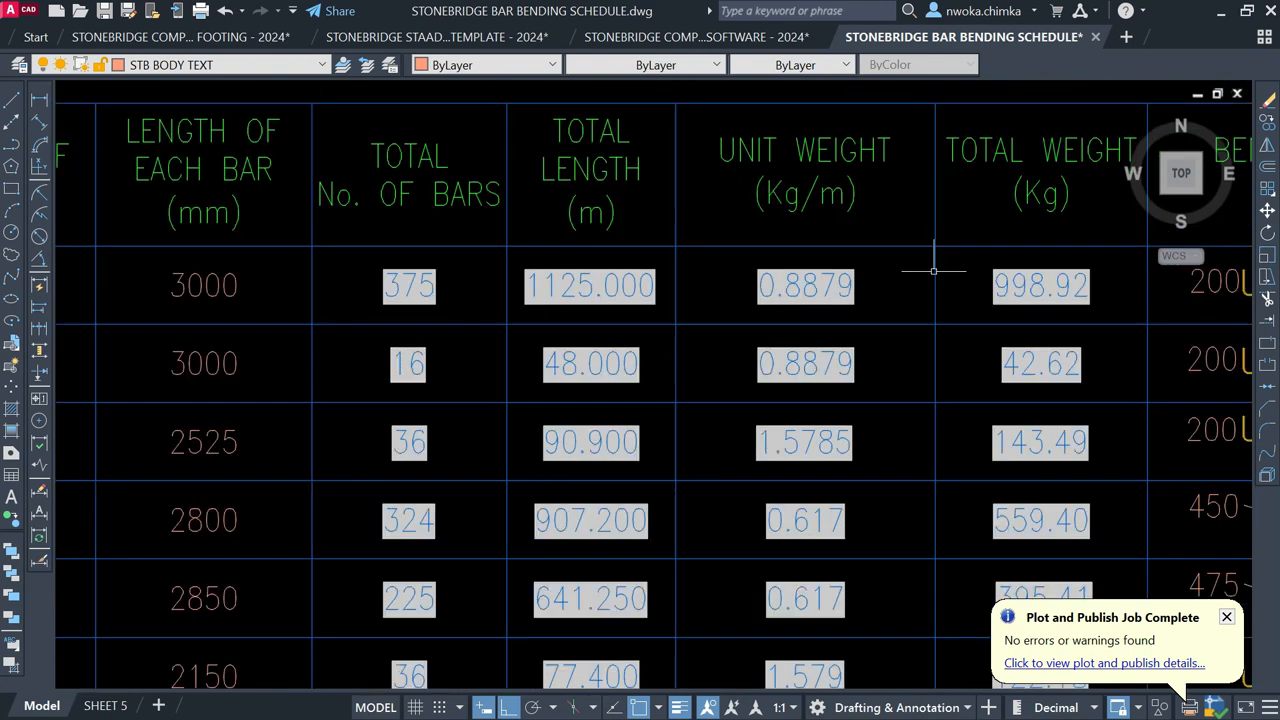
middle_click_drag(423, 263, 611, 259)
scroll(434, 271, "up", 2)
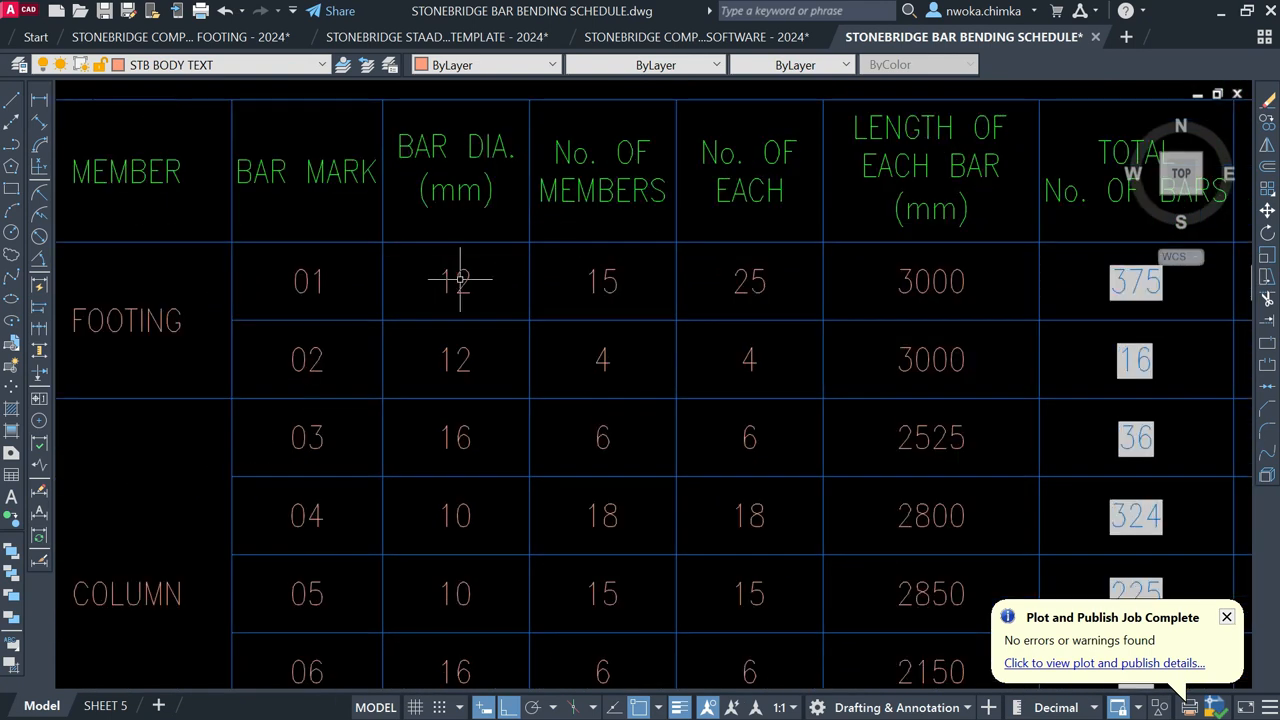
Step: Set footing bar 01's diameter to 16 and its No. of Each to 15
left_click(467, 277)
double_click(467, 277)
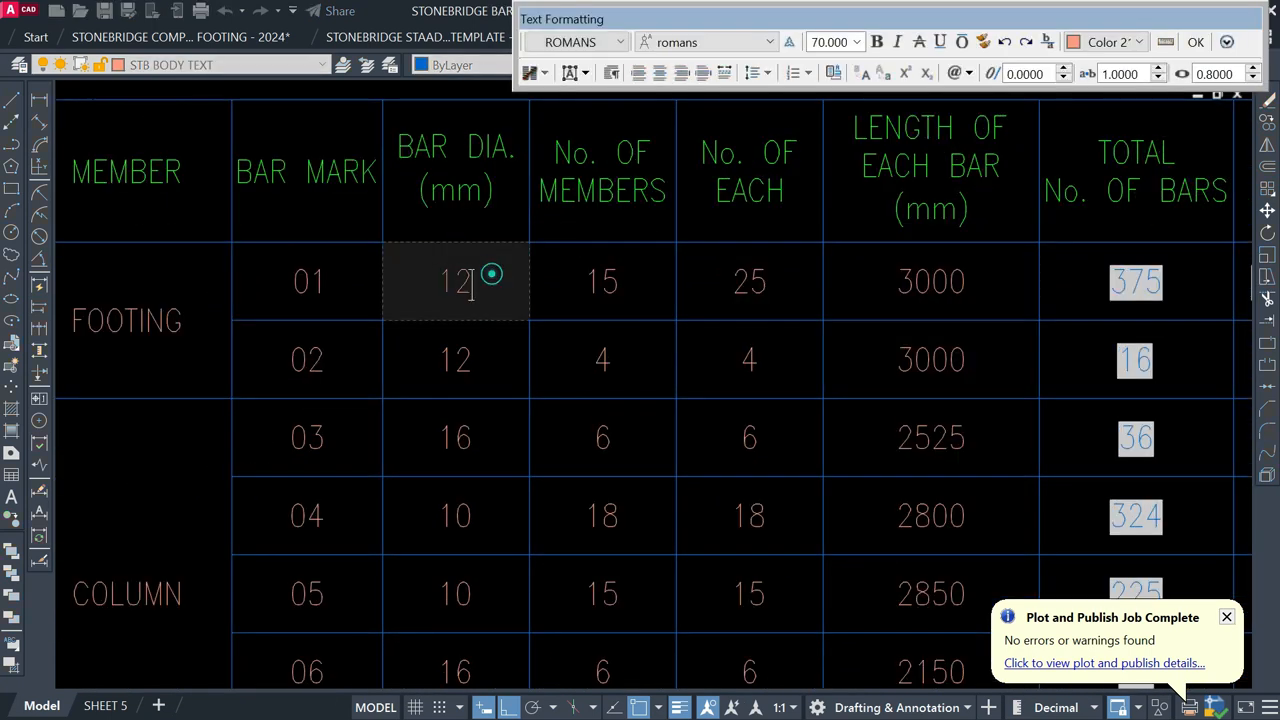
type("1")
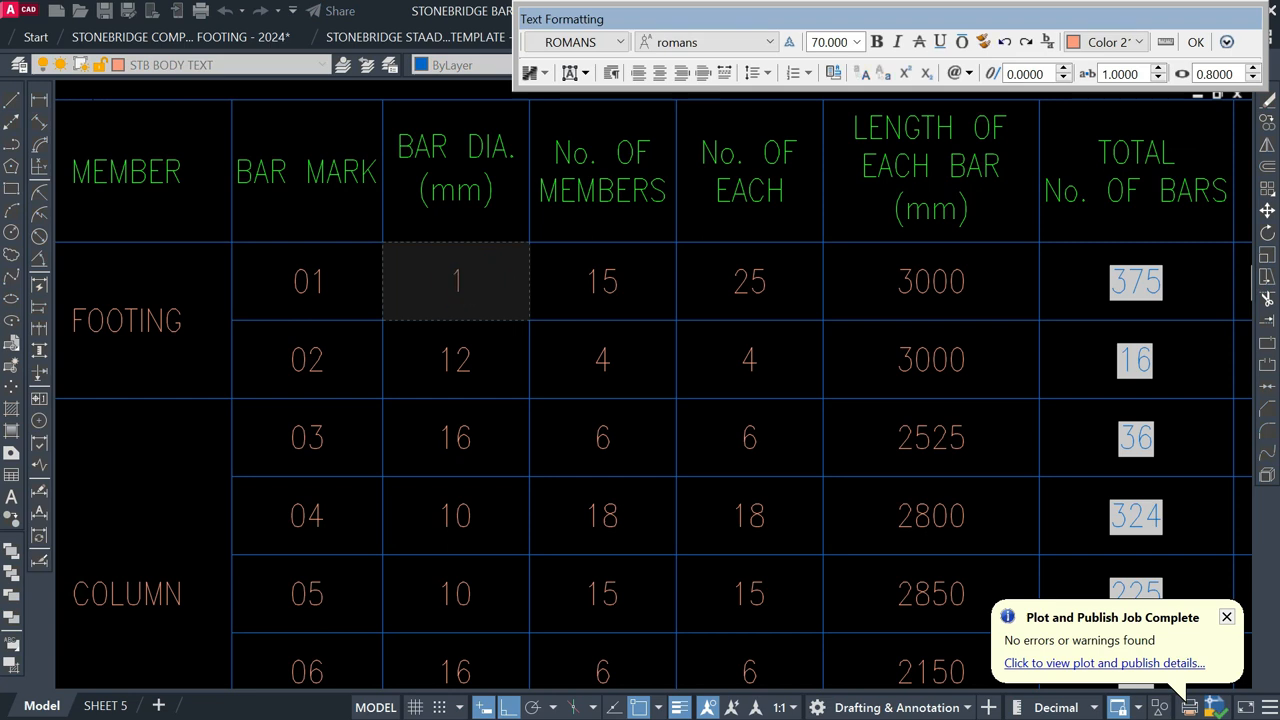
left_click(552, 357)
mouse_move(784, 317)
middle_mouse_down()
mouse_move(373, 299)
mouse_move(709, 297)
mouse_move(404, 292)
middle_mouse_up()
scroll(809, 274, "up", 2)
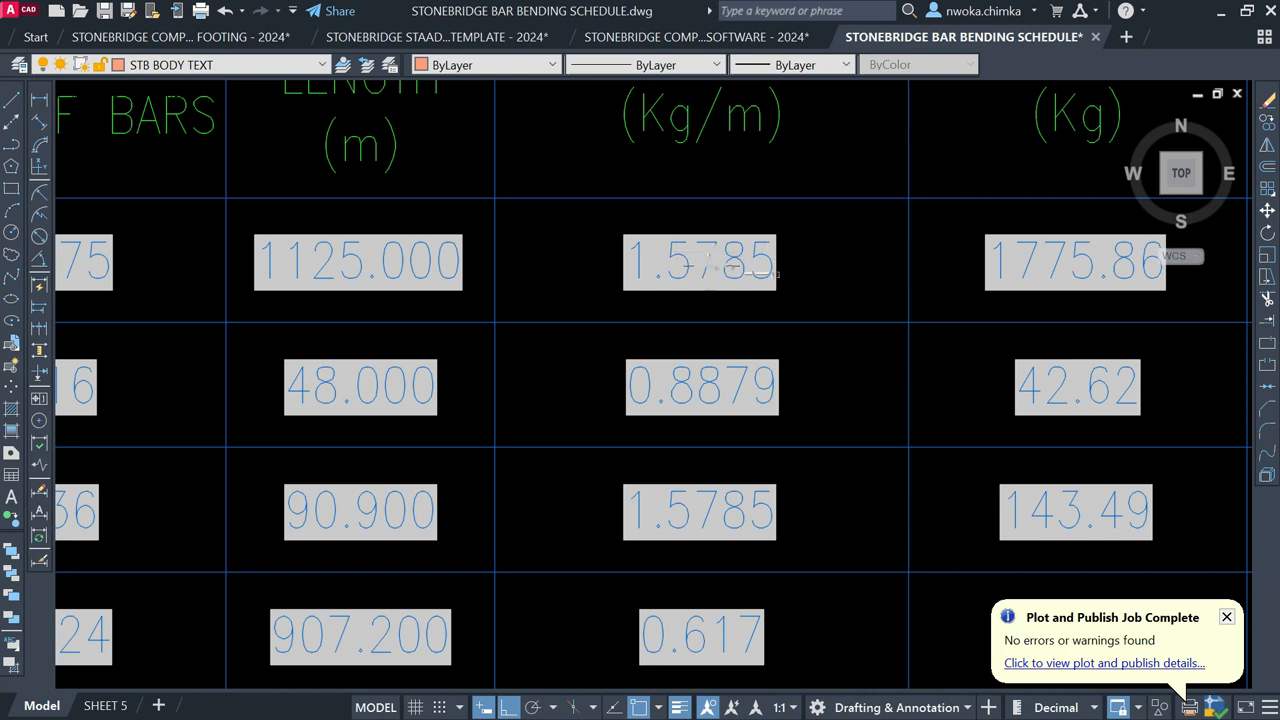
scroll(730, 265, "down", 3)
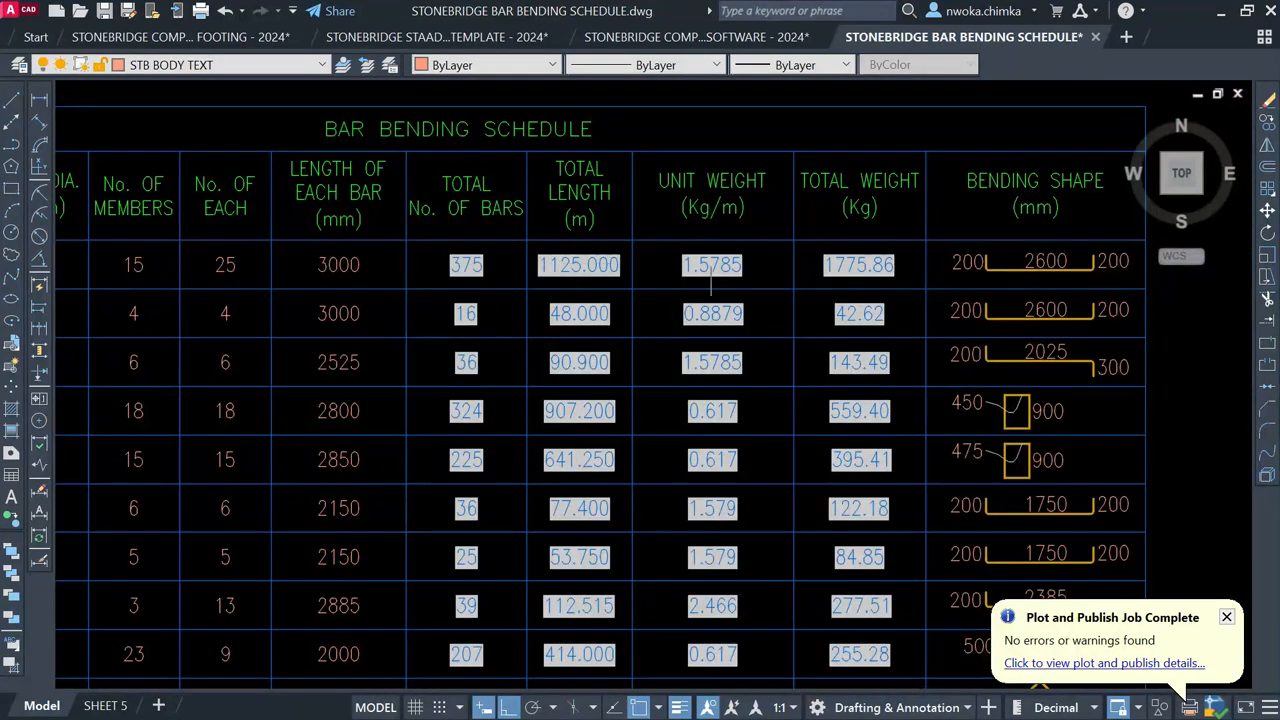
middle_click_drag(284, 260, 536, 272)
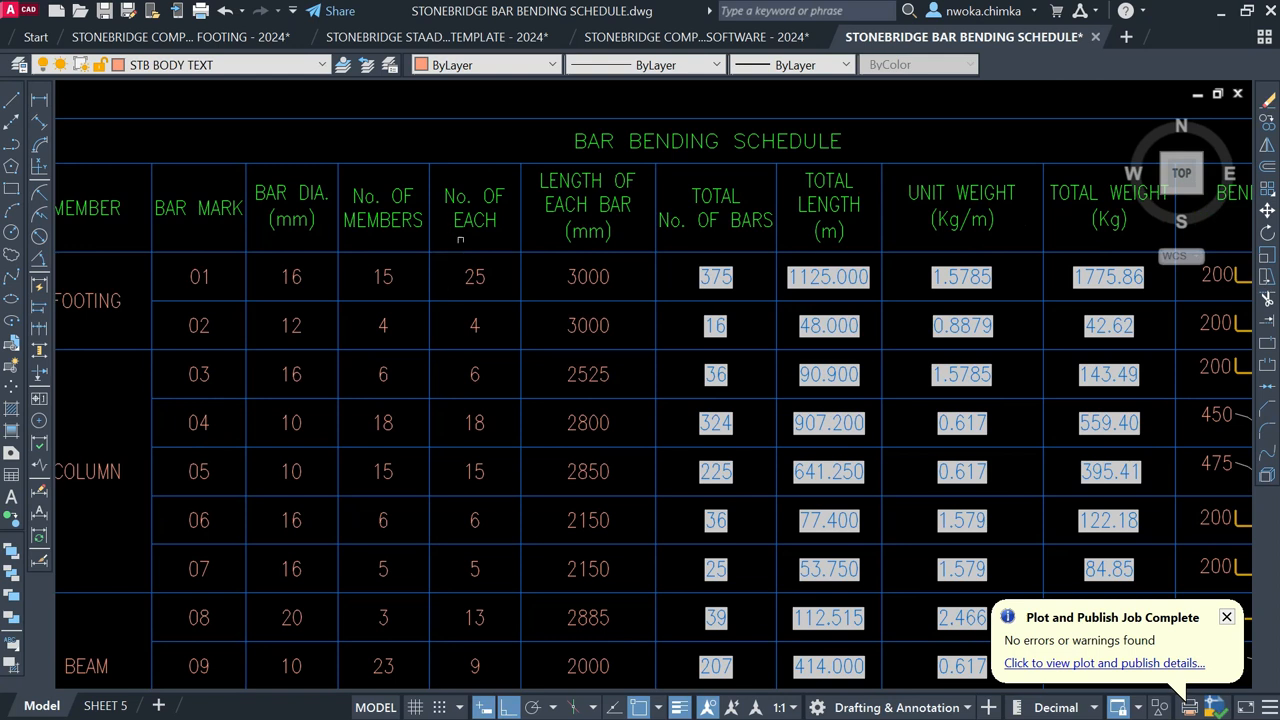
scroll(478, 279, "up", 4)
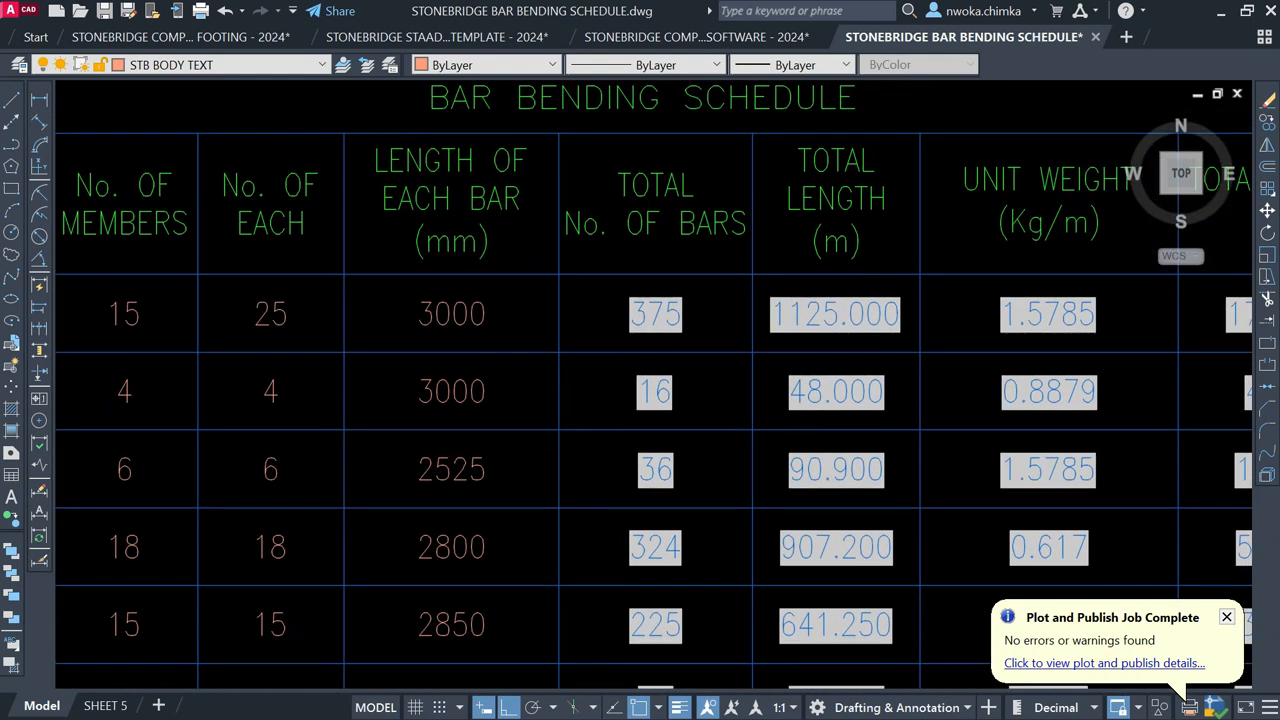
double_click(289, 311)
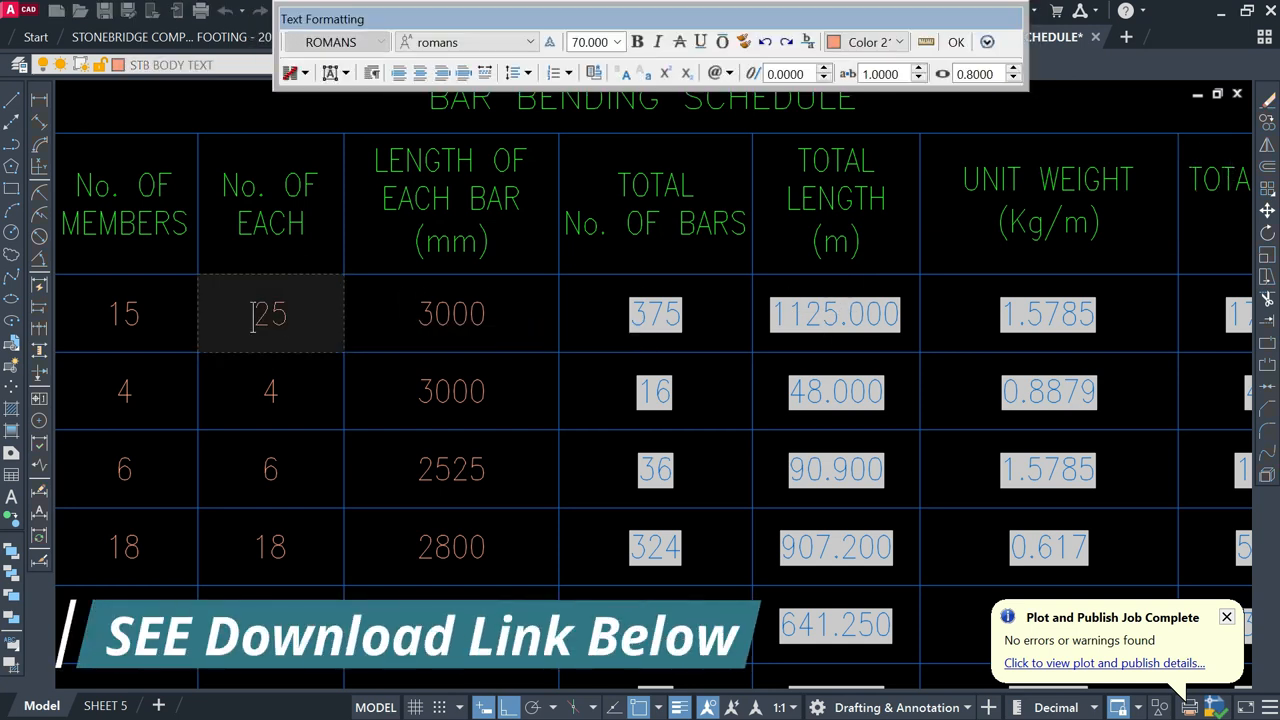
type("15")
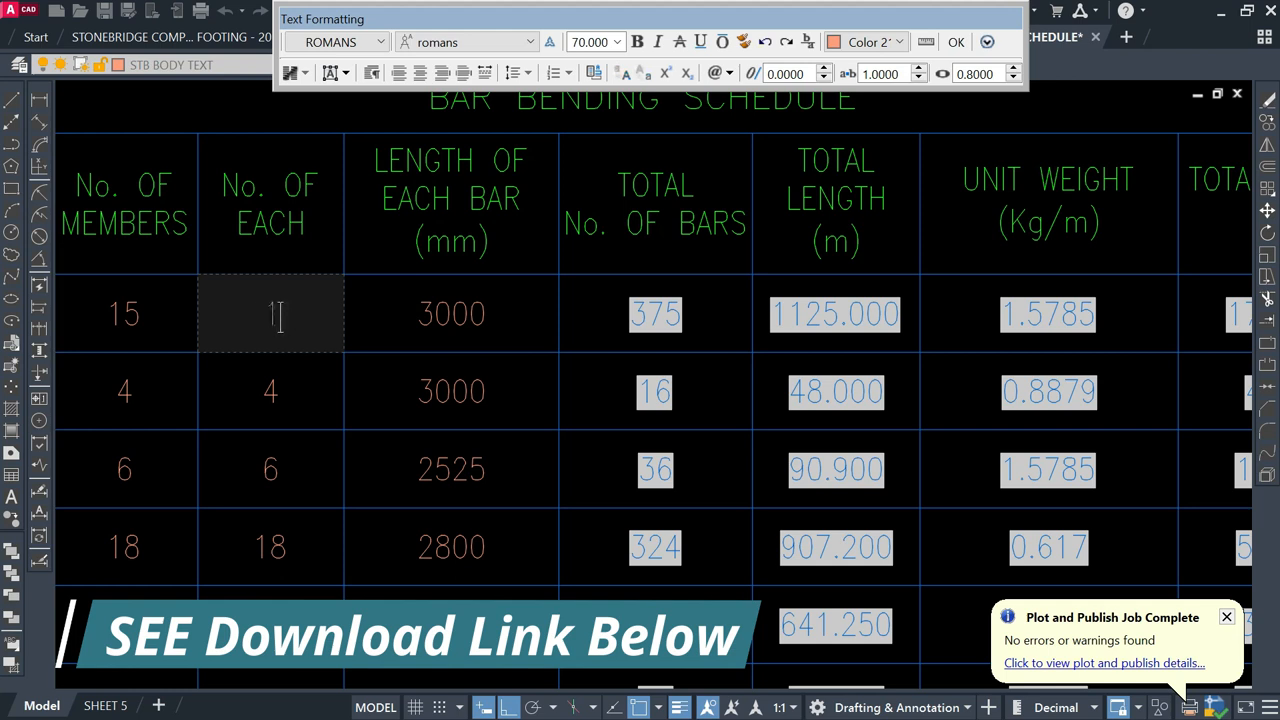
left_click(525, 312)
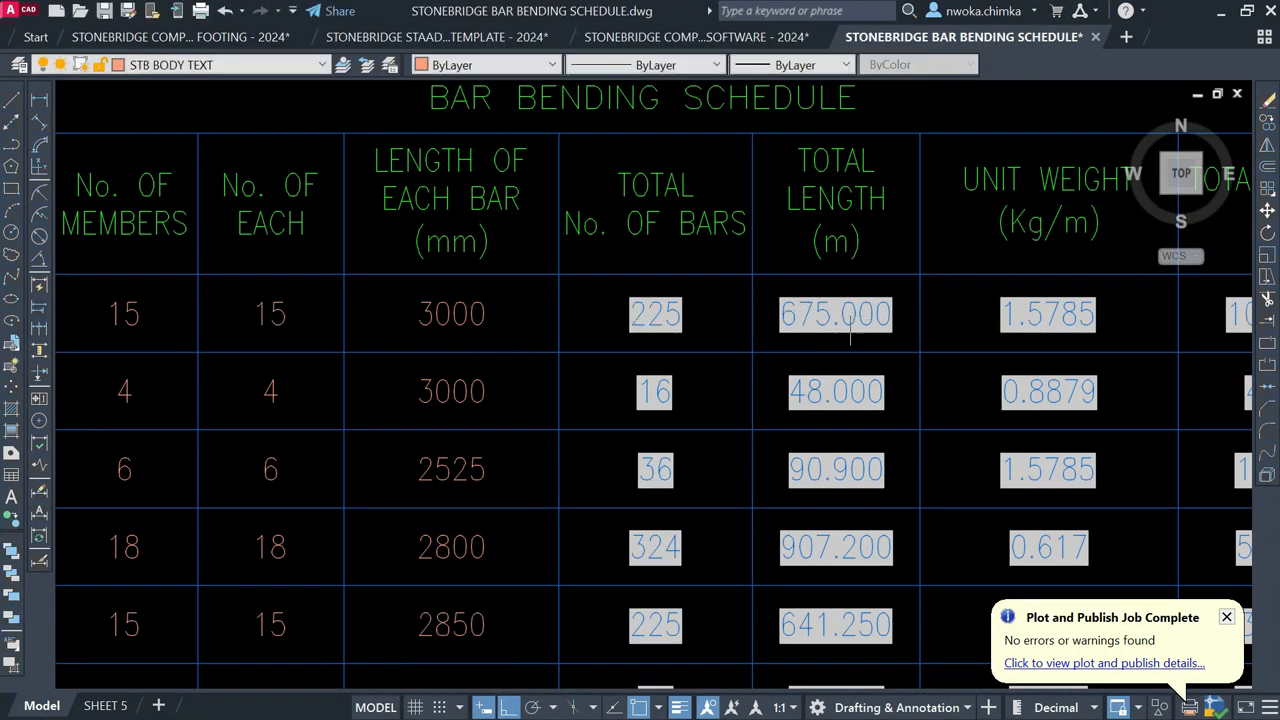
Step: Change bar 01's length to 7500 mm and its number of members to 10
double_click(474, 308)
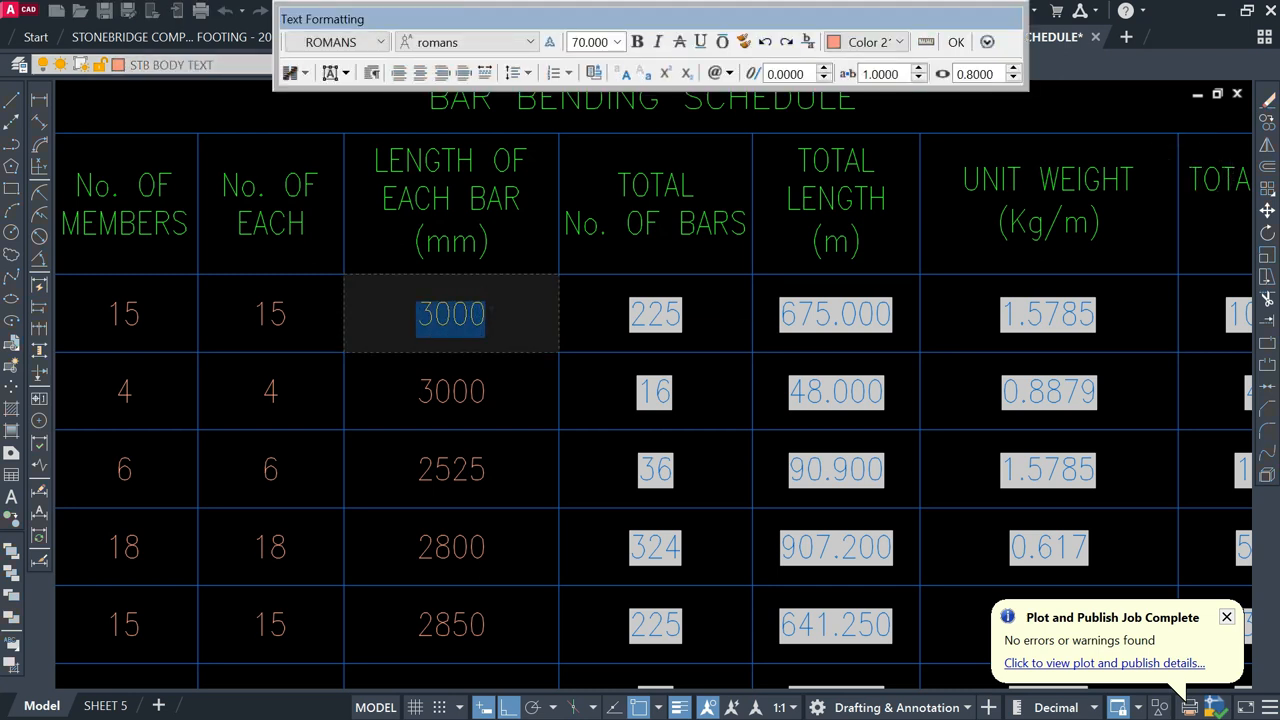
type("7500")
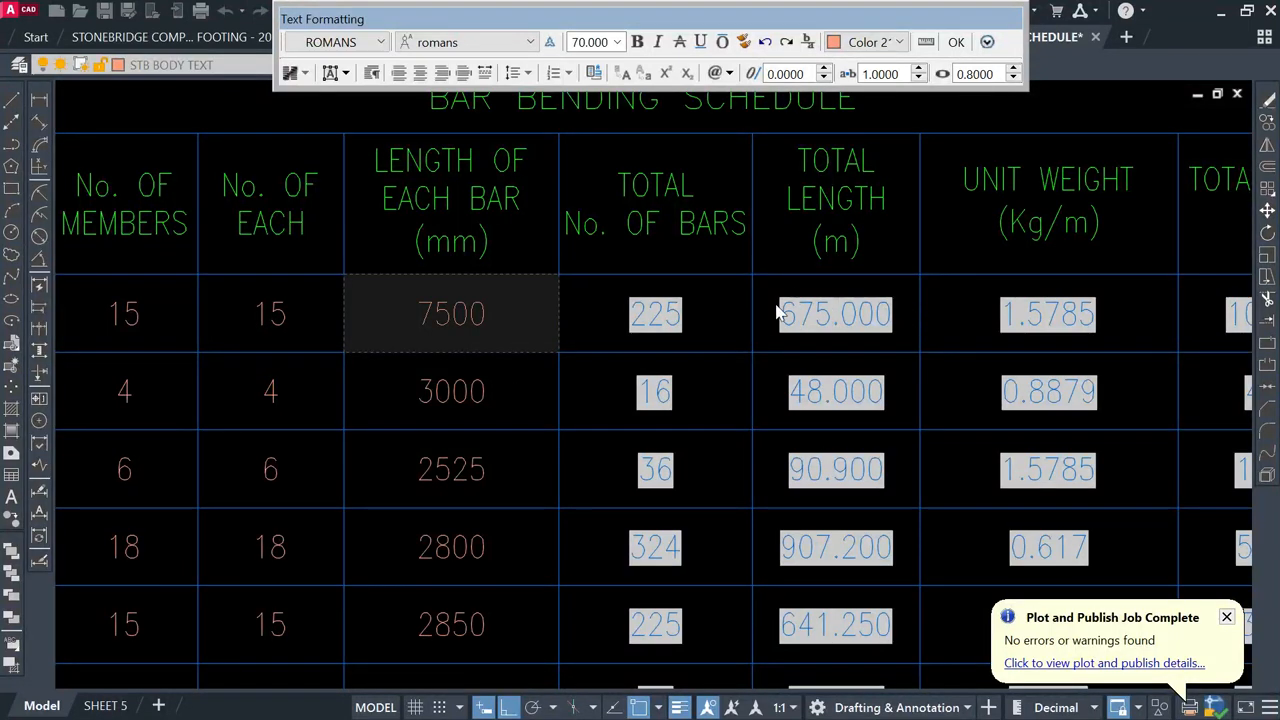
left_click(532, 404)
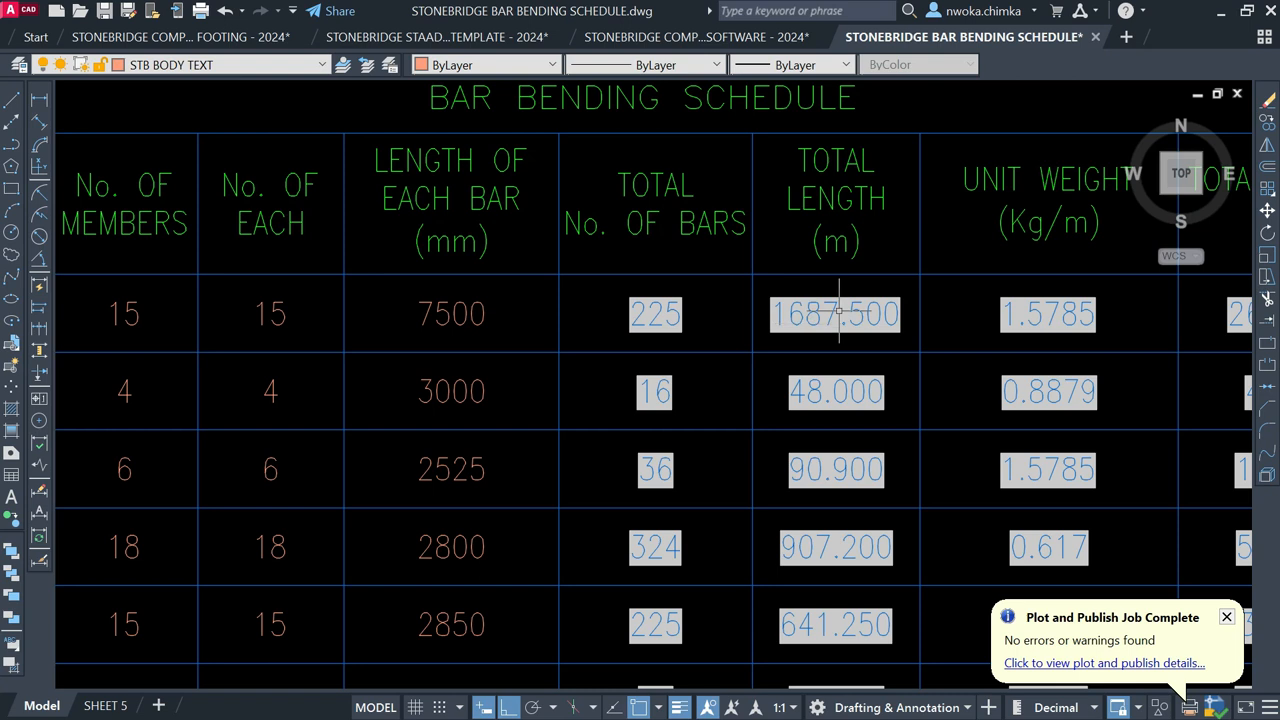
scroll(838, 313, "down", 2)
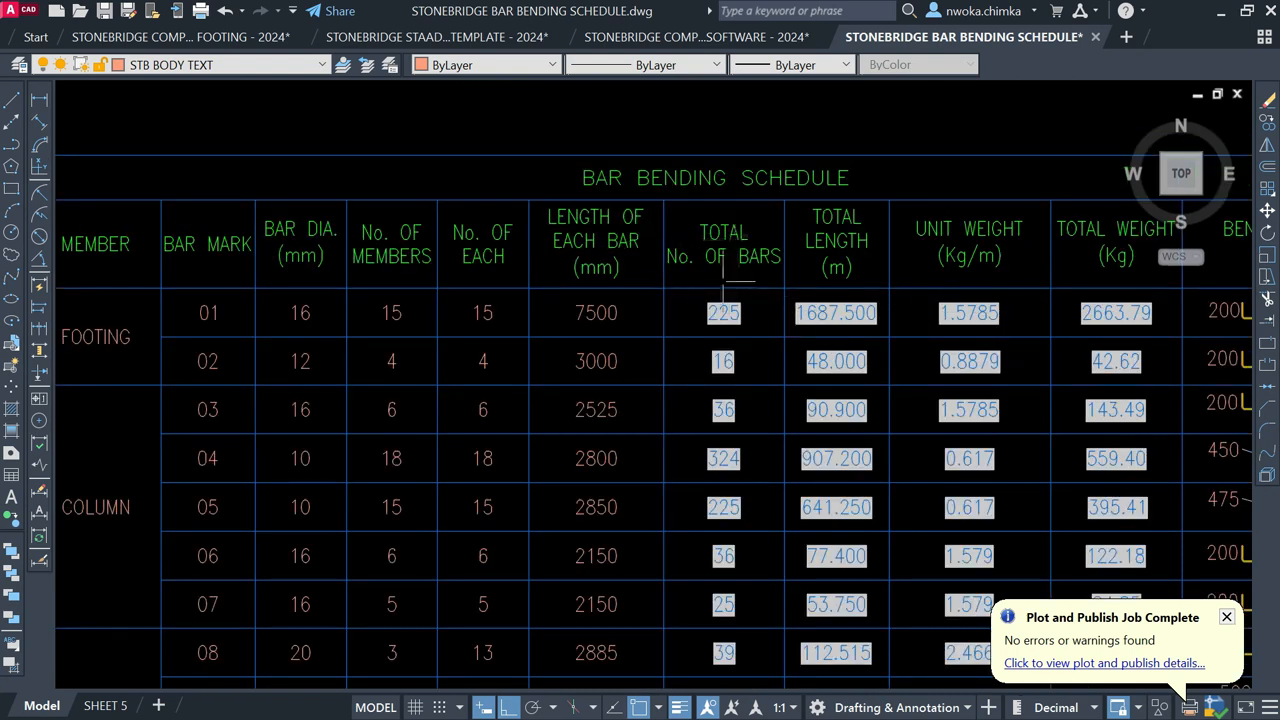
scroll(720, 240, "up", 2)
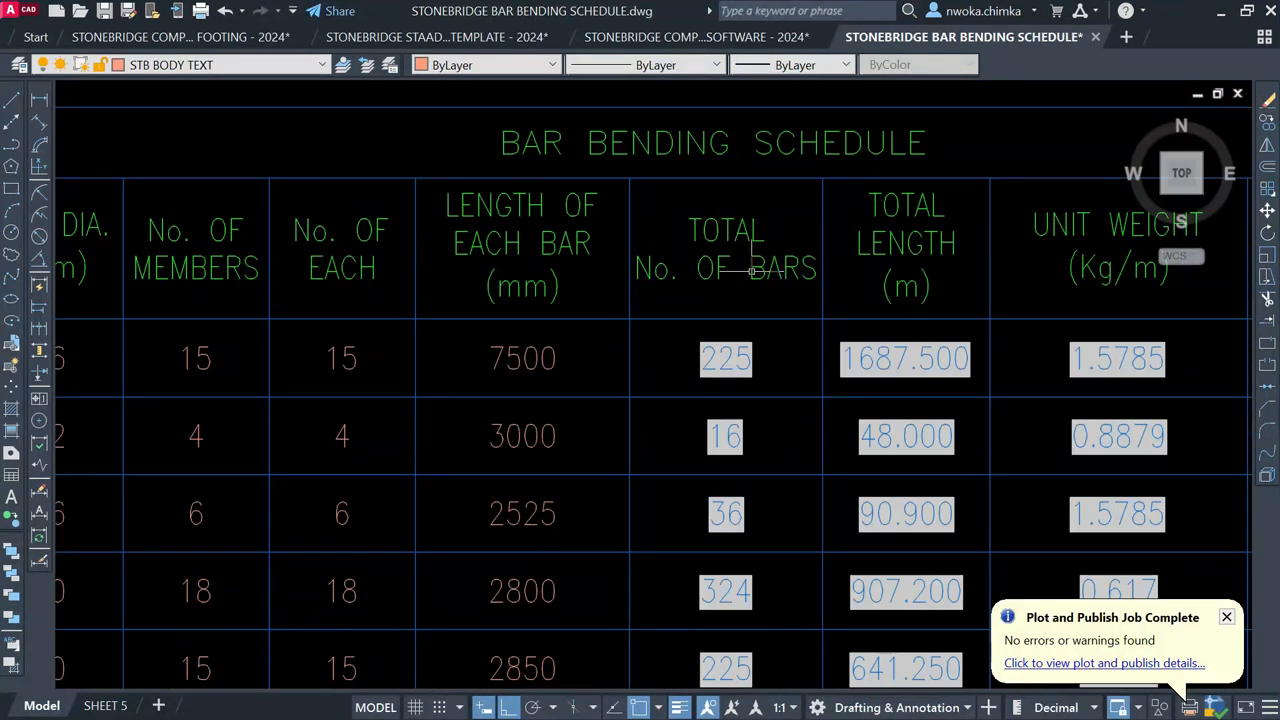
double_click(205, 360)
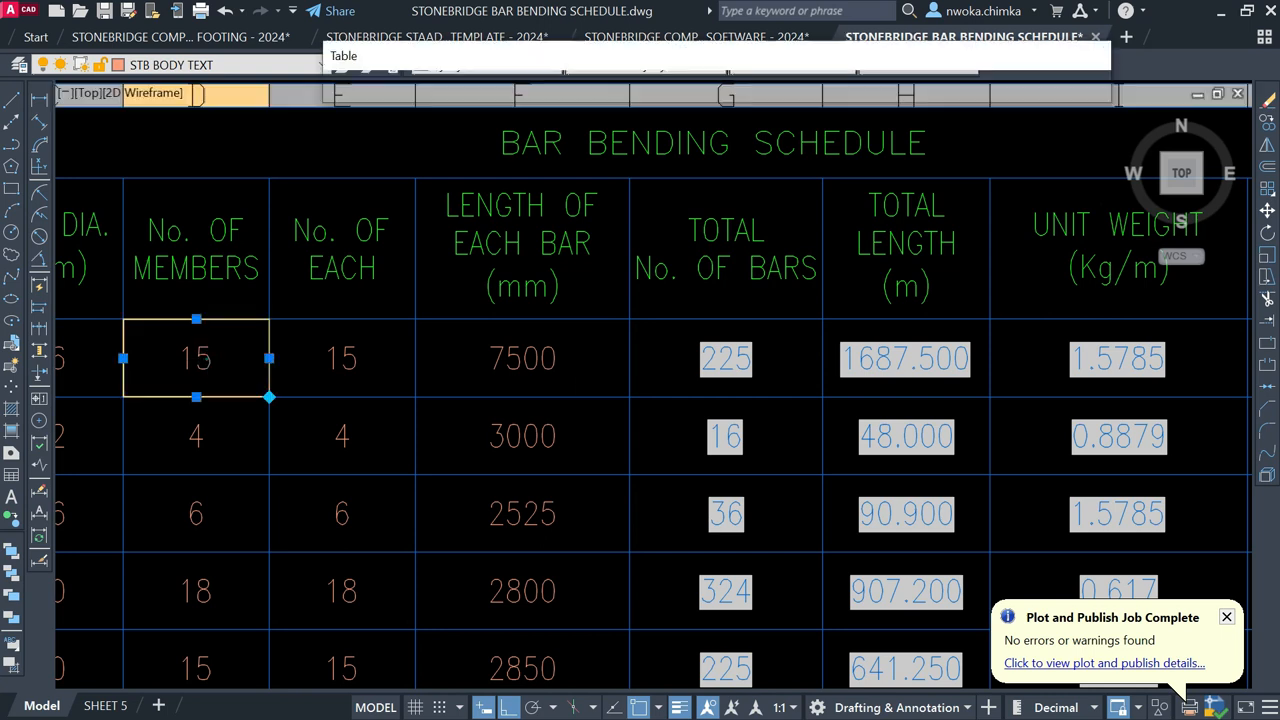
left_click_drag(213, 360, 195, 362)
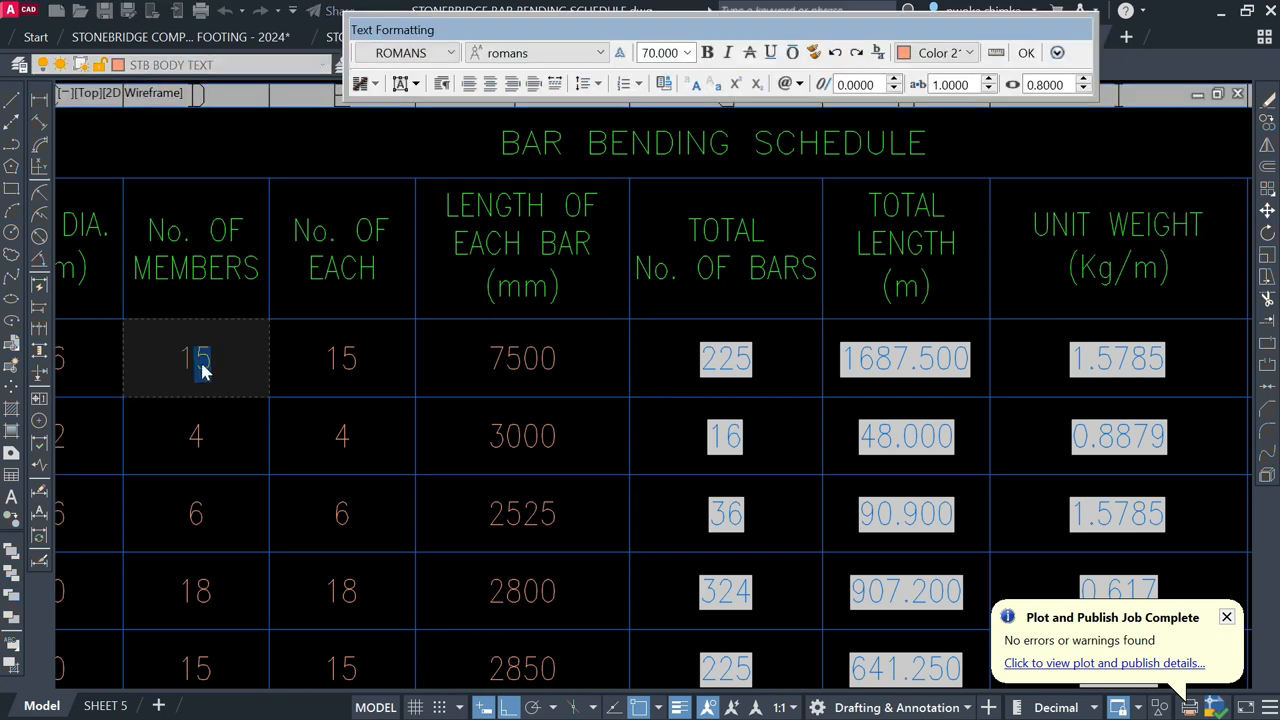
type("0")
key("Escape")
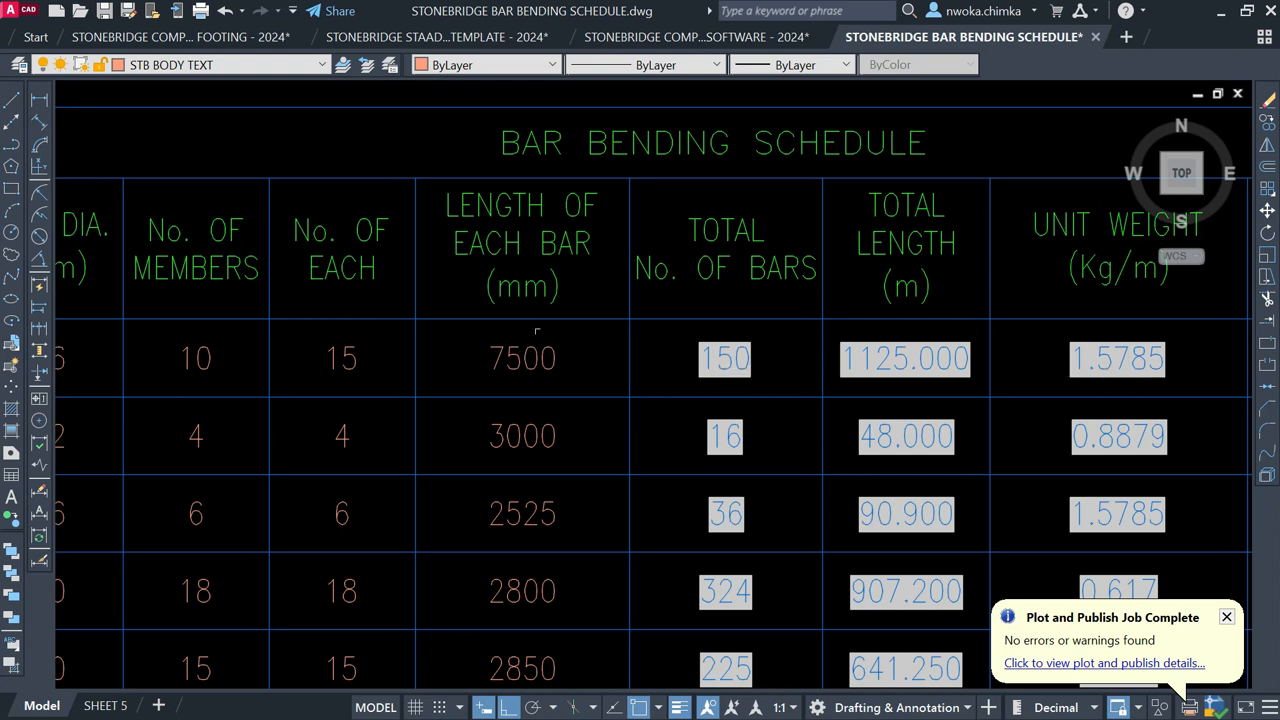
scroll(560, 345, "down", 2)
scroll(295, 275, "down", 2)
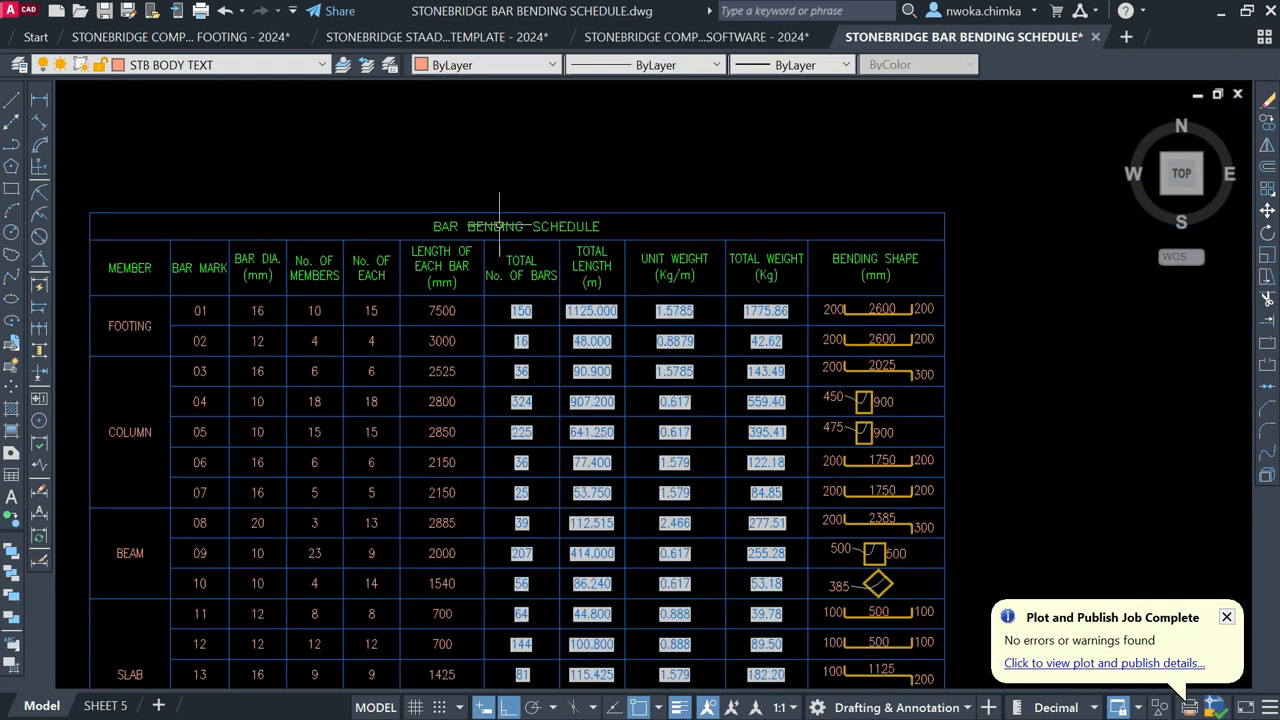
Step: Erase the first bending shape's right vertical leg, its bend and the right-hand 200 label
scroll(940, 280, "up", 4)
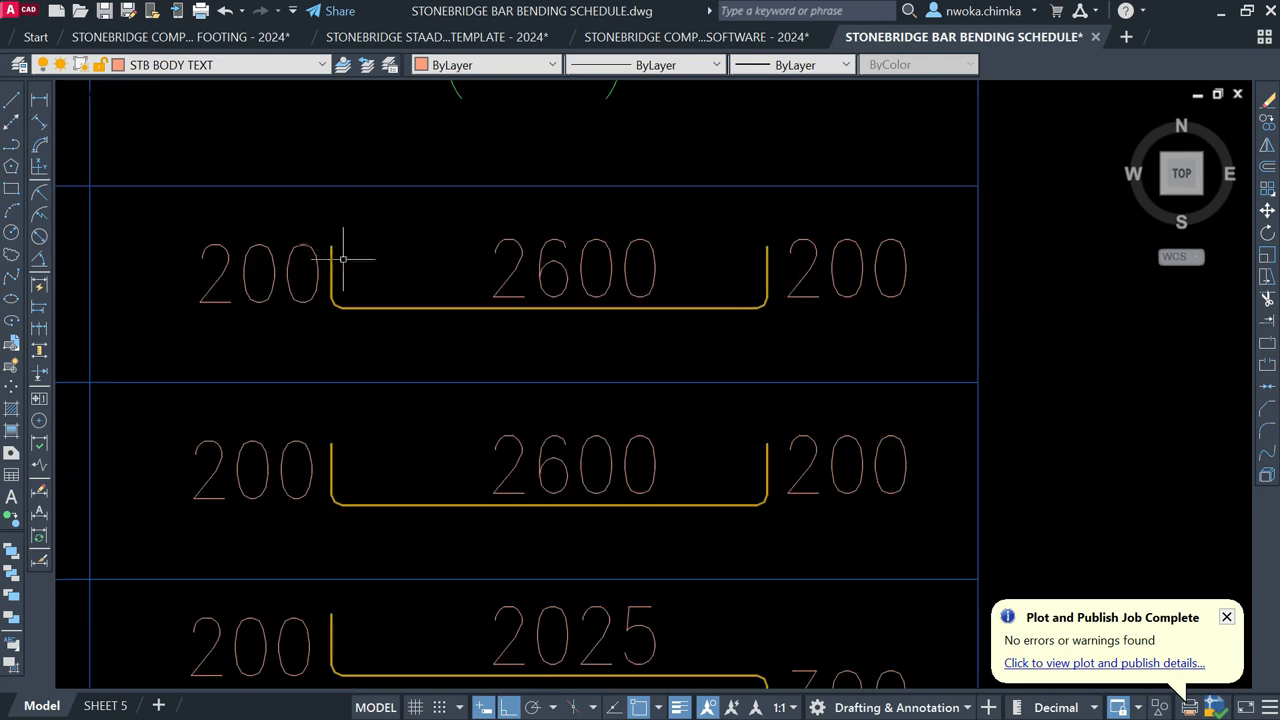
left_click(767, 275)
scroll(766, 300, "up", 2)
left_click(768, 302)
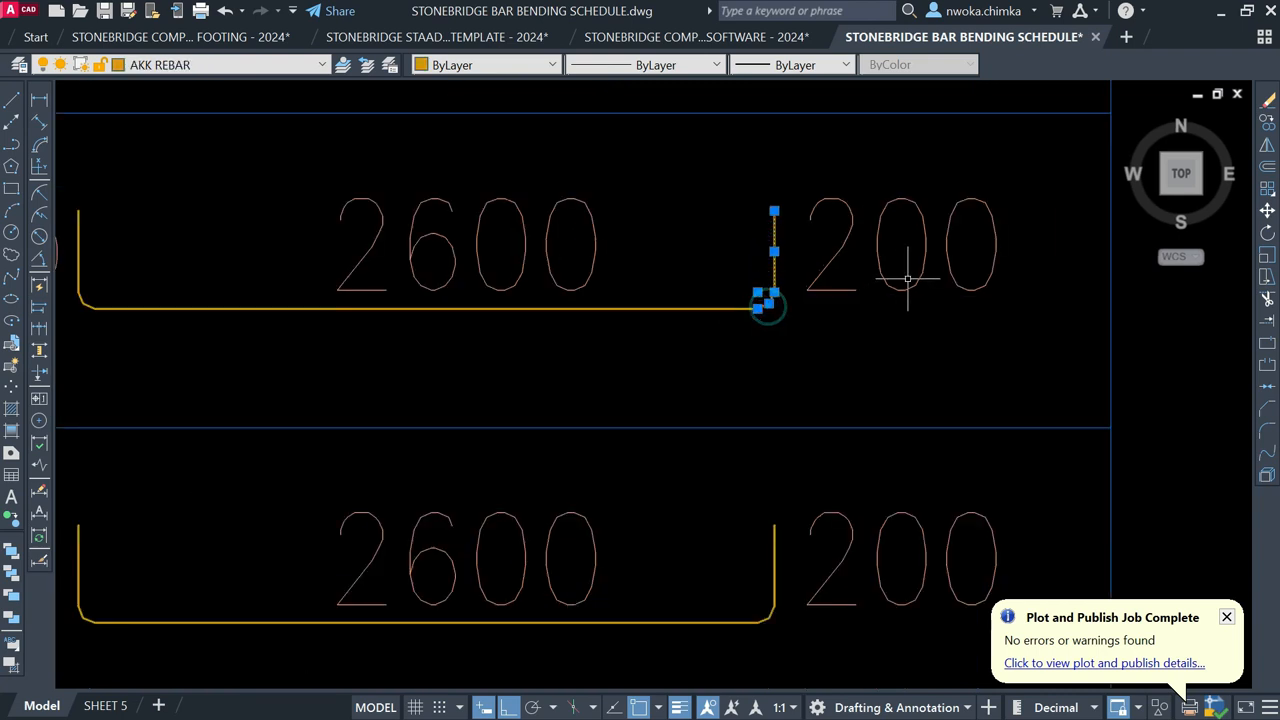
key("Delete")
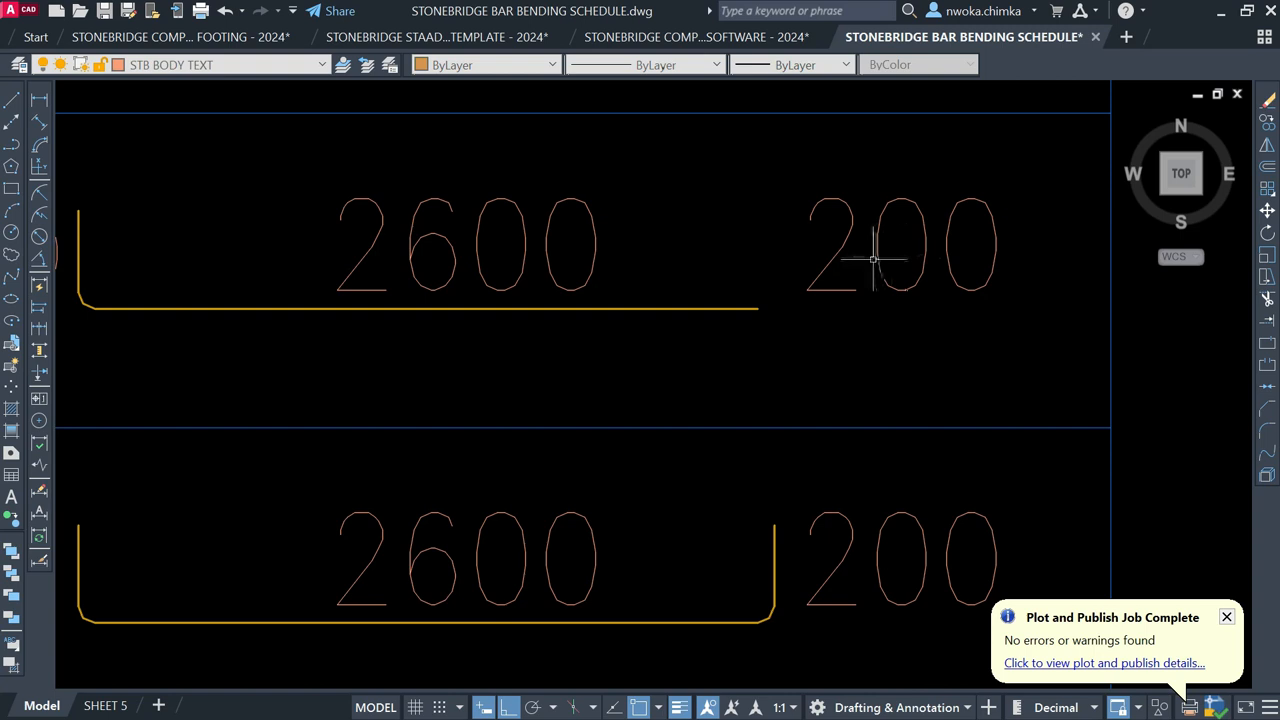
left_click(876, 257)
key("Delete")
Step: Move the top row's 2600 label below the bar
scroll(876, 257, "down", 1)
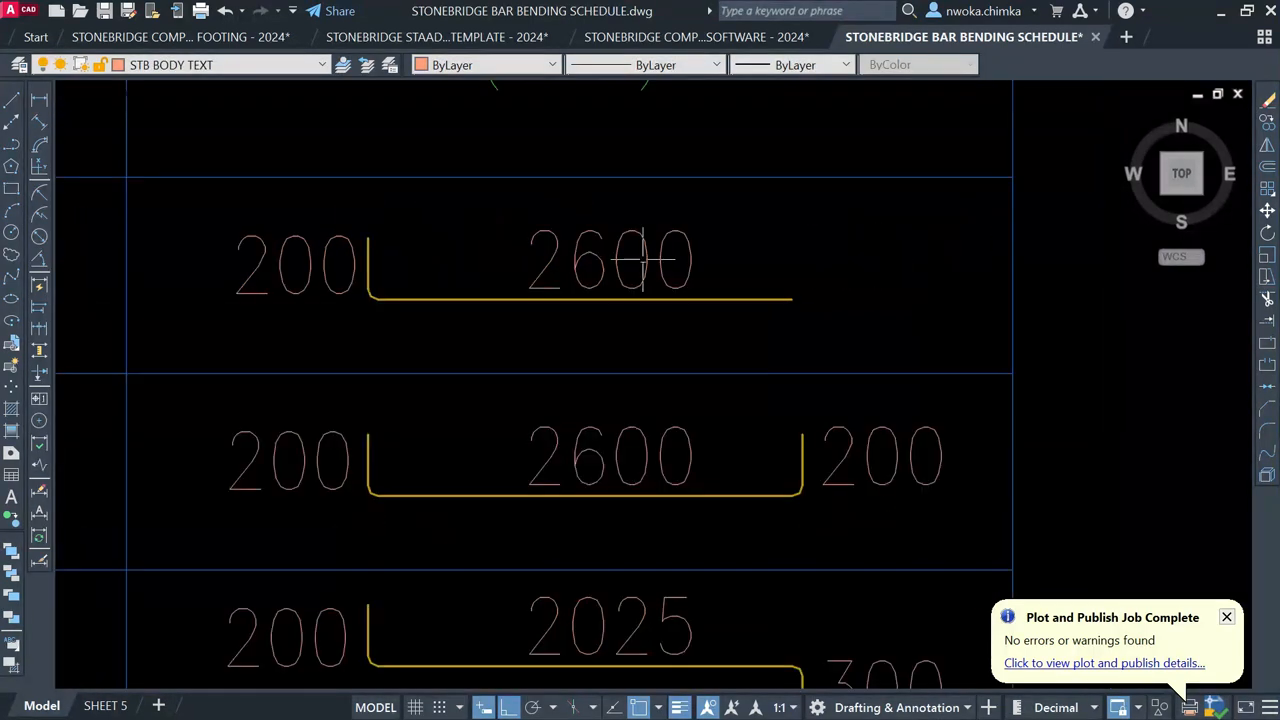
left_click(571, 243)
type("m")
key("Return")
left_click(863, 229)
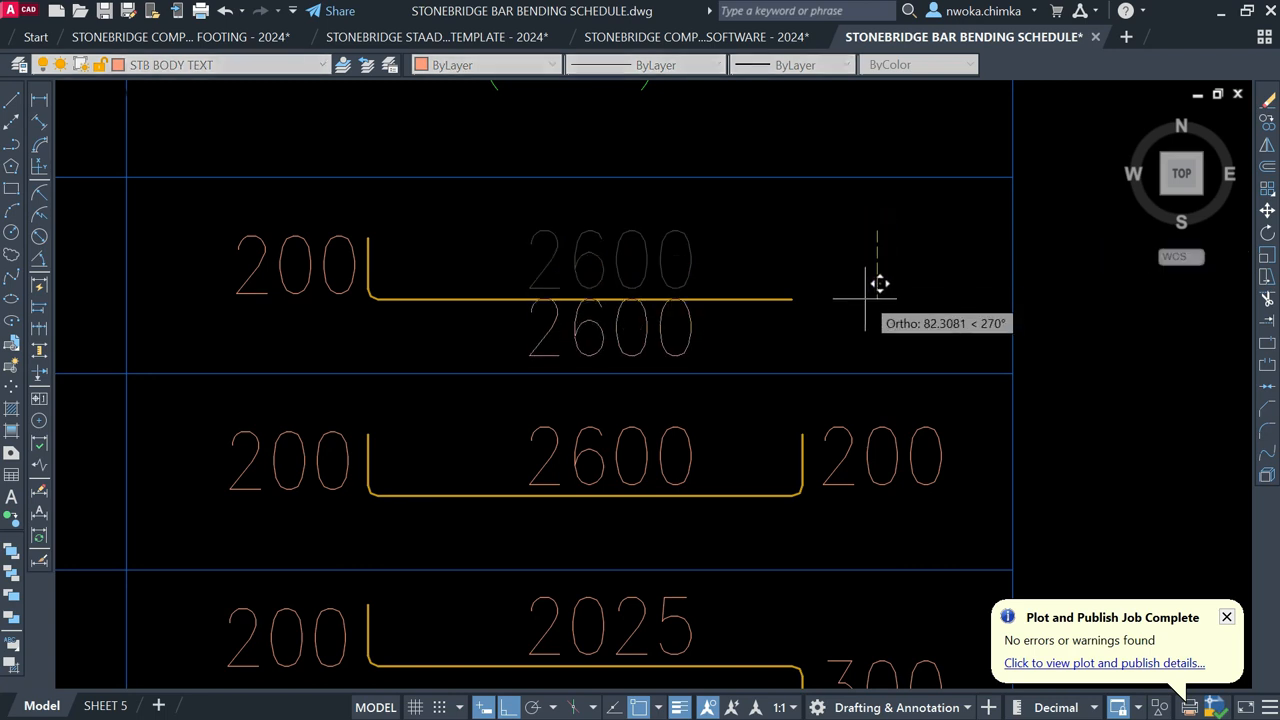
left_click(862, 305)
Step: Copy the top row's bar above itself, then undo the misplaced copy
left_click(486, 298)
type("co")
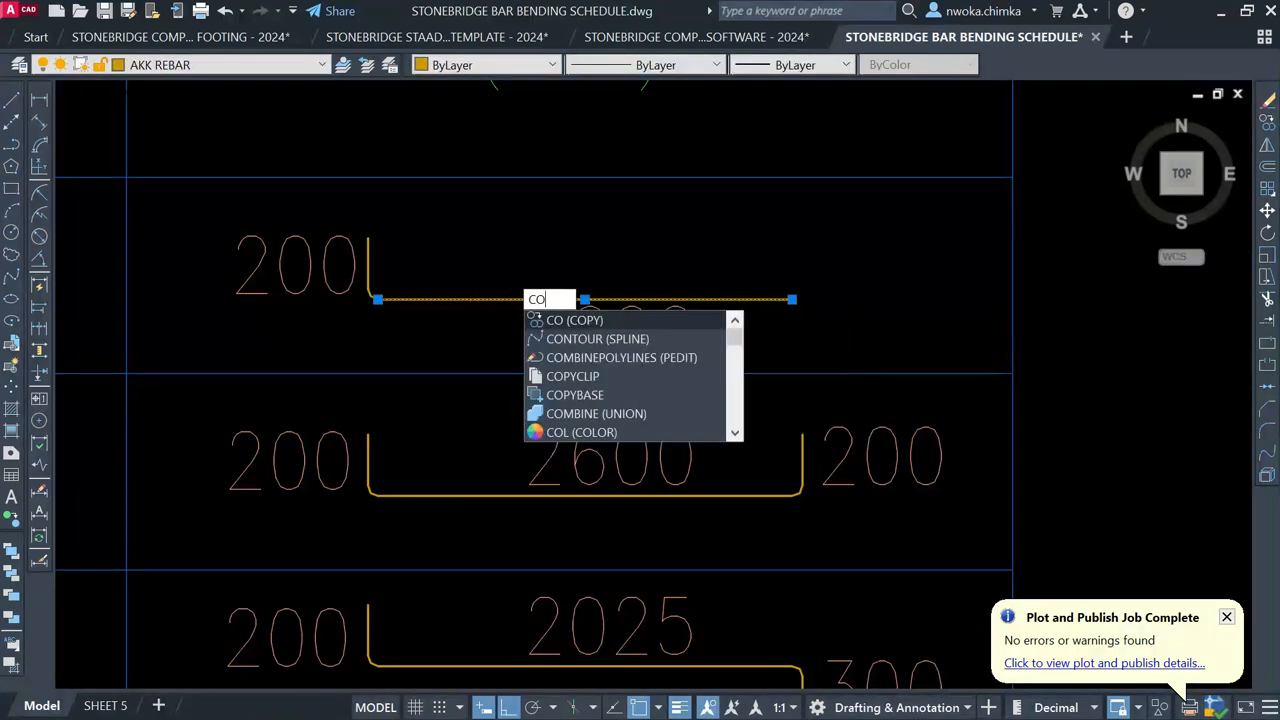
key("Return")
left_click(370, 298)
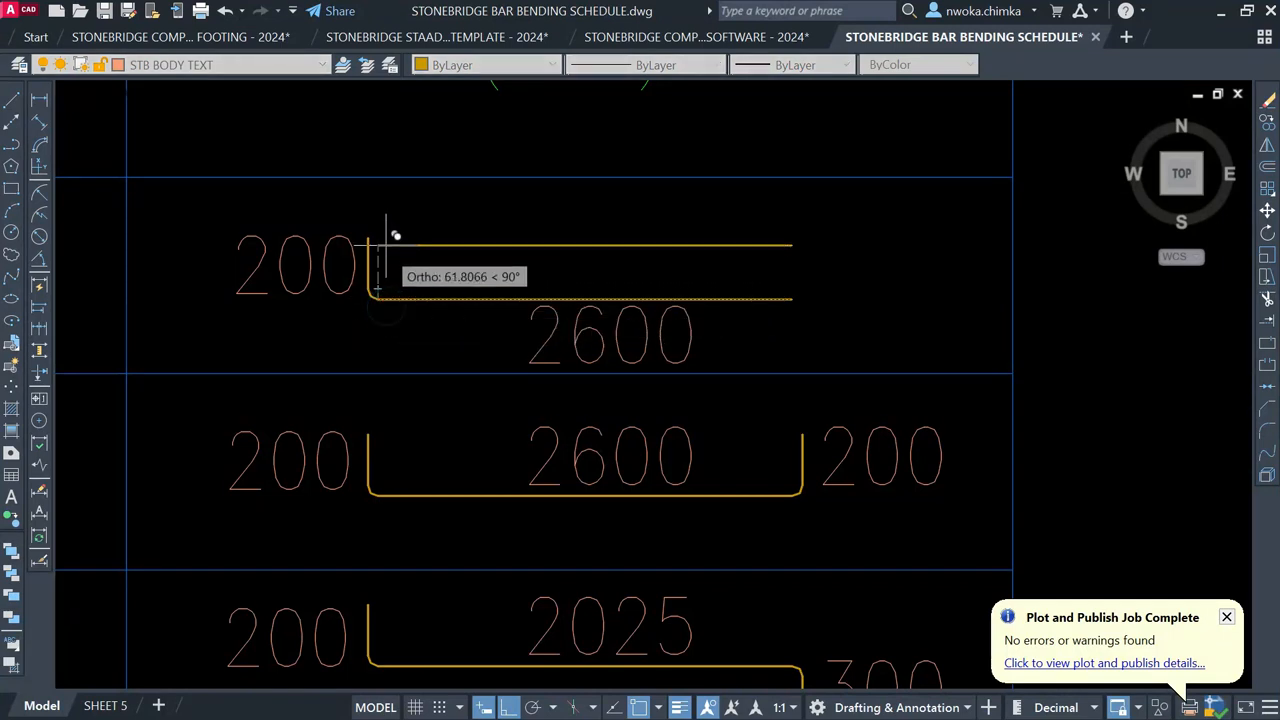
left_click(368, 238)
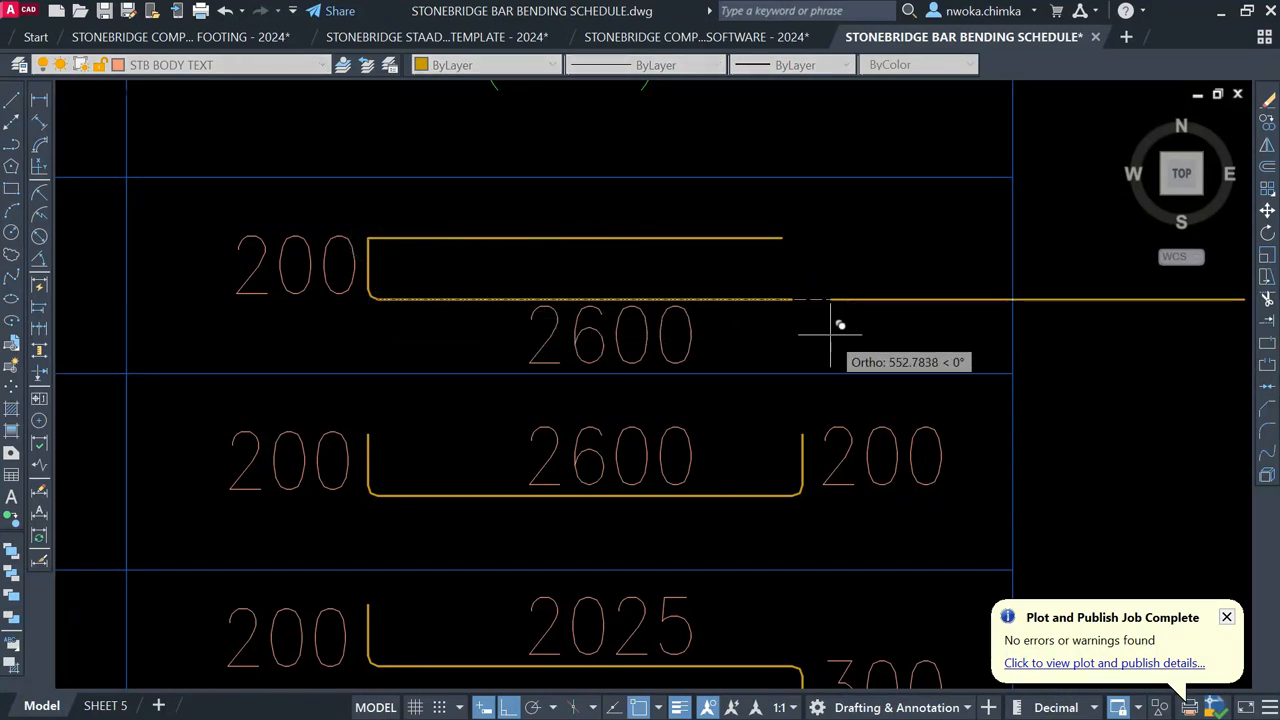
key("Escape")
key("ctrl+z")
Step: Mirror the top row's bar about a horizontal line, keeping the original
left_click(442, 298)
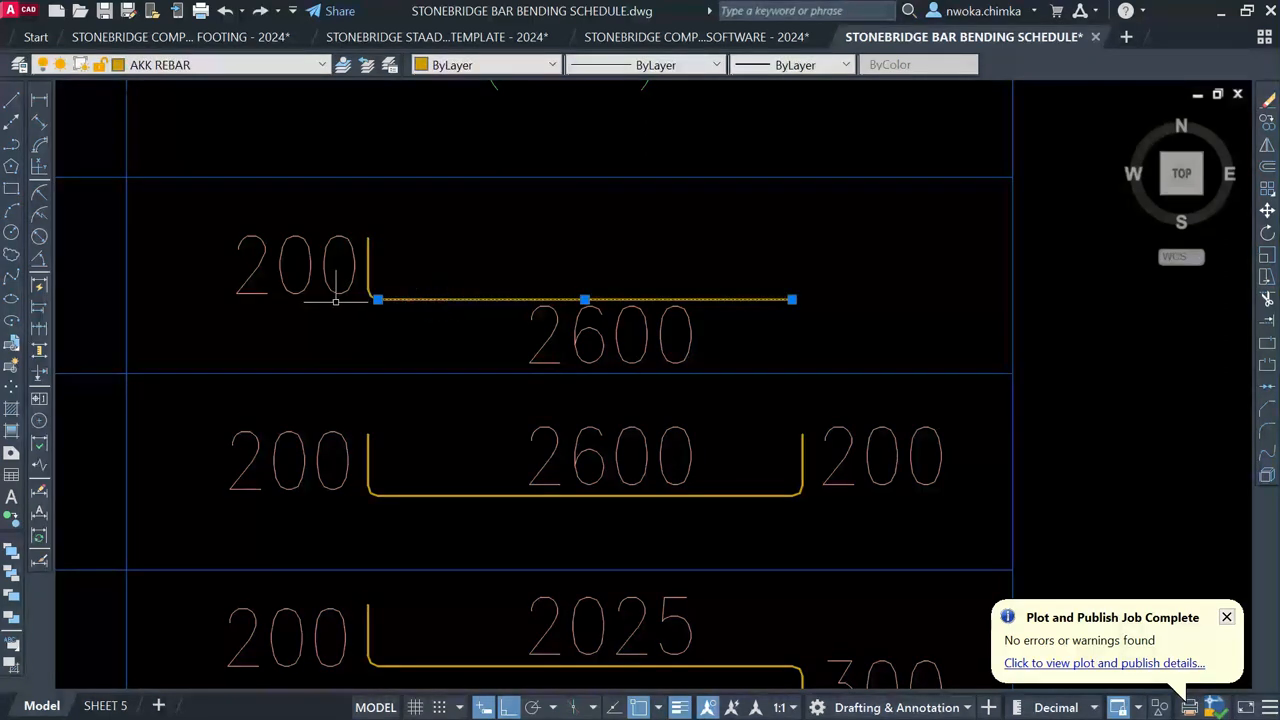
scroll(442, 298, "up", 4)
type("mi")
key("Return")
left_click(418, 218)
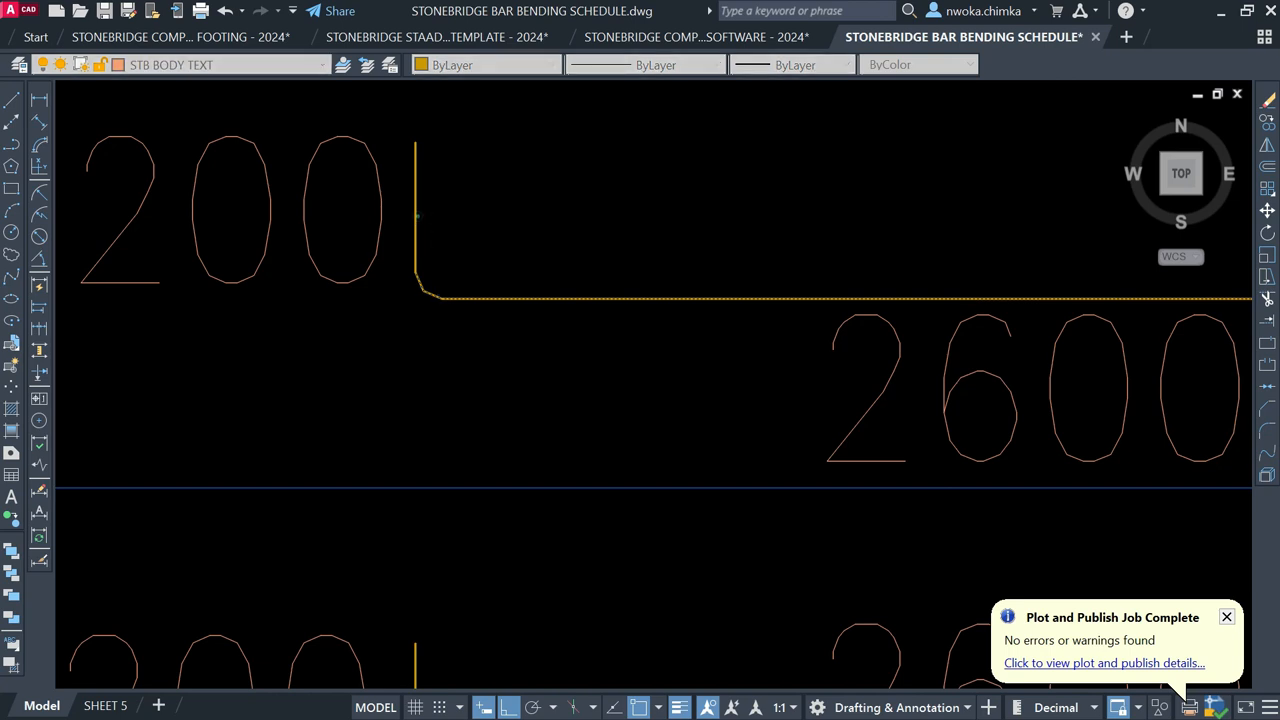
left_click(612, 221)
scroll(569, 243, "down", 2)
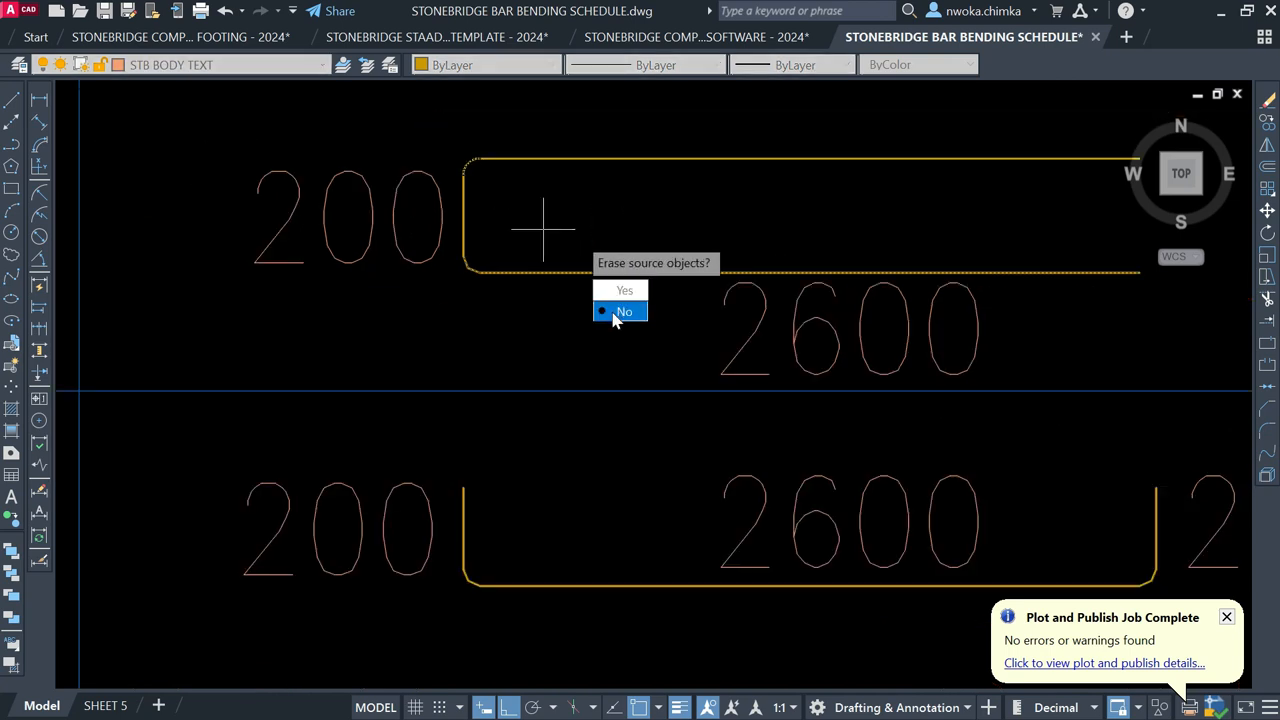
left_click(616, 306)
scroll(570, 172, "down", 3)
scroll(662, 188, "up", 2)
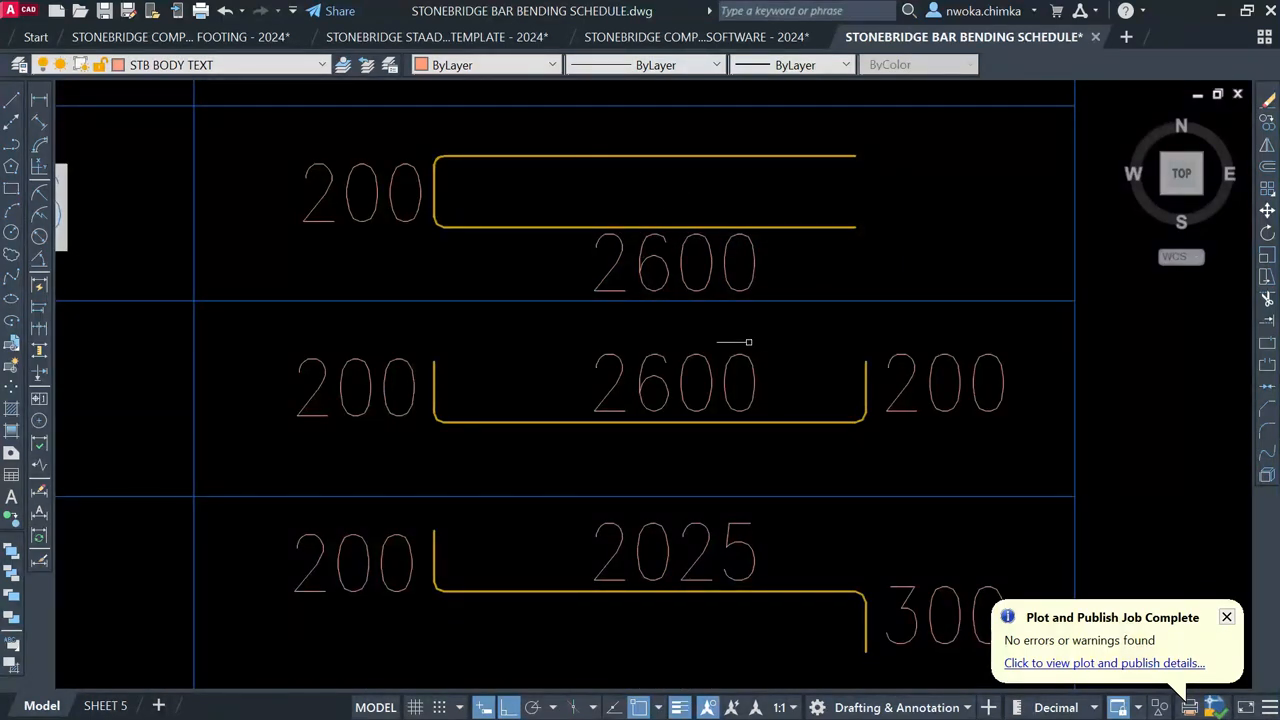
middle_click_drag(749, 342, 737, 332)
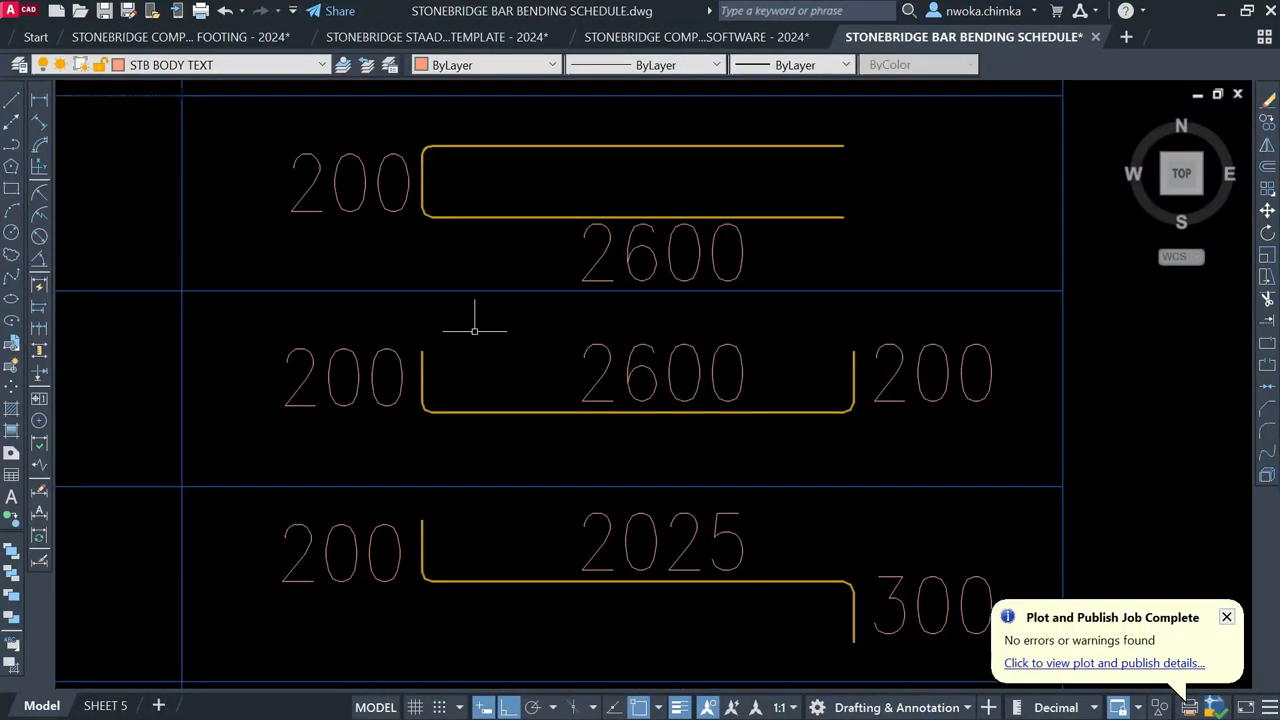
Step: Copy the top bar's upper leg down onto the middle row's bar
left_click(494, 145)
type("CO")
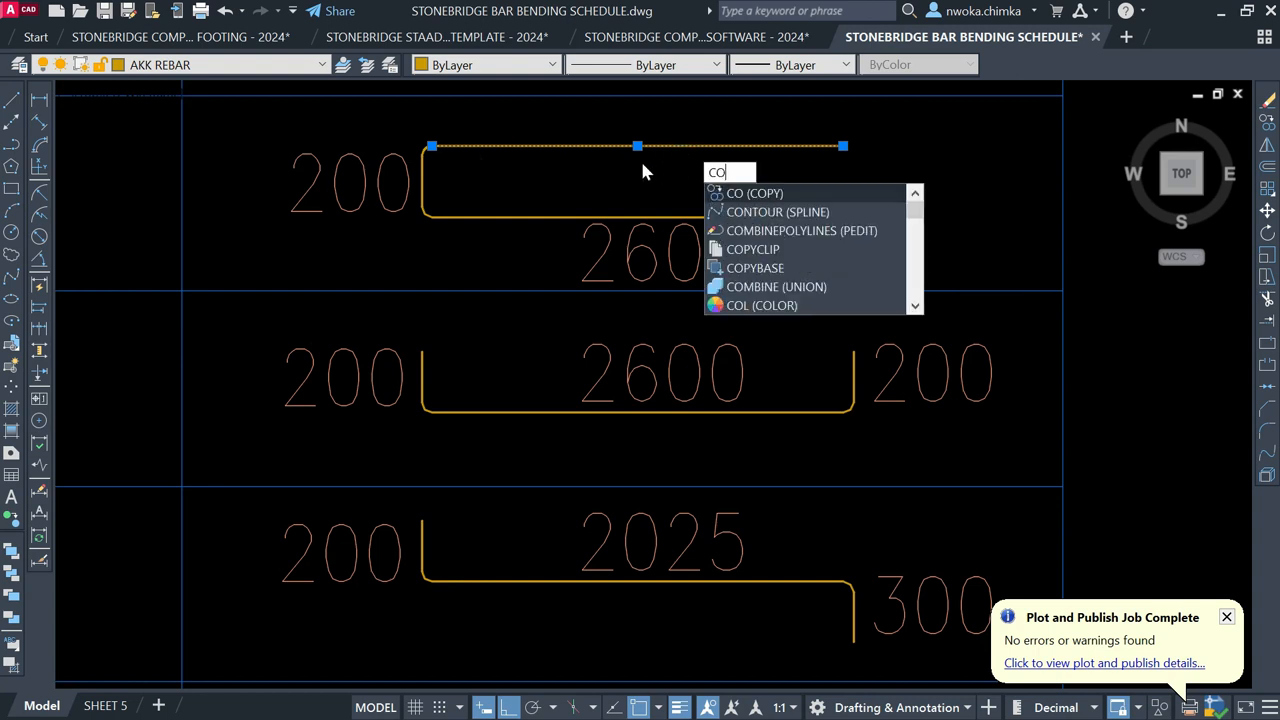
key("Return")
left_click(443, 147)
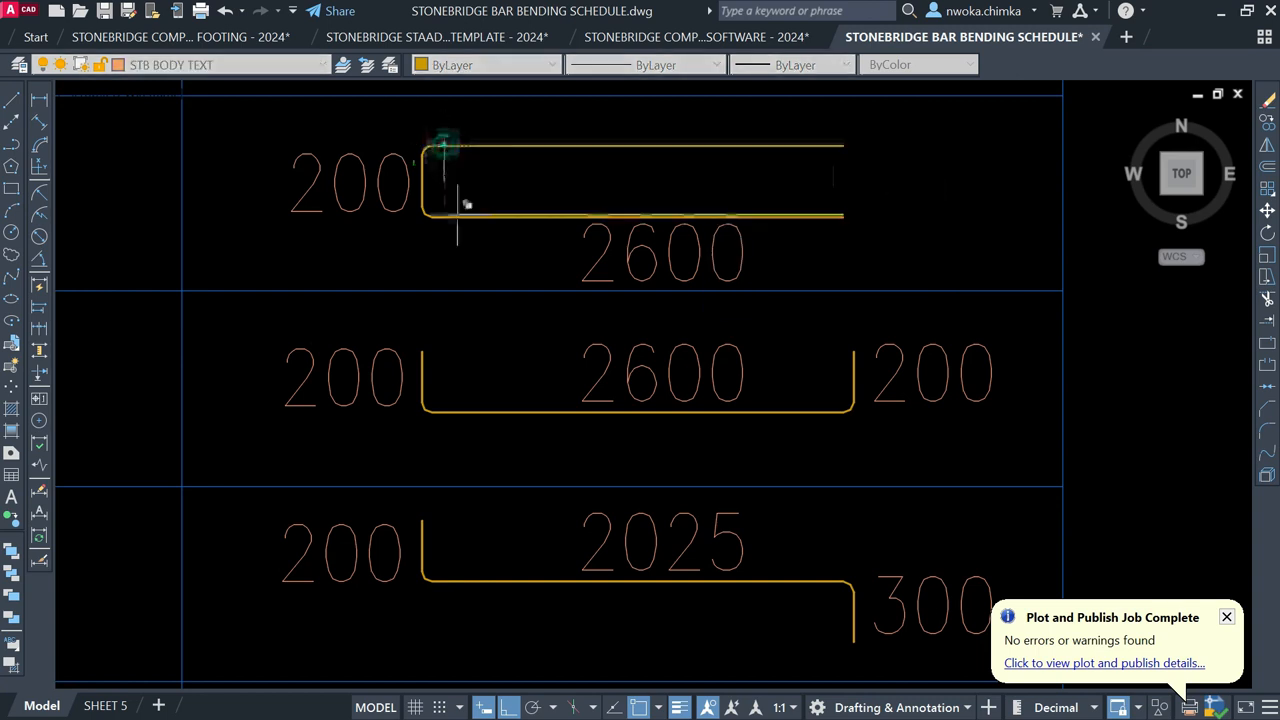
left_click(420, 352)
key("Escape")
left_click(771, 350)
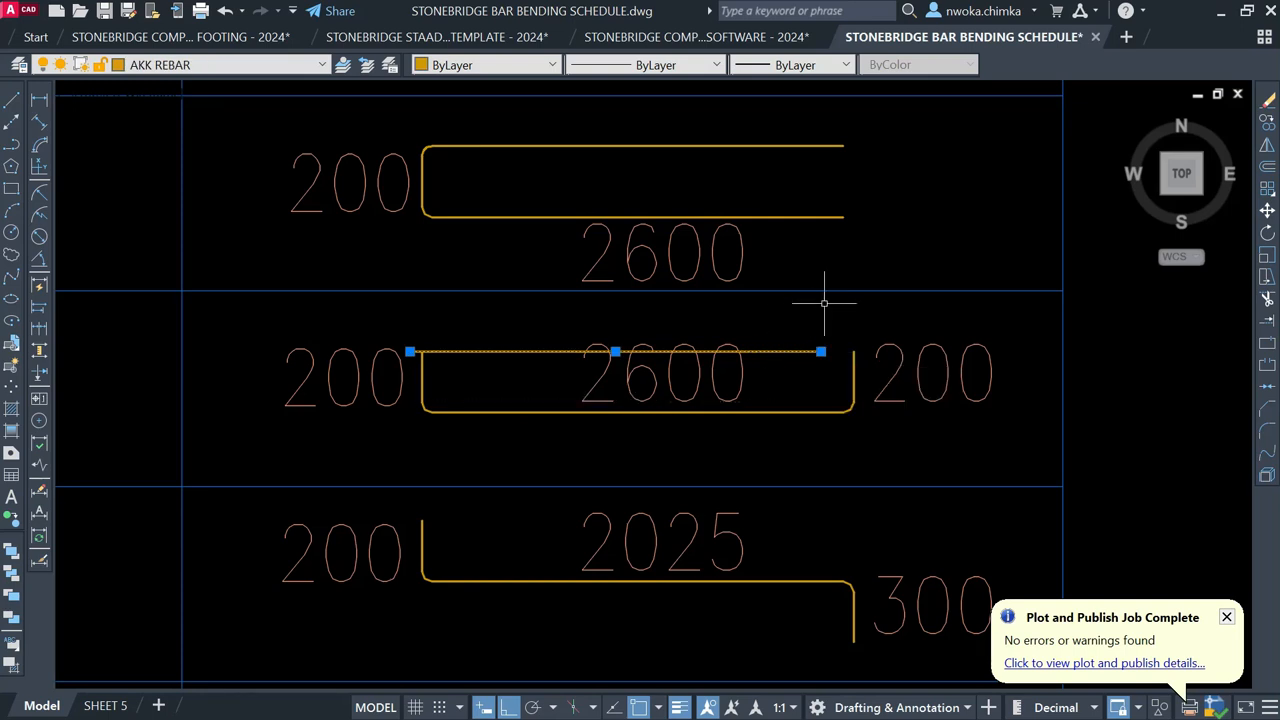
key("Escape")
Step: Copy the top bar's upper-left bend and straight leg onto the middle bar
scroll(428, 150, "up", 4)
left_click(430, 172)
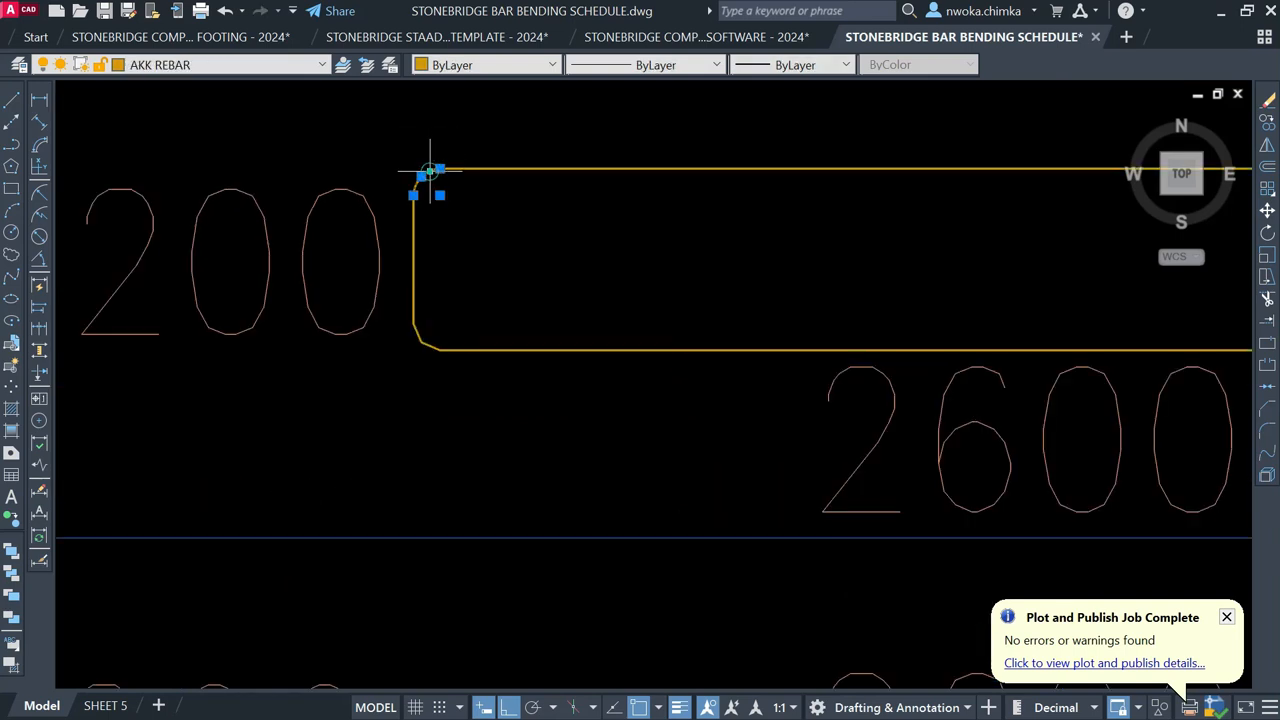
left_click(491, 169)
type("Co")
key("Return")
left_click(414, 192)
scroll(430, 180, "down", 3)
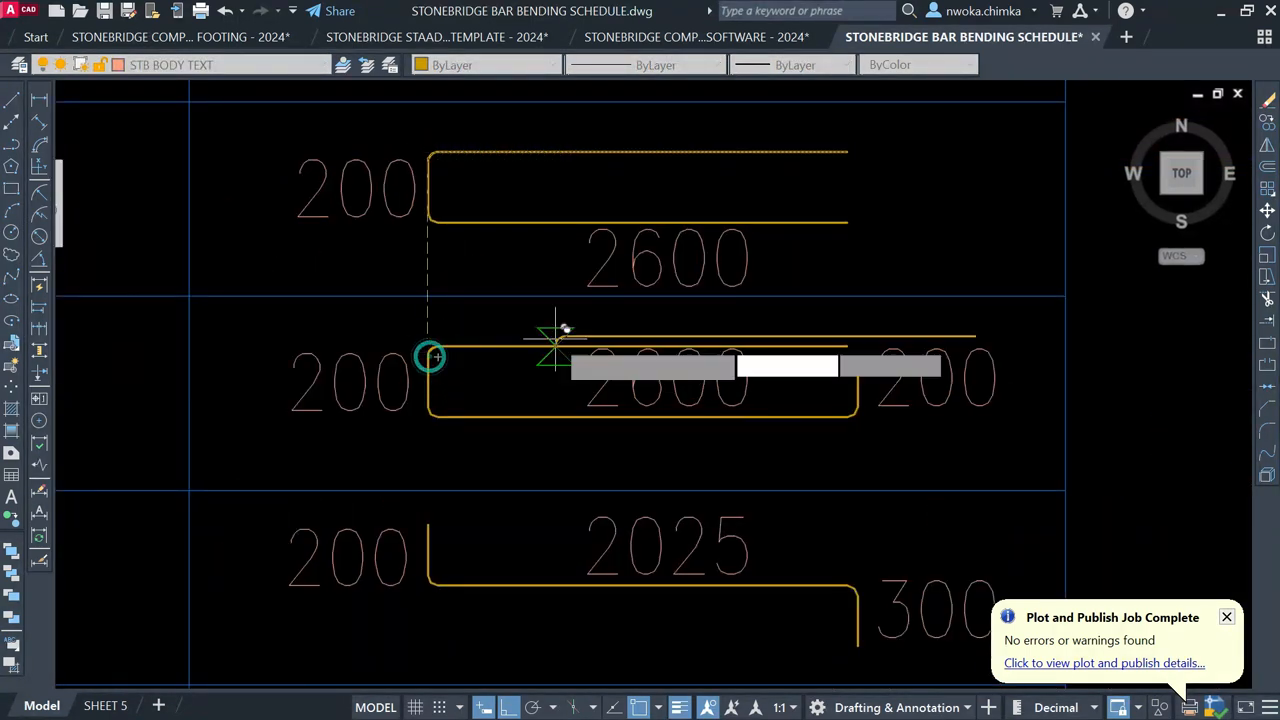
left_click(430, 347)
Step: Grip-stretch the middle row's new upper leg to shorten it
left_click(777, 347)
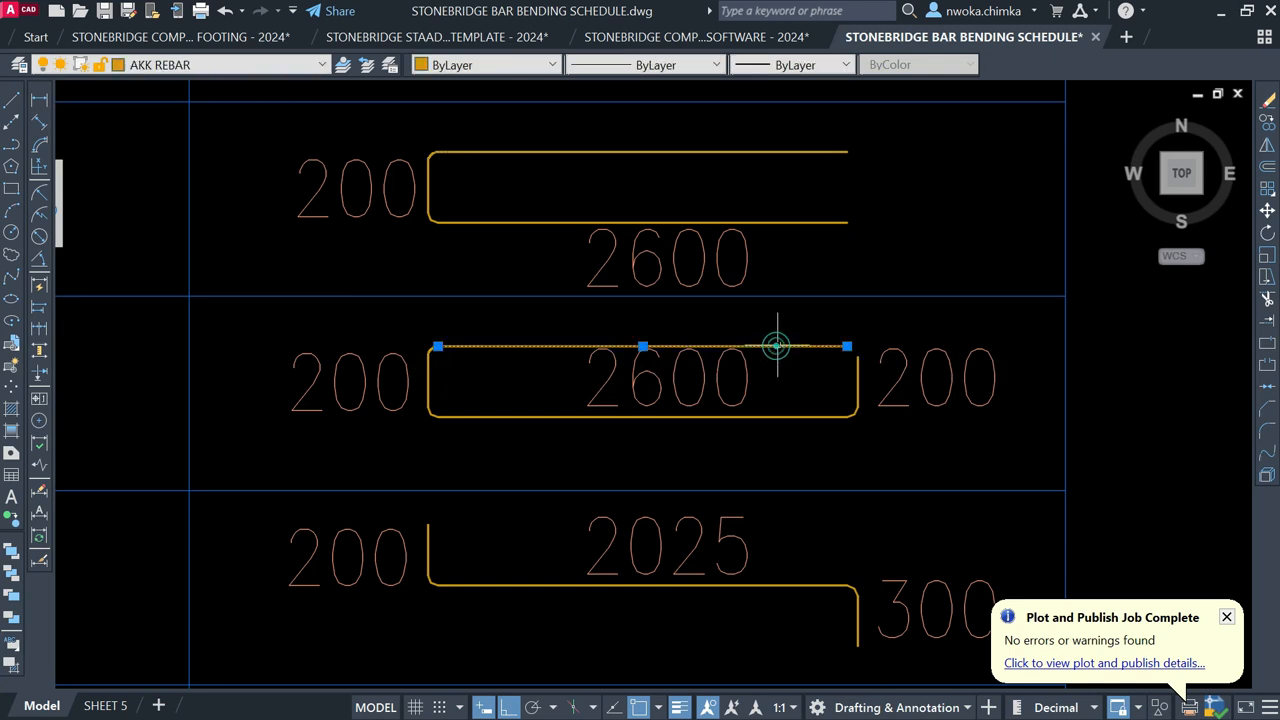
left_click(847, 346)
scroll(610, 345, "up", 2)
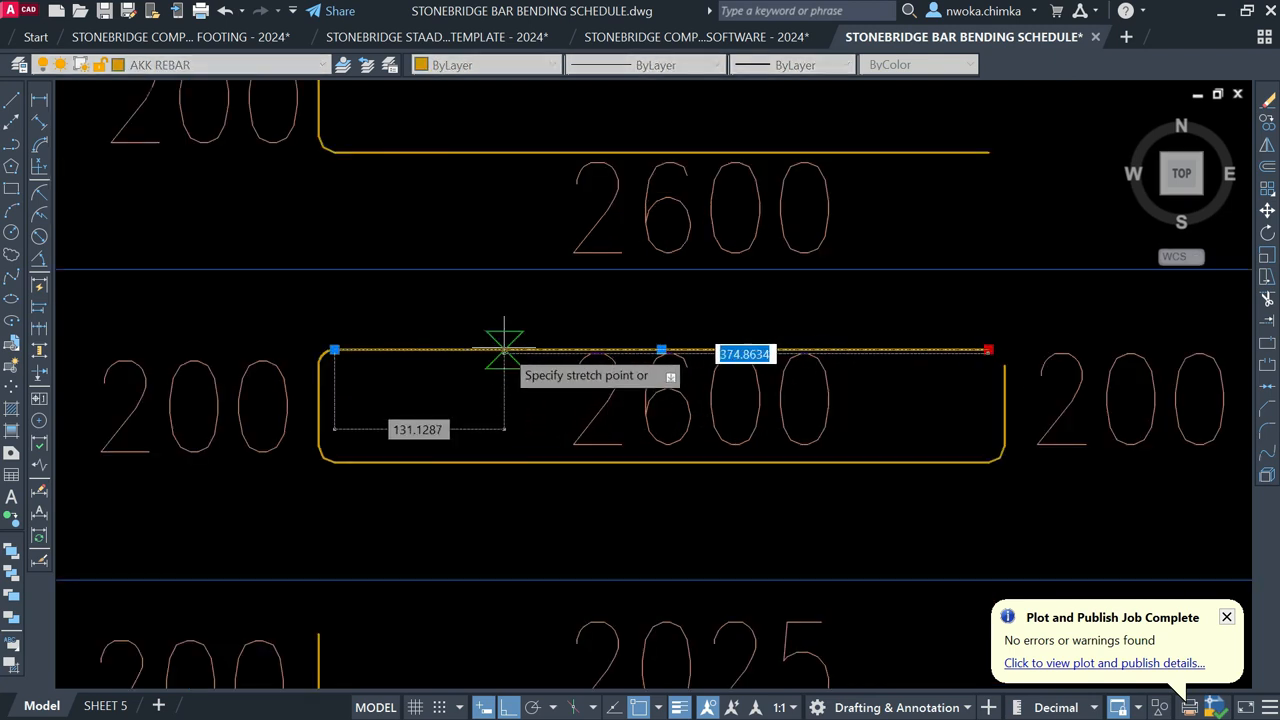
left_click(491, 349)
scroll(500, 349, "down", 2)
key("Escape")
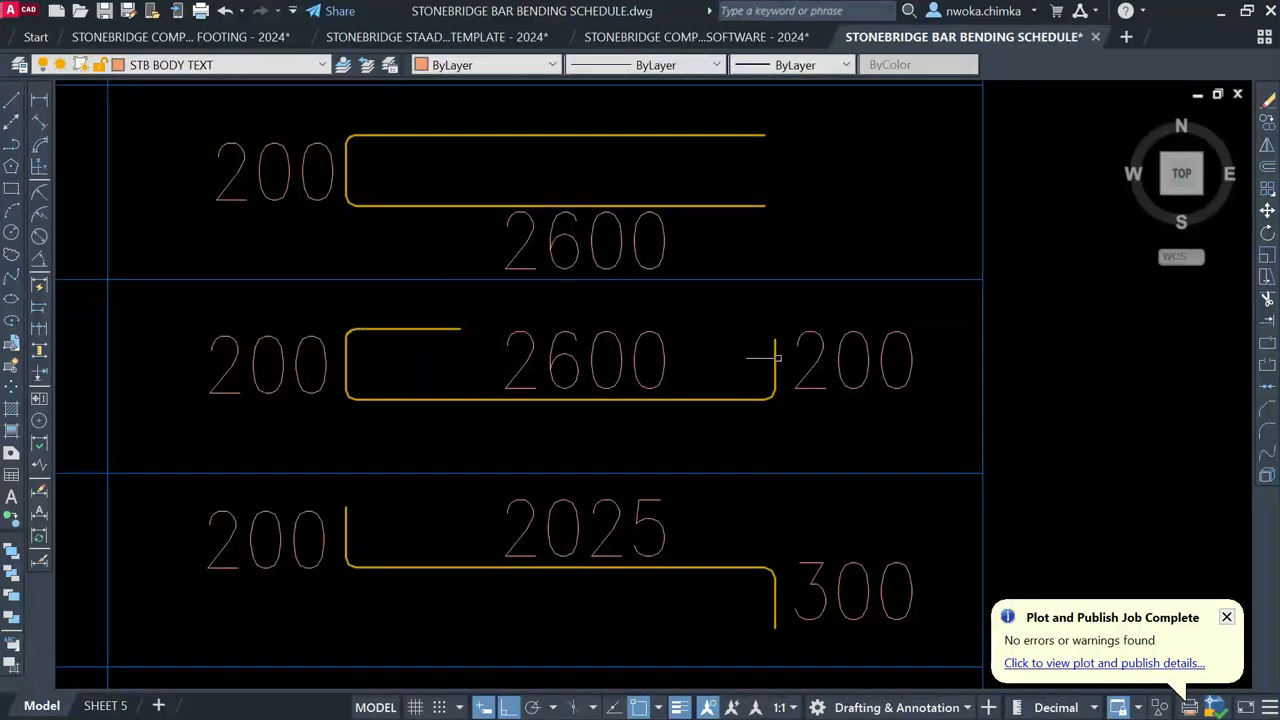
Step: Erase the middle bar's right vertical end, its right 200 label and the leftover hook
left_click(777, 358)
key("Delete")
left_click(808, 388)
key("Delete")
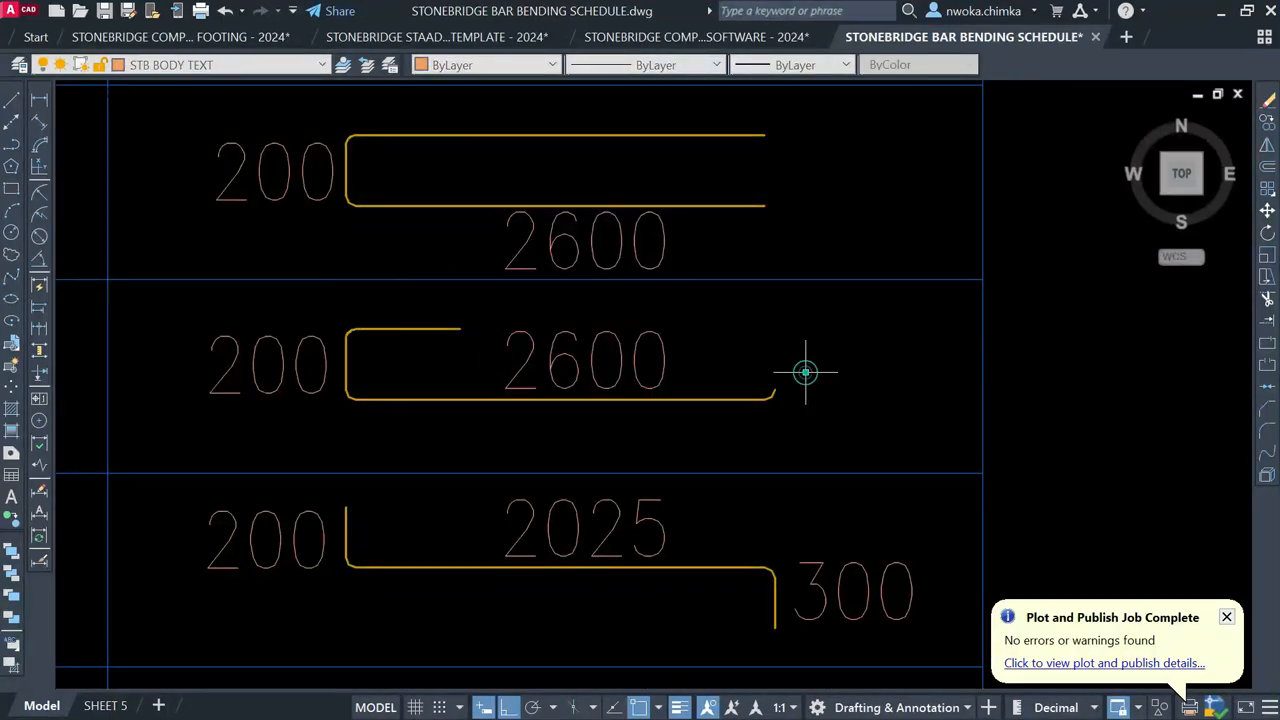
left_click(776, 392)
key("Delete")
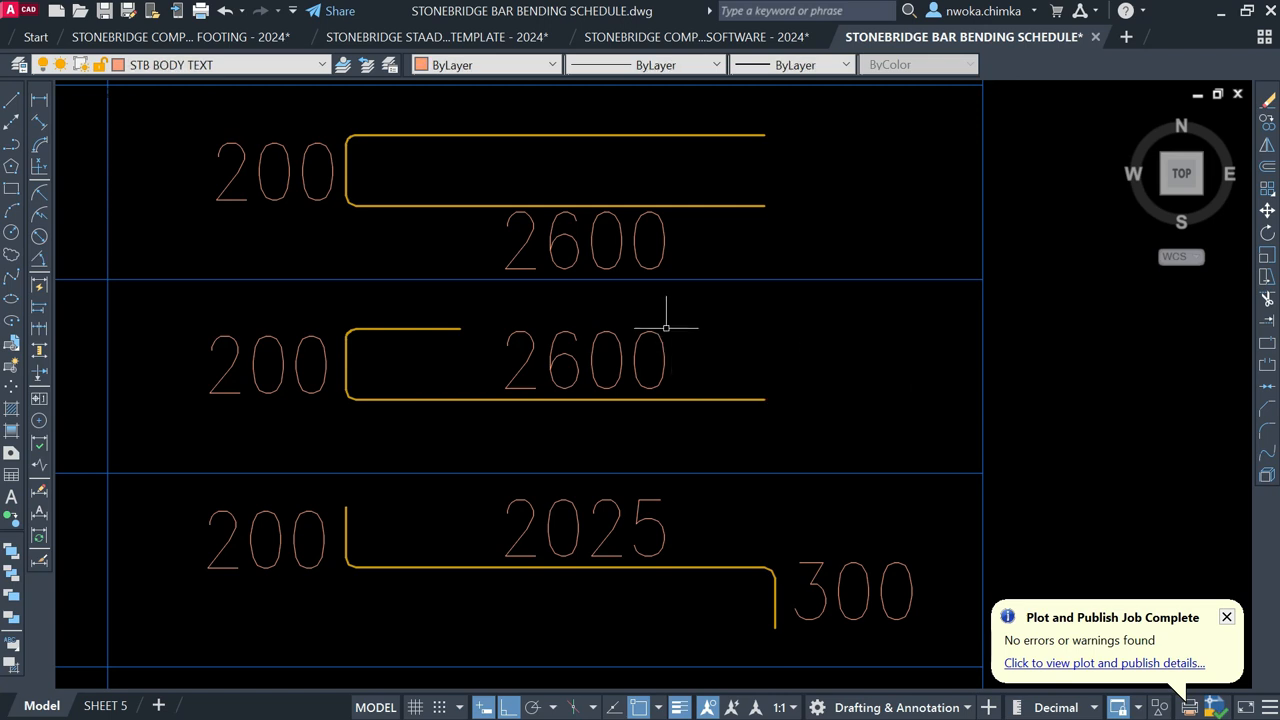
left_click(229, 343)
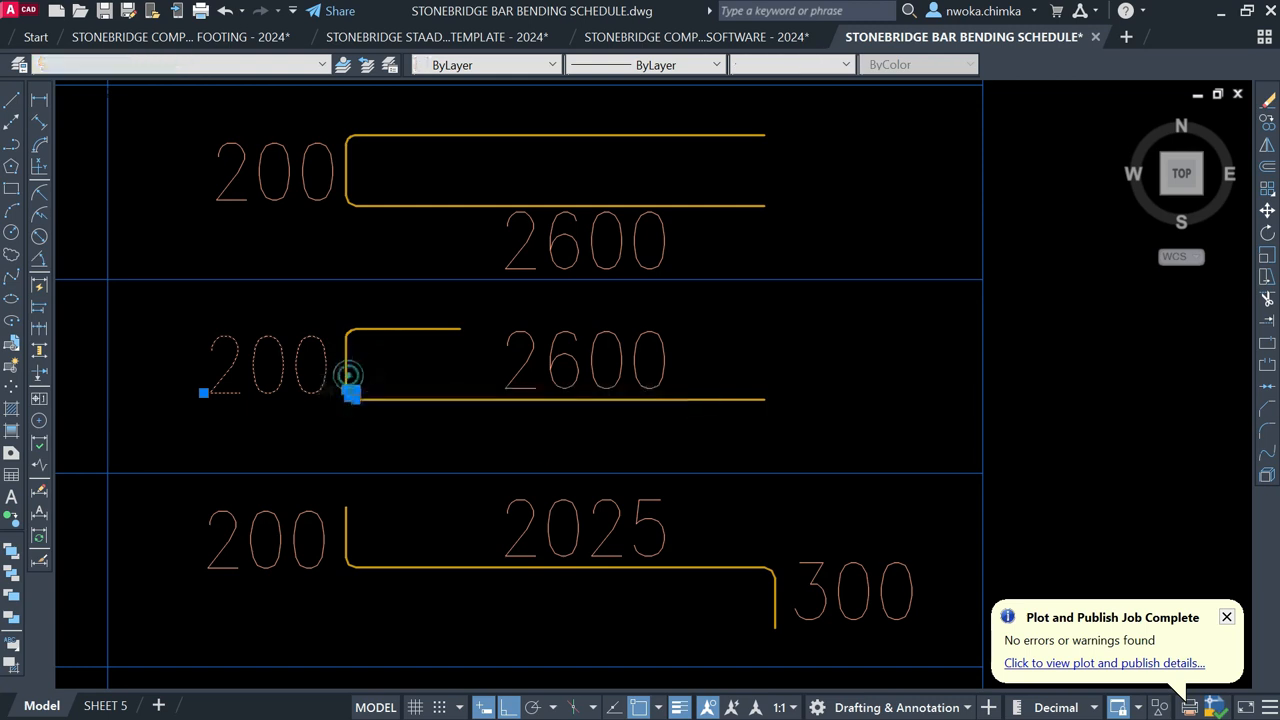
Step: Move the middle bending shape with its bends, 200 and 2600 labels lower in the row
left_click(352, 380)
key("Escape")
scroll(348, 335, "up", 2)
left_click(350, 330)
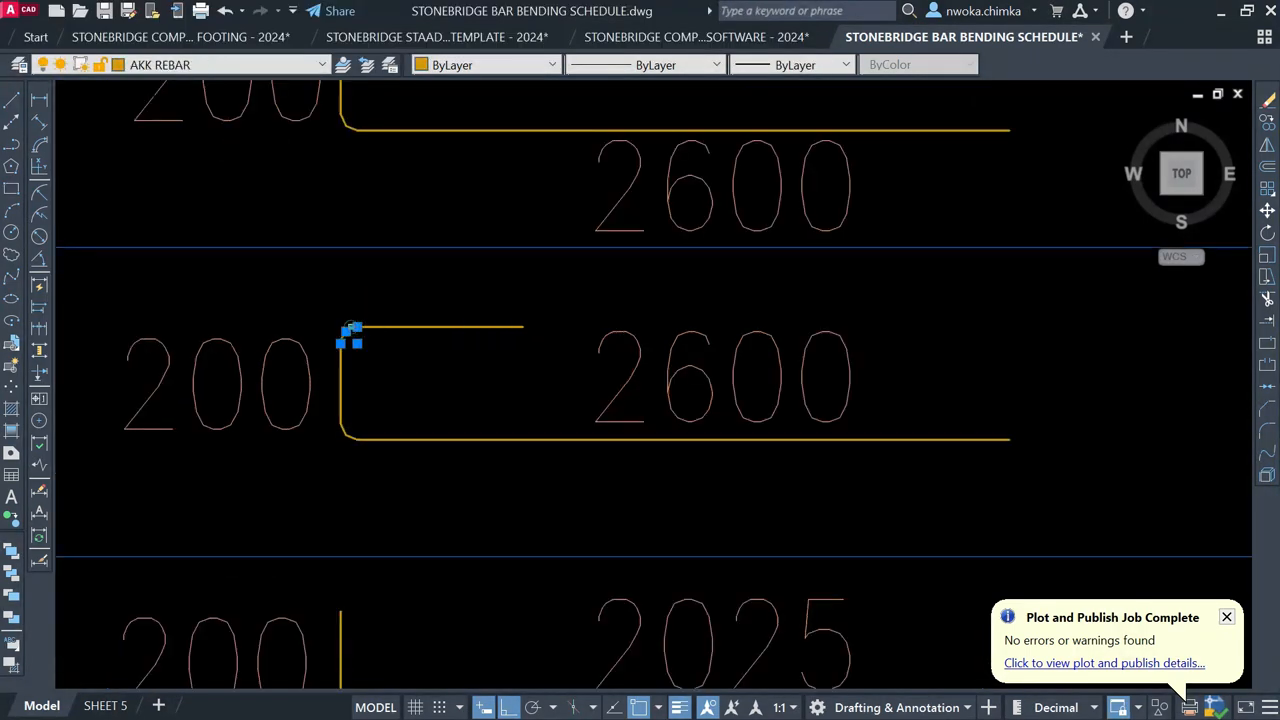
left_click(382, 327)
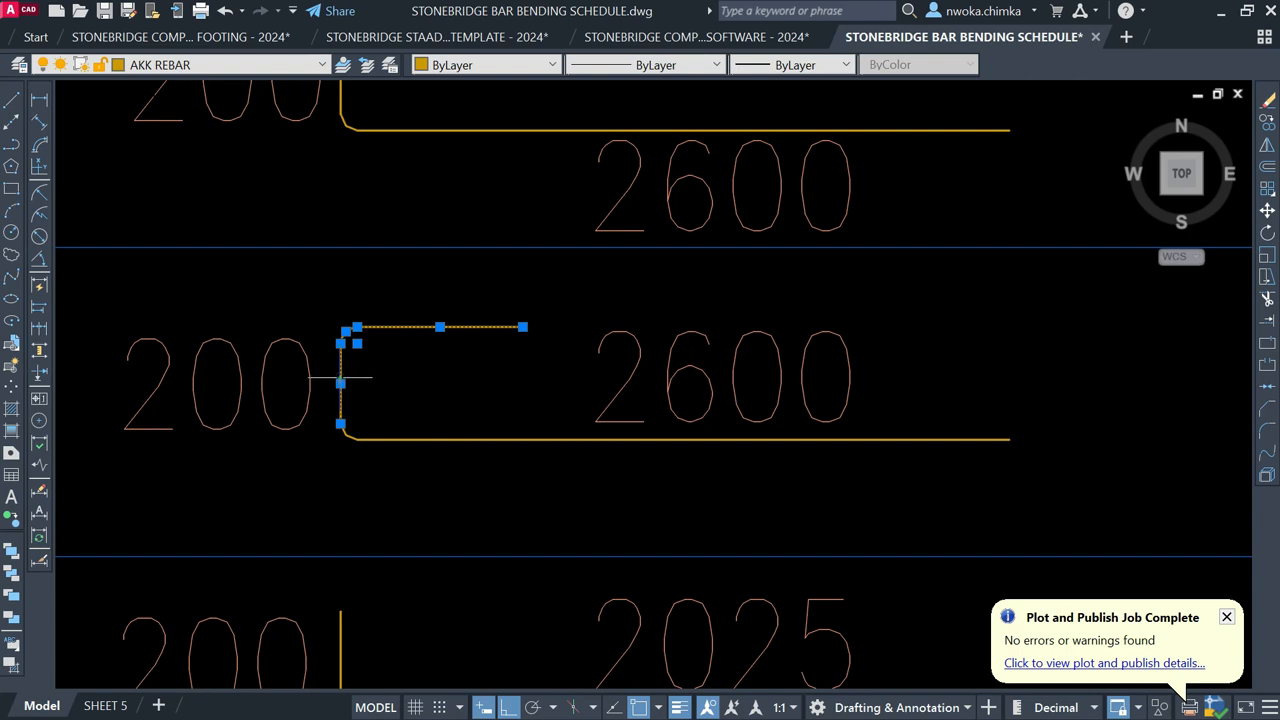
left_click(346, 430)
left_click(309, 397)
left_click(631, 370)
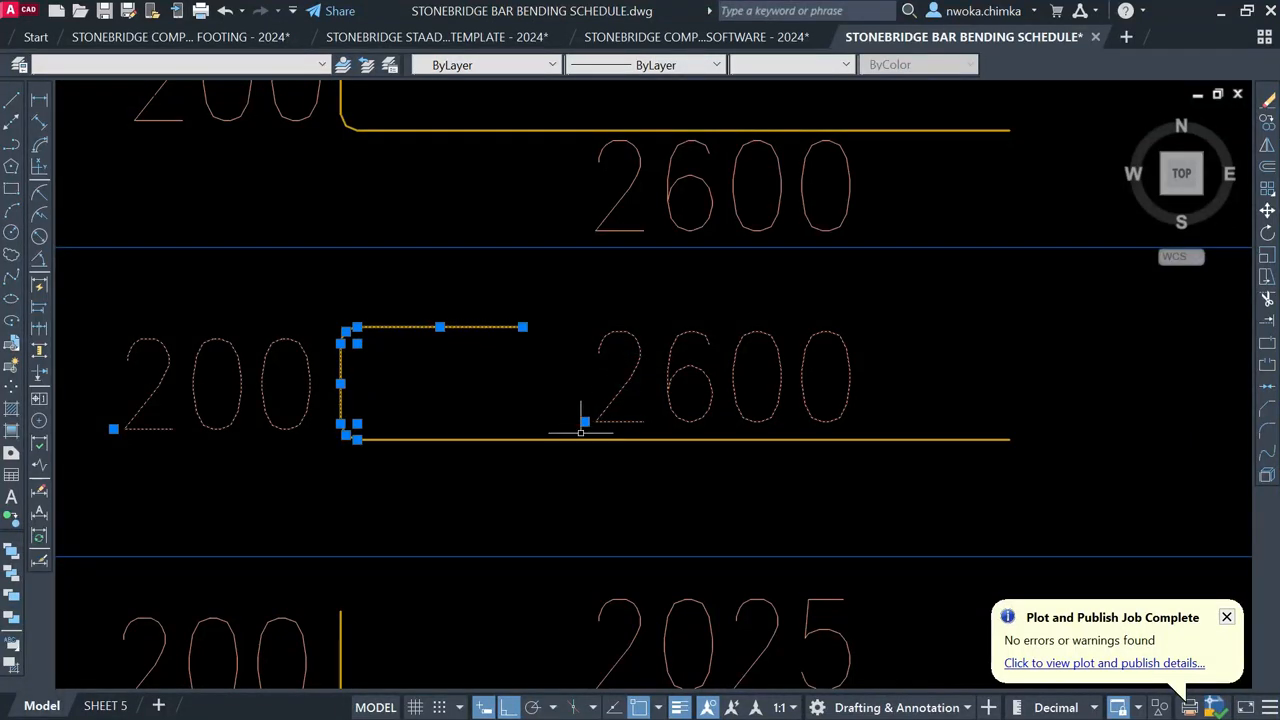
type("m")
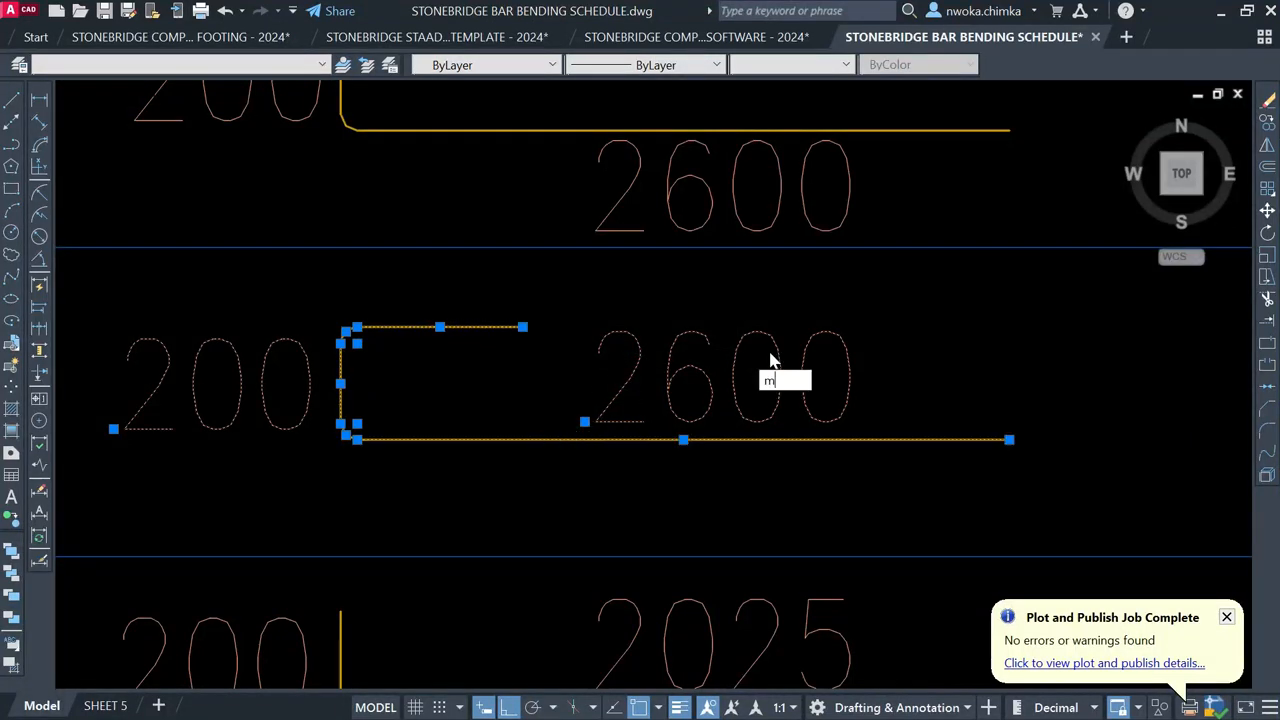
key("Return")
left_click(1060, 343)
left_click(1087, 395)
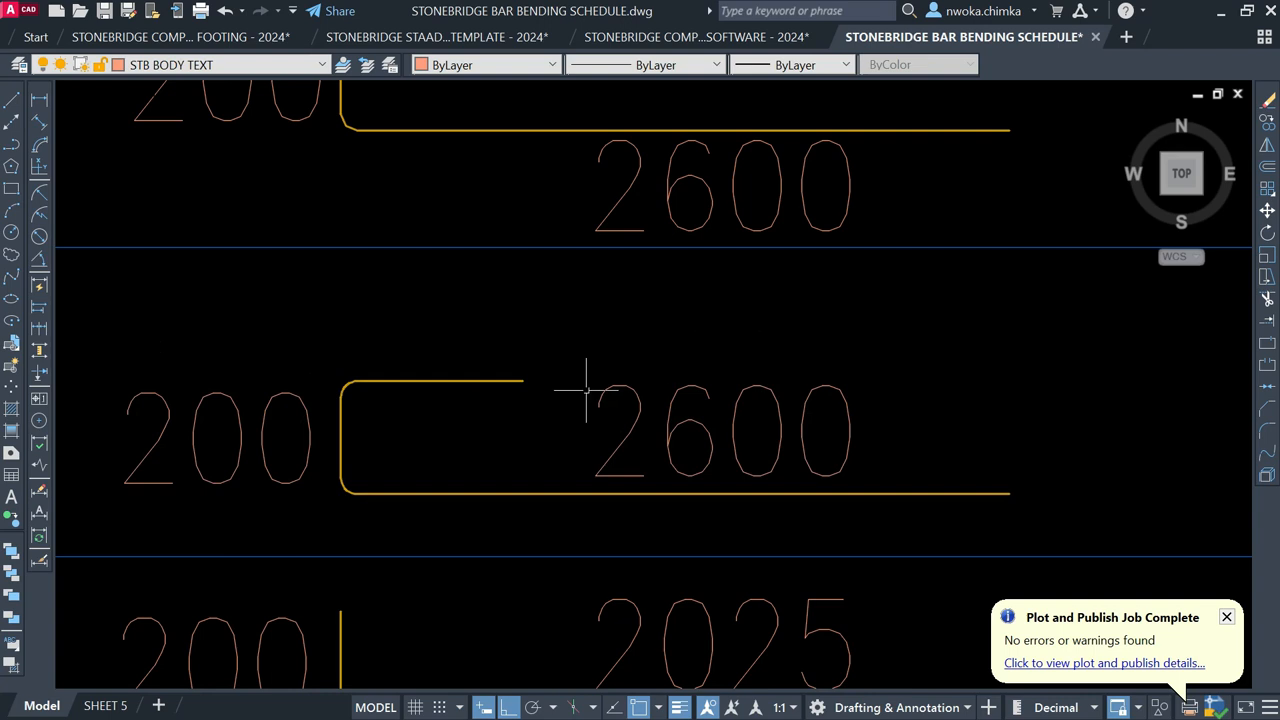
Step: Copy the 200 label above the bar's top leg and change it to 600
type("co")
key("Return")
left_click(226, 458)
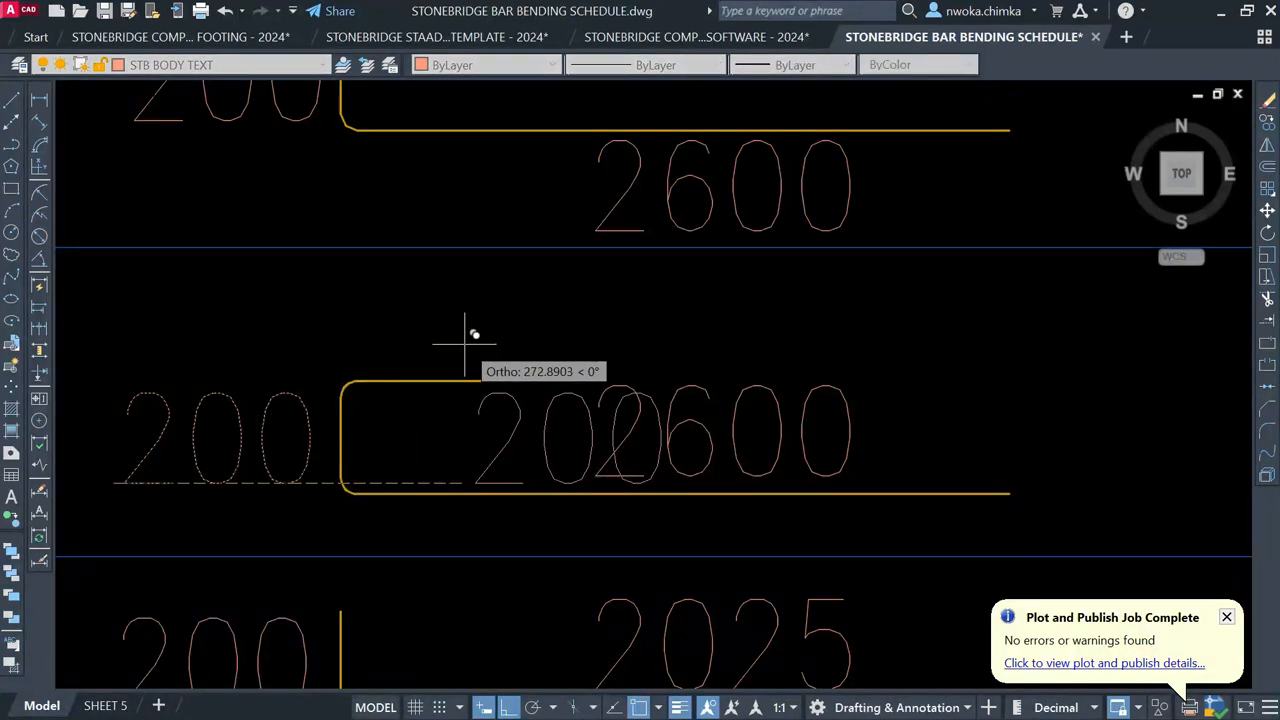
key("F8")
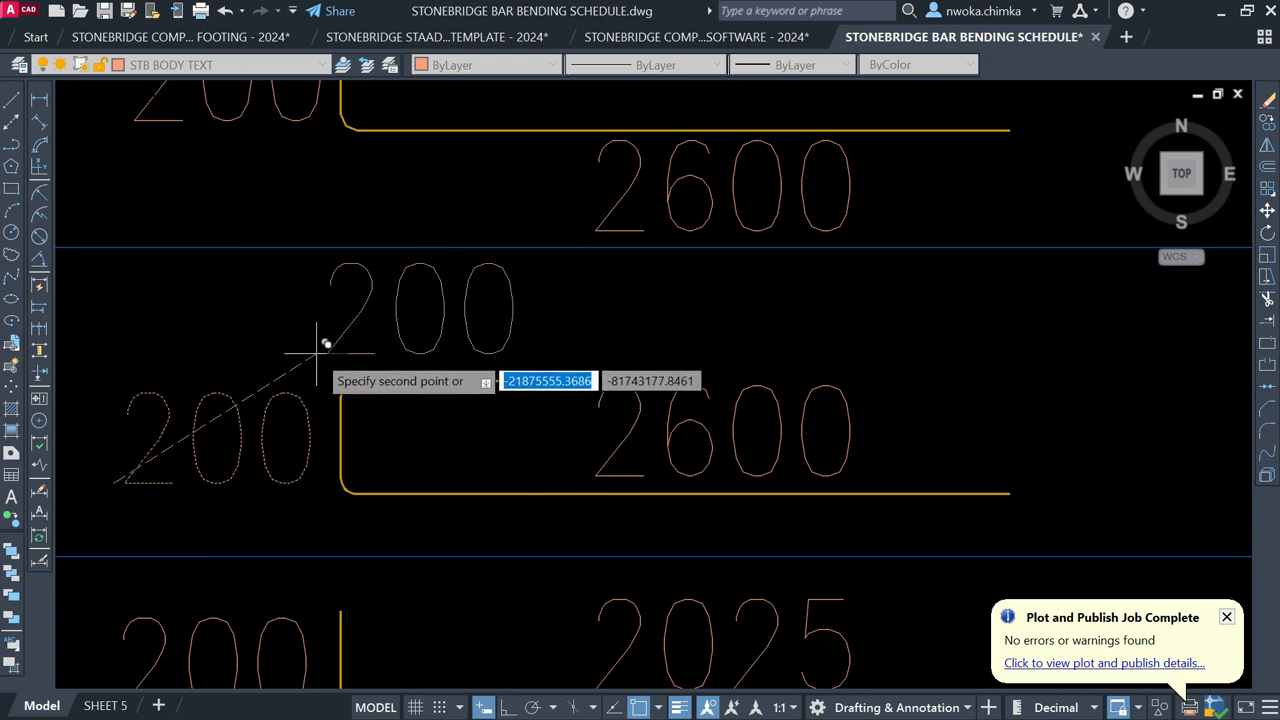
left_click(333, 357)
key("Return")
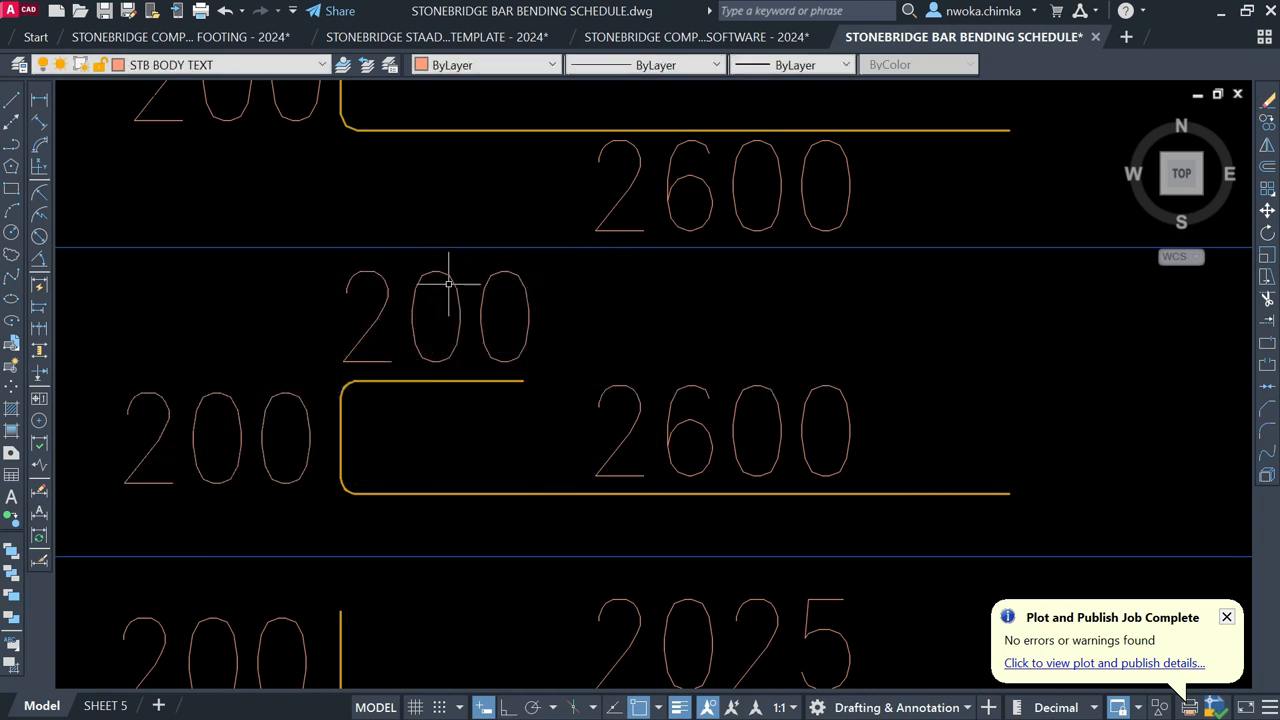
left_click(448, 273)
double_click(448, 273)
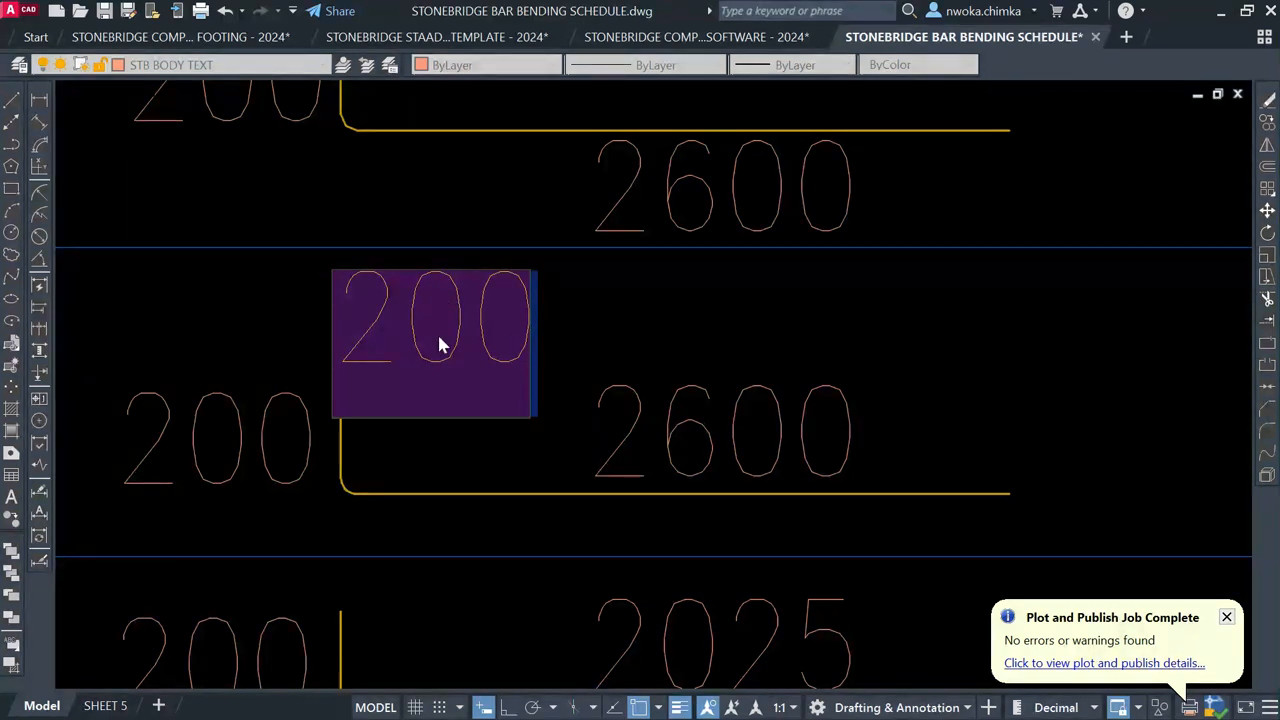
type("600")
left_click(718, 348)
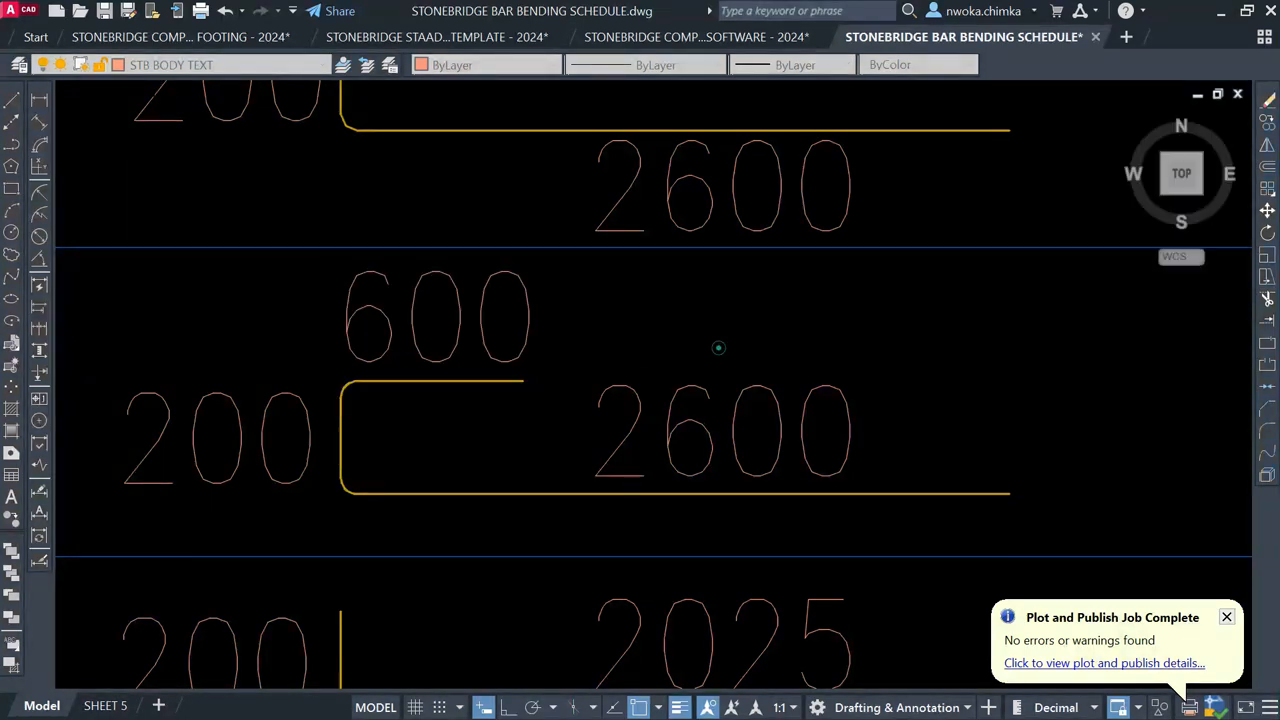
scroll(576, 288, "down", 2)
key("Escape")
Step: Change the second footing bar's length of each bar from 3000 to 3400 mm
scroll(520, 308, "down", 2)
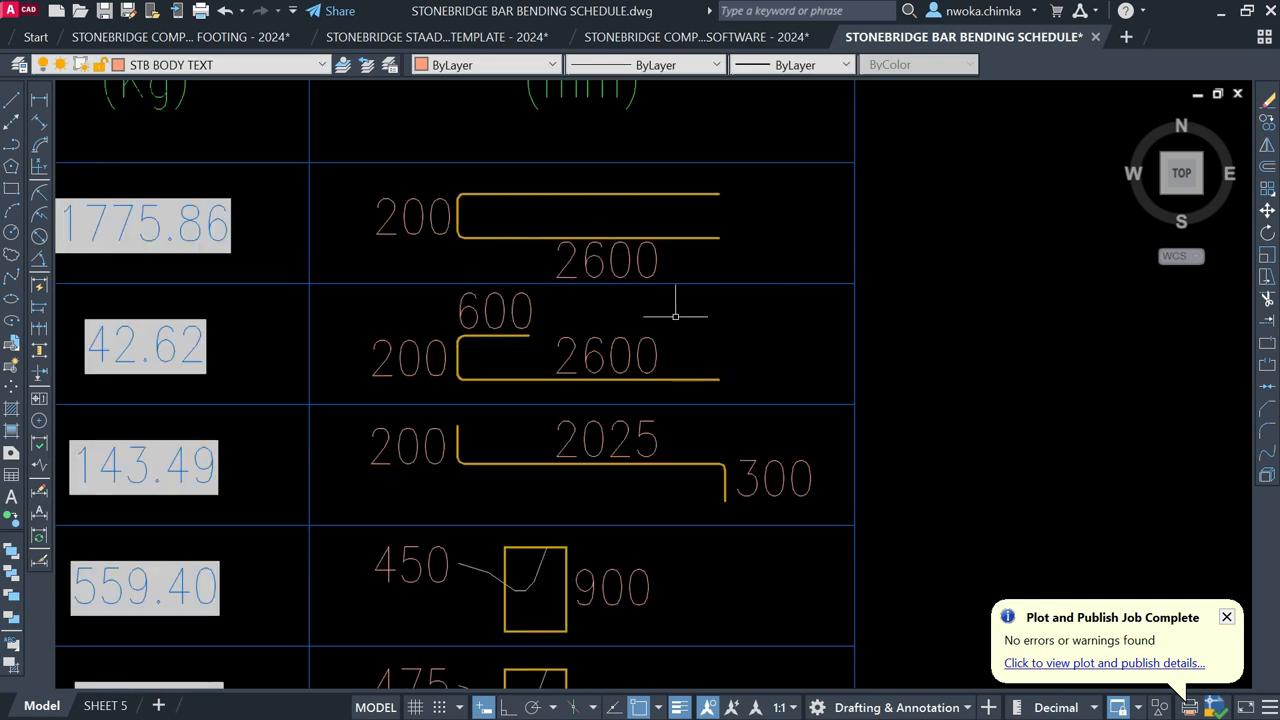
scroll(610, 340, "up", 4)
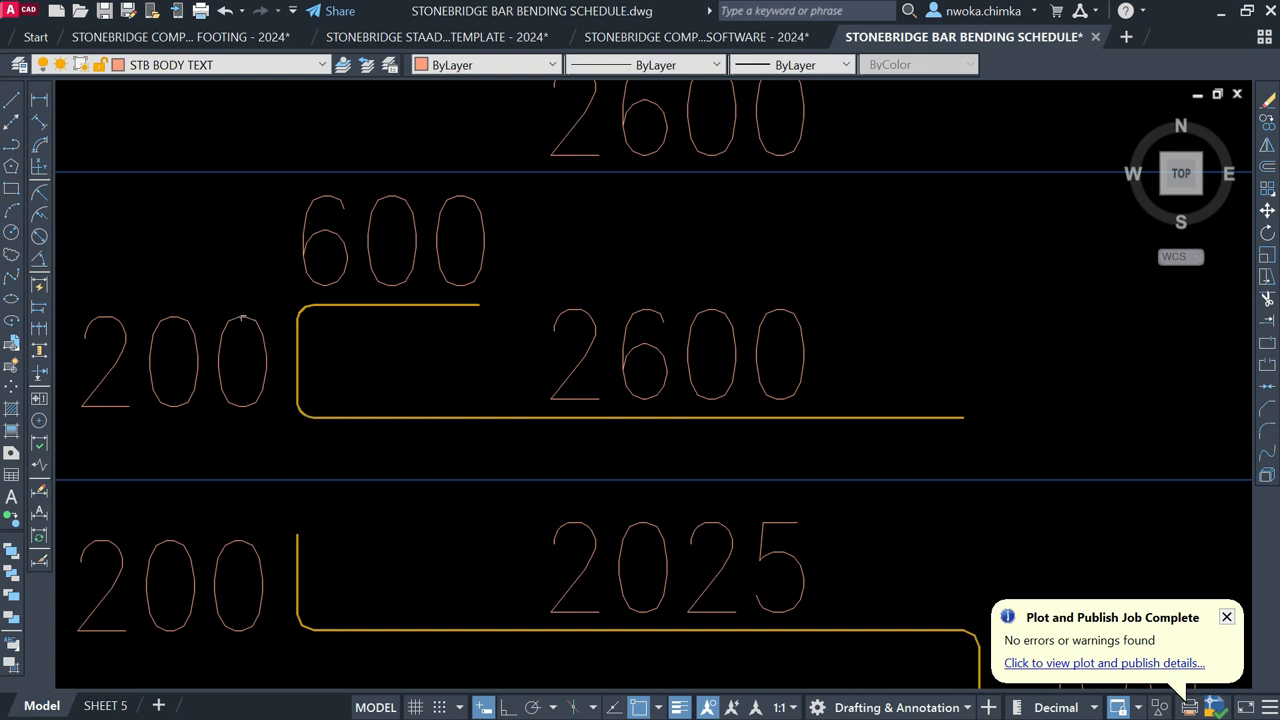
scroll(718, 300, "down", 4)
scroll(718, 303, "down", 4)
middle_click_drag(352, 313, 698, 315)
double_click(304, 318)
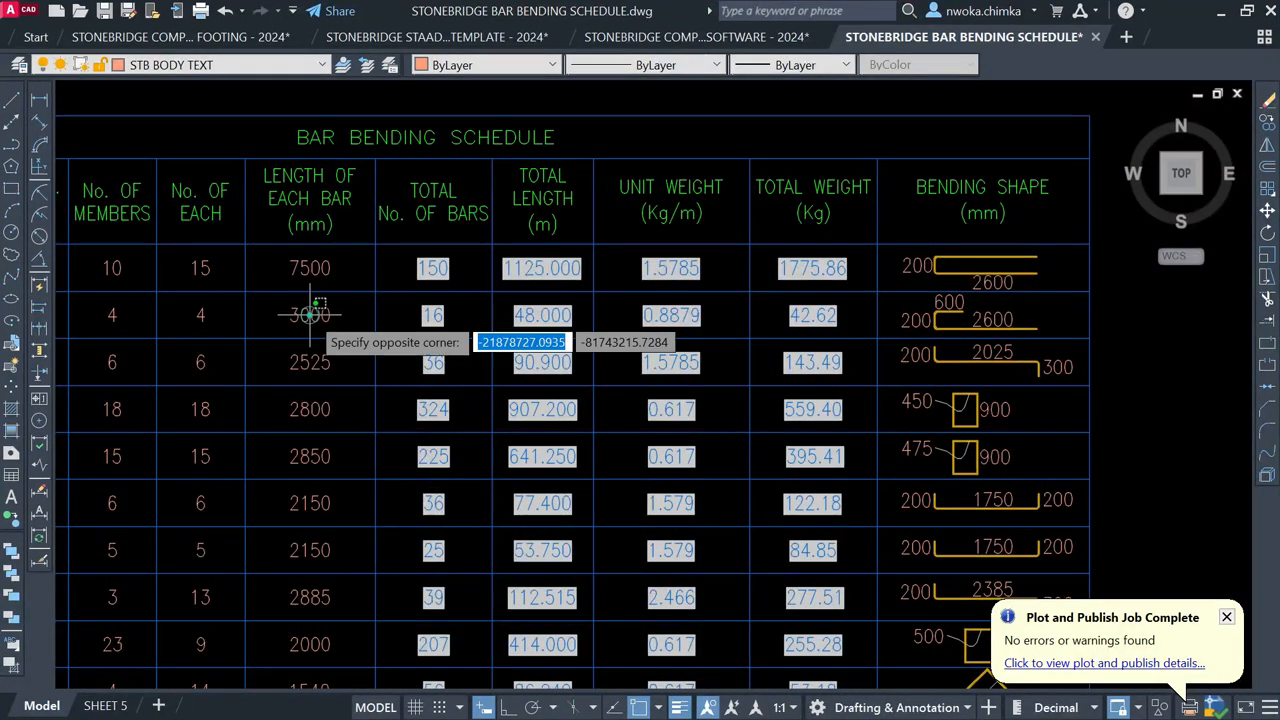
double_click(354, 315)
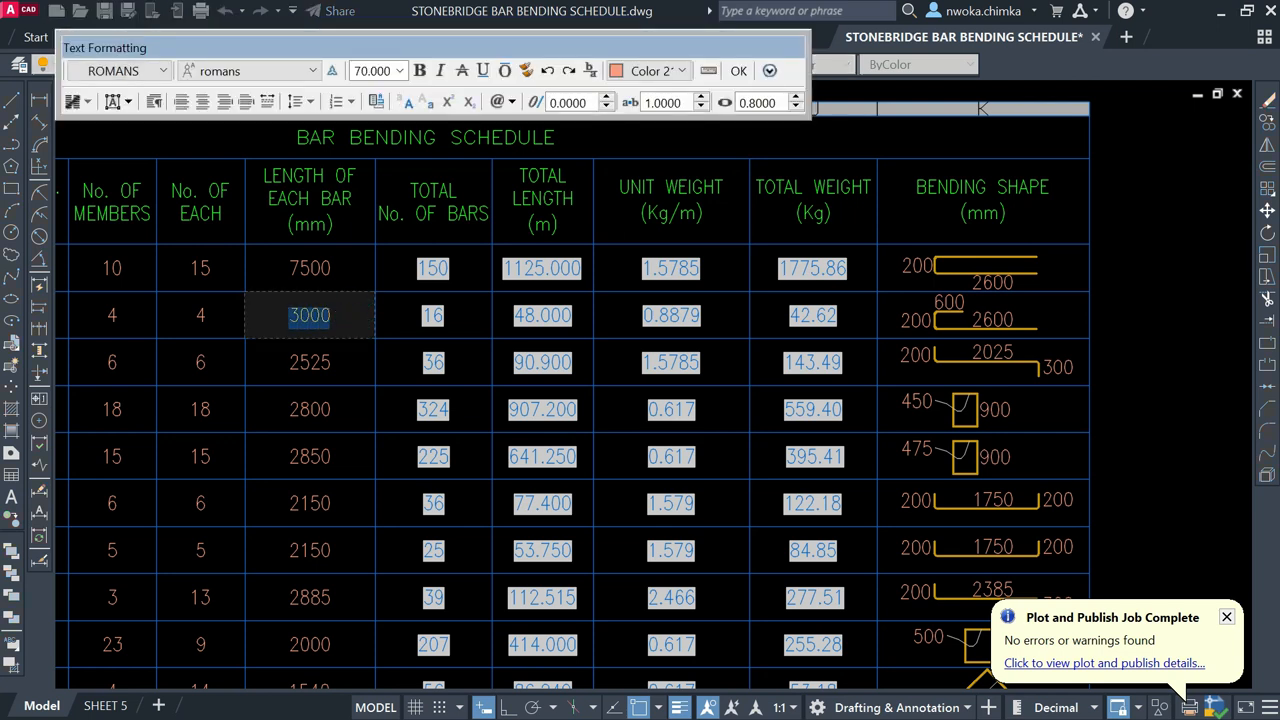
type("3400")
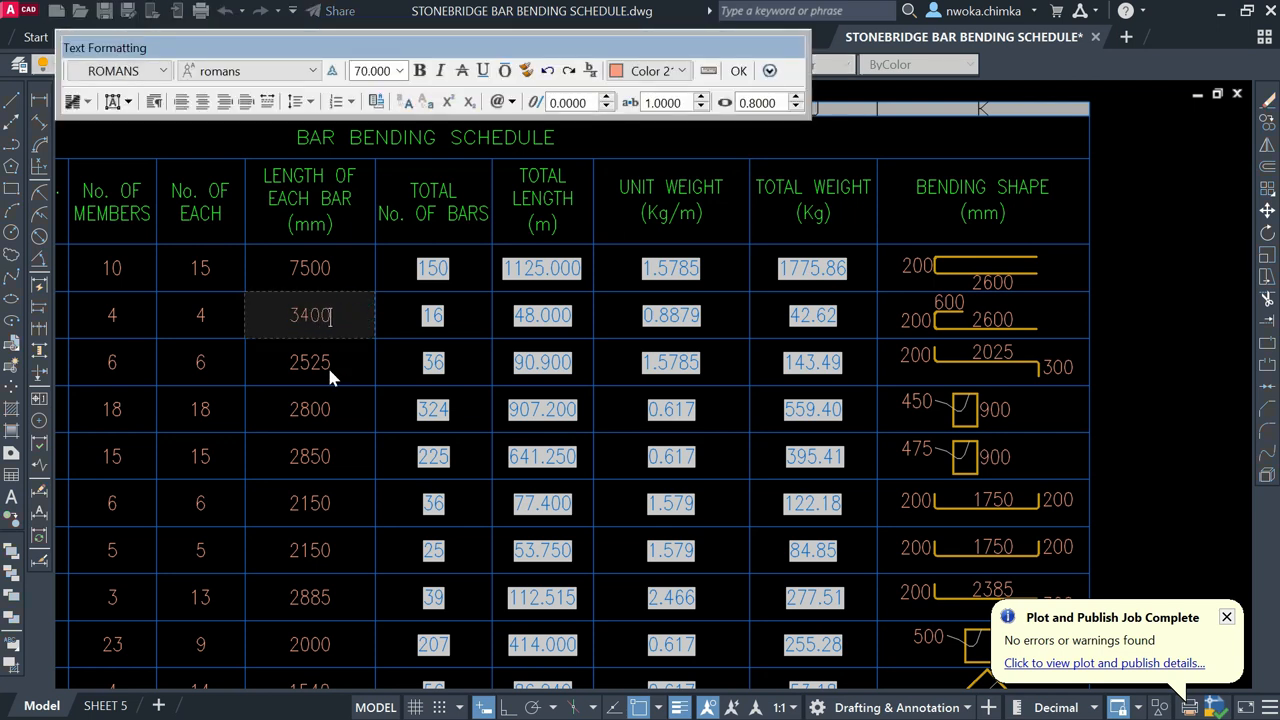
left_click(338, 362)
Step: Scroll through the schedule to review the recalculated totals, 4.1266 Mt overall
scroll(650, 337, "up", 2)
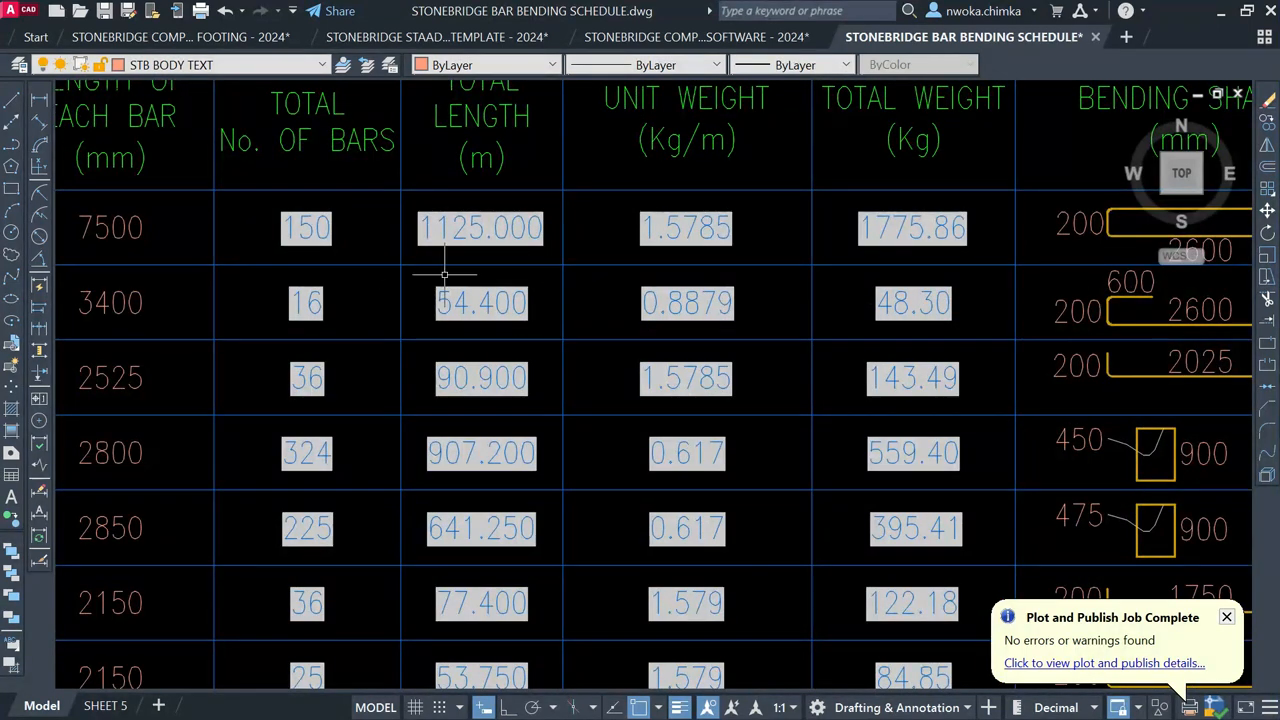
scroll(446, 277, "down", 2)
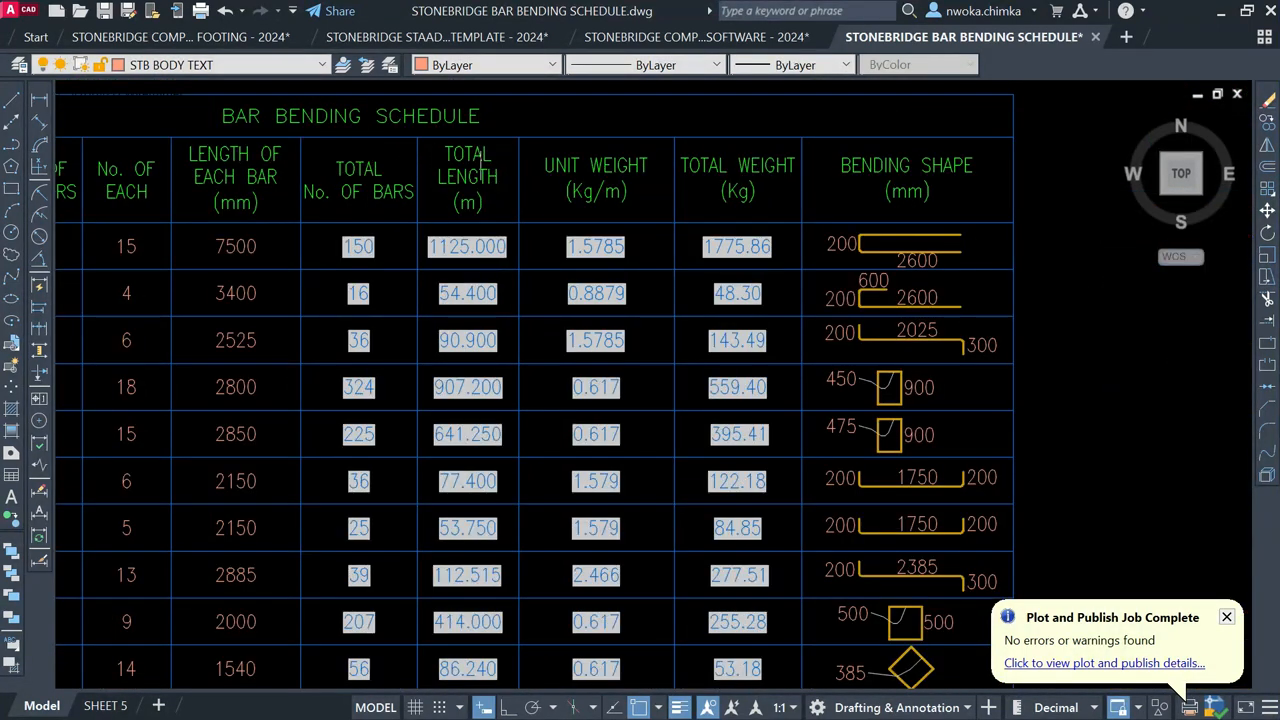
scroll(472, 155, "up", 2)
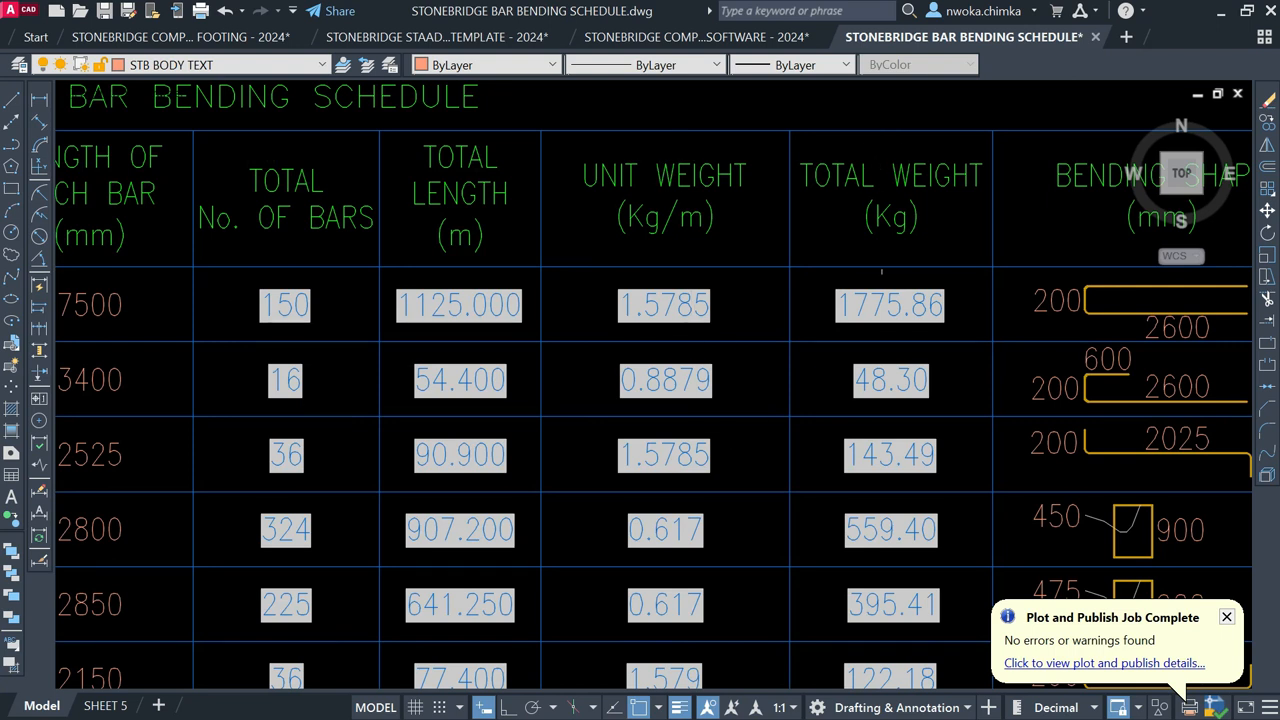
scroll(726, 313, "down", 2)
scroll(688, 248, "down", 2)
middle_click_drag(712, 343, 652, 149)
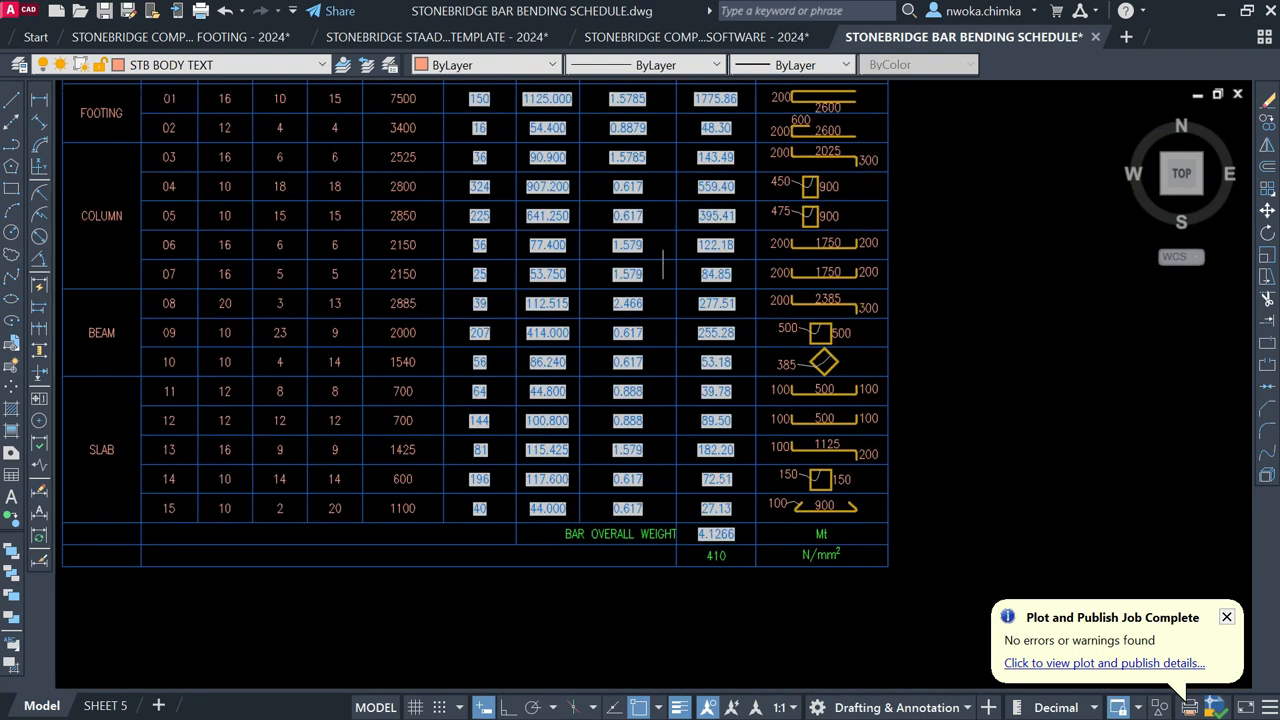
scroll(702, 534, "up", 6)
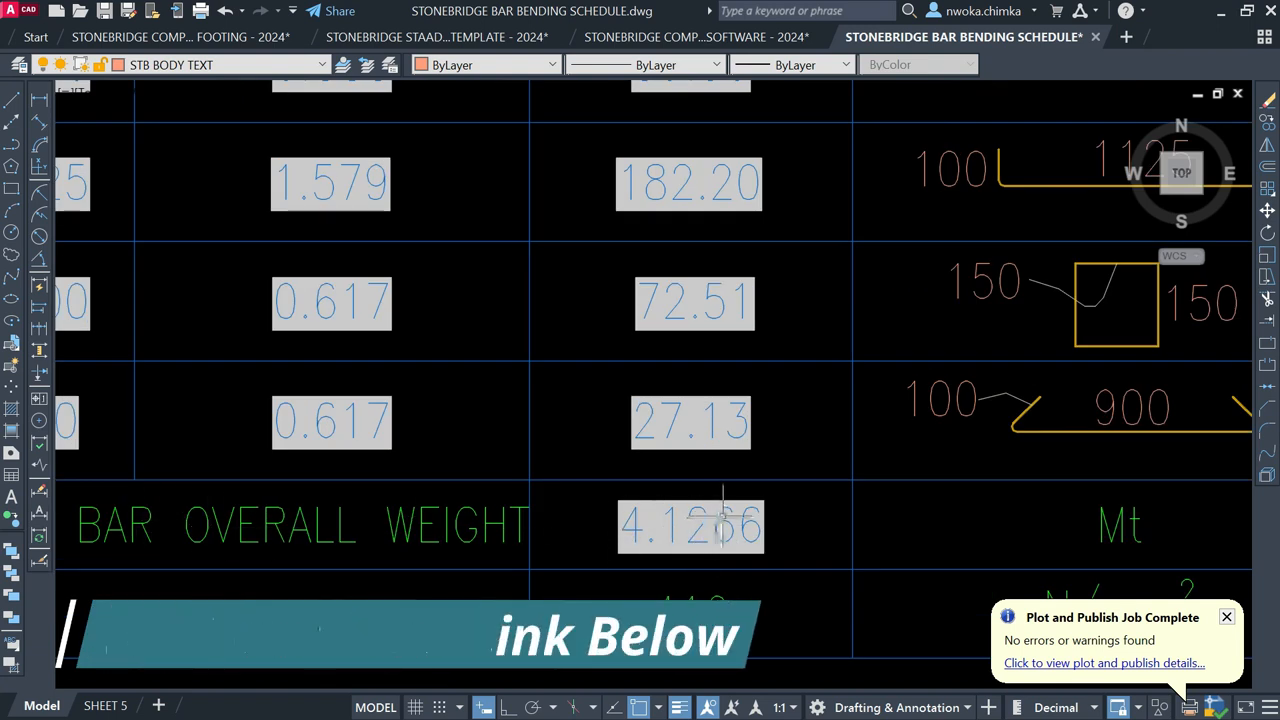
scroll(722, 512, "down", 6)
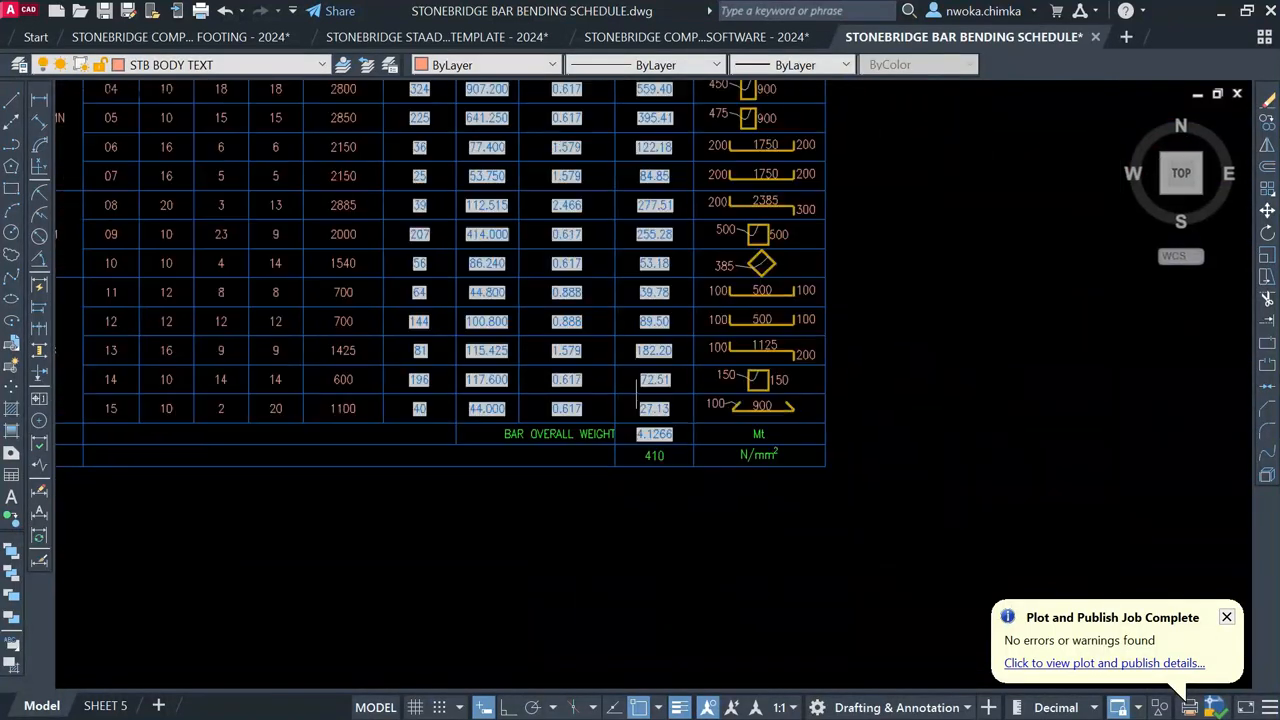
Step: Minimize AutoCAD to bring the StoneBridge template back into view
left_click(1221, 12)
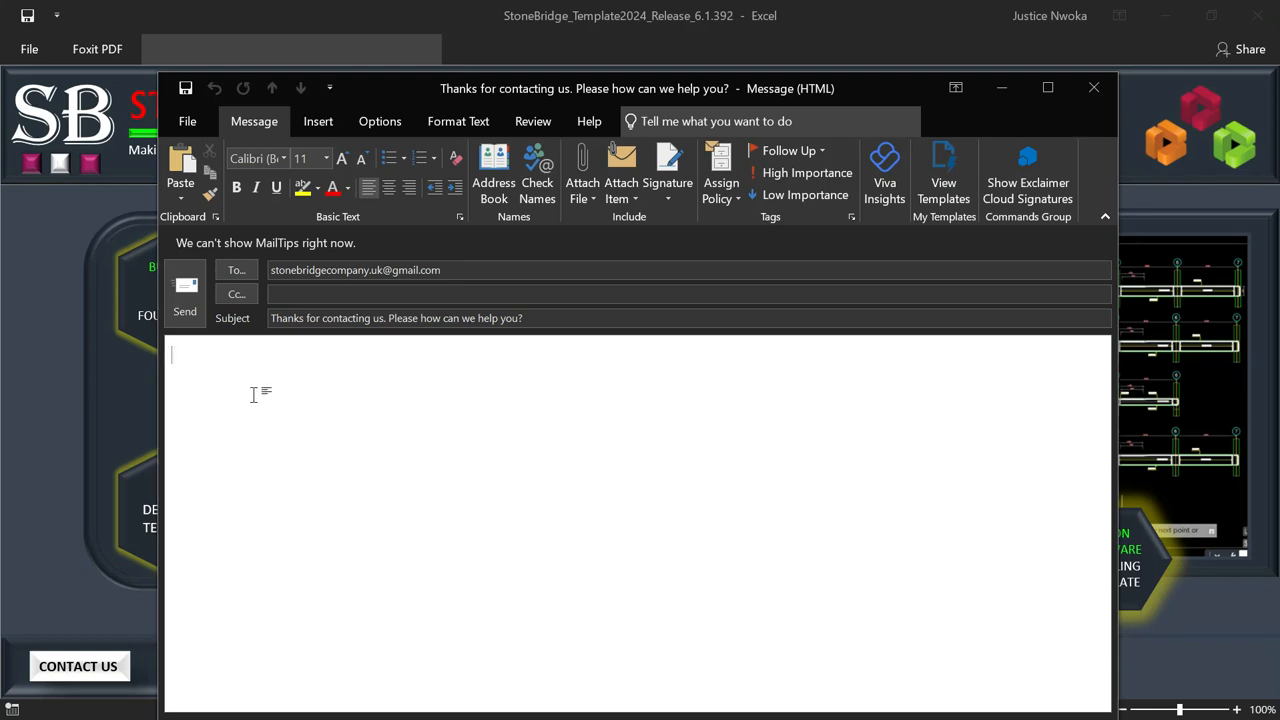
Step: Write a body that says Hello, gives the sender's full name and requests a ramp detailing video
type("Hello i am")
key("BackSpace")
key("BackSpace")
key("BackSpace")
key("BackSpace")
key("BackSpace")
key("Return")
type("I am ")
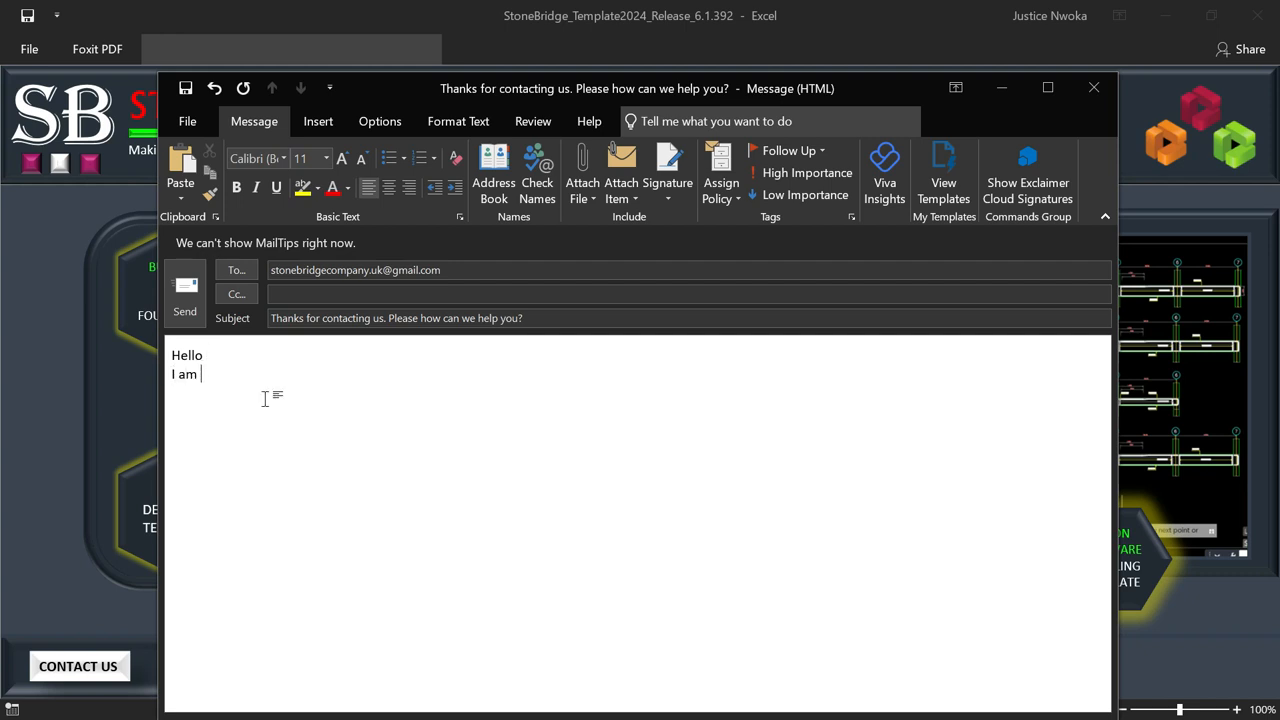
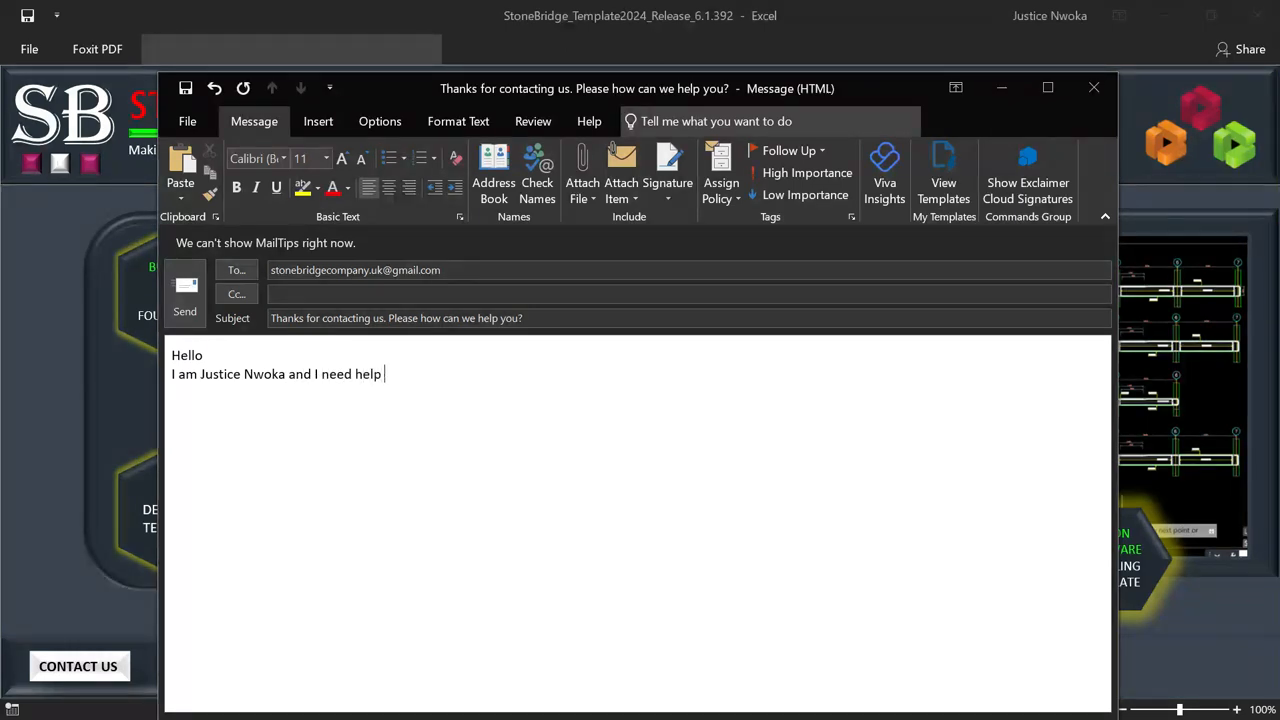
type("a video on how to use the co")
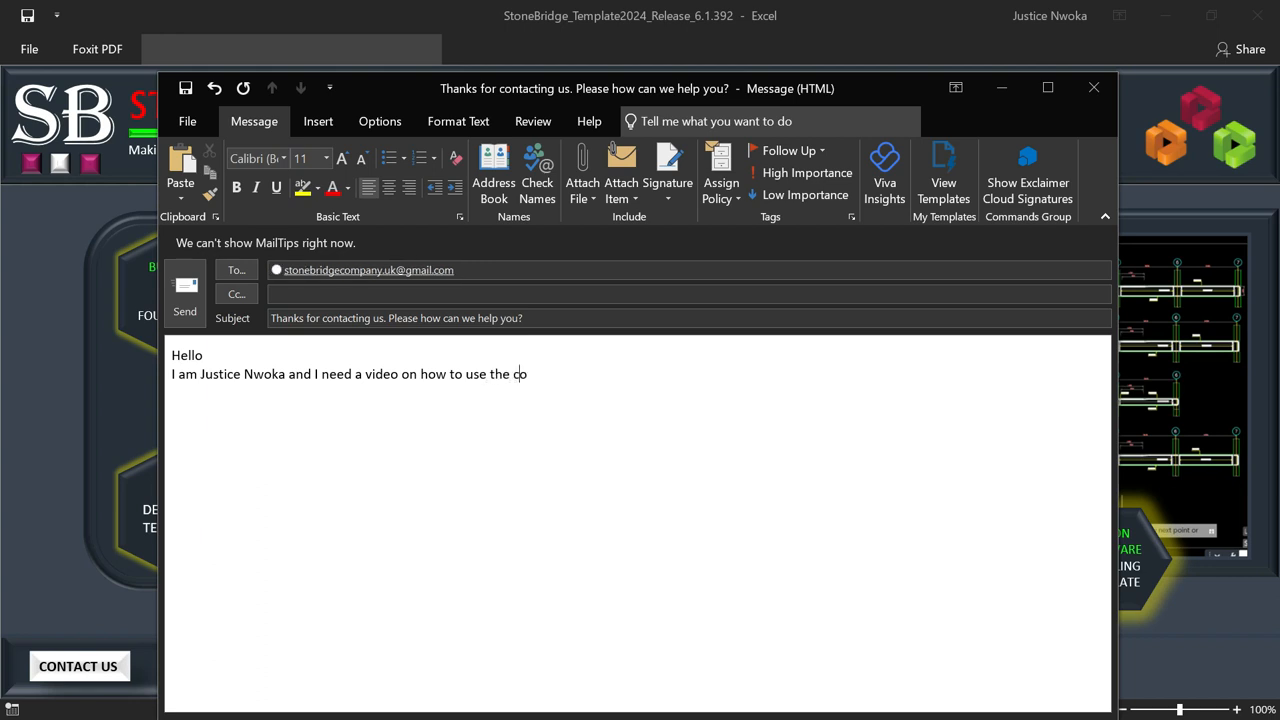
key("BackSpace")
key("BackSpace")
key("BackSpace")
key("BackSpace")
key("BackSpace")
key("BackSpace")
key("BackSpace")
key("BackSpace")
key("BackSpace")
key("BackSpace")
key("BackSpace")
type("detai")
Step: Send the ramp-video request, then send a second support message starting 'Hello I contacting in regards'
left_click(184, 292)
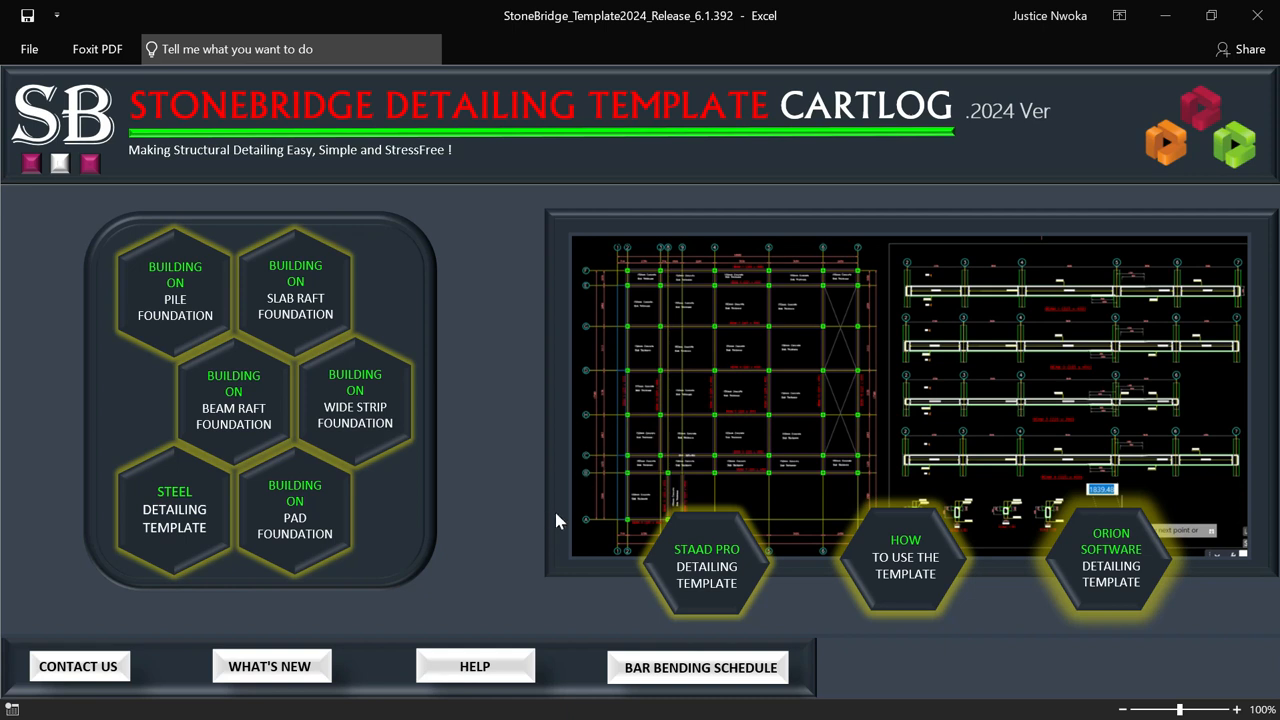
left_click(90, 668)
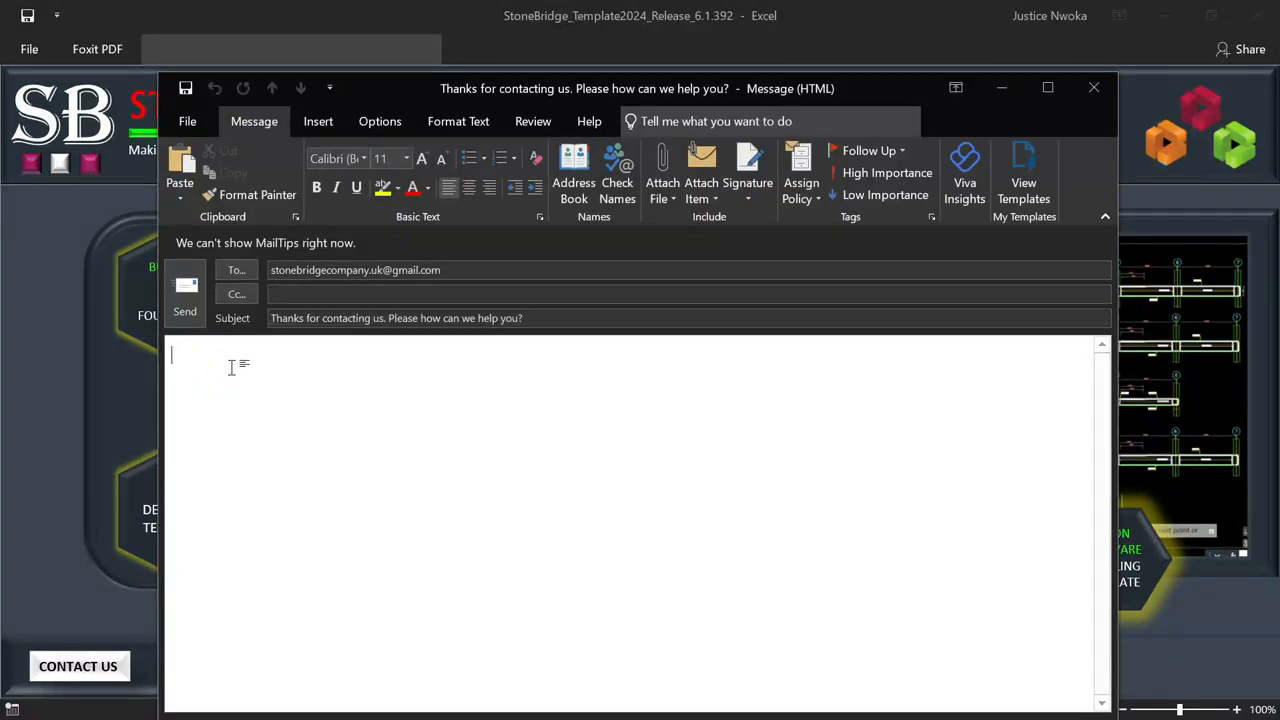
type("He ")
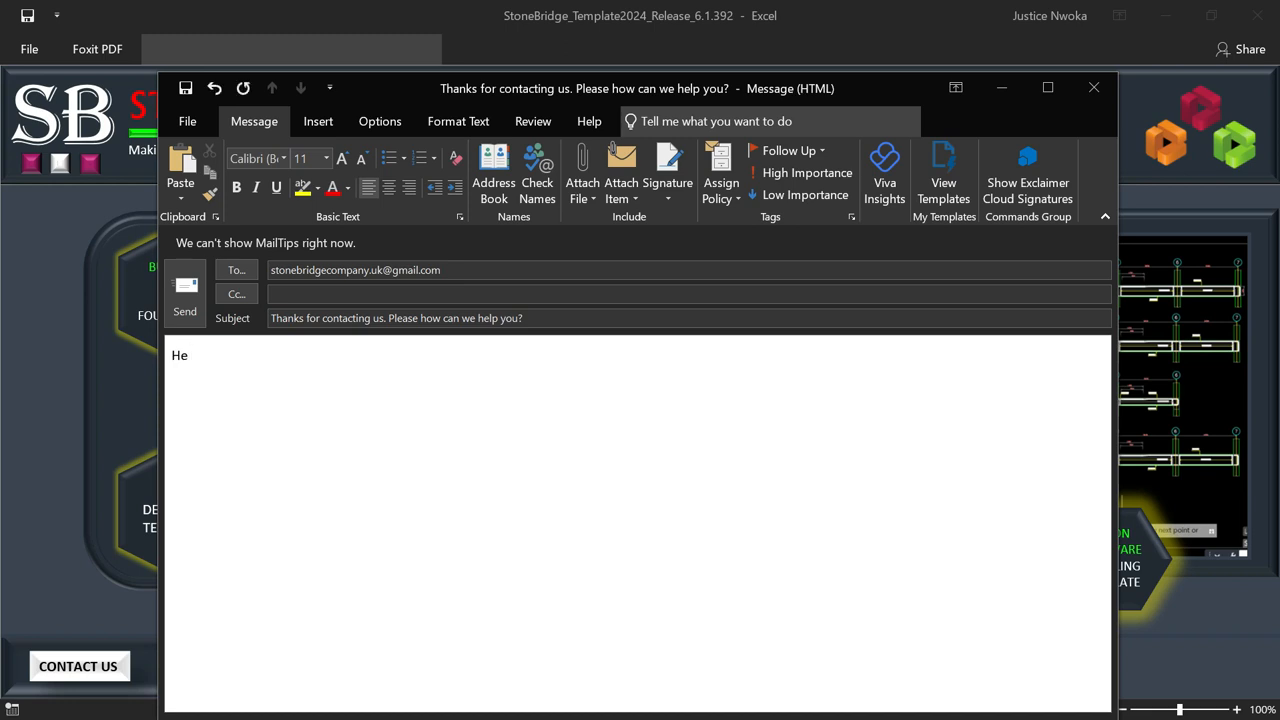
type("llo I contacting in regards")
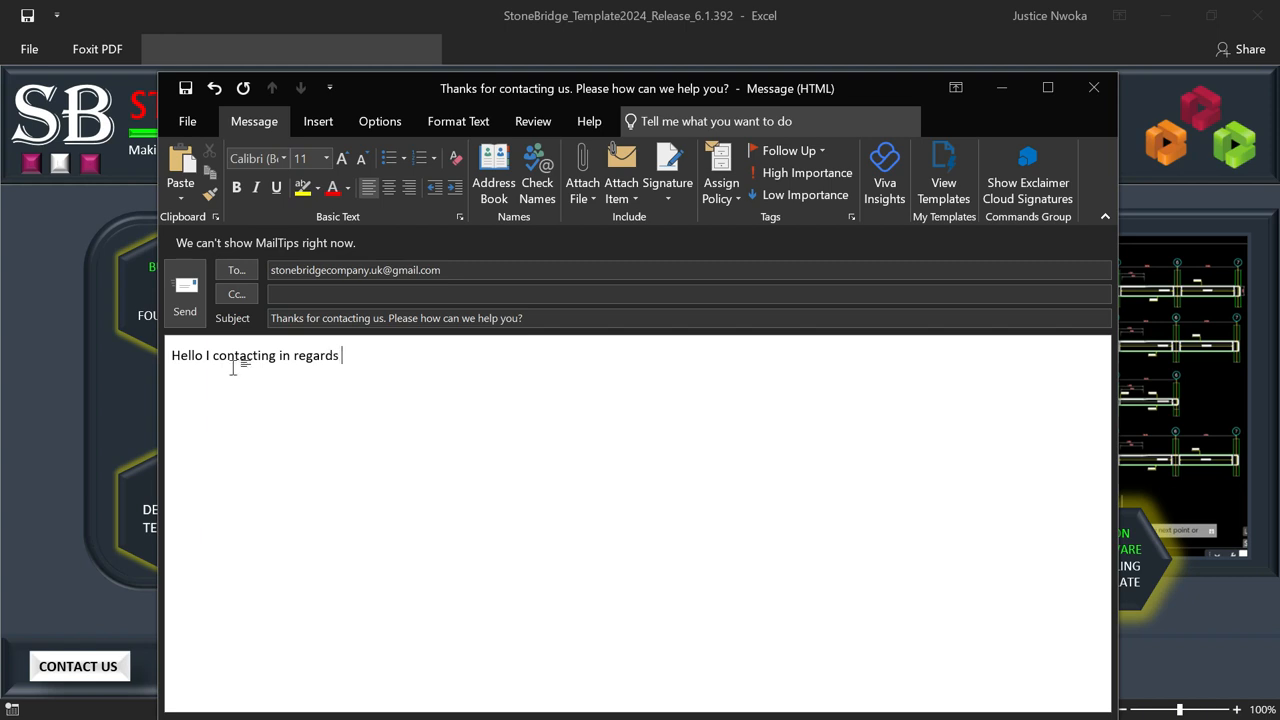
left_click(182, 285)
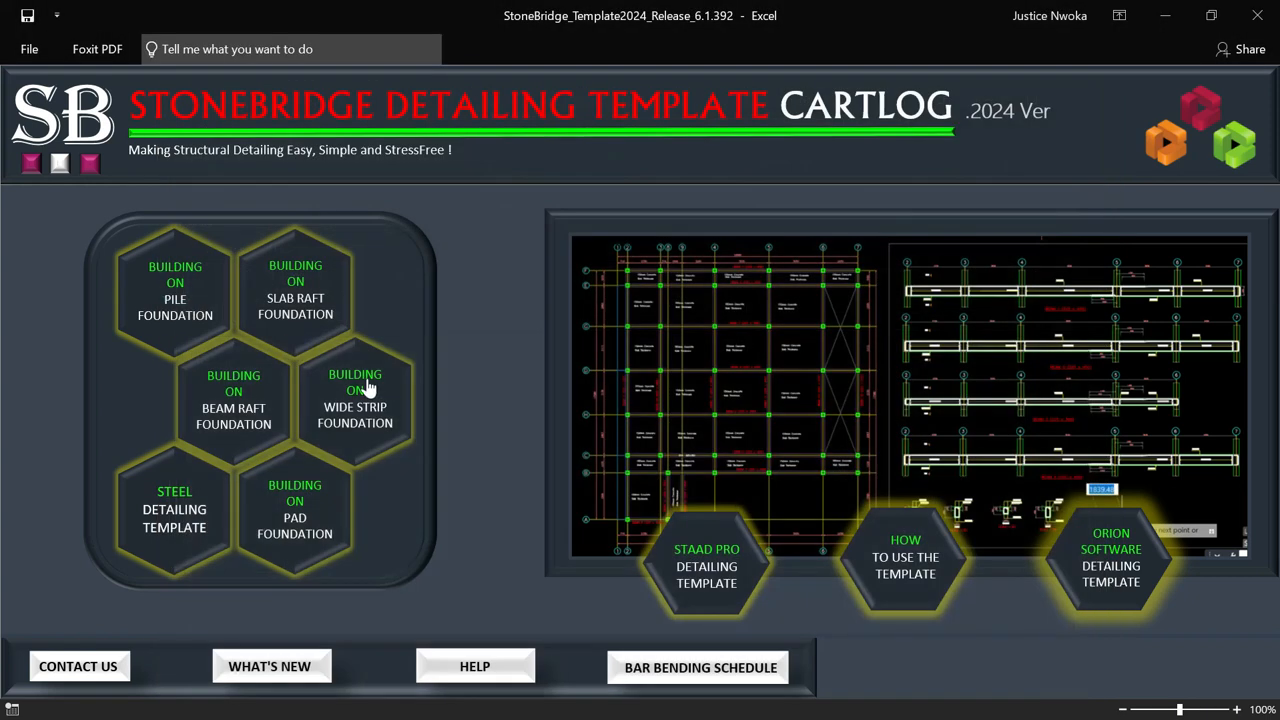